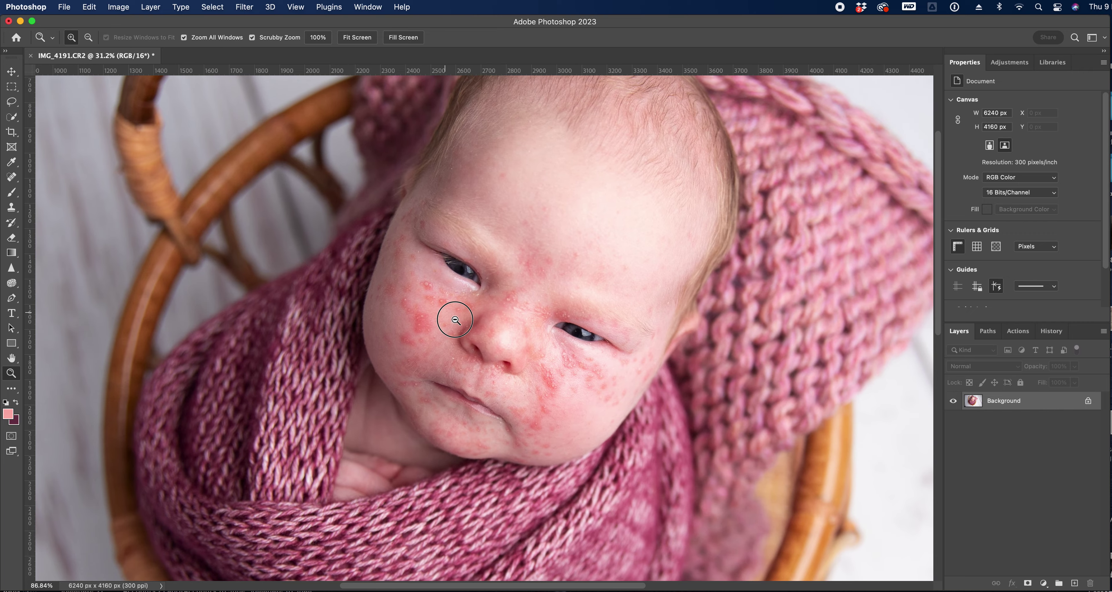
Step: Use the Spot Healing Brush to remove the small red spots from the baby's forehead and between the brows
scroll(463, 324, down, 8)
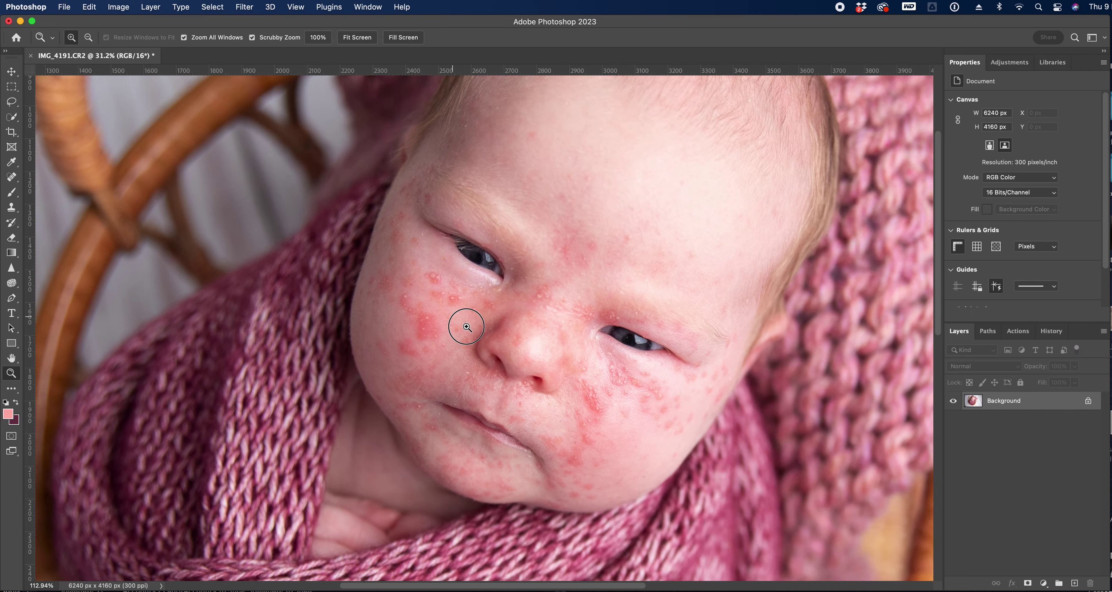
scroll(452, 336, up, 5)
scroll(452, 336, up, 5)
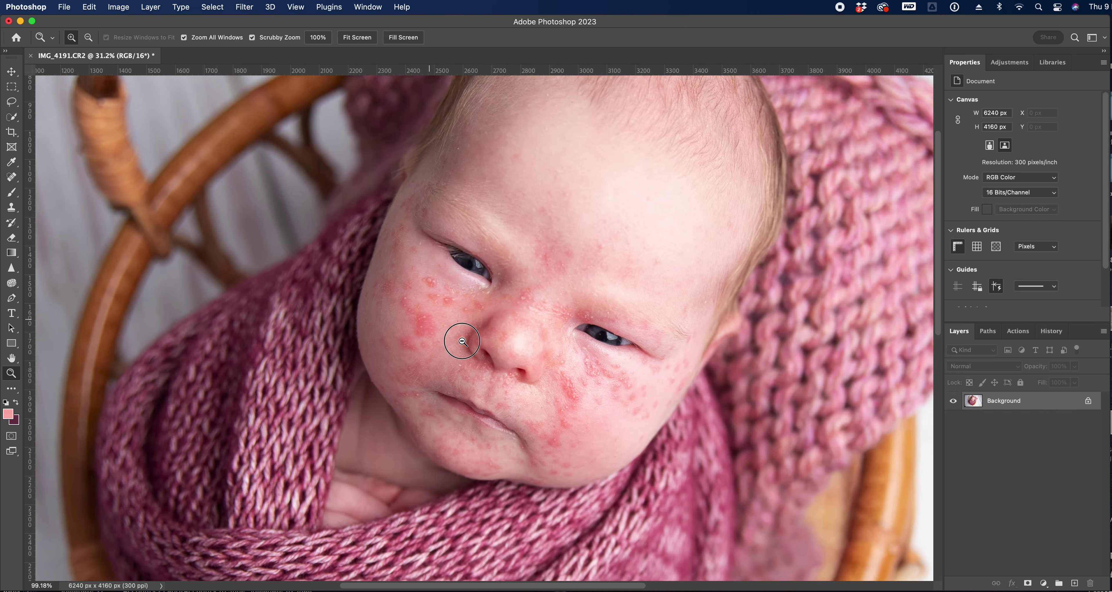
scroll(469, 345, up, 1)
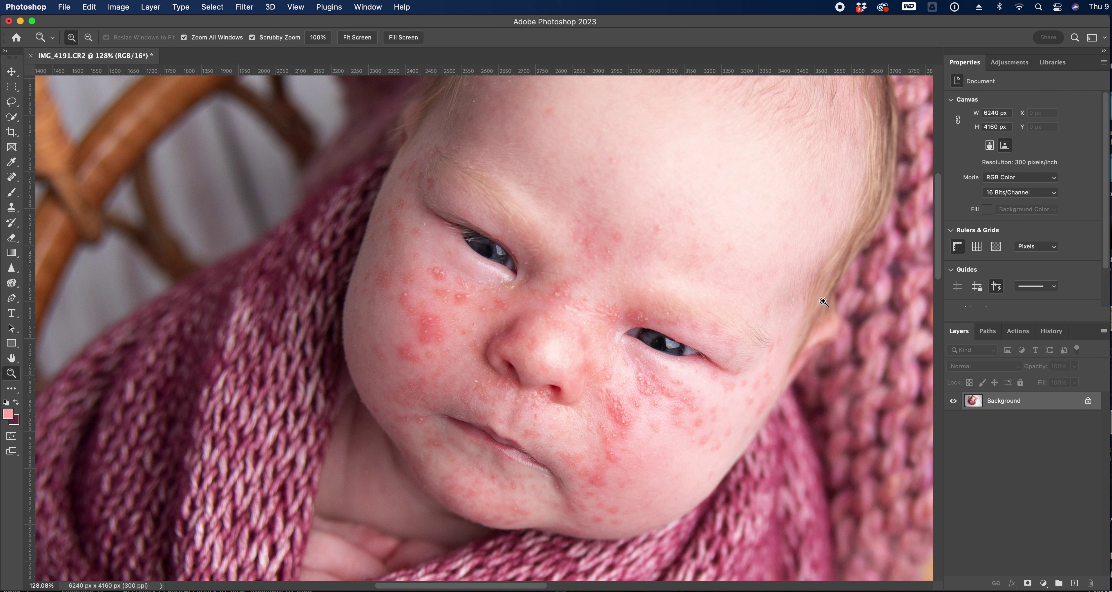
click(11, 178)
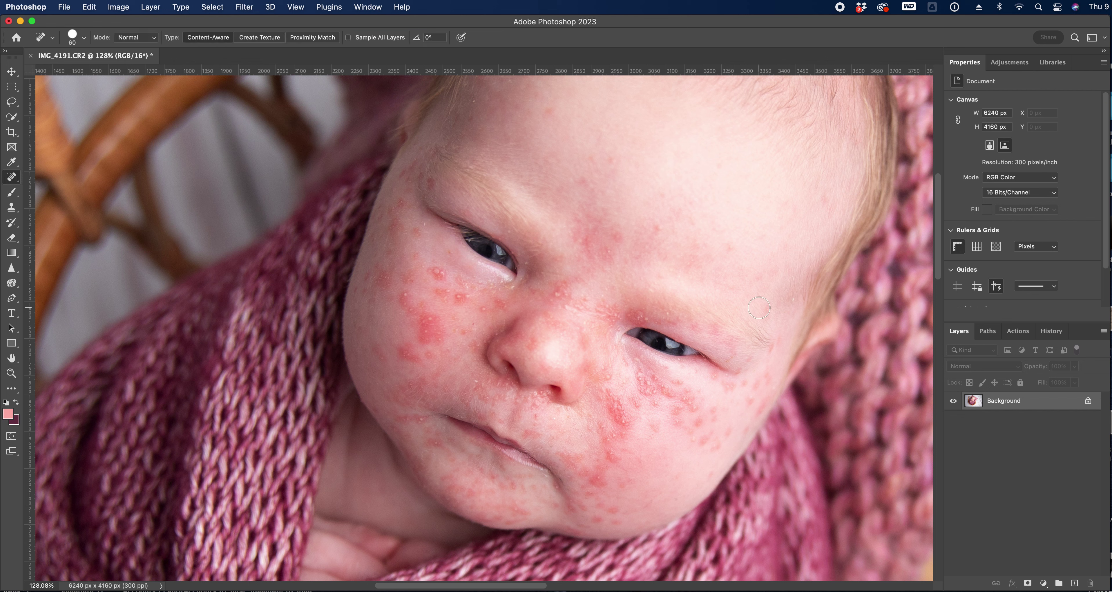
click(656, 227)
click(594, 238)
click(588, 193)
Step: Heal the blemishes around the outer corner of the baby's left eye, reducing the brush to 45 px
click(755, 384)
key([)
key([)
click(761, 377)
click(773, 345)
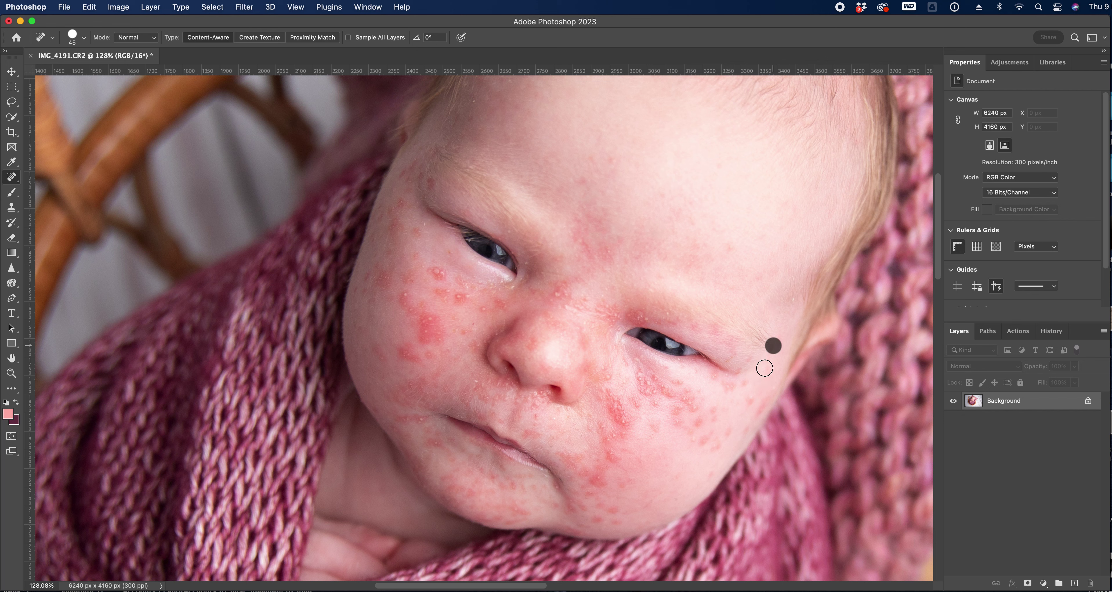
Step: Heal the red spots along the outer part of the baby's left cheek with a 45 to 50 px brush
click(744, 386)
click(741, 404)
click(698, 445)
click(716, 445)
click(706, 437)
key(])
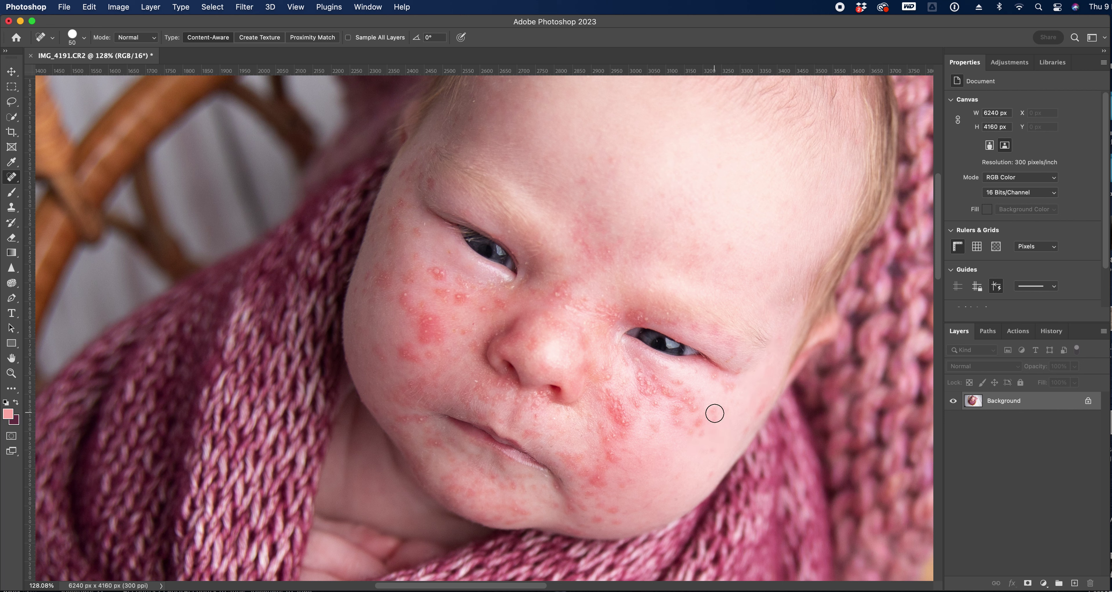
click(717, 416)
click(730, 388)
click(698, 425)
Step: Heal the spots on the baby's lower left cheek and jaw near the chin with a smaller brush
key([)
click(622, 490)
click(613, 510)
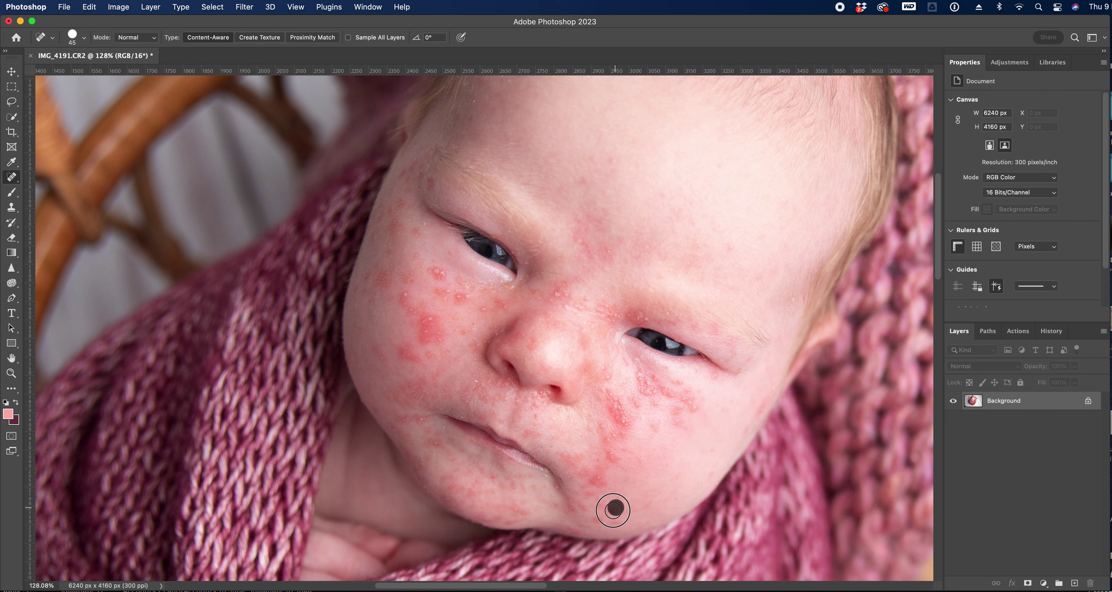
click(597, 478)
drag(603, 506, 614, 517)
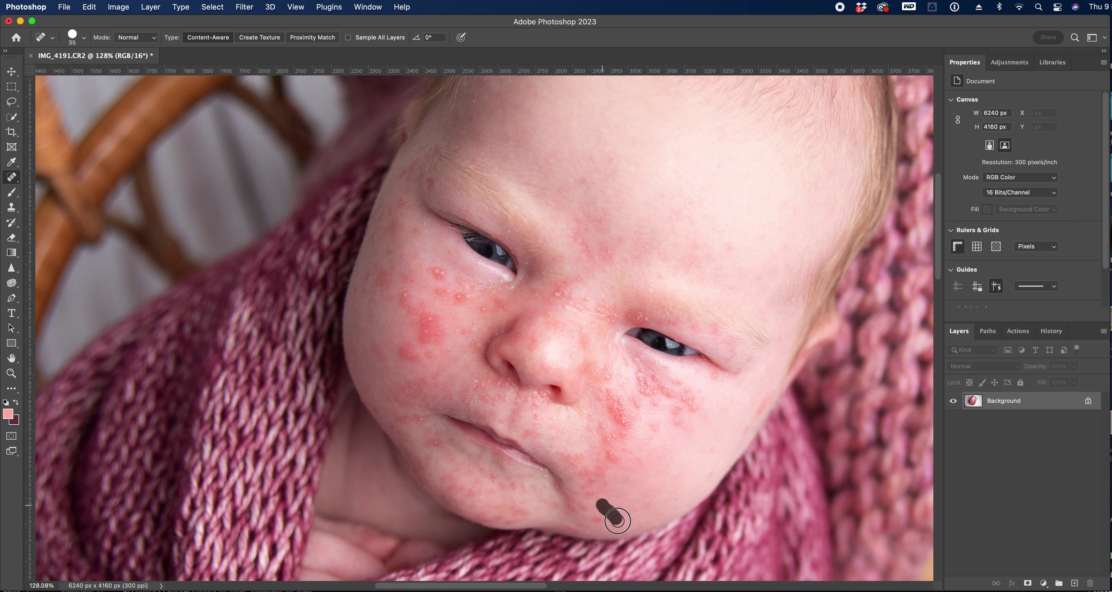
click(596, 513)
Step: Heal the spots near the nose and mouth and the distinct red bumps beneath the baby's right eye
click(474, 381)
click(421, 422)
key([)
click(397, 291)
click(435, 276)
key(])
click(442, 272)
click(464, 298)
click(449, 294)
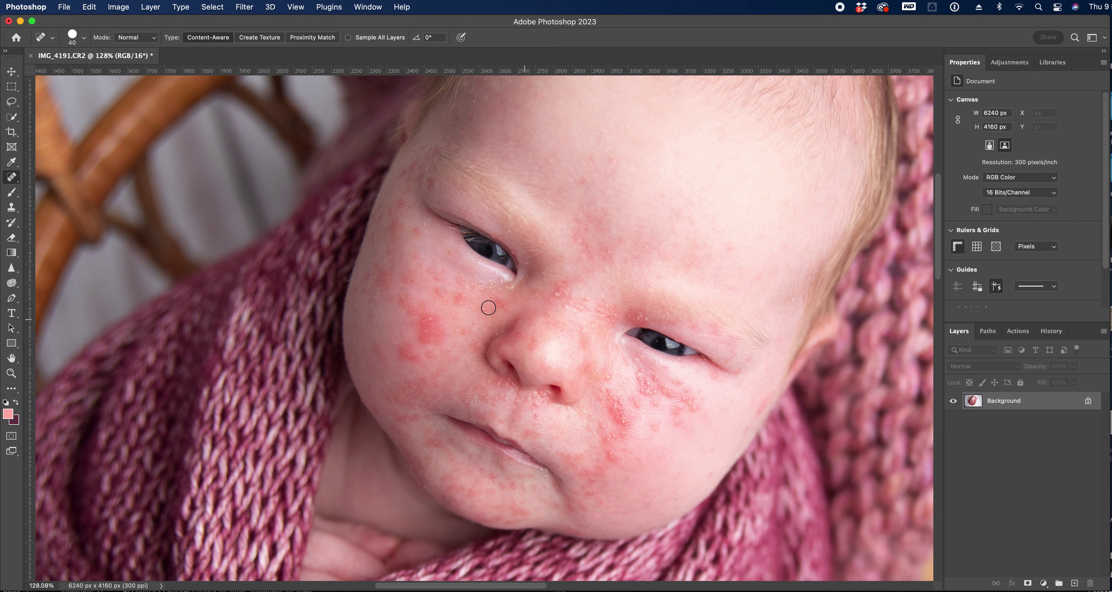
Step: Touch up the remaining spots beneath the right eye, between the brows and on the nose bridge with a 40 px brush
click(437, 292)
click(438, 274)
click(461, 300)
click(489, 306)
click(584, 251)
click(558, 295)
Step: Heal the scattered red spots across the middle of the left cheek and beside the mouth
click(664, 443)
click(662, 432)
click(680, 427)
click(612, 459)
click(628, 451)
click(609, 443)
click(602, 428)
click(650, 479)
Step: Heal the red spots surrounding the large patch on the right cheek and near the outer corner of the right eye
click(402, 348)
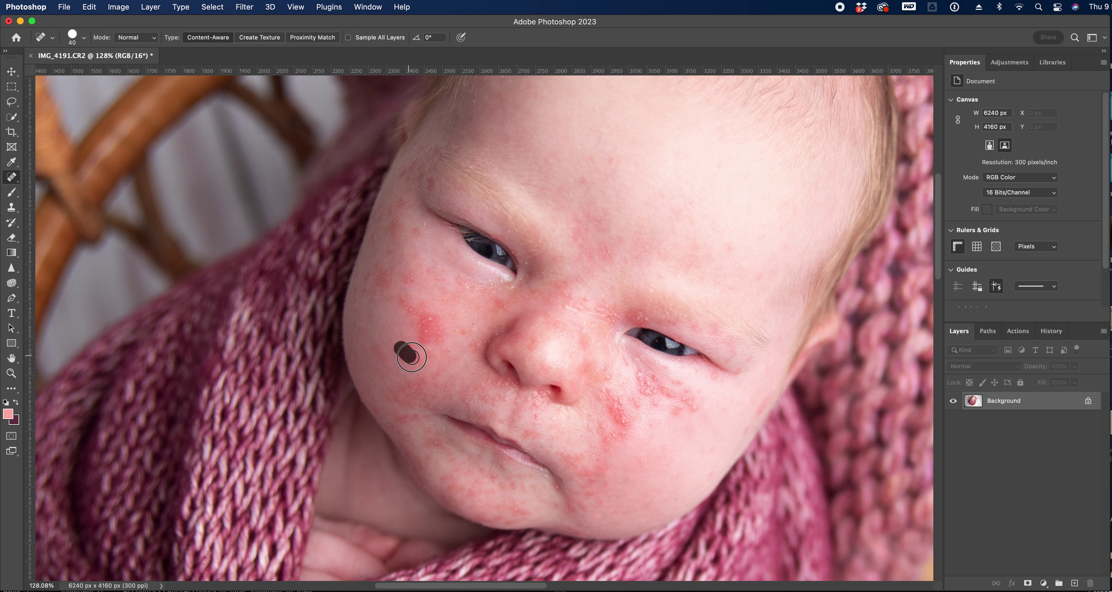
click(378, 354)
click(397, 355)
click(415, 280)
click(500, 302)
click(400, 237)
click(415, 231)
click(409, 305)
click(412, 314)
Step: Heal the blemishes on the lower right cheek beside the mouth and across the chin
click(405, 416)
click(427, 442)
click(437, 445)
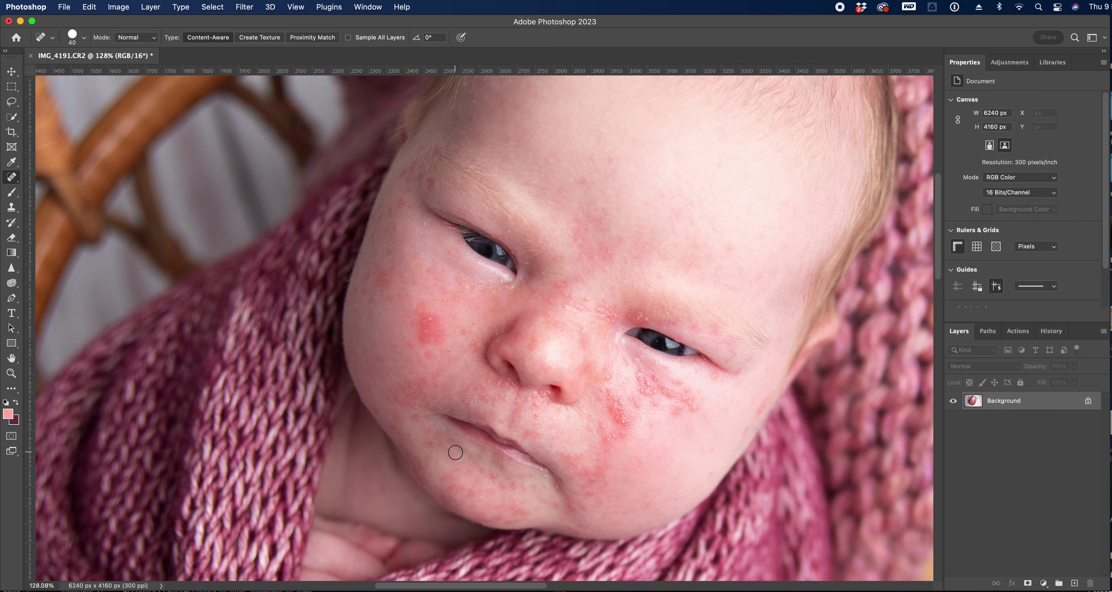
click(515, 510)
key(bracketright)
click(514, 487)
click(414, 420)
click(426, 432)
click(494, 482)
Step: Heal the spots along the jawline below the left corner of the mouth
click(559, 489)
click(576, 507)
drag(647, 509, 605, 505)
Step: Heal the spots on the left cheek below the eye's outer corner and beside the red patch with a 45 px brush
key(])
click(678, 414)
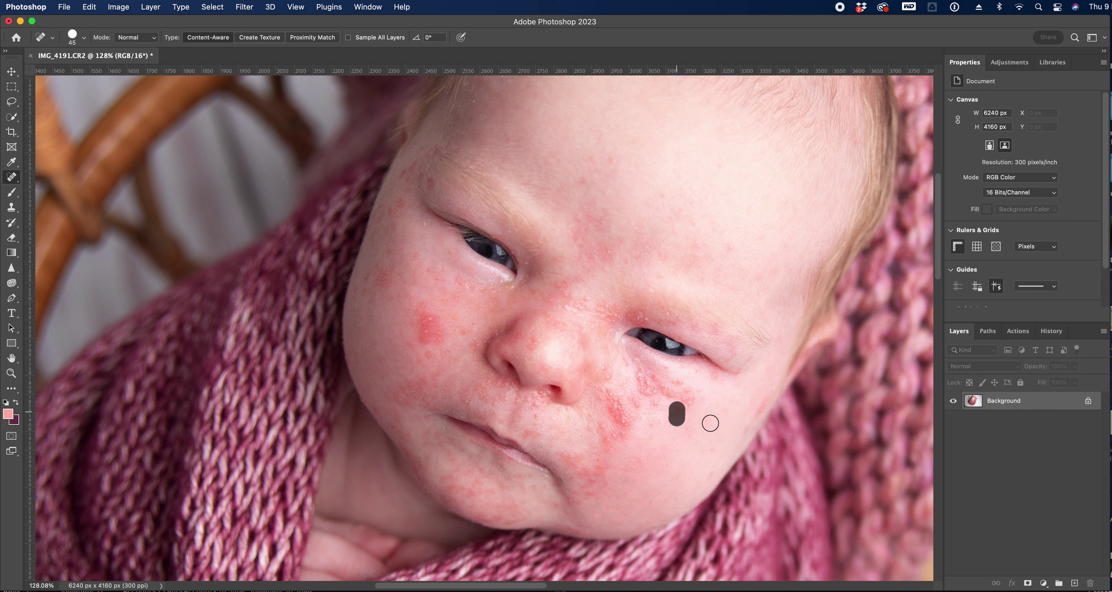
click(687, 401)
click(699, 395)
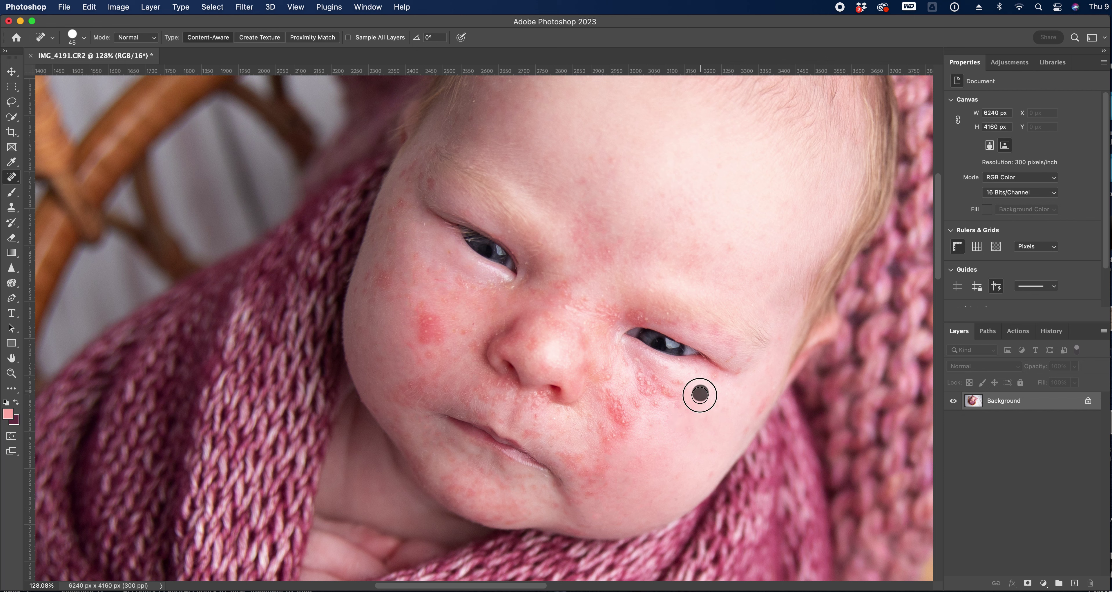
click(712, 380)
click(678, 408)
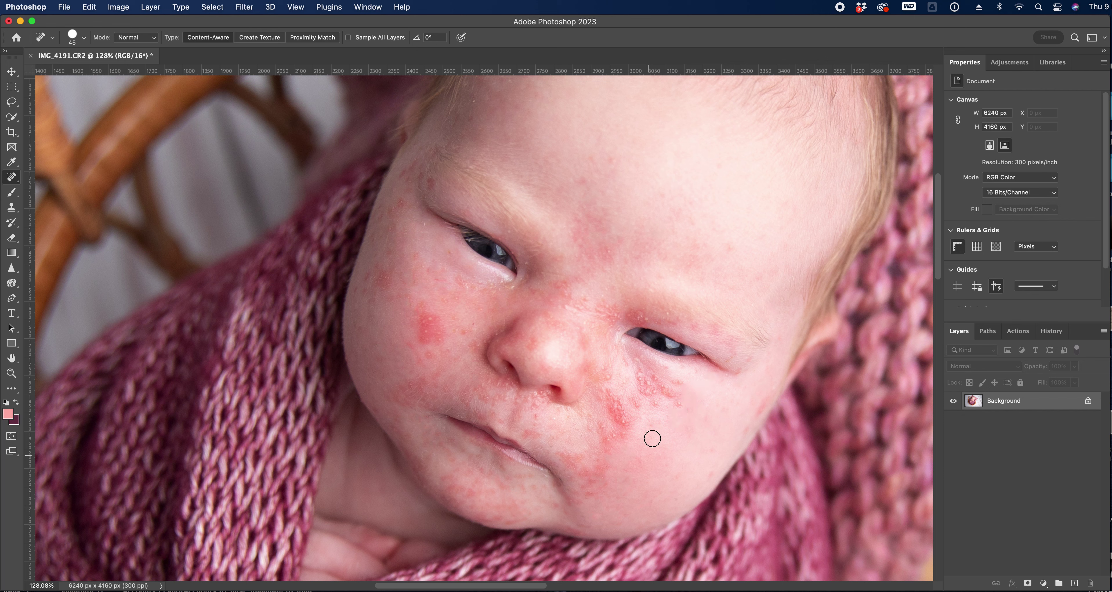
click(600, 429)
click(605, 440)
Step: Try healing the large red patch on the right cheek with an enlarged brush, and undo it
key(bracketright)
key(bracketright)
key(bracketright)
key(bracketright)
key(bracketright)
key(bracketright)
key(bracketright)
click(429, 330)
key(super+z)
Step: Shrink the healing brush and remove the small spots beneath the left eye and beside the nose
key(bracketleft)
key(bracketleft)
key(bracketleft)
key(bracketleft)
key(bracketleft)
key(bracketleft)
key(bracketleft)
click(681, 406)
key(bracketleft)
key(bracketleft)
click(664, 408)
key(bracketleft)
click(678, 382)
click(641, 408)
click(655, 404)
click(607, 374)
Step: Enlarge the healing brush and clean up the left cheek just below its red patch
key(bracketright)
click(610, 455)
click(621, 439)
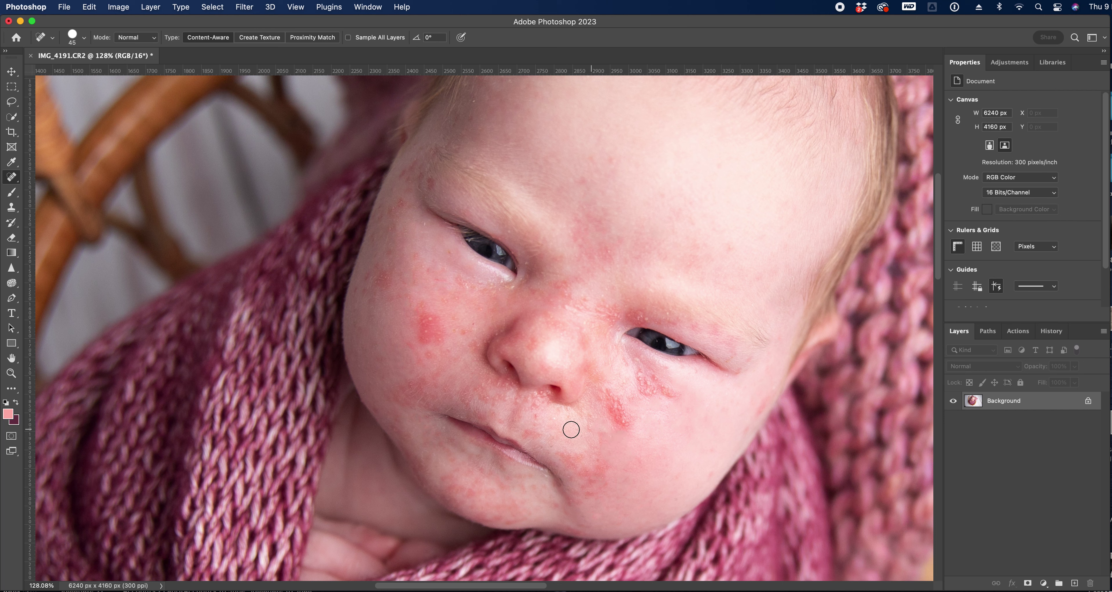
Step: Heal the small bumps on the upper lip area and the skin beside the left corner of the mouth
drag(529, 435, 537, 434)
click(536, 421)
click(536, 433)
click(552, 442)
key(bracketleft)
click(591, 439)
Step: Heal the faint spot in the middle of the lower left cheek with a larger brush
key(bracketright)
Step: Adjust the healing brush size and remove the redness at the outer edge of the right cheek
key(bracketright)
key(bracketright)
drag(641, 465, 641, 468)
key(bracketleft)
key(bracketleft)
Step: Heal the blotchy red area beside the left corner of the mouth with a 40 to 45 px brush
key(bracketright)
key(bracketright)
key(bracketright)
drag(384, 280, 377, 281)
key(bracketright)
key(bracketright)
key(bracketright)
key(bracketright)
key(bracketleft)
key(bracketleft)
key(bracketleft)
key(bracketleft)
key(bracketleft)
key(bracketleft)
click(599, 453)
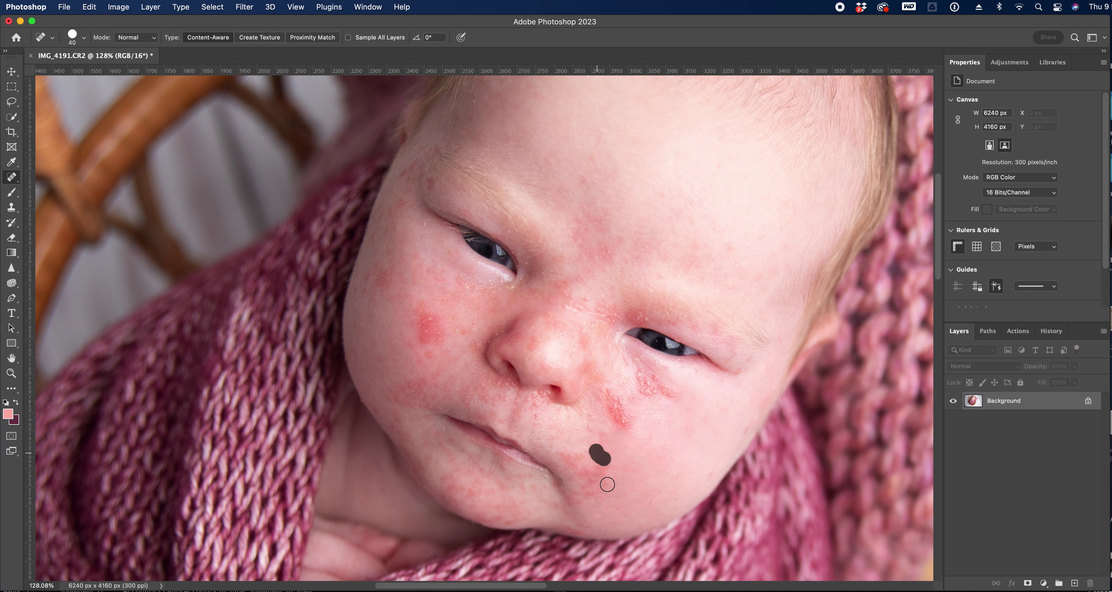
click(601, 467)
click(596, 439)
click(596, 473)
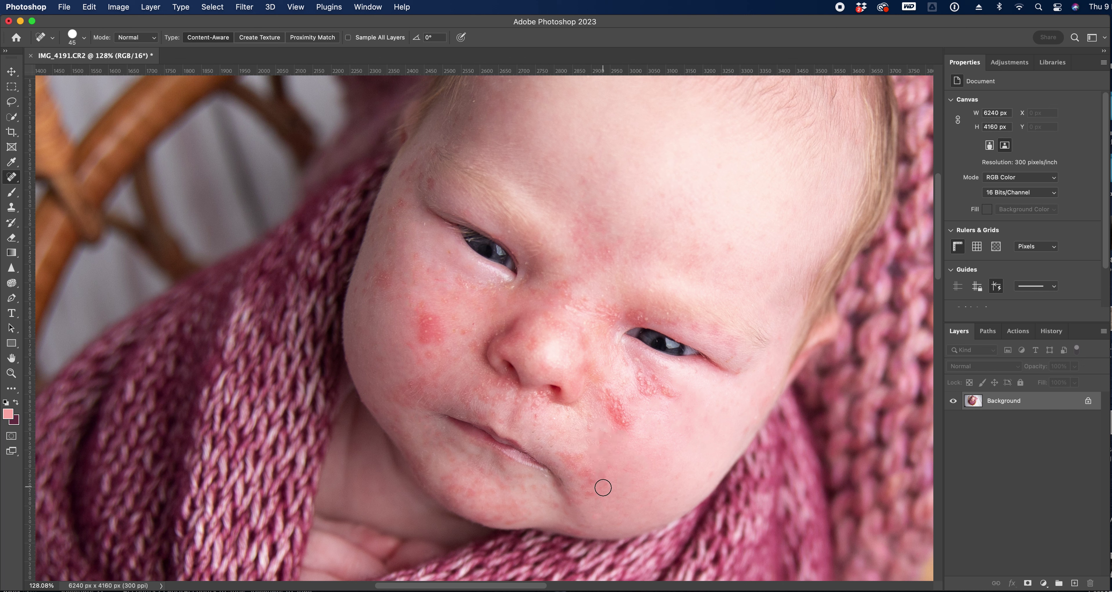
click(600, 481)
Step: Heal the leftover spots on the upper left cheek and below the right eye with a slightly larger brush
key(bracketright)
key(bracketright)
click(701, 408)
key(bracketleft)
click(433, 274)
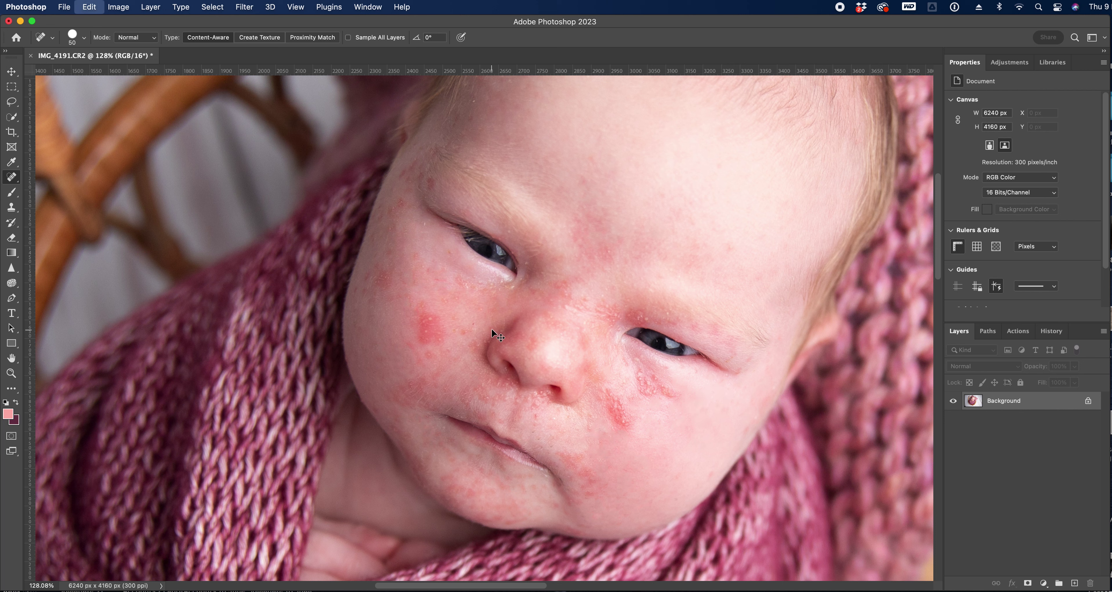
Step: Heal the faint marks remaining on the forehead and above the left eyebrow
click(587, 177)
click(614, 243)
click(725, 246)
Step: Heal the remaining spots on the outer right cheek, beneath the right eye and near the nose
drag(514, 491, 568, 499)
drag(427, 307, 427, 313)
click(467, 268)
click(533, 320)
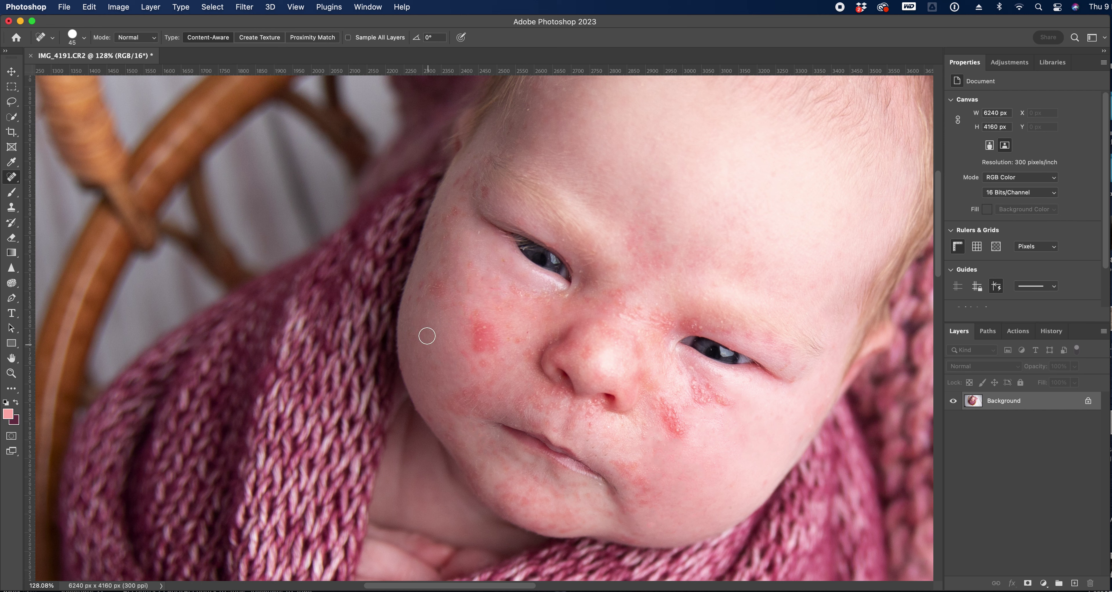
Step: Heal the small spots around the left eyebrow, beside the left eye and on the upper left cheek with the Spot Healing Brush
key(bracketleft)
click(485, 189)
key(bracketleft)
click(448, 217)
click(479, 237)
click(448, 239)
key(bracketright)
click(494, 286)
click(494, 291)
Step: Heal the marks around the right corner of the mouth and on the lower right cheek
click(644, 438)
click(592, 428)
drag(594, 455, 615, 453)
key(bracketright)
click(591, 441)
click(594, 450)
click(730, 515)
Step: Heal the tiny spots on the chin and the left cheek with a smaller brush
key(bracketleft)
Step: Heal the small spots on the nose and the bridge of the nose
key(bracketleft)
key(bracketleft)
click(525, 501)
click(464, 353)
click(522, 339)
click(590, 349)
key(bracketleft)
click(586, 355)
click(623, 303)
key(bracketright)
click(621, 297)
Step: Heal the remaining marks near the inner right eye, on the right cheek and beside the right corner of the mouth
click(699, 329)
key(bracketright)
click(681, 432)
click(618, 466)
key(bracketright)
drag(642, 475, 662, 500)
click(616, 439)
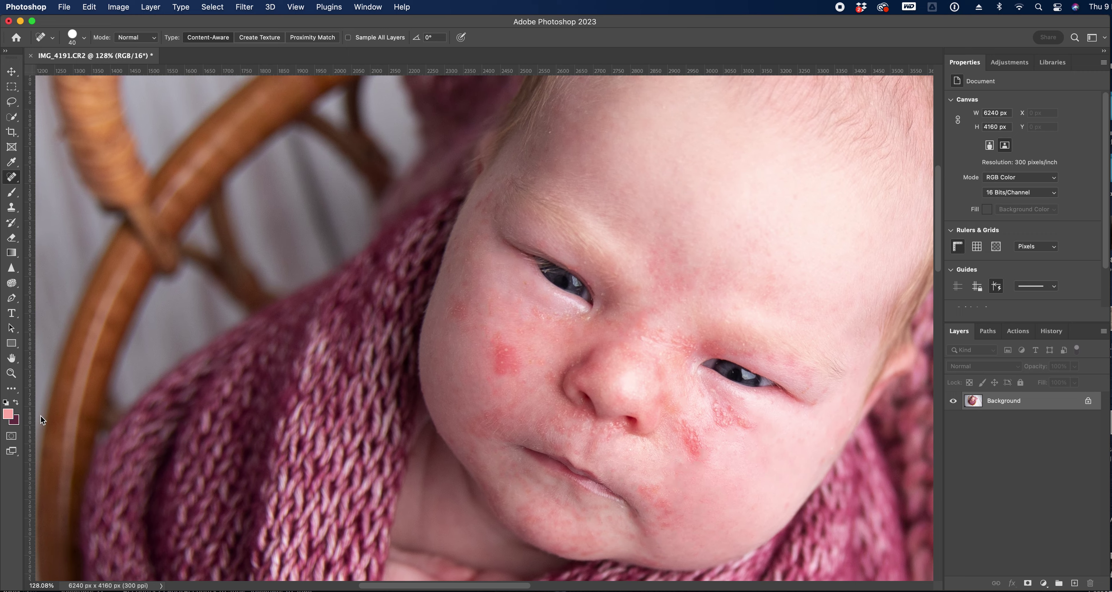
Step: Compare the original image with the latest Spot Healing Brush state in the history, viewing the whole portrait
click(11, 373)
drag(478, 405, 412, 411)
drag(557, 432, 530, 420)
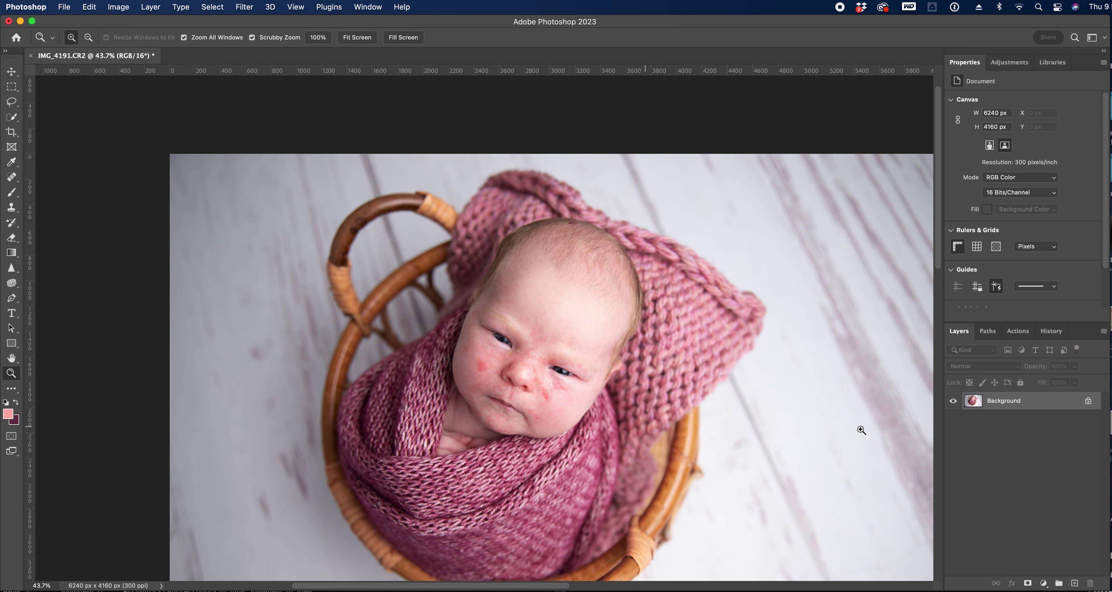
click(1053, 332)
scroll(1059, 391, up, 10)
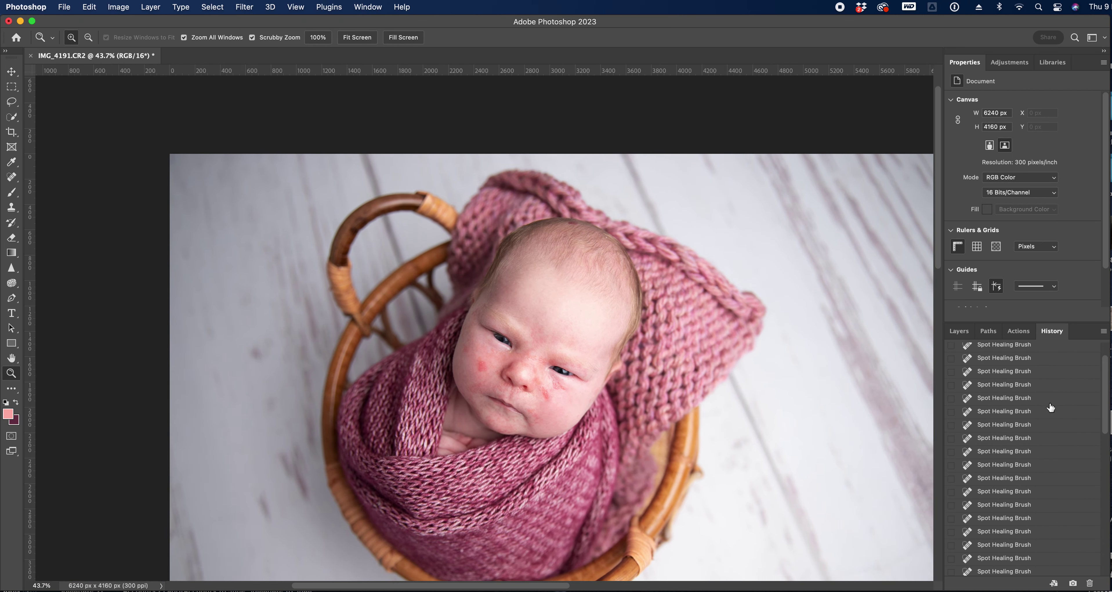
click(1020, 353)
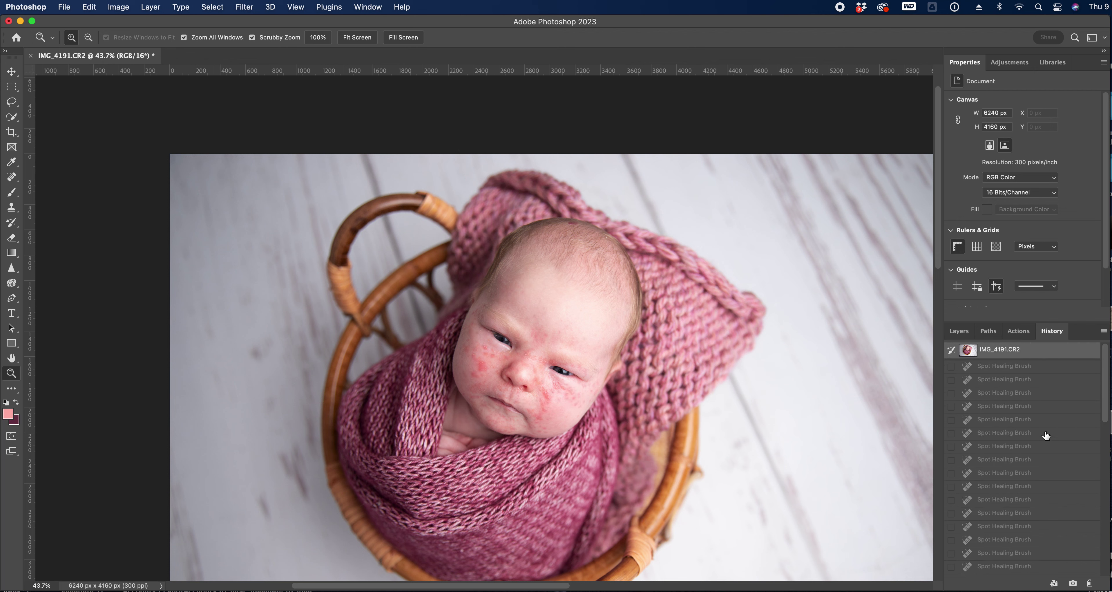
scroll(1045, 435, down, 5)
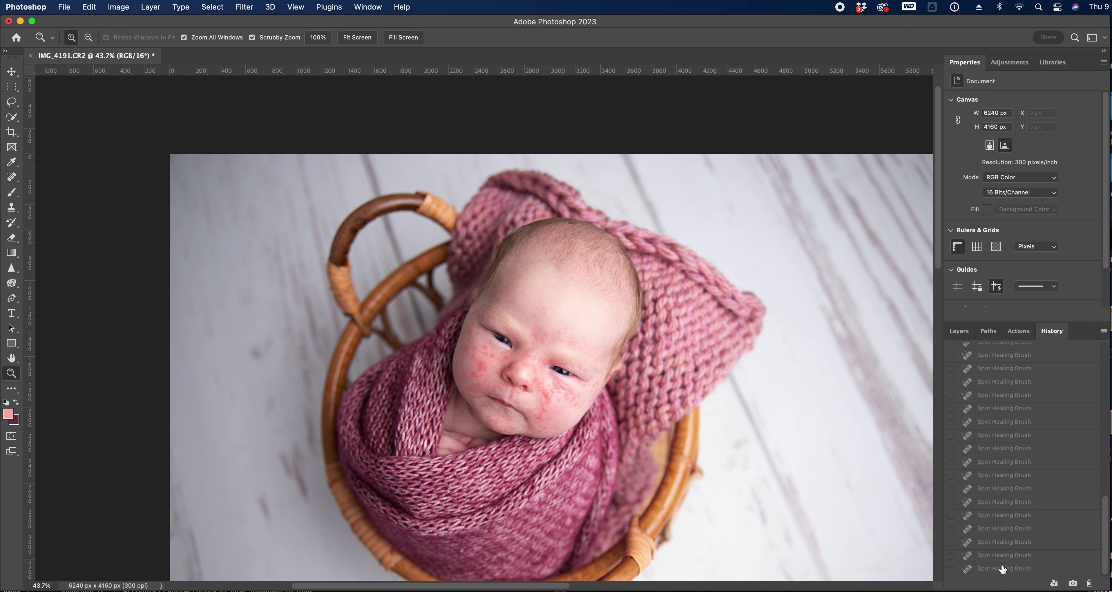
click(1004, 569)
drag(527, 432, 615, 427)
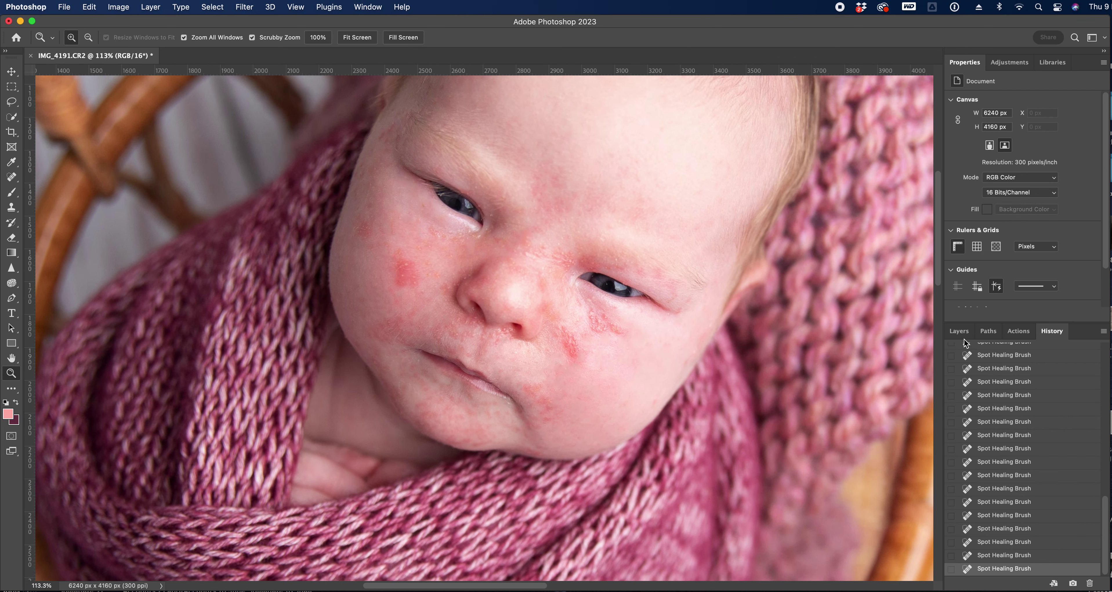
click(959, 331)
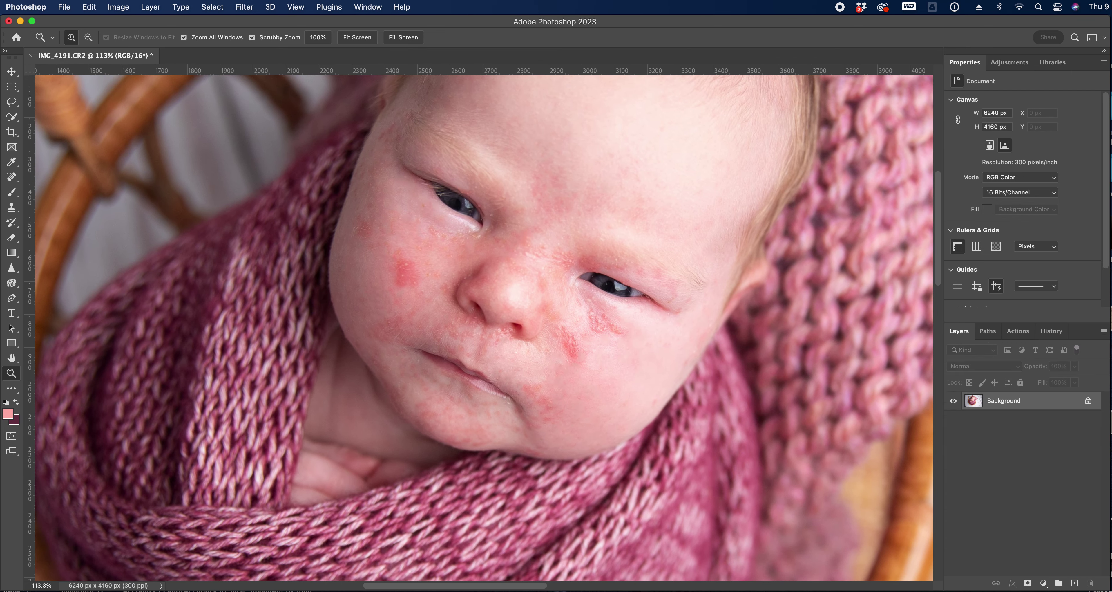
Step: Save the healed state as a history snapshot, compare it with the original image and return to the snapshot
click(1050, 331)
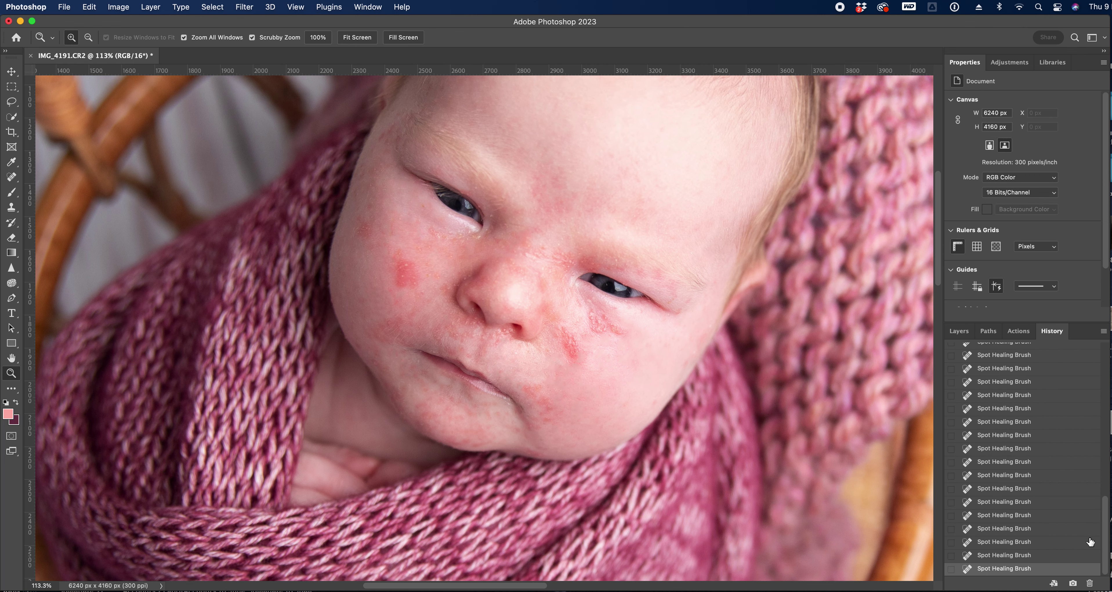
click(1074, 583)
drag(1102, 537, 1102, 350)
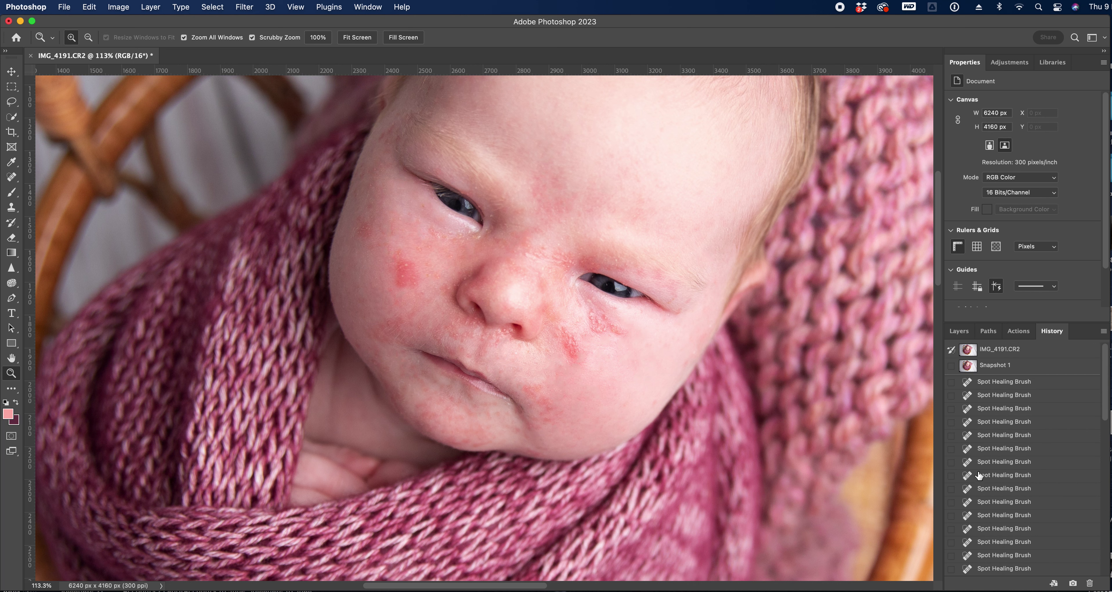
click(1019, 354)
click(1024, 370)
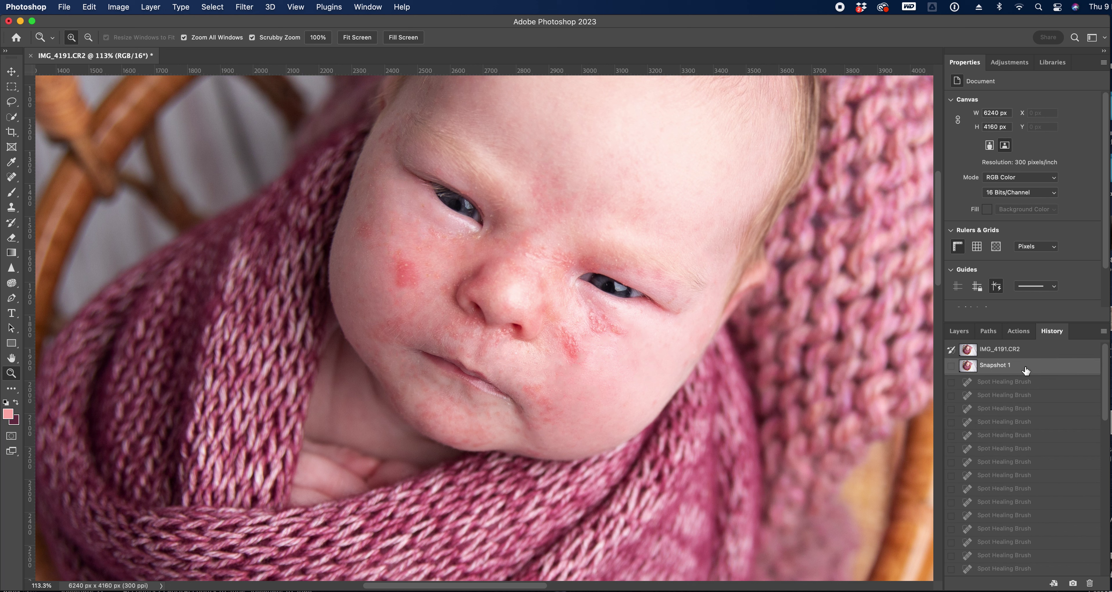
click(1023, 350)
click(1030, 367)
click(955, 332)
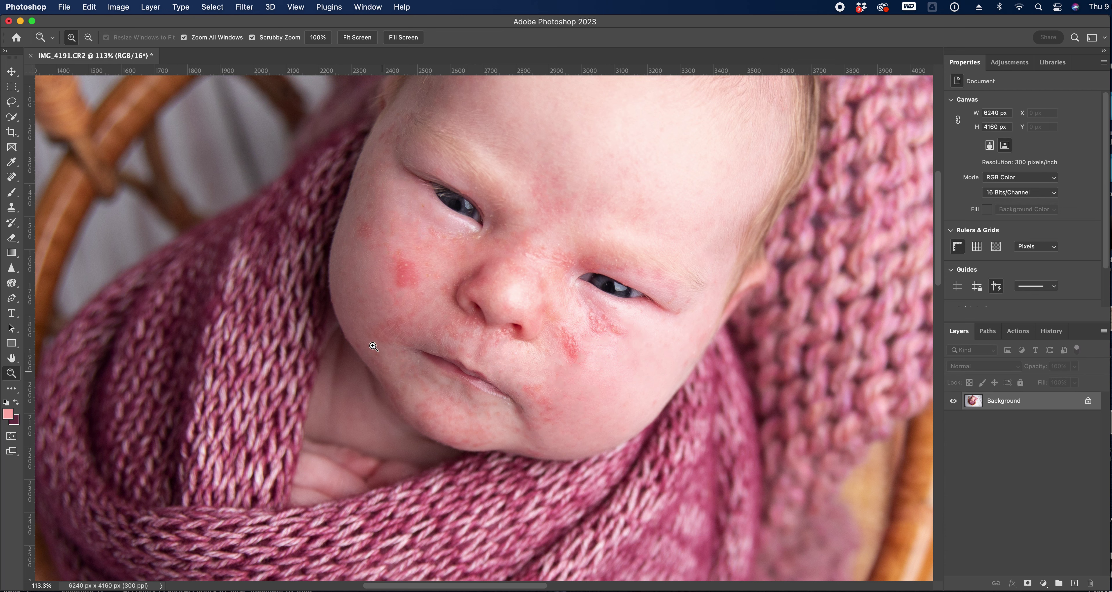
Step: Try to replace the red patch on the left cheek with cleaner skin using the Patch tool, then undo it and deselect
drag(11, 177, 73, 206)
mouse_move(404, 252)
mouse_down()
mouse_move(394, 289)
mouse_move(424, 285)
mouse_move(423, 262)
mouse_move(363, 281)
mouse_up()
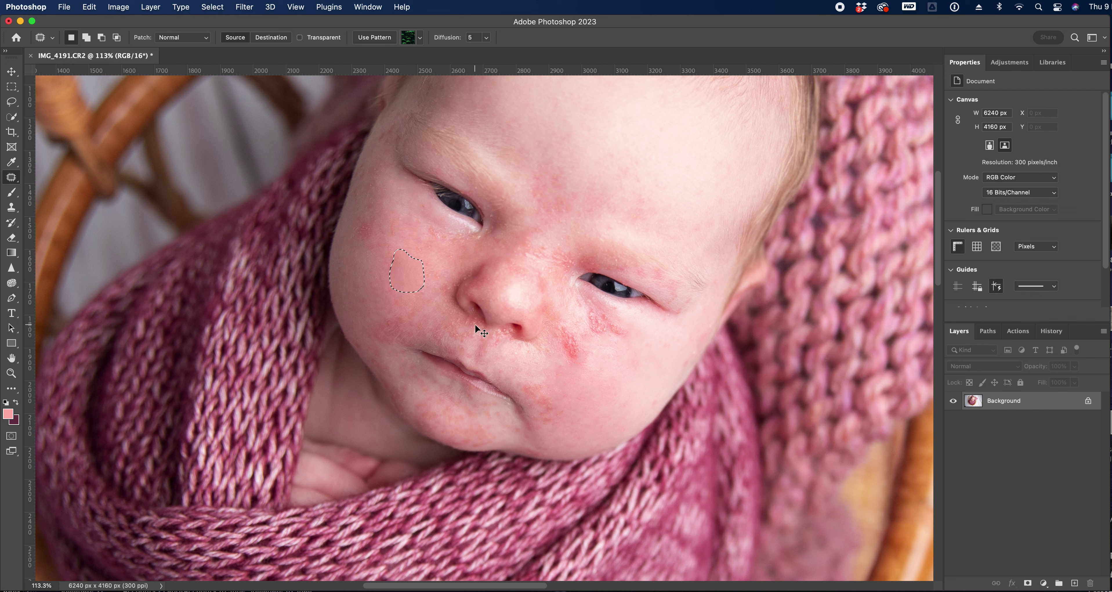
key(super+z)
key(super+d)
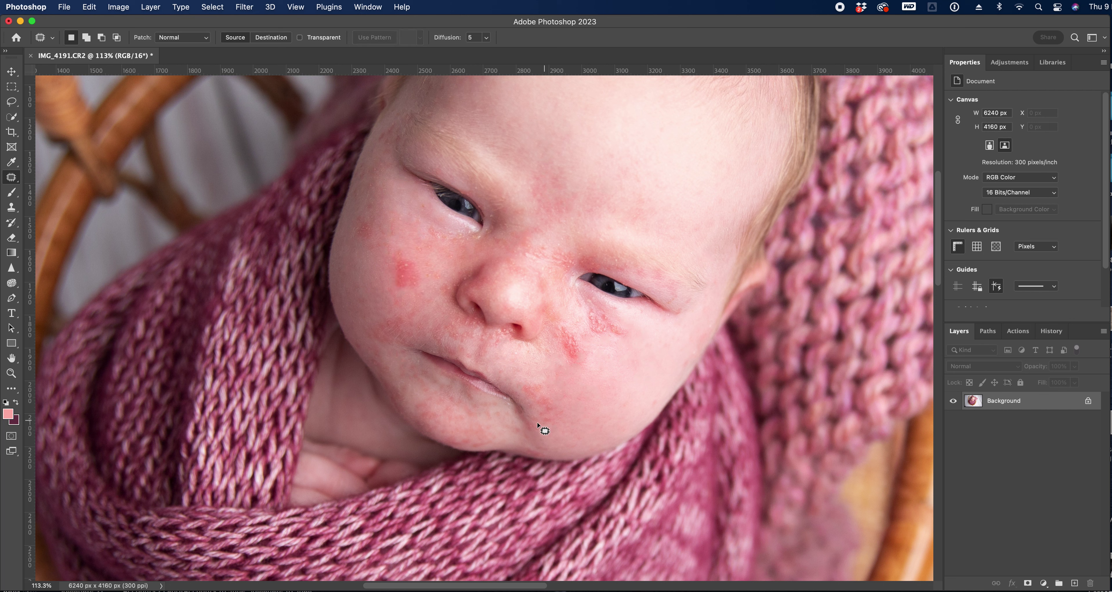
Step: Try to patch the blotchy area beside the right corner of the mouth with cheek skin, then undo it and deselect
mouse_move(551, 388)
mouse_down()
mouse_move(525, 386)
mouse_move(540, 418)
mouse_move(565, 413)
mouse_move(551, 388)
mouse_up()
drag(545, 399, 686, 401)
key(super+d)
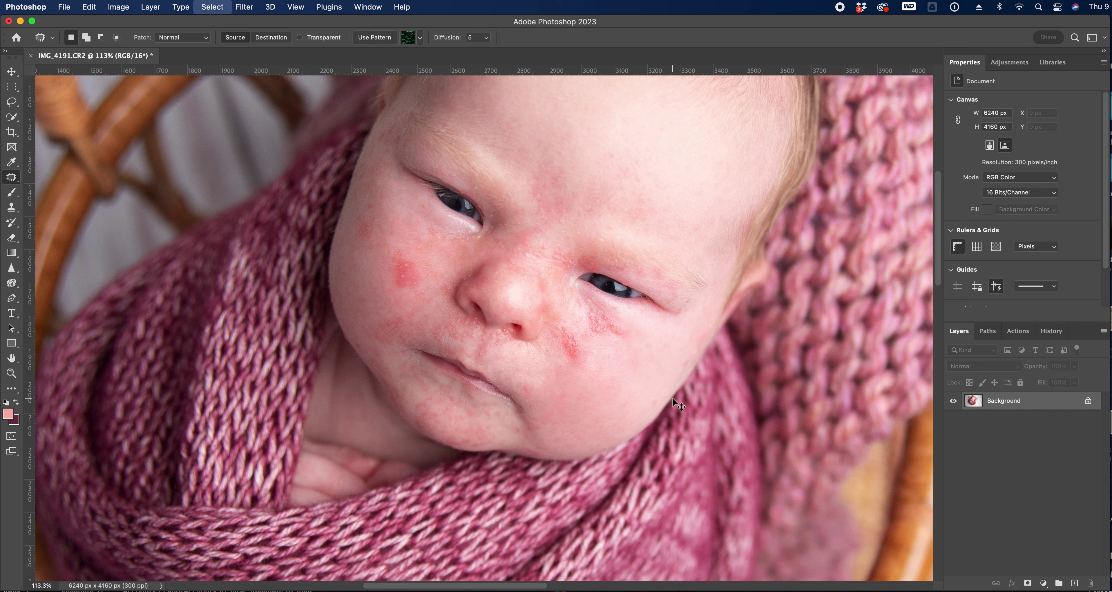
key(super+z)
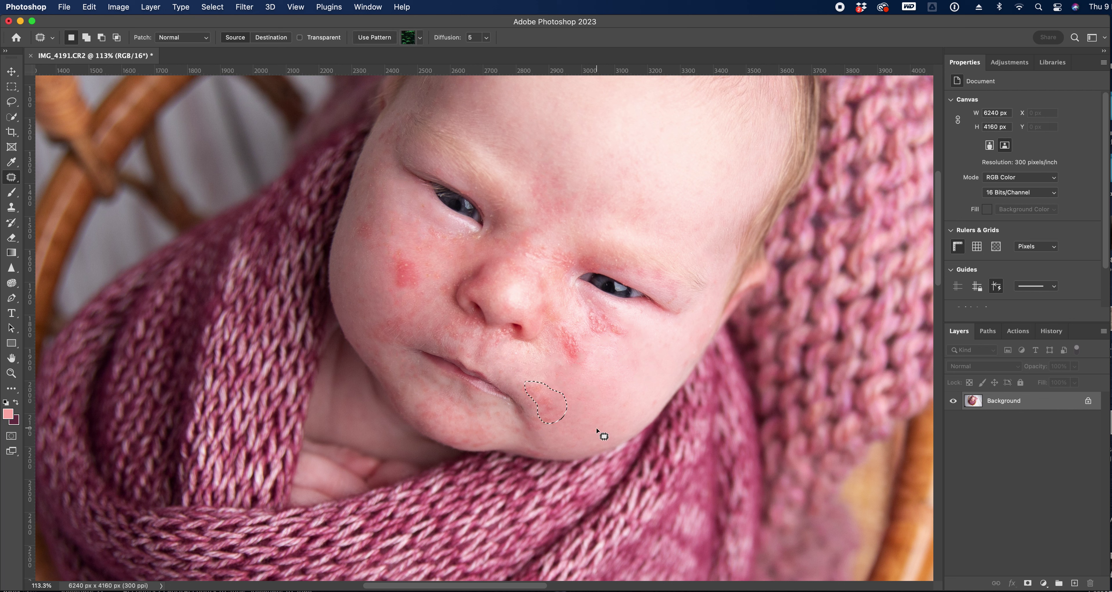
key(super+d)
Step: Duplicate the Background layer and open the Camera Raw Filter on the copy
drag(431, 206, 464, 385)
click(12, 373)
drag(546, 415, 606, 395)
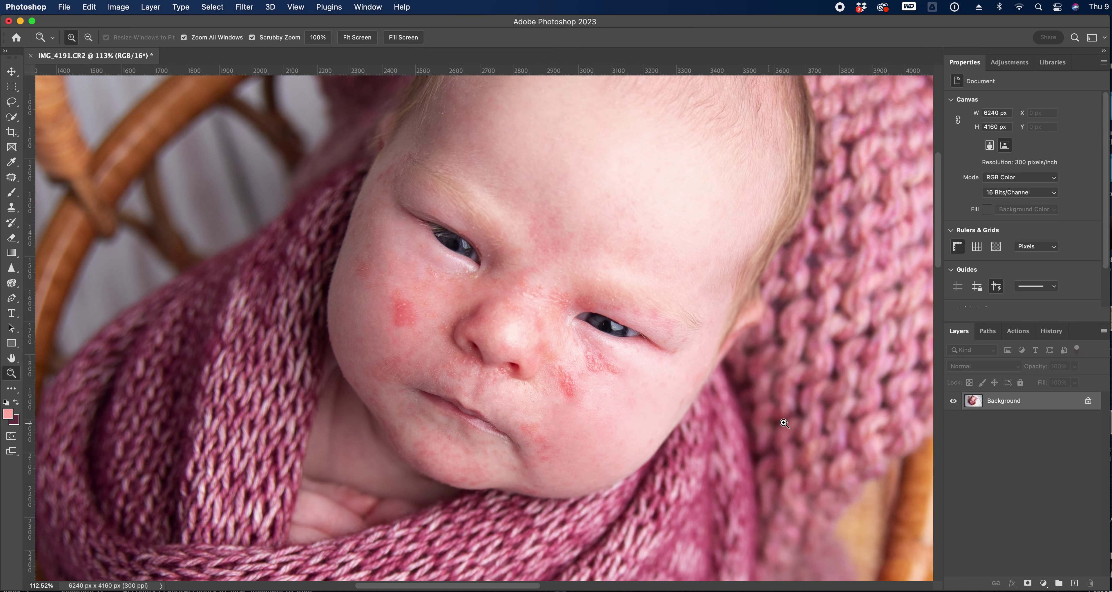
drag(1037, 403, 1075, 582)
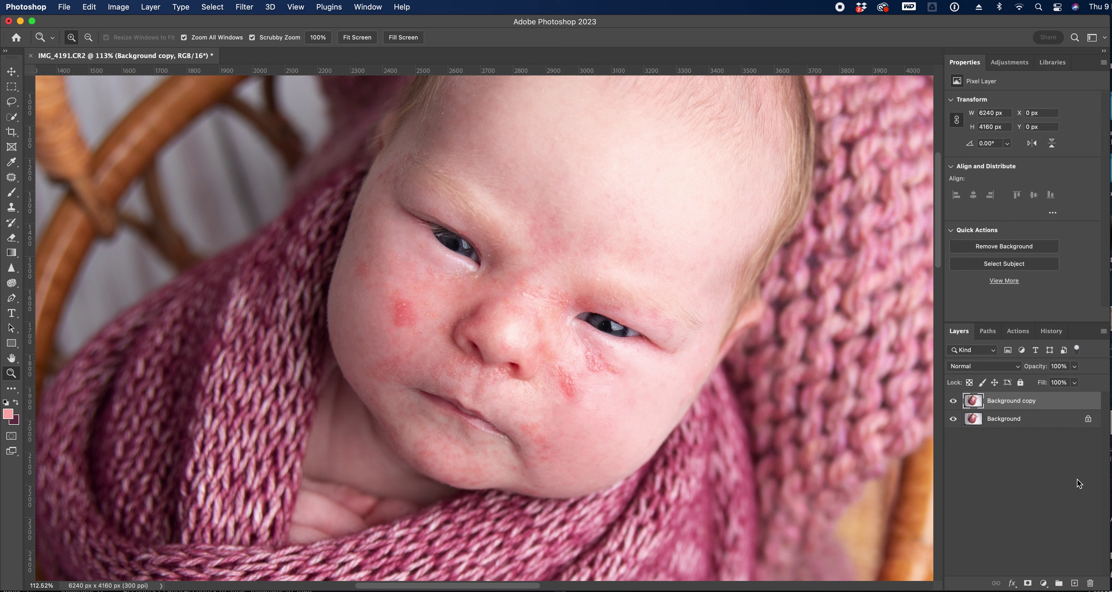
click(245, 10)
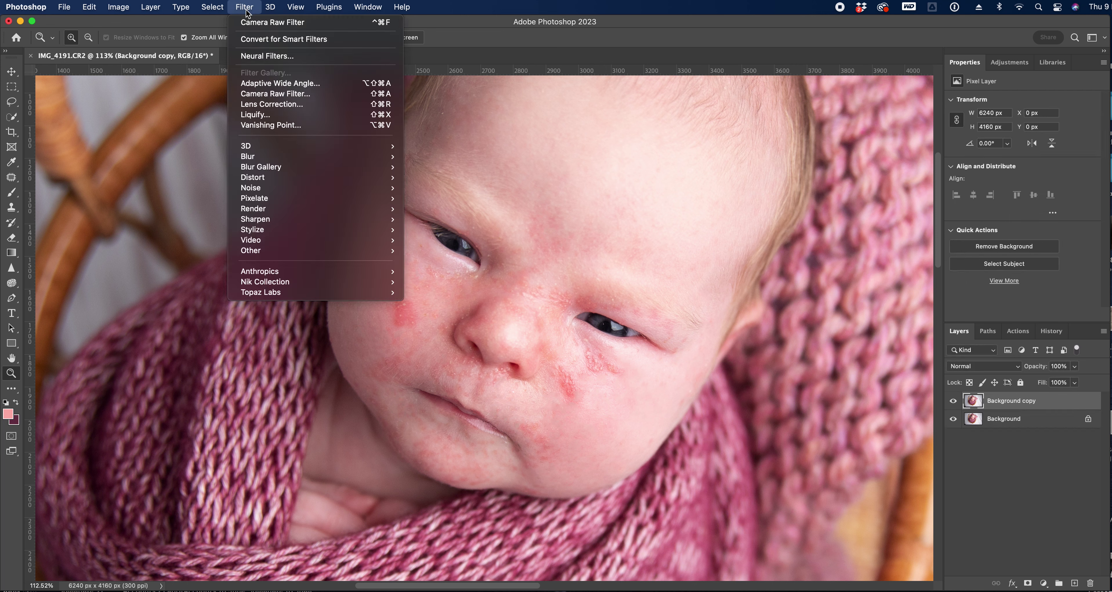
click(253, 96)
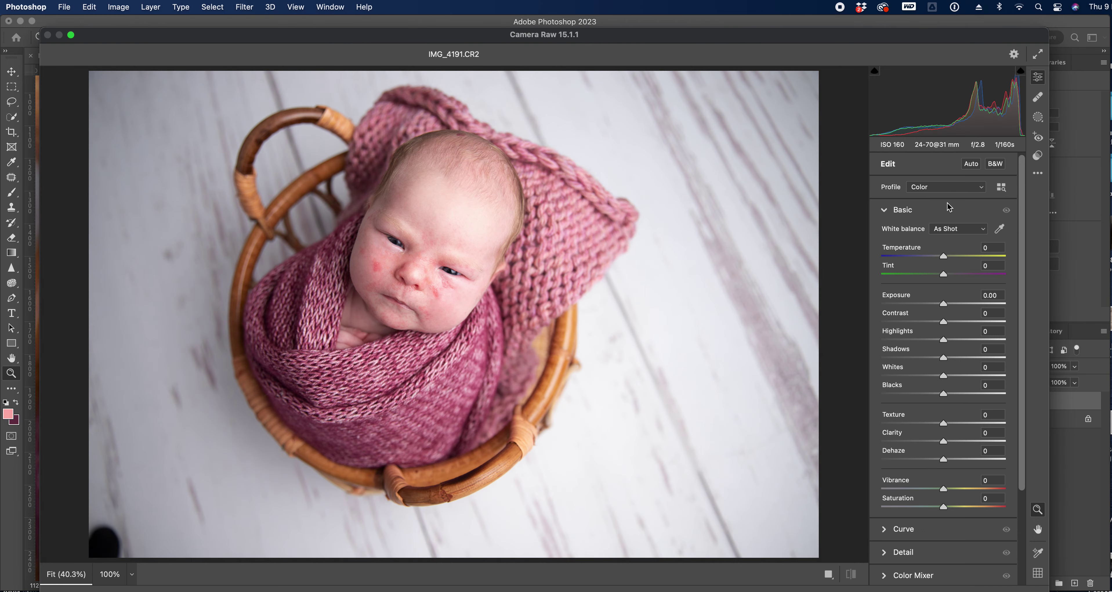
Step: Shift the Reds hue toward orange and lower the Reds saturation in the Color Mixer
scroll(950, 475, down, 2)
click(893, 562)
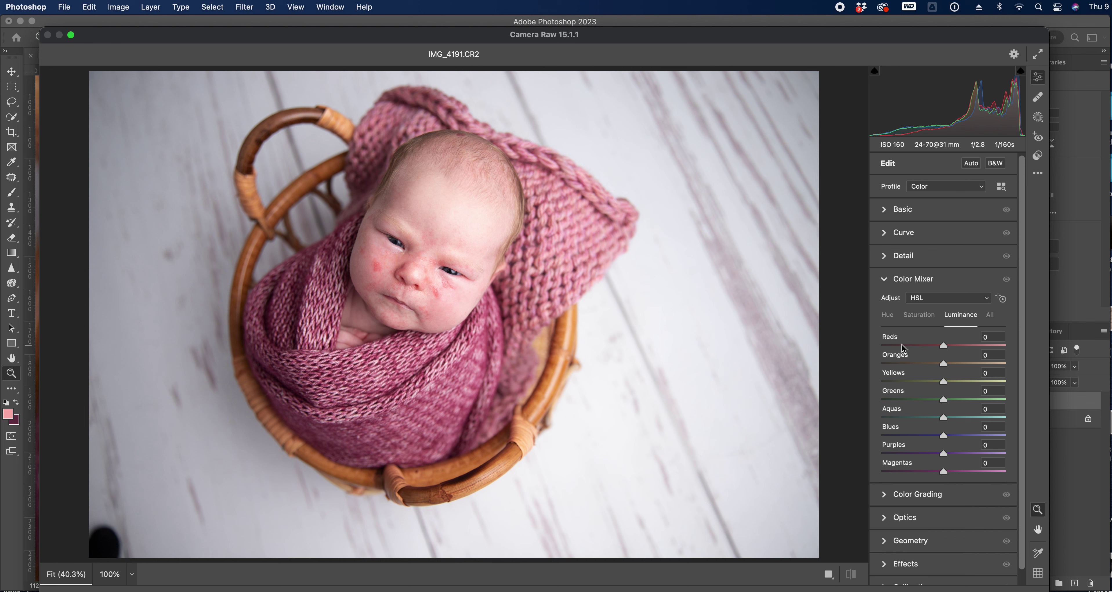
click(888, 315)
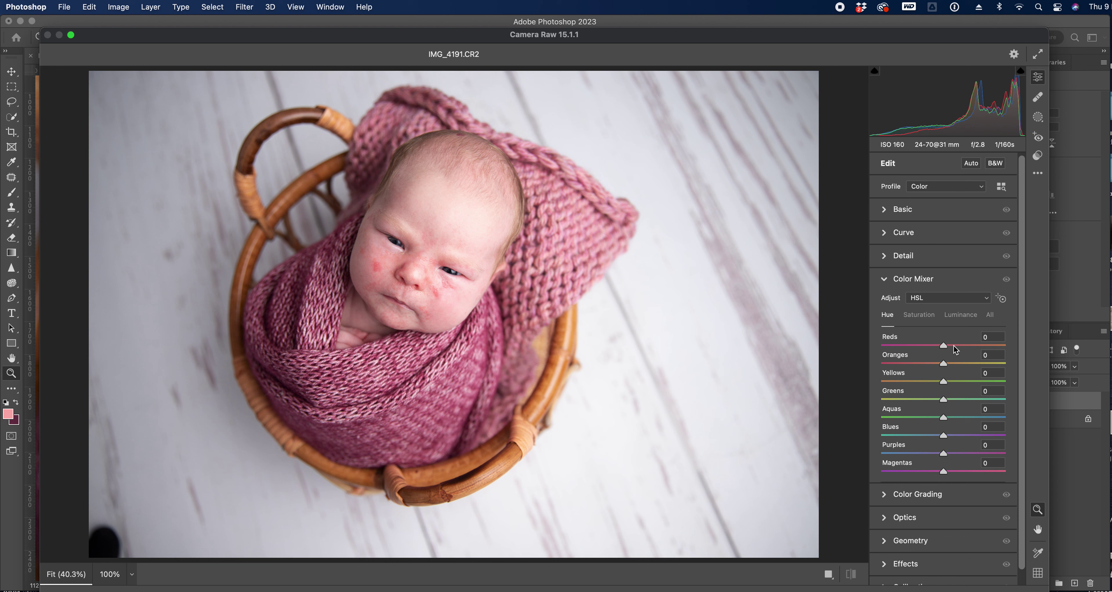
drag(945, 349, 960, 355)
drag(960, 355, 961, 356)
click(920, 315)
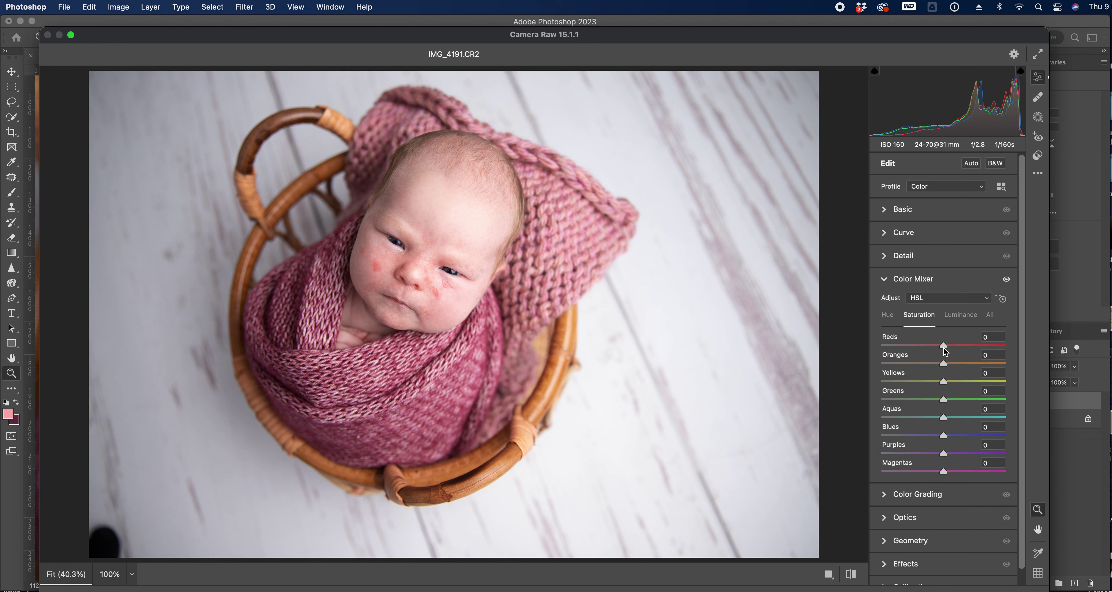
drag(945, 350, 930, 354)
Step: Raise the Reds luminance to +32 in the Color Mixer and apply the Camera Raw Filter
click(961, 315)
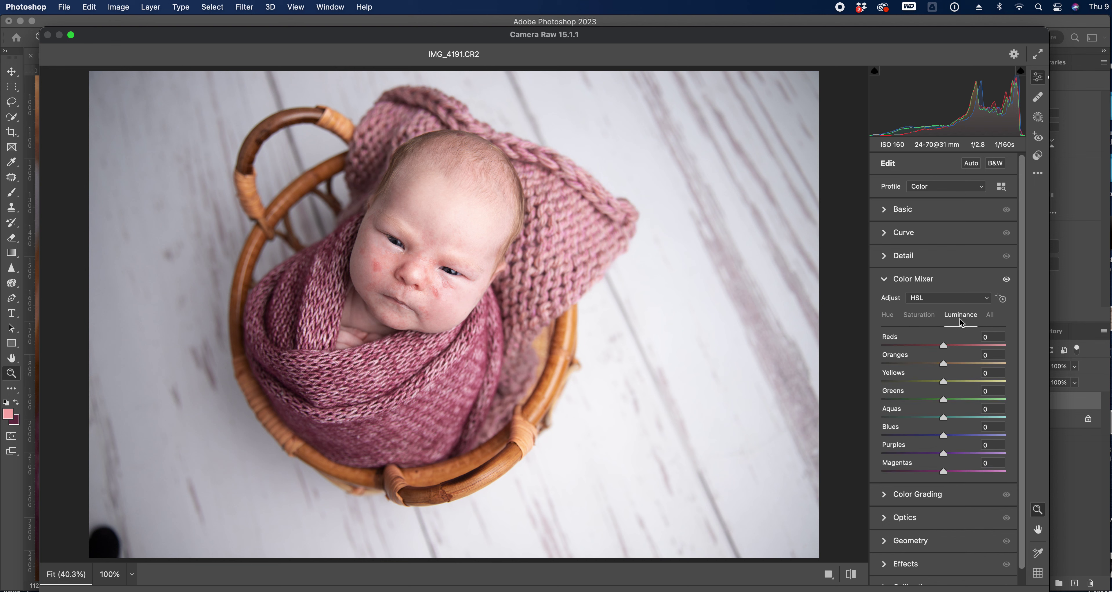
drag(944, 345, 966, 350)
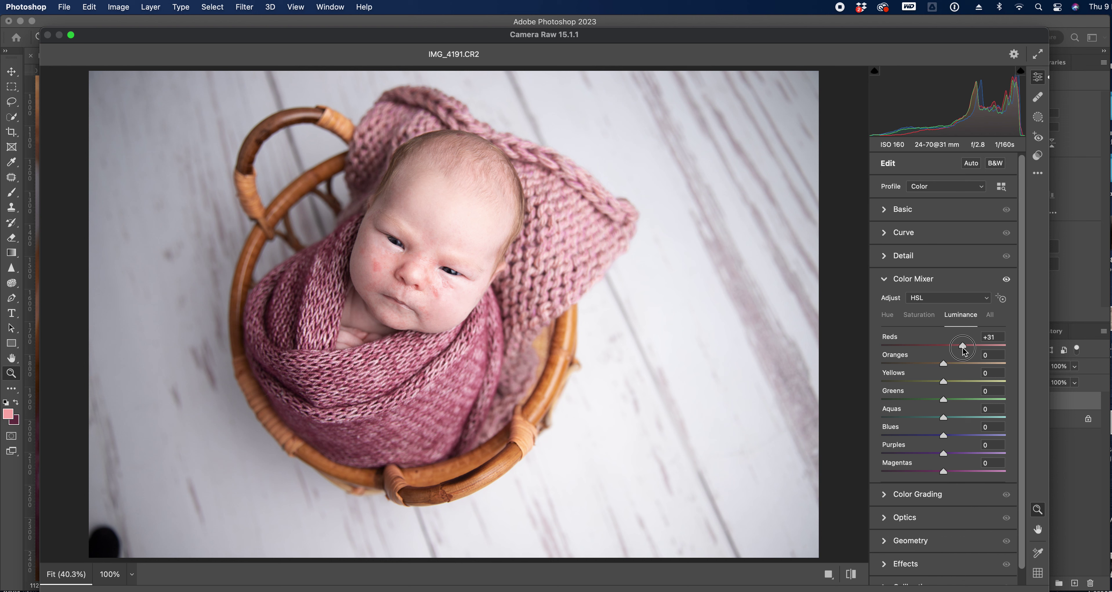
drag(964, 352, 964, 352)
scroll(911, 403, down, 2)
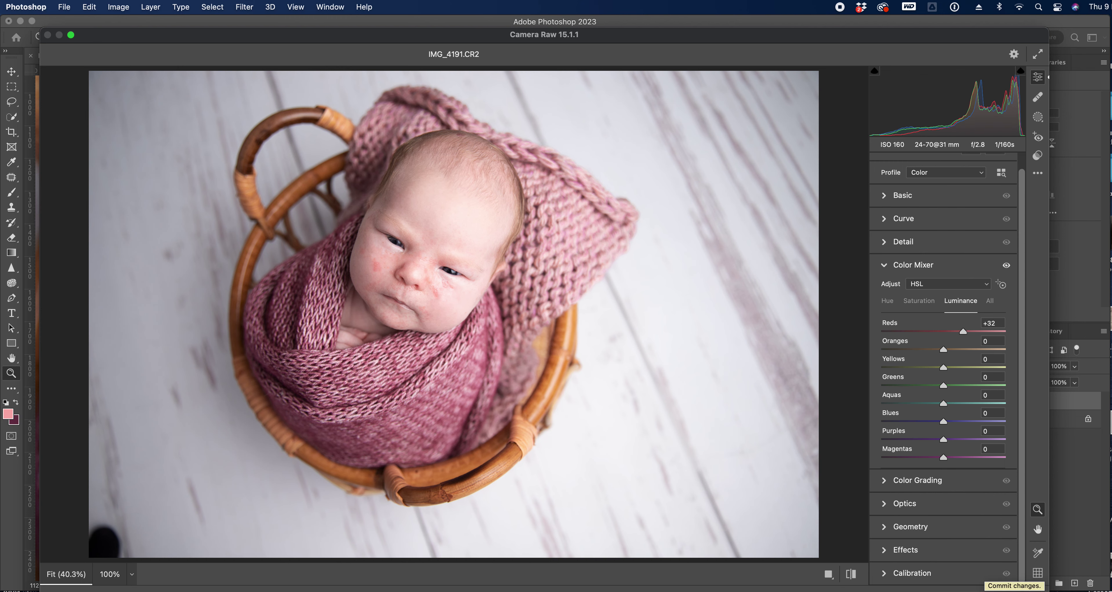
key(Return)
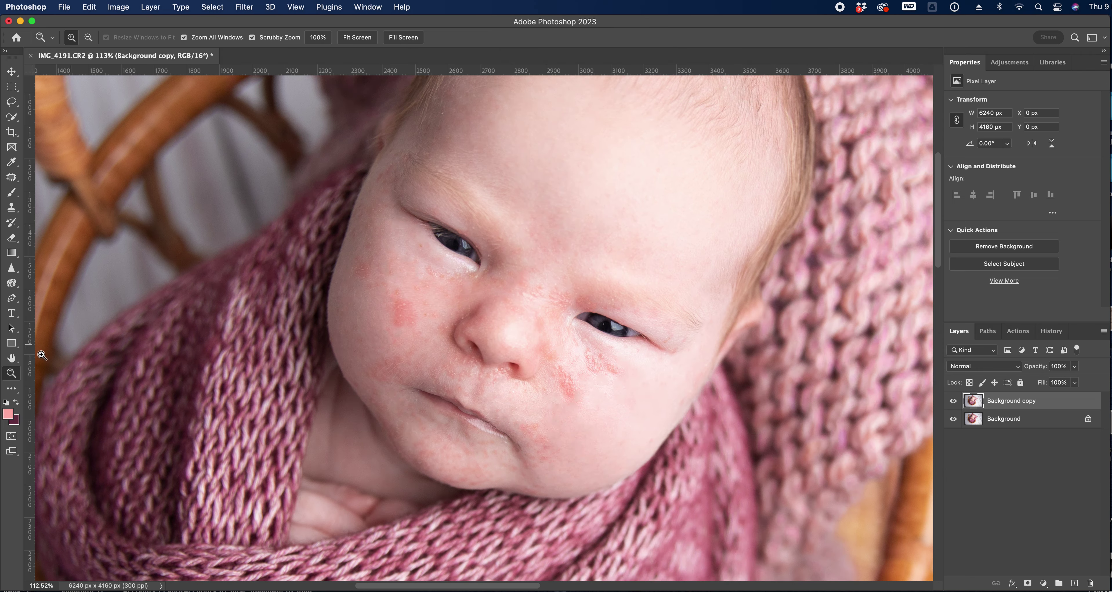
Step: Add a layer mask to the Background copy layer and invert it to black
drag(426, 338, 459, 313)
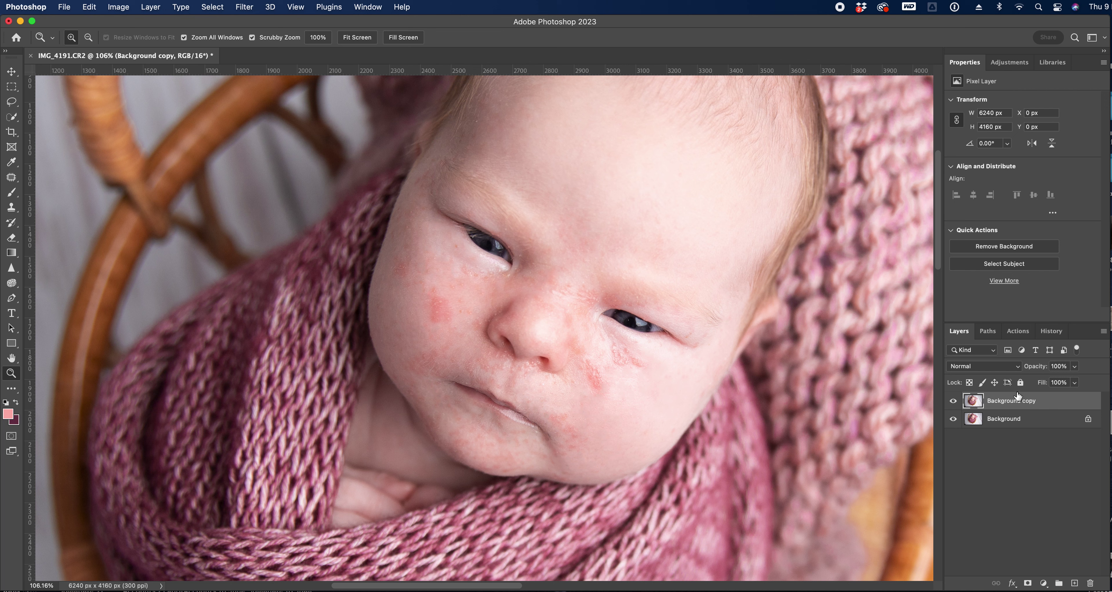
click(1028, 583)
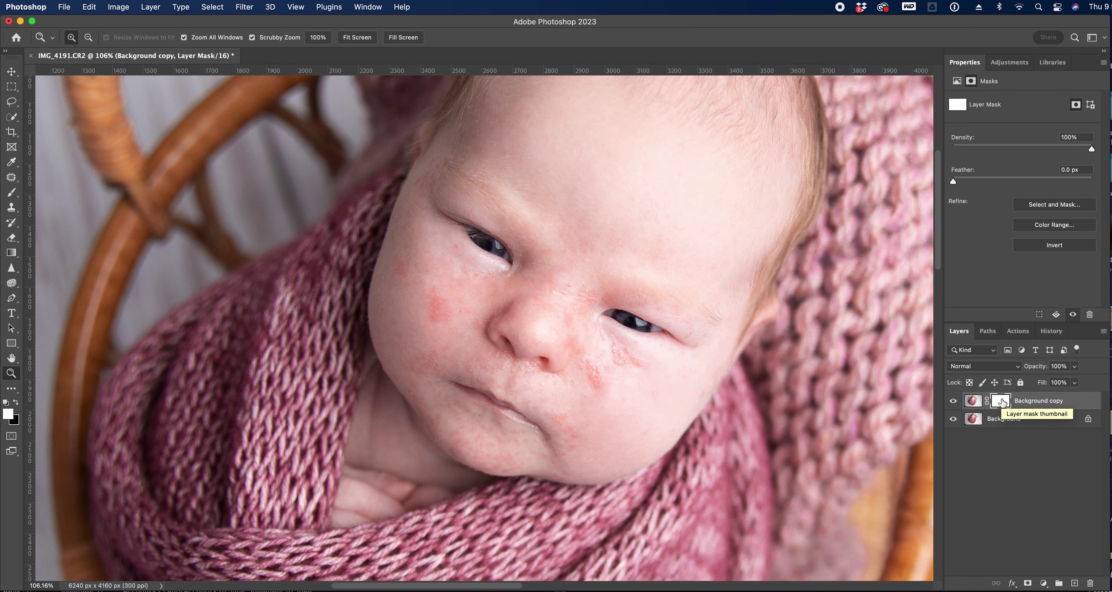
key(super+i)
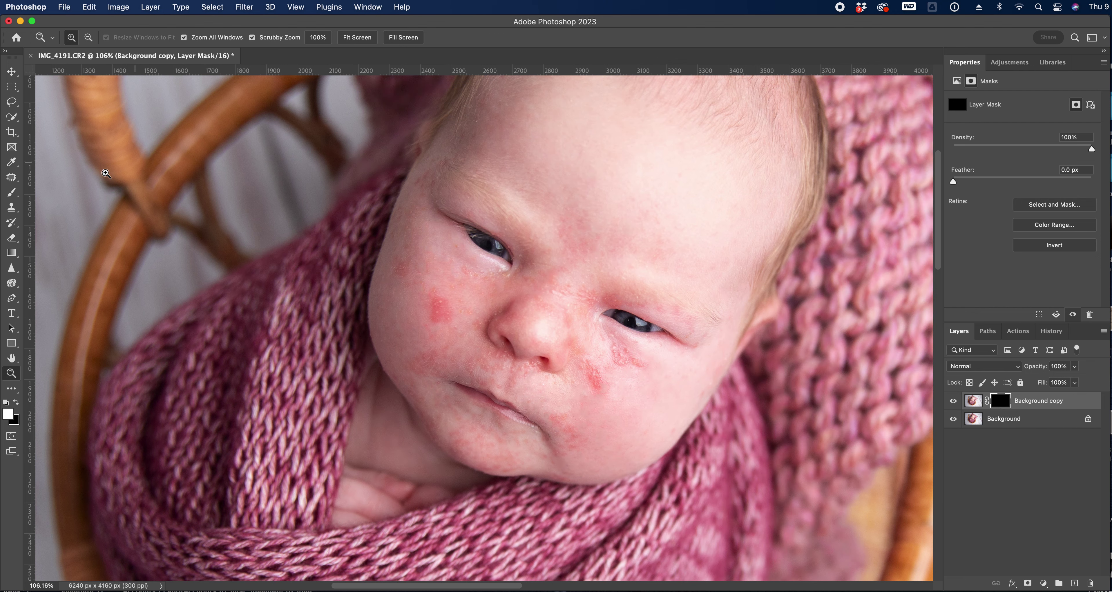
Step: Paint white on the mask with the Brush tool over the redness on the nose bridge and above the inner right eye
click(12, 193)
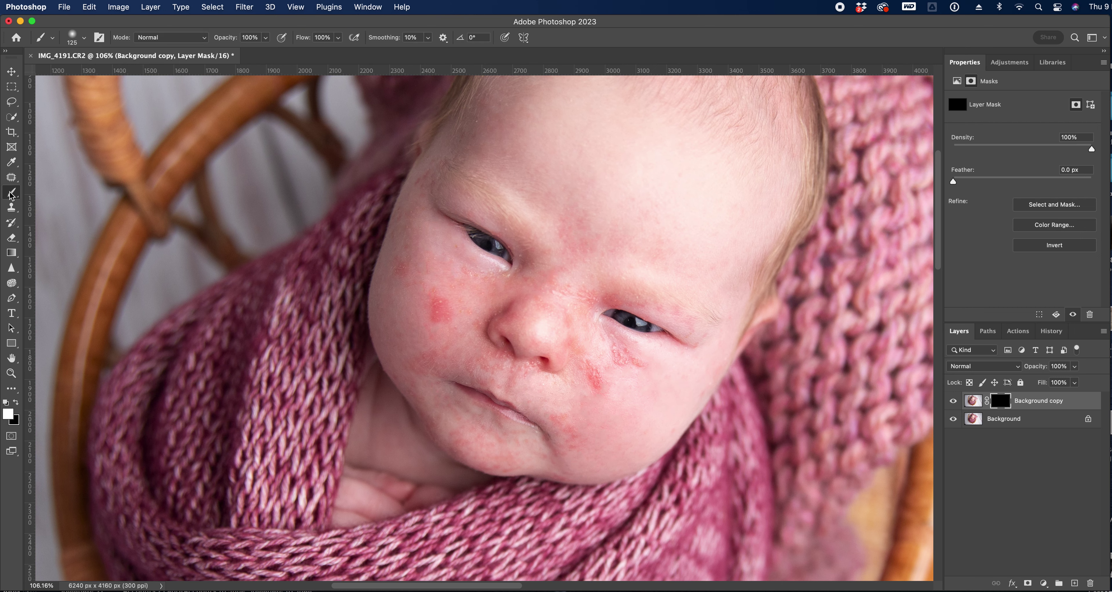
click(12, 374)
alt+click(502, 374)
drag(503, 374, 532, 382)
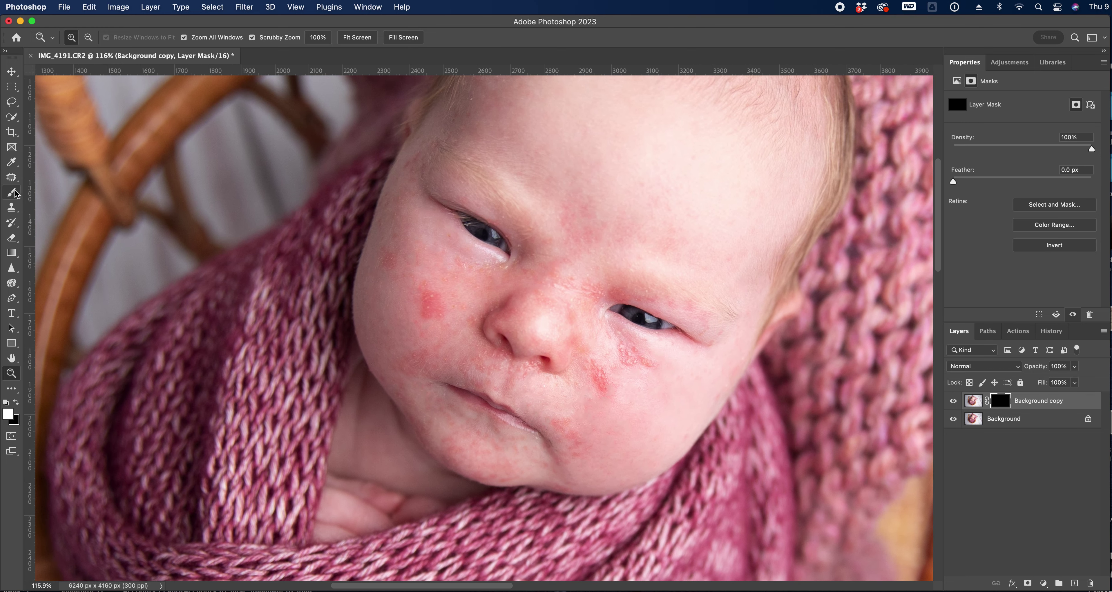
key(b)
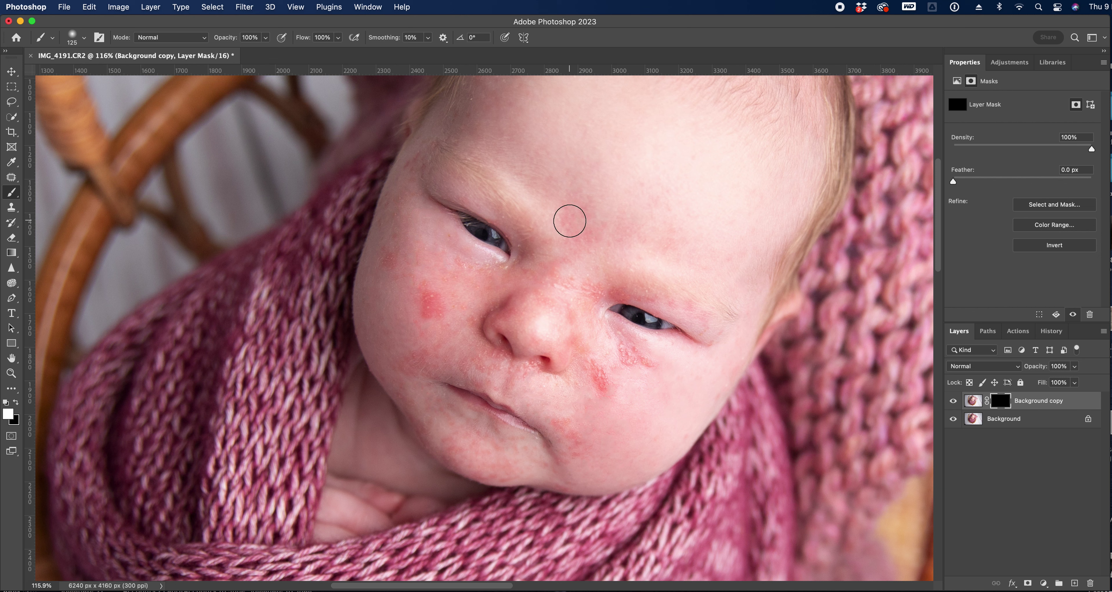
key(bracketright)
key(bracketright)
key(bracketleft)
key(bracketleft)
key(bracketleft)
key(bracketleft)
key(bracketleft)
click(543, 281)
key(bracketleft)
mouse_move(641, 301)
mouse_down()
mouse_move(588, 290)
mouse_move(604, 302)
mouse_up()
Step: Reveal the color correction over the red streaks beneath the right eye, reducing the brush to 40 px
key(bracketleft)
mouse_move(616, 346)
mouse_down()
mouse_move(642, 360)
mouse_move(629, 361)
mouse_up()
key(bracketleft)
key(bracketleft)
click(627, 349)
key(bracketleft)
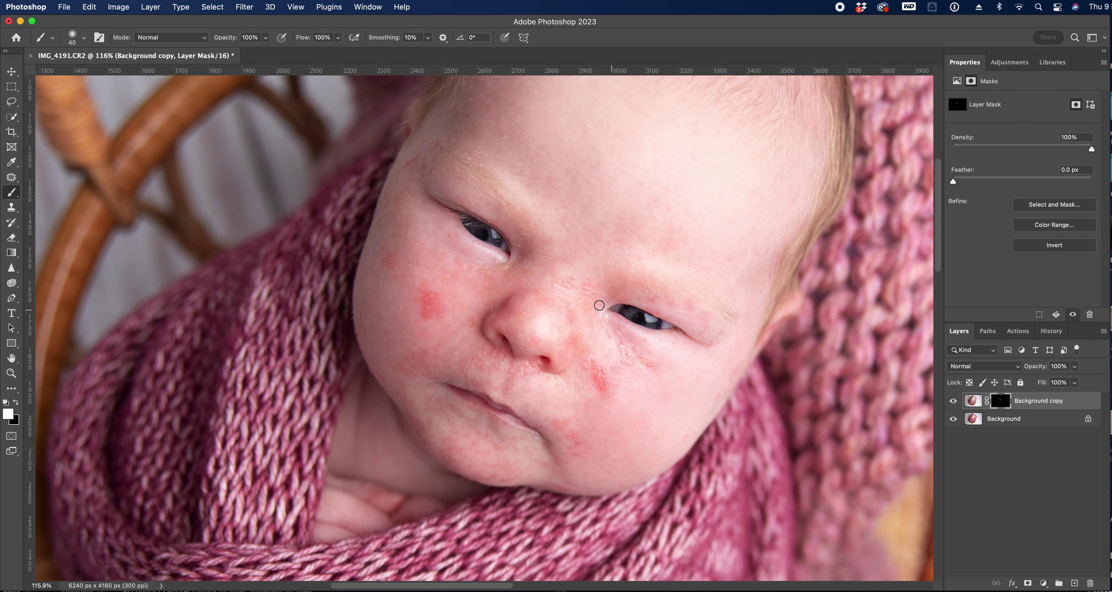
Step: Paint the mask over the red mark on the right cheek beside the nose with a 70 px brush
key(bracketright)
key(bracketright)
Step: Paint the mask over the blotchy area beside the right corner of the mouth, and reduce the brush to 45 px
key(bracketright)
drag(596, 368, 603, 380)
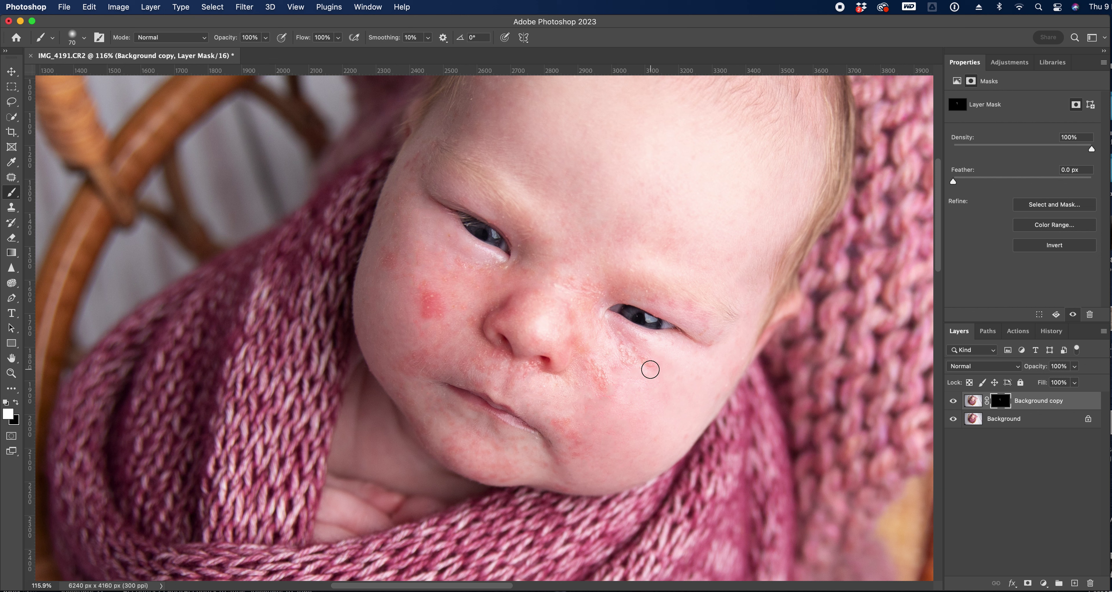
key(bracketright)
mouse_move(555, 421)
mouse_down()
mouse_move(571, 431)
mouse_move(568, 452)
mouse_up()
key(bracketleft)
key(bracketleft)
key(bracketleft)
key(bracketleft)
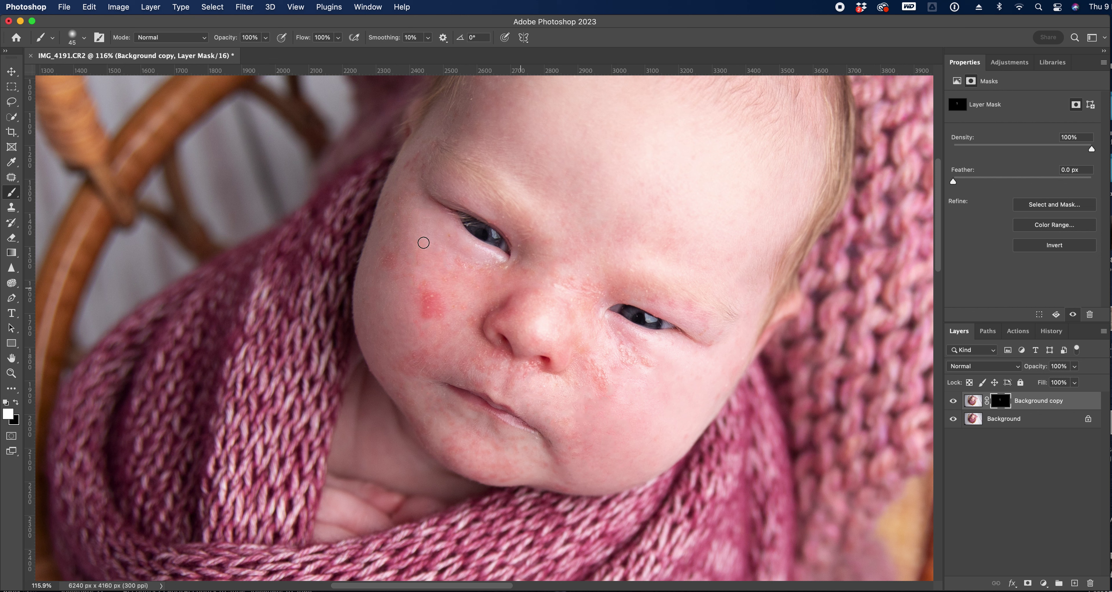
Step: Paint the mask over the bright red patch on the left cheek with a 70 px brush
key(])
key(])
key(])
drag(429, 293, 428, 314)
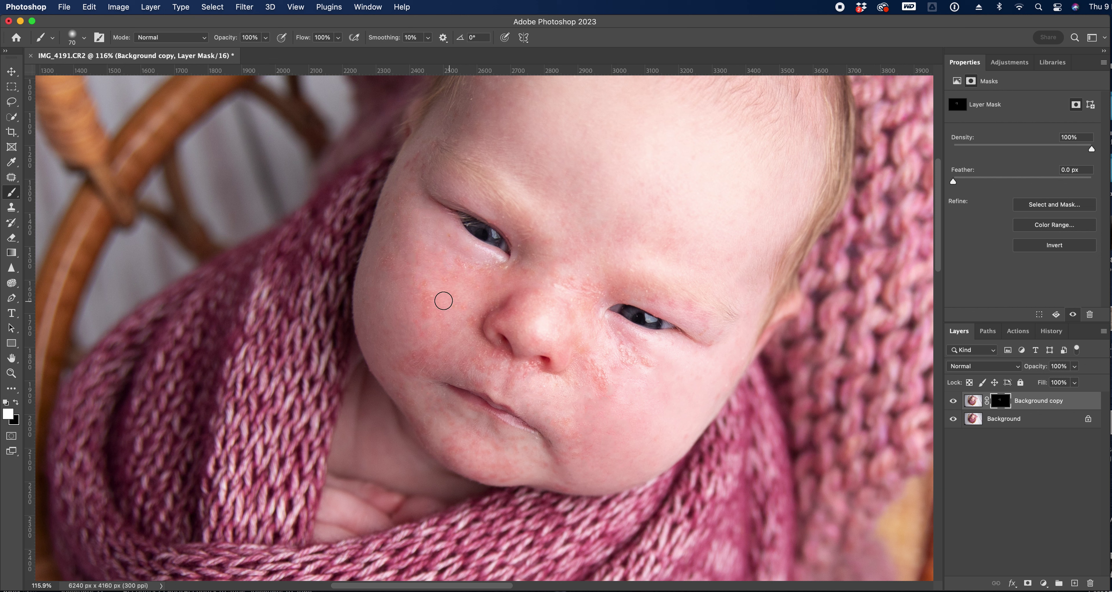
key(bracketleft)
key(bracketleft)
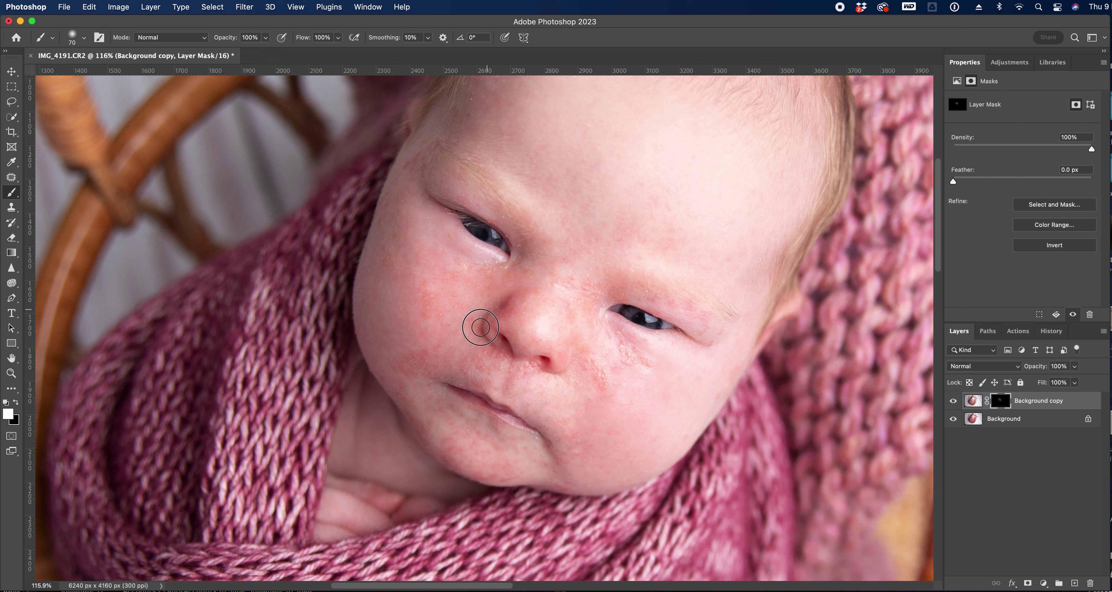
Step: Paint the mask over the redness beside the nose and on the lower left cheek, using a brush up to 100 px
key(bracketright)
key(bracketright)
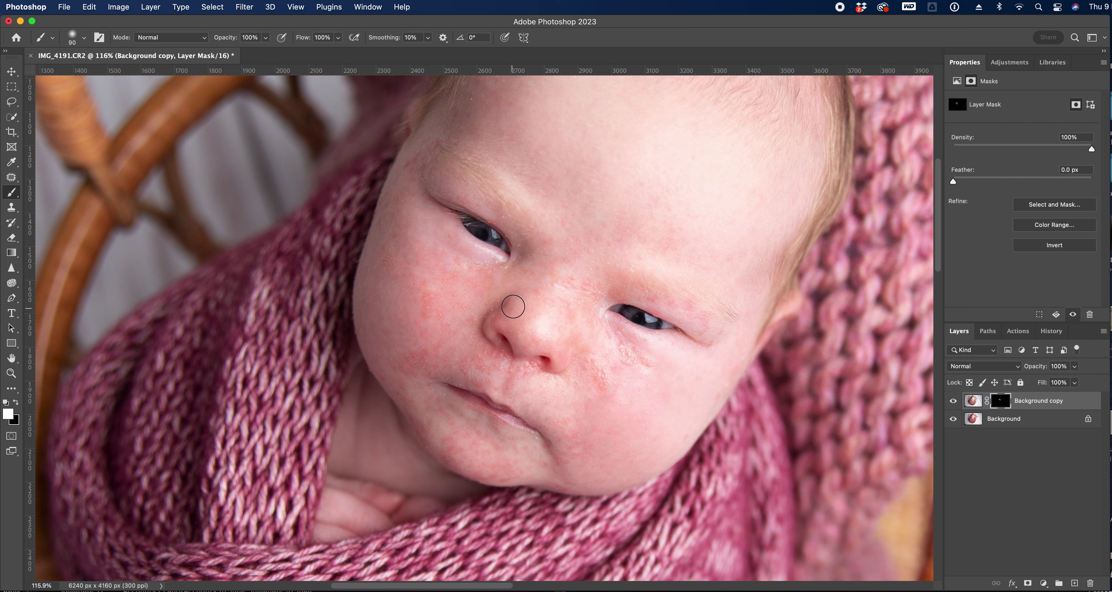
key(bracketright)
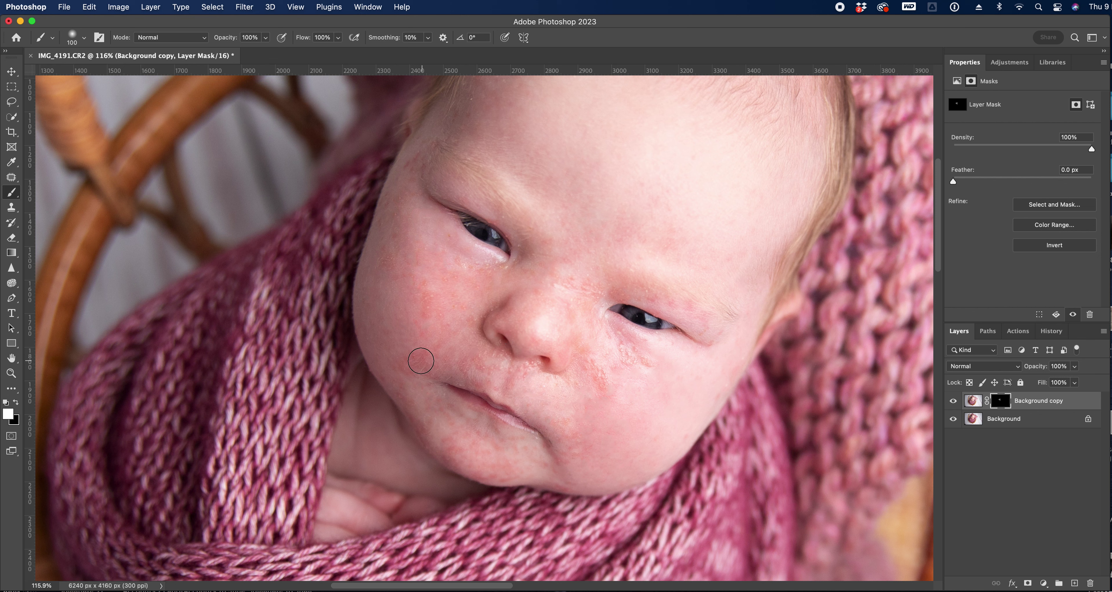
key(bracketleft)
key(bracketleft)
key(bracketleft)
key(bracketleft)
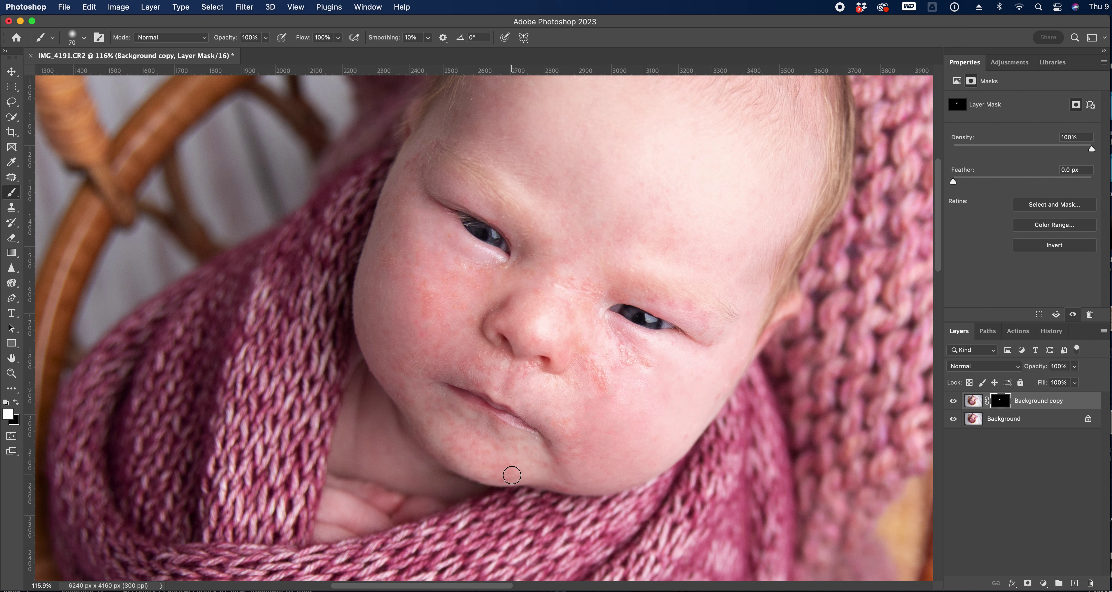
Step: Reveal the correction over the blotches on the chin and around the mouth, and reduce the brush to 60 px
key(bracketright)
key(bracketright)
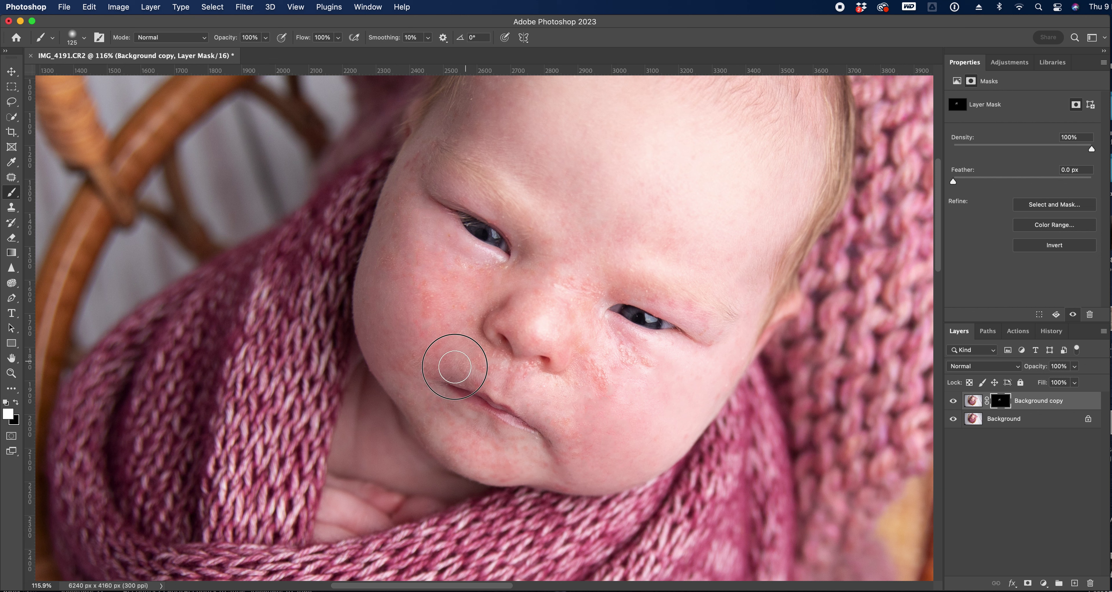
key(bracketleft)
key(bracketleft)
scroll(603, 285, up, 3)
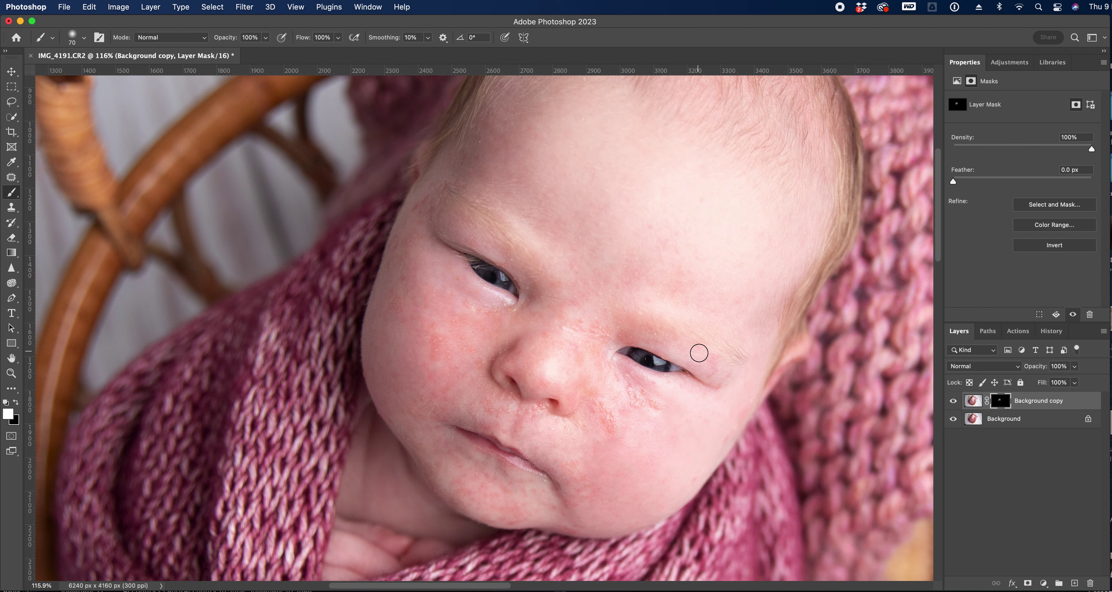
scroll(595, 450, left, 3)
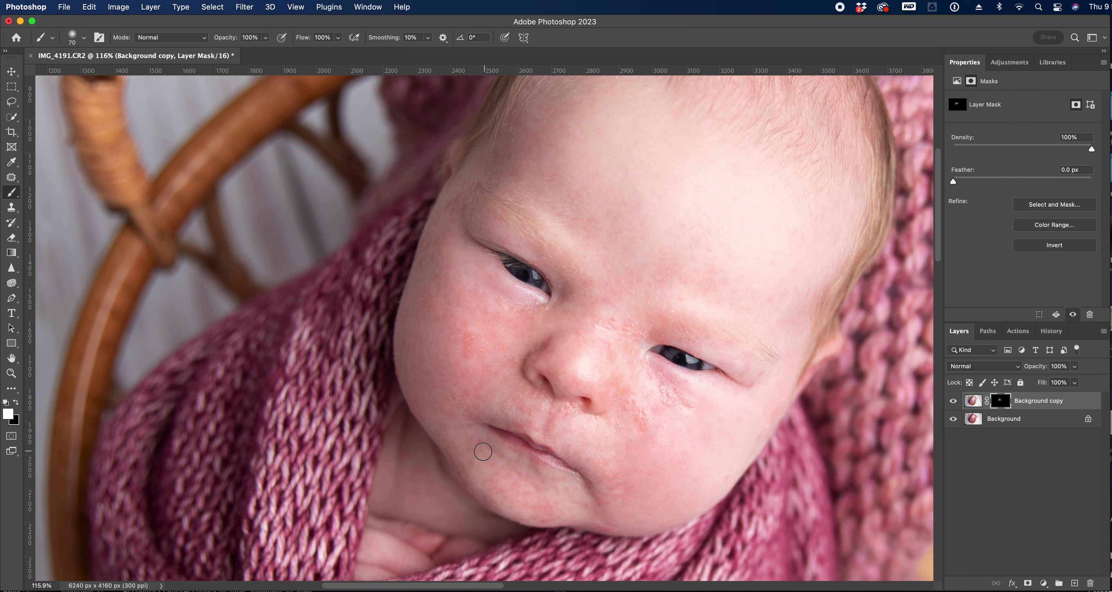
key(bracketleft)
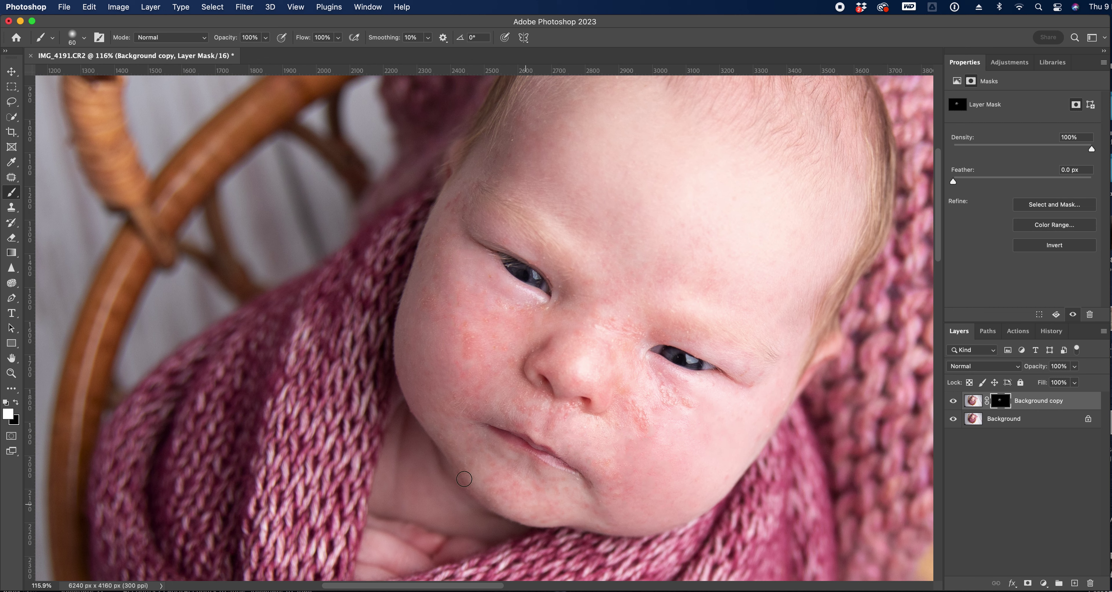
key(bracketleft)
Step: Compare the whole portrait with and without the Background copy layer at a zoomed-out view
click(953, 401)
click(952, 401)
click(11, 374)
drag(472, 425, 436, 442)
drag(575, 445, 595, 388)
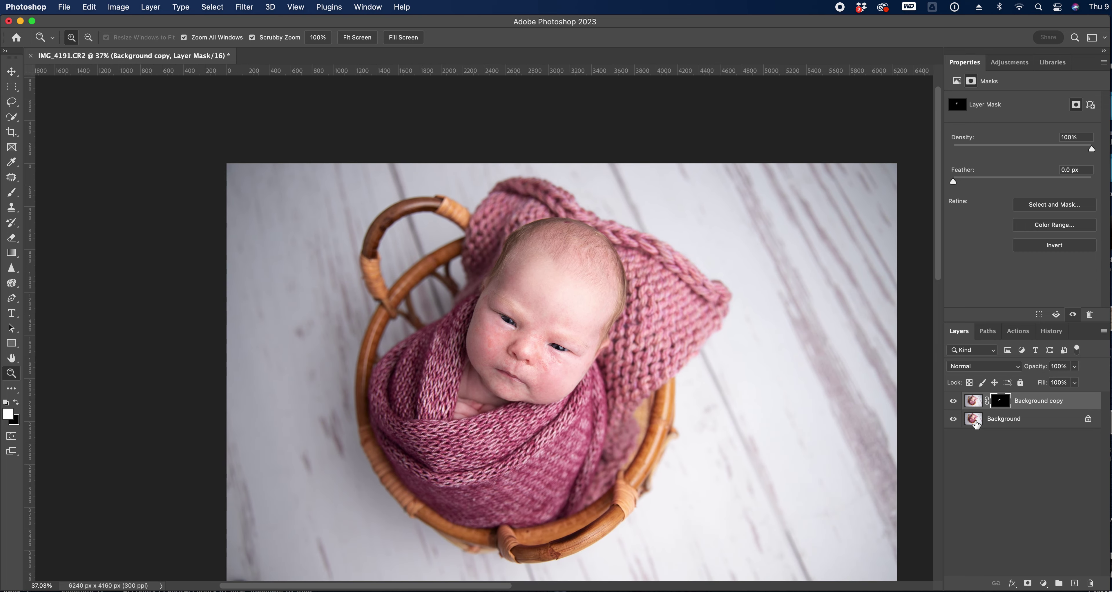
click(953, 401)
click(953, 401)
click(953, 401)
click(953, 402)
Step: Paint black on the mask over the left cheek with a 60 px brush to bring back some natural color
click(500, 379)
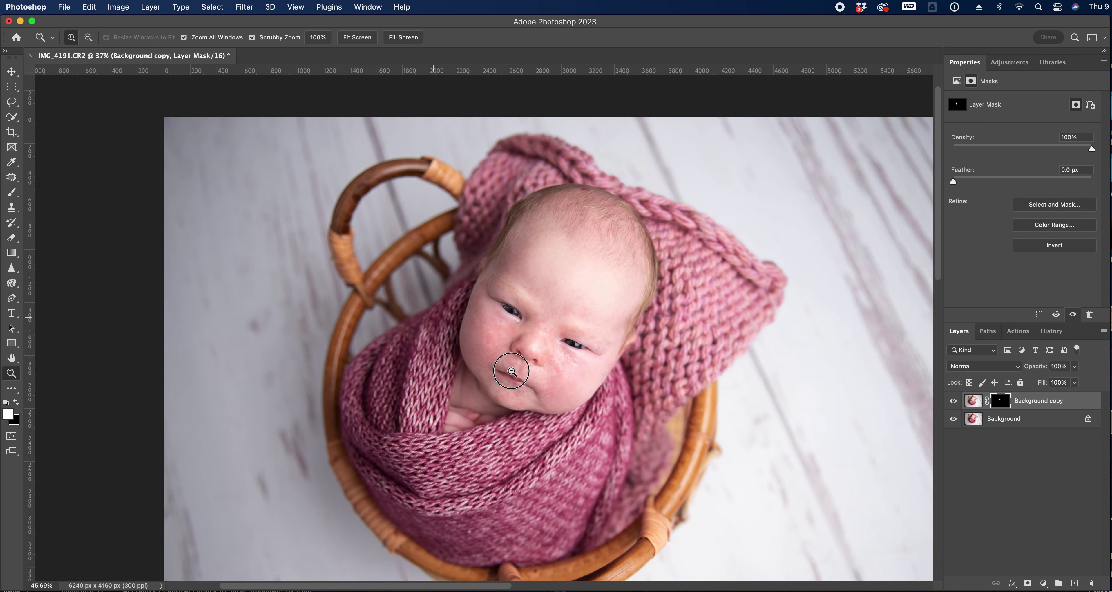
click(482, 338)
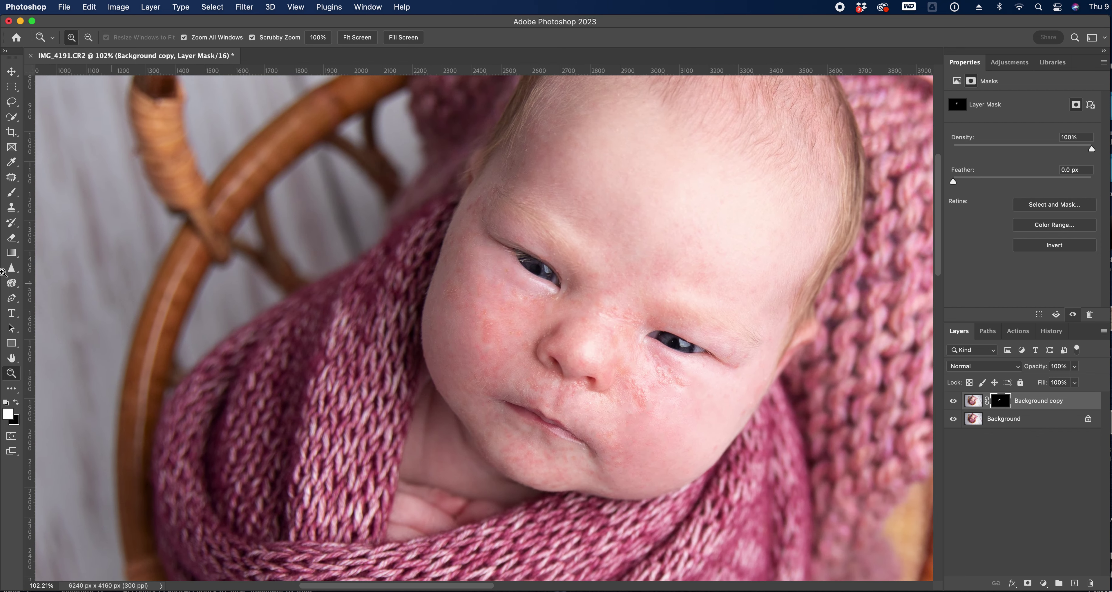
click(16, 403)
click(11, 193)
mouse_move(467, 335)
mouse_down()
mouse_move(492, 348)
mouse_move(499, 314)
mouse_move(478, 298)
mouse_up()
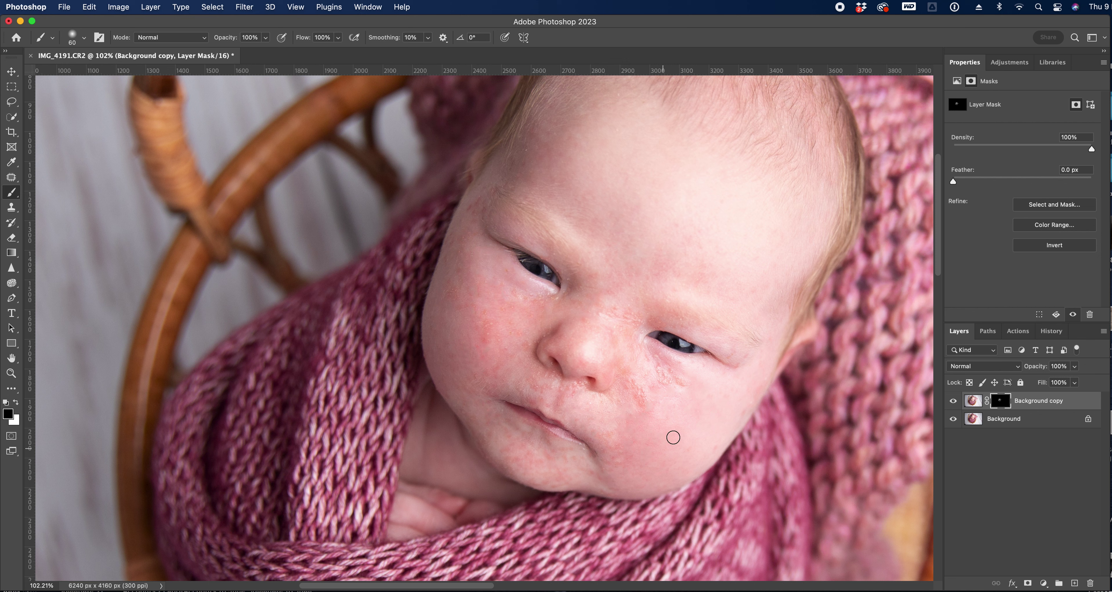
Step: Check the facial redness by hiding and showing the Background copy layer repeatedly
click(953, 401)
click(953, 401)
click(953, 401)
click(953, 401)
click(953, 401)
click(953, 401)
click(953, 401)
Step: Lower the Background copy layer's opacity to 74% and compare the face with the layer hidden and shown
click(953, 401)
Step: Paint black on the mask over the right cheek below the eye and beside the nose, undoing one stroke
mouse_move(629, 403)
mouse_down()
mouse_move(669, 406)
mouse_move(671, 389)
mouse_move(693, 395)
mouse_move(642, 372)
mouse_up()
key(super+z)
click(649, 373)
drag(599, 400, 584, 400)
click(953, 401)
click(953, 401)
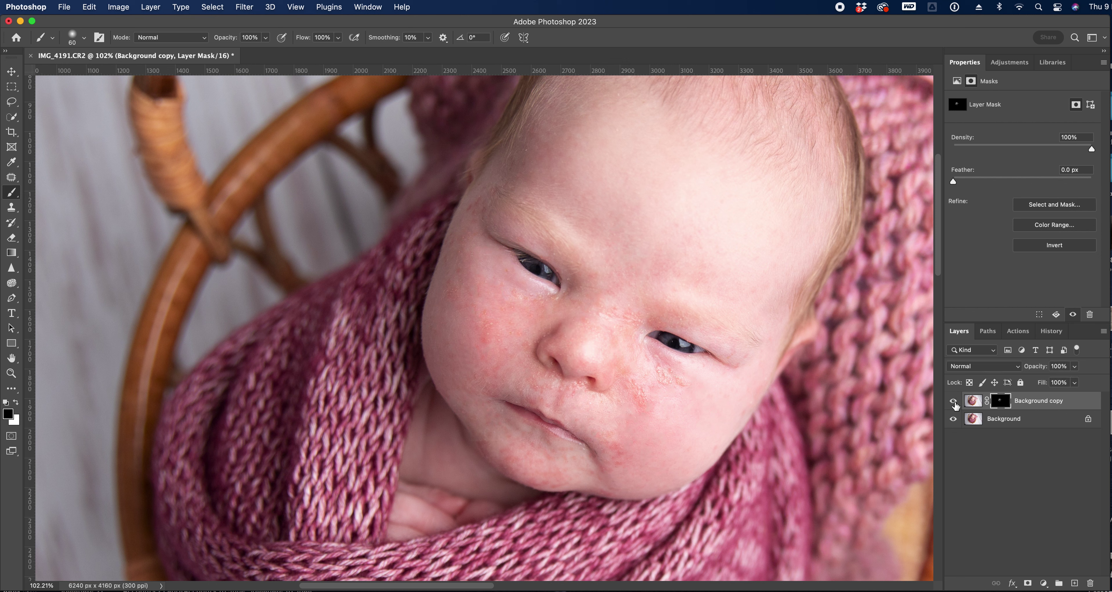
click(953, 401)
click(954, 402)
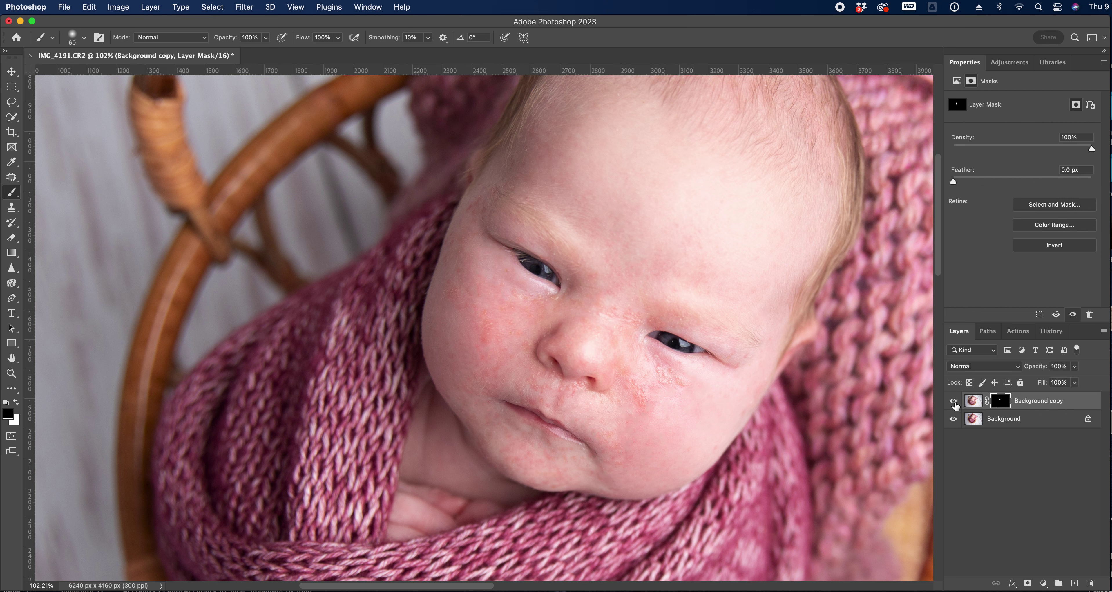
click(1075, 367)
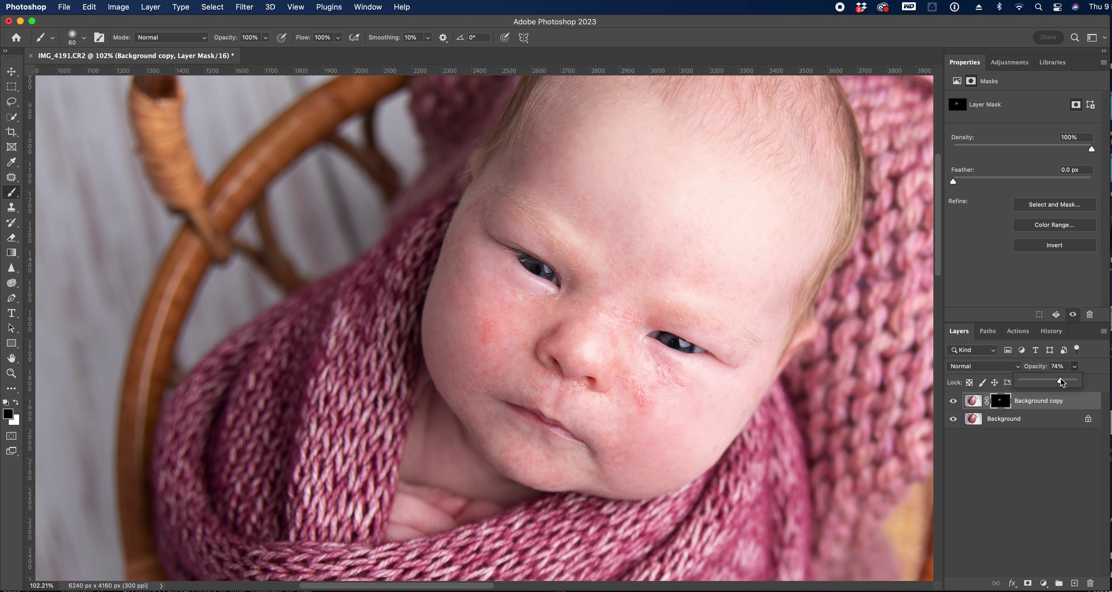
click(953, 402)
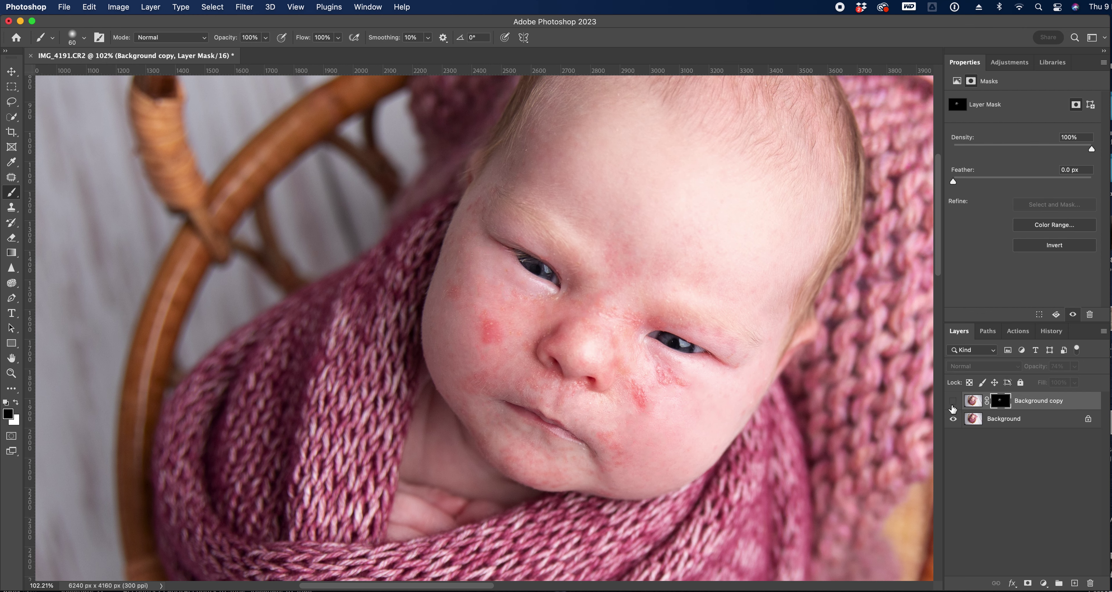
click(953, 401)
click(953, 401)
click(953, 401)
Step: Set the Background copy layer's opacity to 89% while viewing the face up close
click(12, 372)
drag(505, 384, 531, 381)
drag(591, 410, 629, 413)
scroll(629, 414, up, 2)
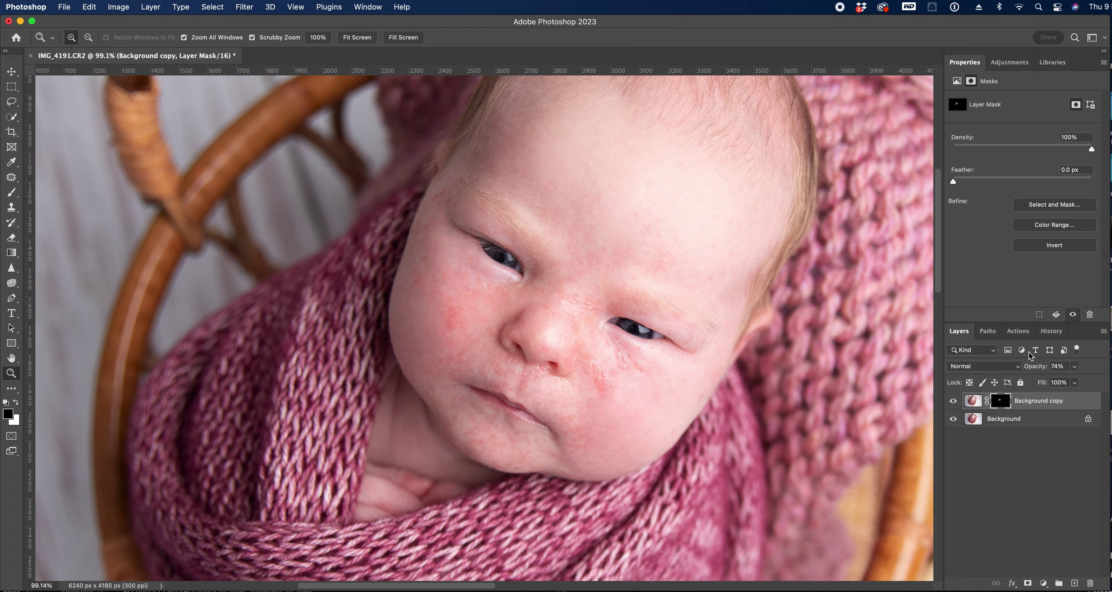
click(1074, 366)
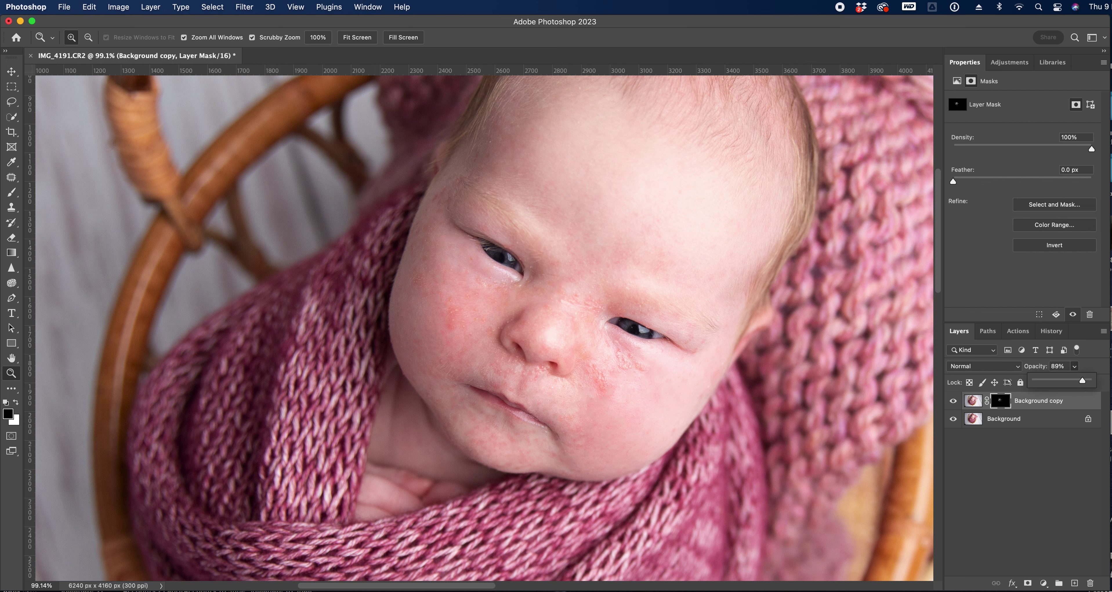
Step: Flatten the image into a single Background layer
click(1103, 331)
click(910, 425)
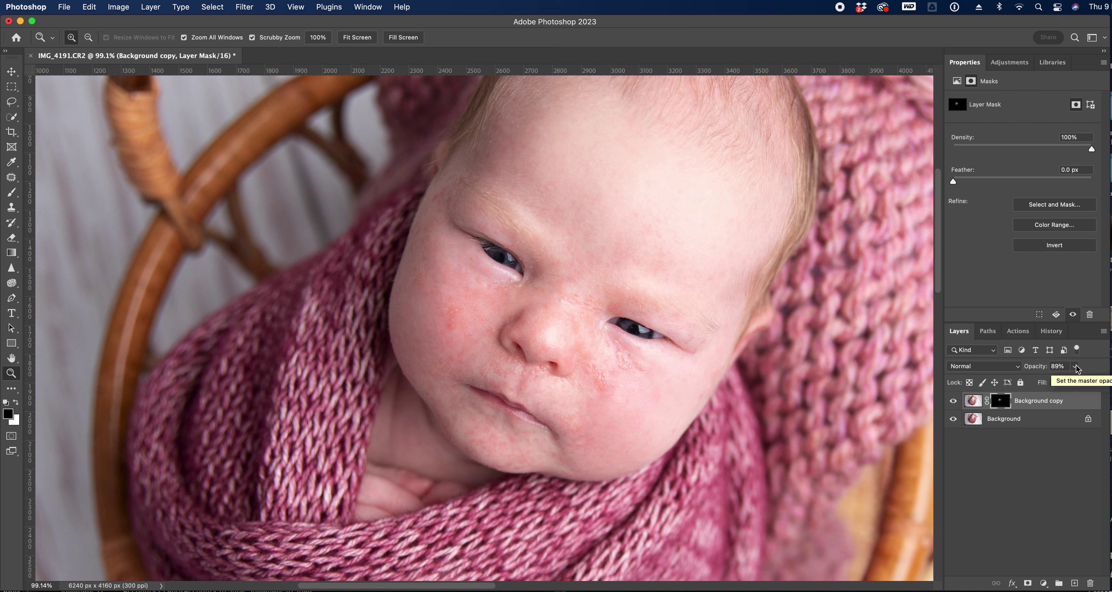
click(1103, 331)
click(1016, 554)
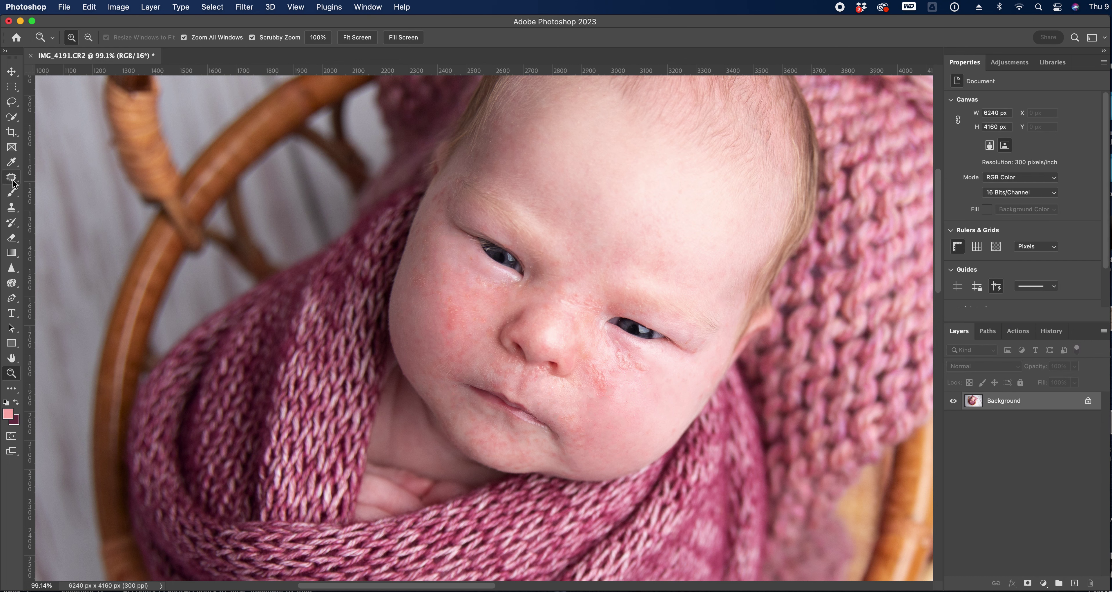
Step: Patch the reddish area beside the right corner of the mouth with nearby clean cheek skin, and clear the selection
click(13, 180)
mouse_move(590, 439)
mouse_down()
mouse_move(562, 425)
mouse_move(591, 447)
mouse_up()
drag(586, 443, 620, 433)
key(super+d)
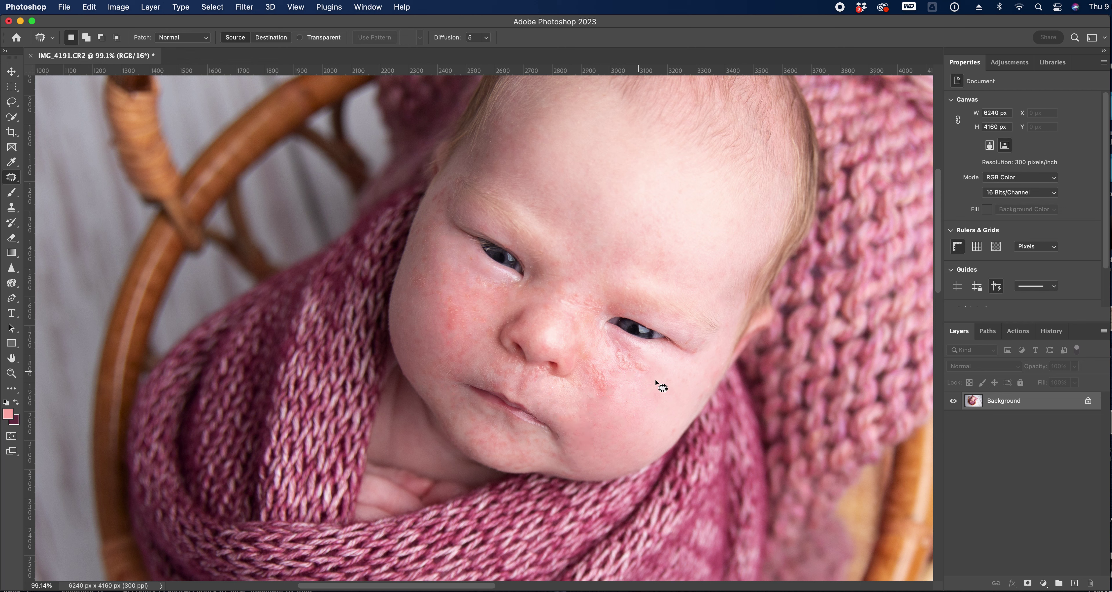
Step: Try to patch the red spot on the left cheek with skin from the outer cheek
mouse_move(459, 305)
mouse_down()
mouse_move(447, 323)
mouse_move(467, 313)
mouse_move(425, 323)
mouse_up()
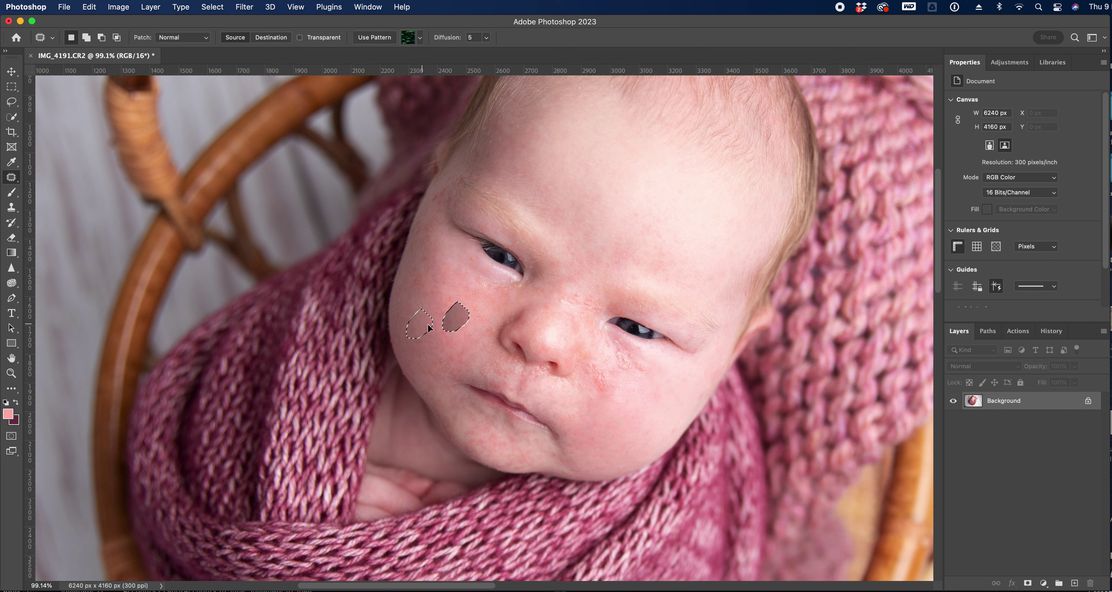
key(ctrl+d)
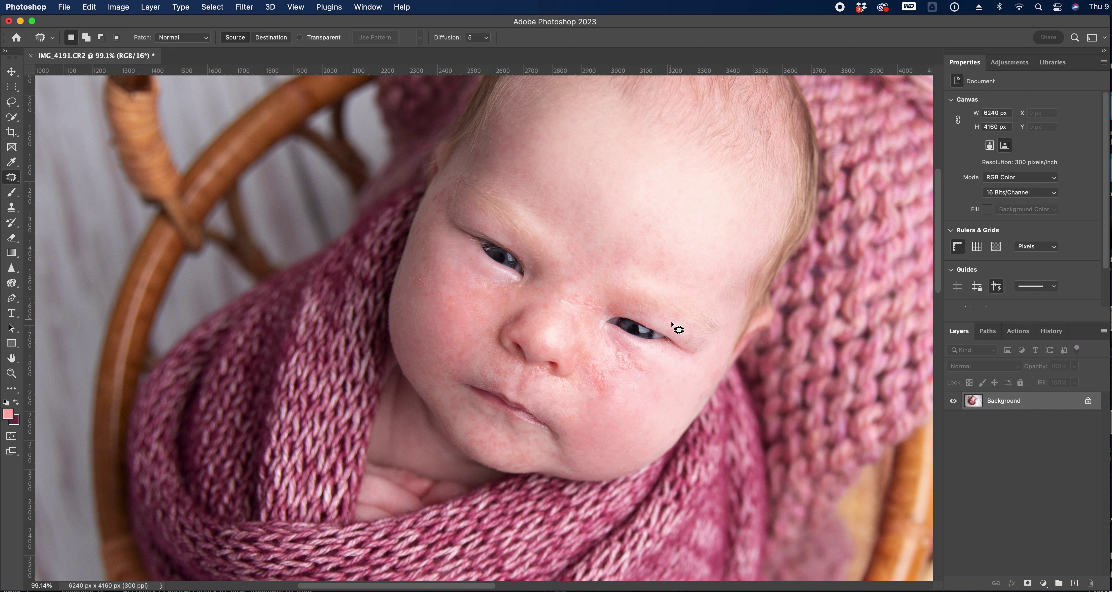
key(ctrl+z)
key(ctrl+d)
Step: Remove small blemishes on the cheeks, near the eyes and around the mouth with the Spot Healing Brush at 40 px
mouse_move(10, 175)
mouse_down()
mouse_move(80, 178)
mouse_move(66, 178)
mouse_up()
click(452, 328)
click(466, 331)
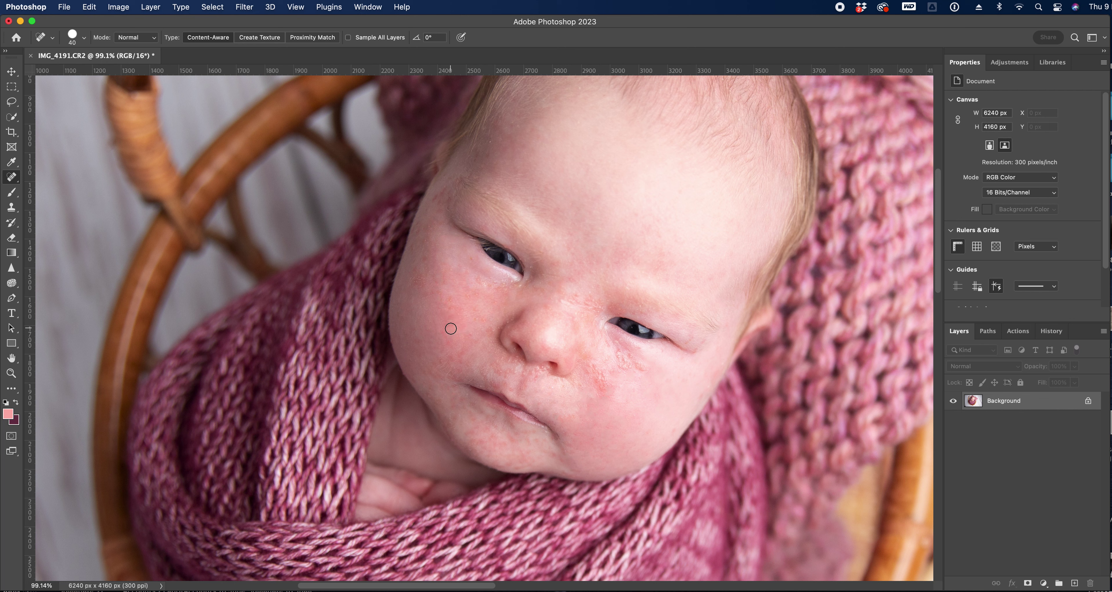
click(583, 390)
drag(703, 345, 676, 325)
click(442, 363)
click(415, 283)
click(429, 228)
click(488, 378)
click(495, 383)
click(449, 323)
Step: Patch the large red area on the left cheek with smoother skin from the outer cheek, and clear the selection
right_click(12, 177)
click(56, 199)
mouse_move(464, 312)
mouse_down()
mouse_move(436, 314)
mouse_move(438, 352)
mouse_move(466, 353)
mouse_move(473, 330)
mouse_move(449, 296)
mouse_up()
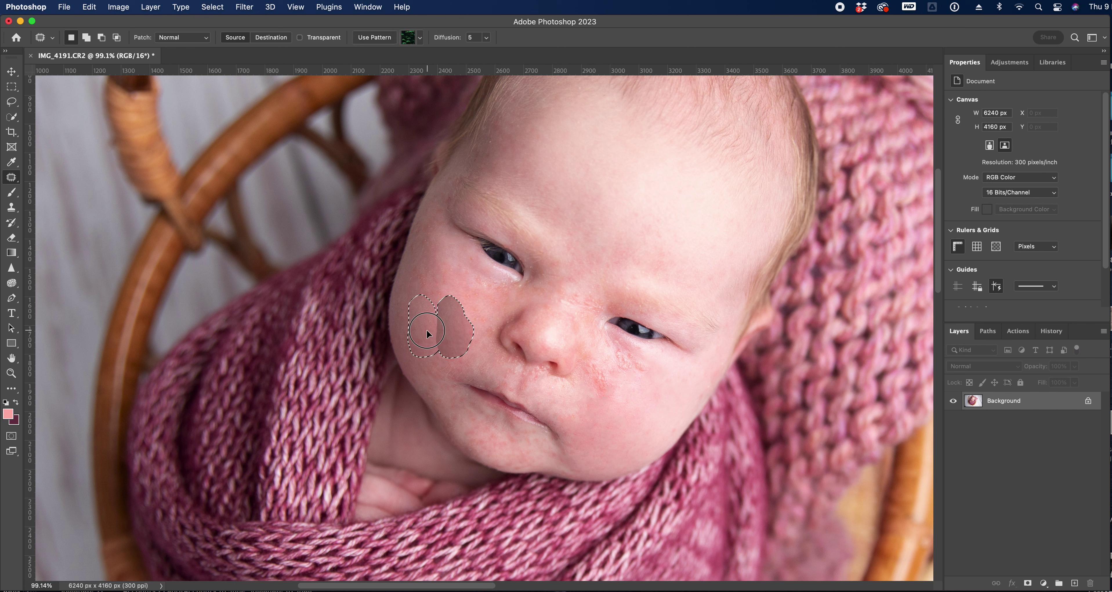
click(588, 327)
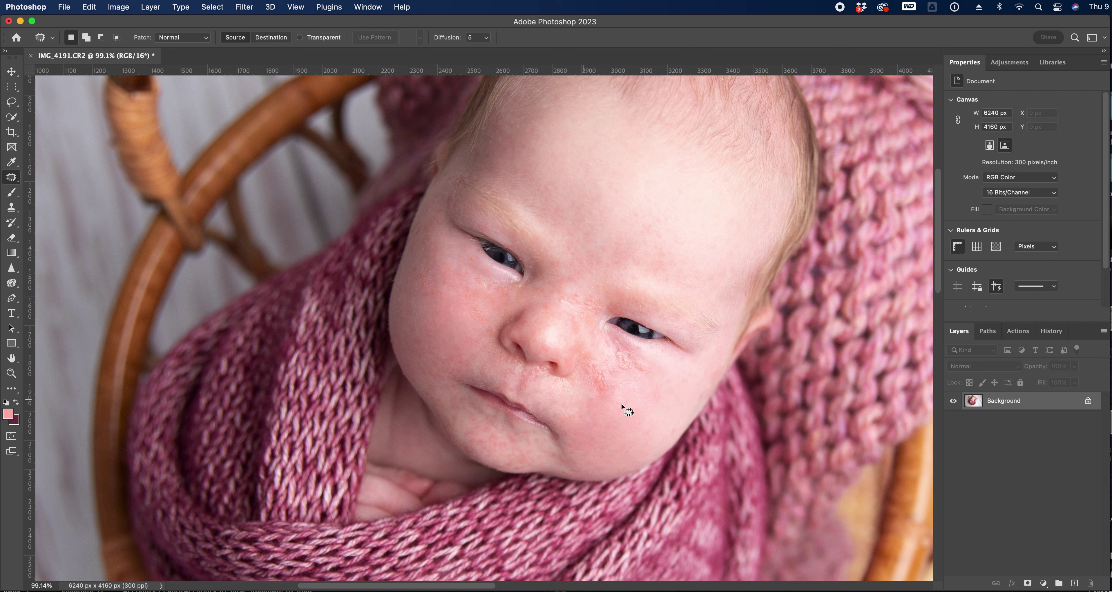
Step: Try to patch the red mark on the right cheek with skin from lower on the cheek
mouse_move(618, 388)
mouse_down()
mouse_move(598, 360)
mouse_move(585, 370)
mouse_move(642, 431)
mouse_up()
key(super+d)
key(super+z)
key(super+z)
key(super+d)
Step: Compare the original IMG_4191.CR2 state with Snapshot 1 and Snapshot 2 in the history, viewing the whole portrait
click(11, 372)
drag(485, 338, 377, 343)
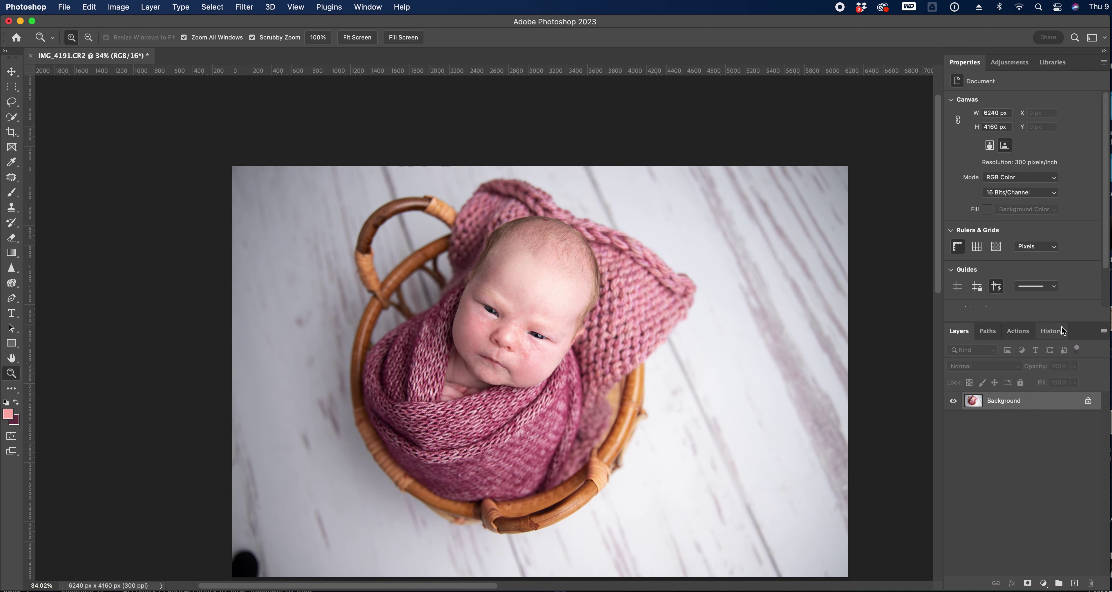
click(1051, 331)
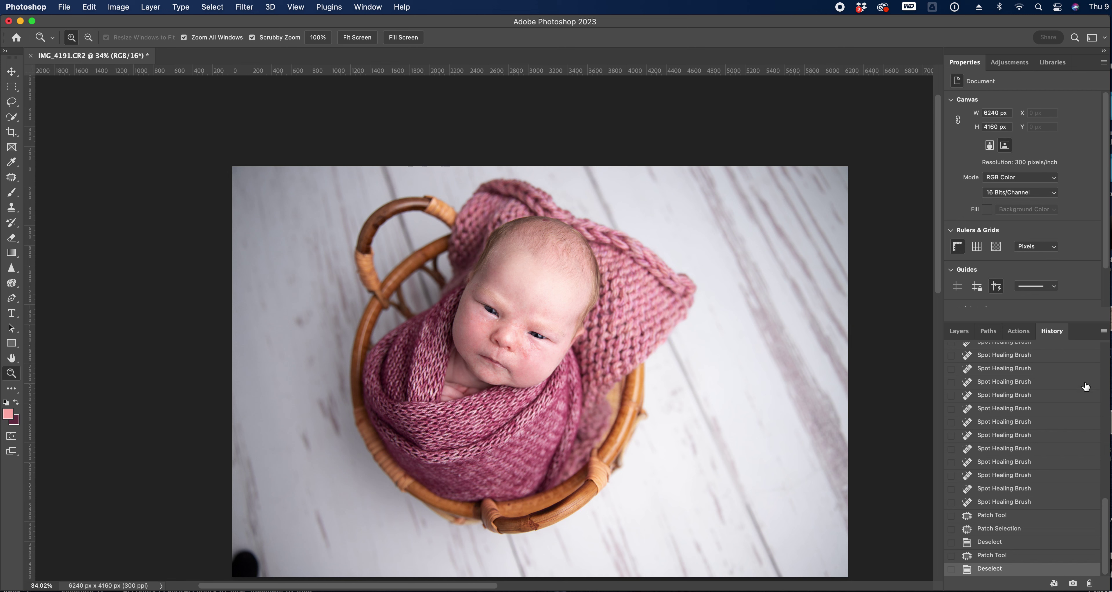
drag(1106, 532, 1105, 341)
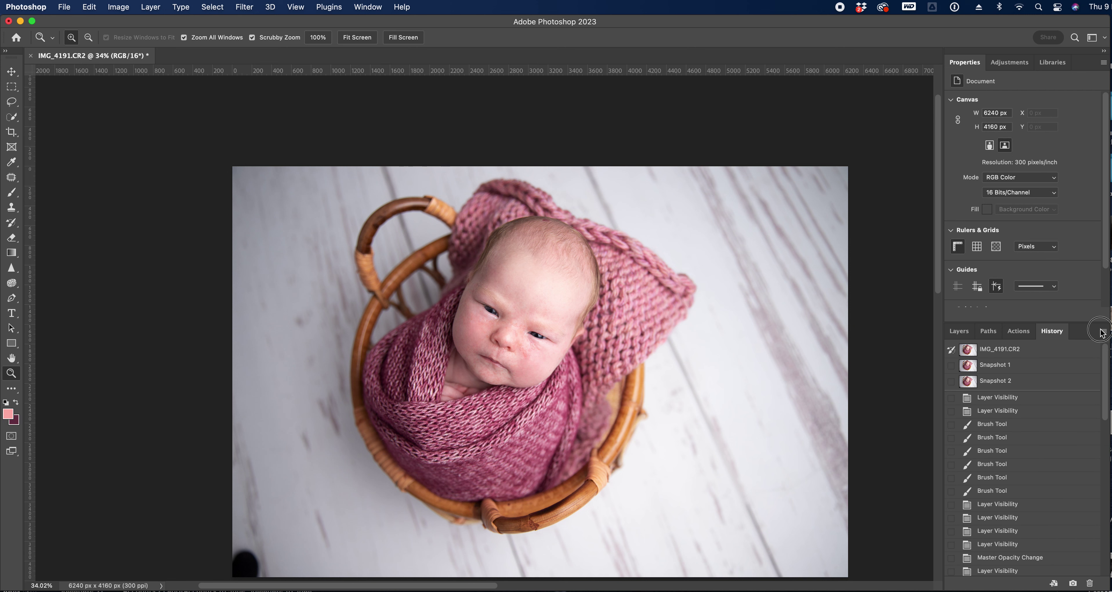
click(1019, 352)
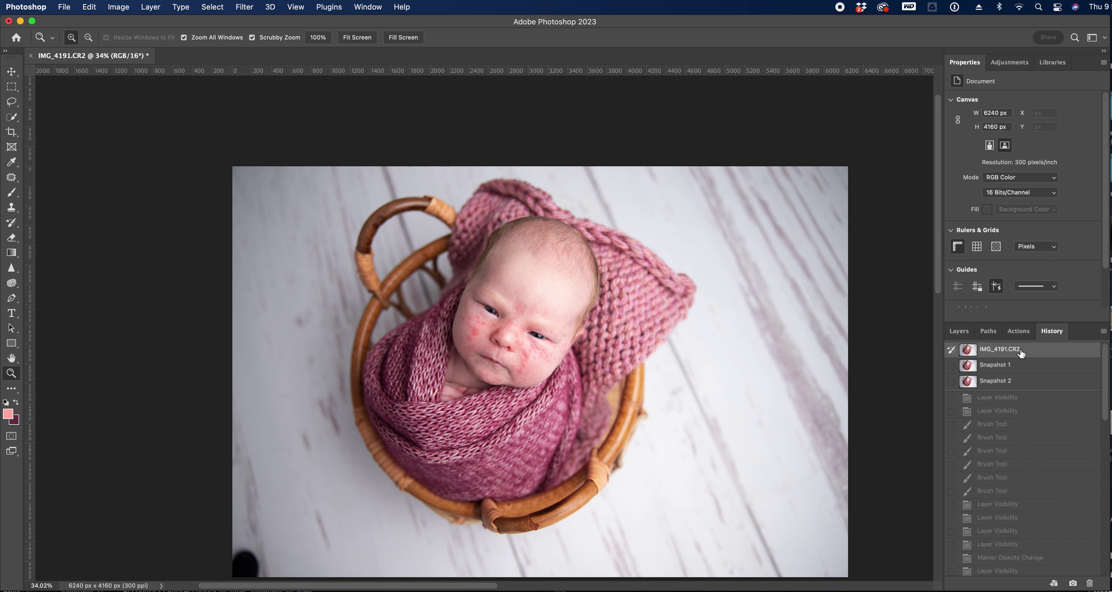
click(1029, 371)
click(1027, 385)
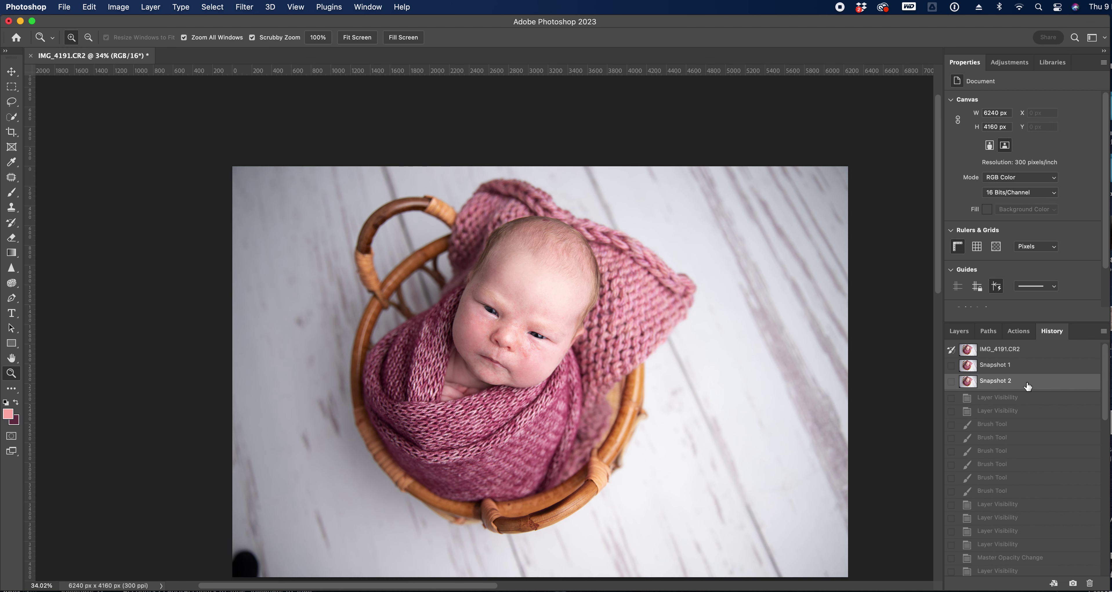
Step: Zoom in on the baby and select the 1 COMPLETE BABY QUICK FIX action in the Favourites Skin set
click(964, 337)
click(536, 345)
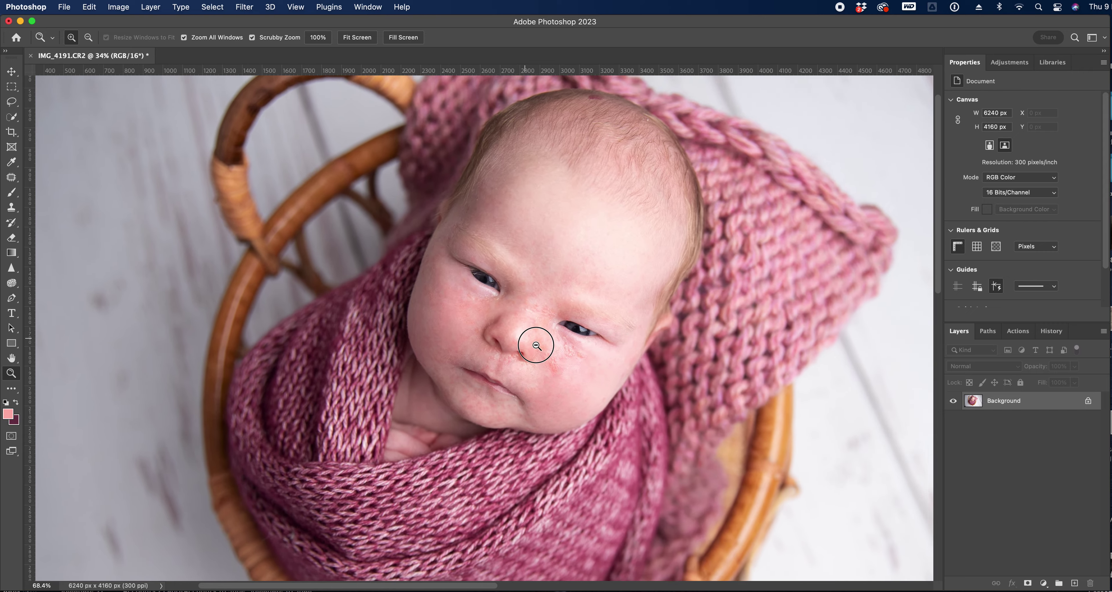
drag(536, 346, 543, 346)
click(1017, 331)
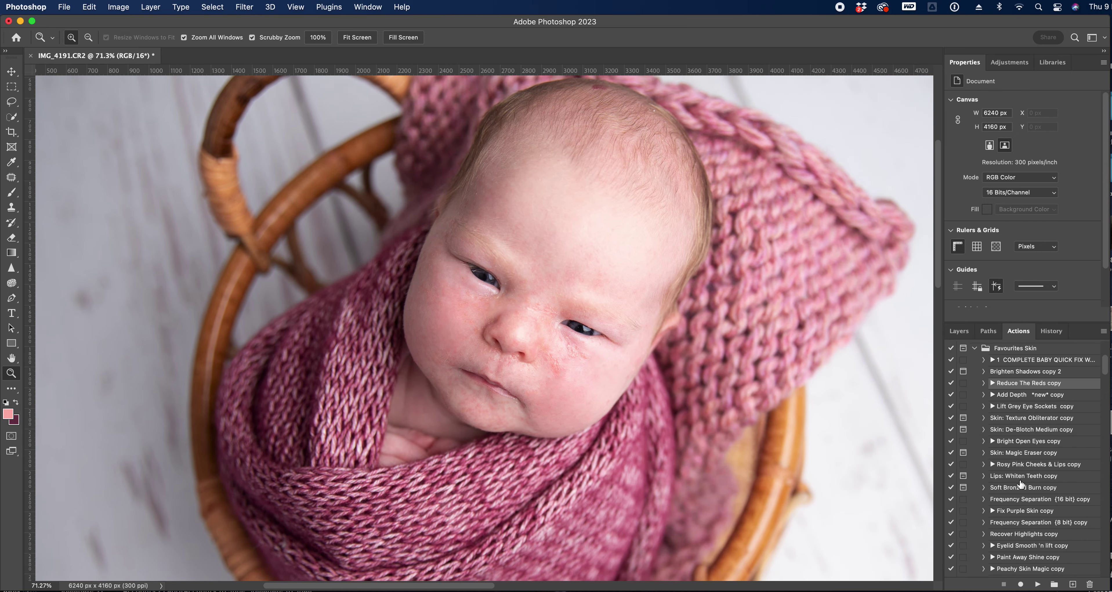
click(1054, 364)
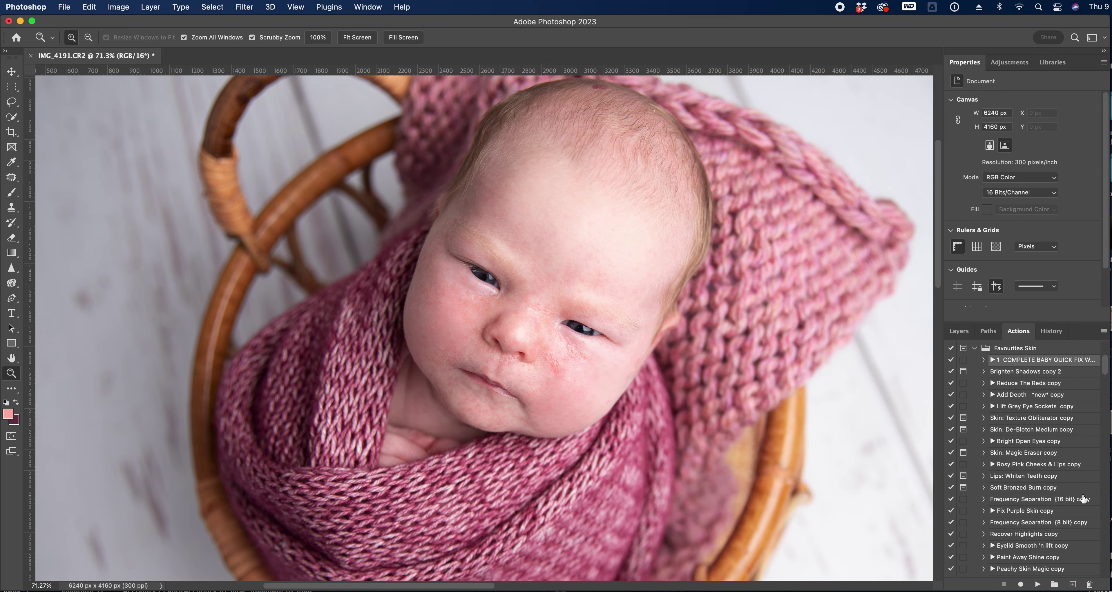
Step: Run the selected 1 COMPLETE BABY QUICK FIX action and show the layer group it adds
click(1038, 585)
click(959, 331)
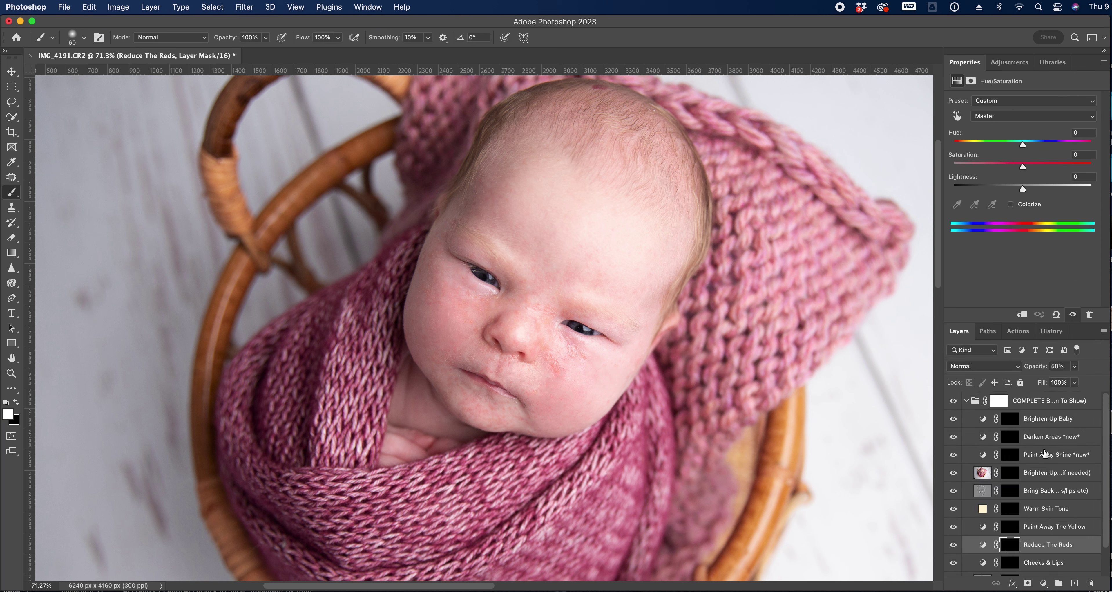
scroll(1040, 508, down, 2)
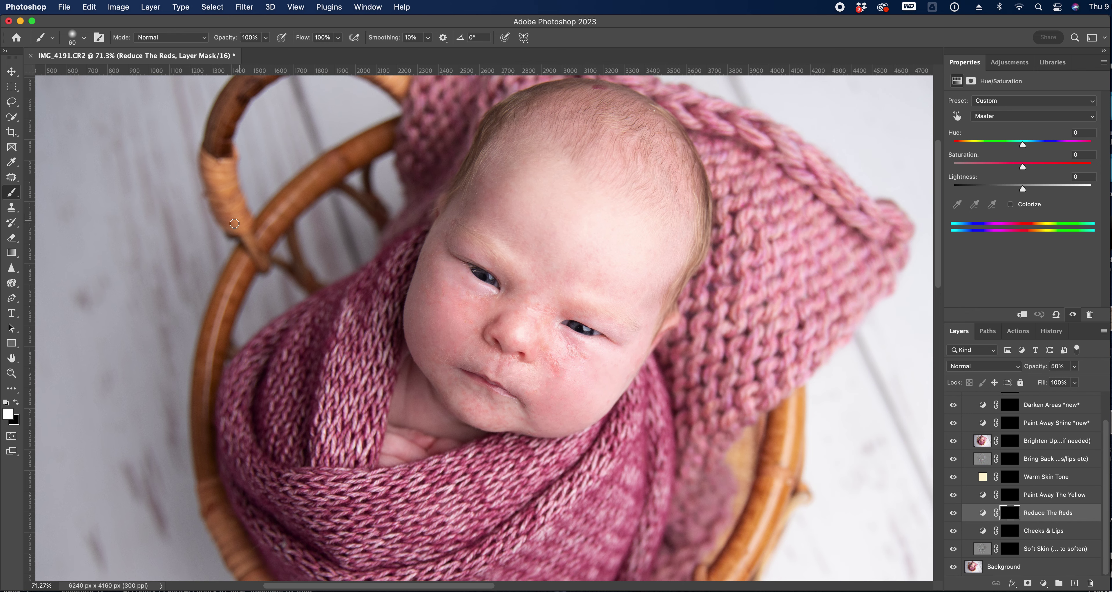
Step: Paint white on the Reduce The Reds mask over the red skin of the forehead and face, adjusting the brush size
drag(298, 240, 321, 235)
scroll(408, 242, up, 3)
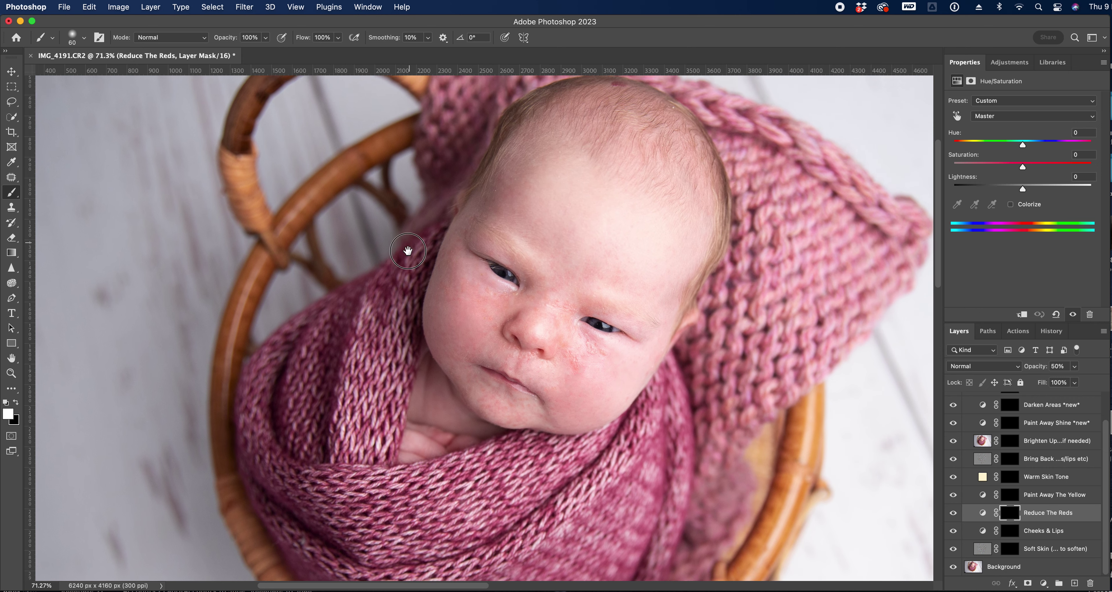
key(bracketright)
key(bracketright)
key(bracketright)
key(bracketright)
key(bracketright)
key(bracketright)
key(bracketright)
mouse_move(702, 185)
mouse_down()
mouse_move(577, 130)
mouse_move(548, 145)
mouse_up()
key(bracketleft)
key(bracketleft)
key(bracketleft)
key(bracketleft)
key(bracketright)
key(bracketright)
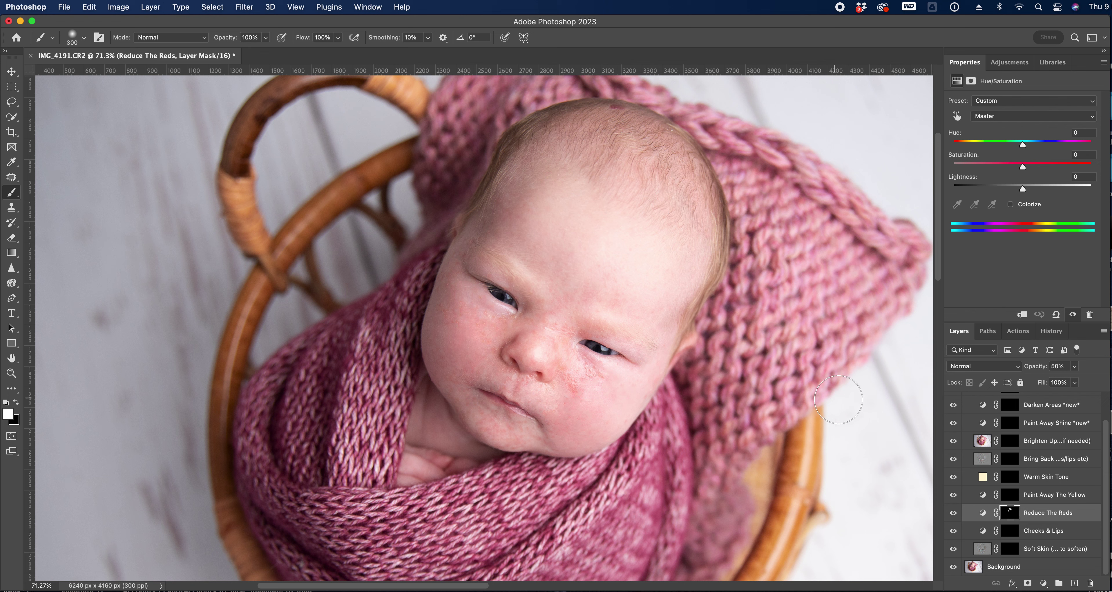
key(bracketright)
key(bracketright)
key(bracketleft)
key(bracketleft)
key(bracketleft)
key(bracketright)
Step: Try the Reduce The Reds layer at 100% opacity, hidden and shown, and settle on 83% opacity
click(1074, 365)
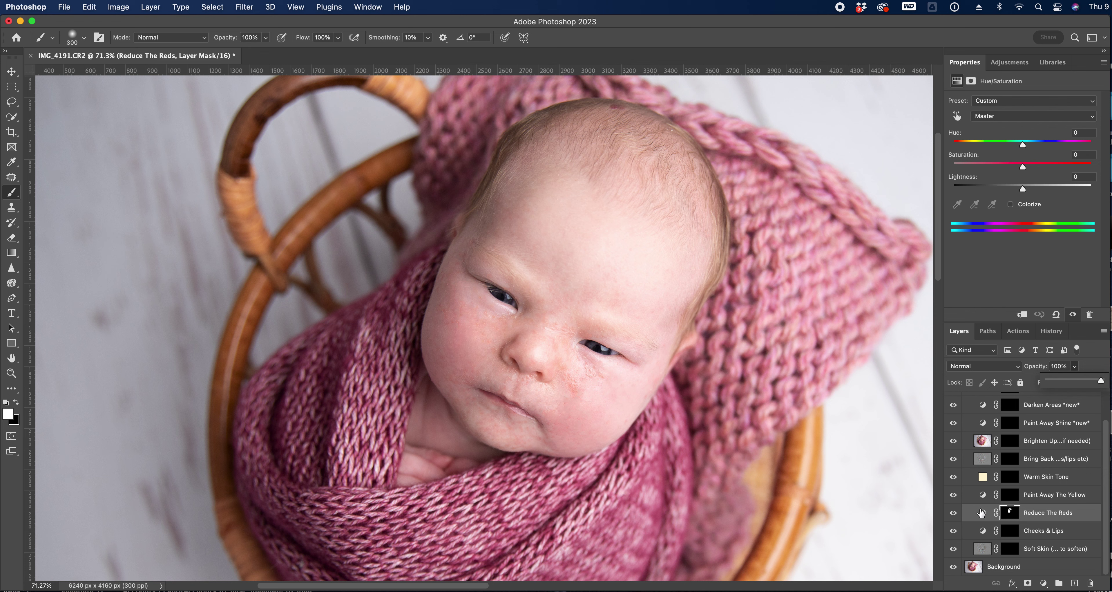
click(955, 515)
click(954, 516)
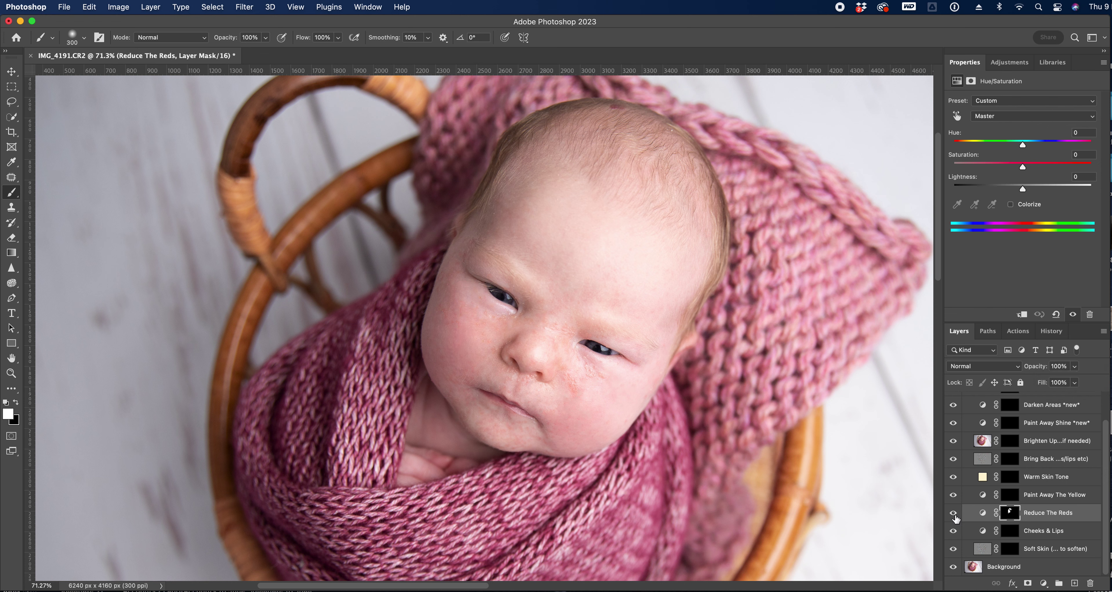
click(955, 516)
click(955, 515)
click(1075, 366)
drag(1075, 379, 1065, 380)
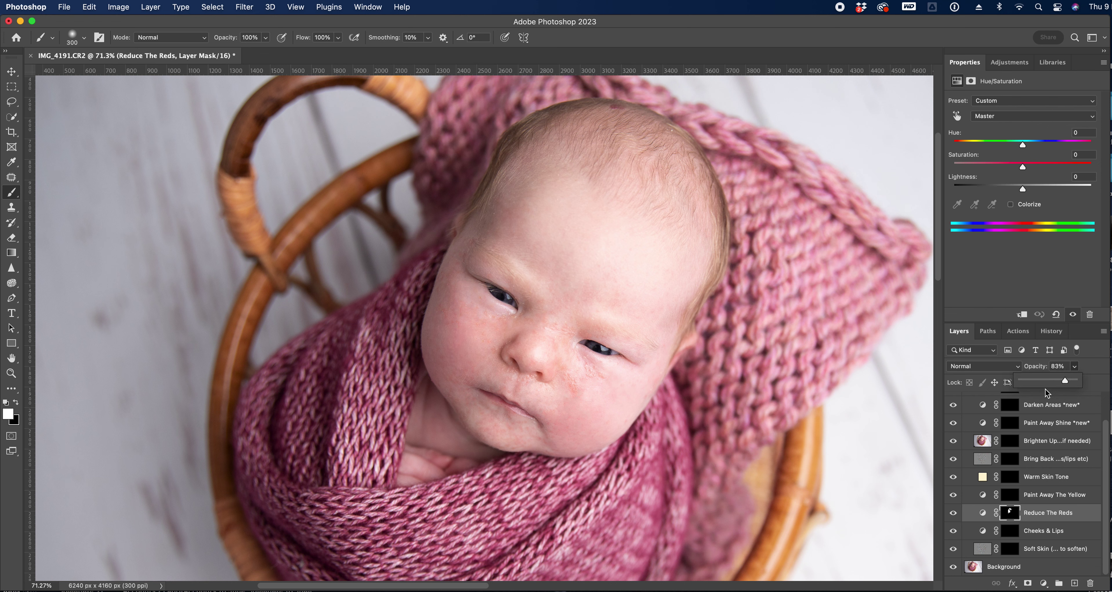
Step: Paint the Warm Skin Tone mask over the baby's face with the brush at 27% opacity
click(1010, 478)
click(267, 38)
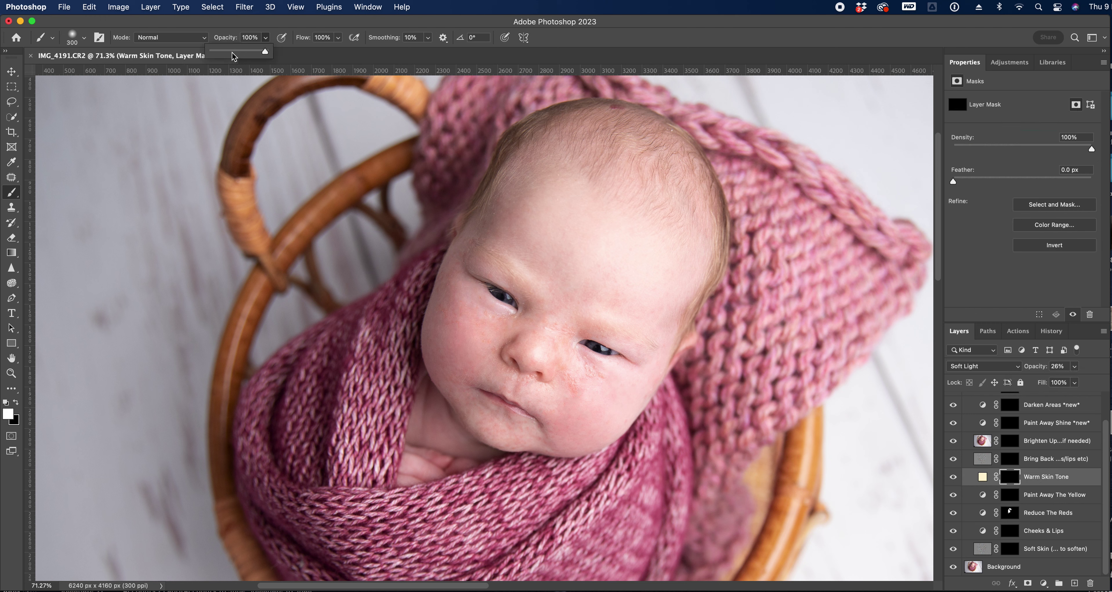
click(531, 351)
key(])
key(])
key(])
drag(569, 326, 552, 285)
key([)
key([)
key([)
key([)
key([)
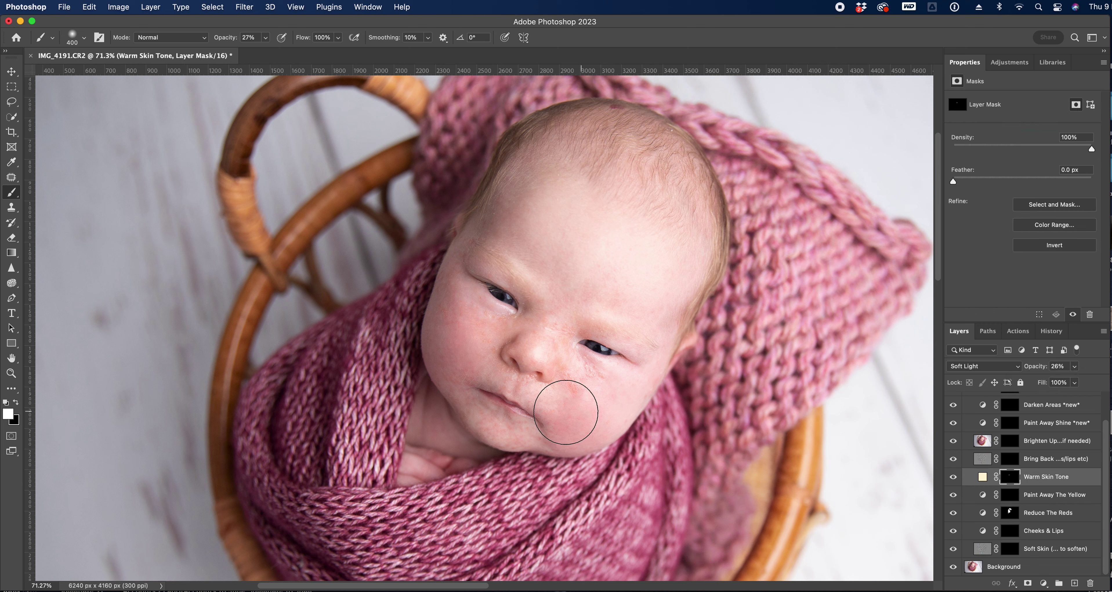
key(bracketright)
key(bracketright)
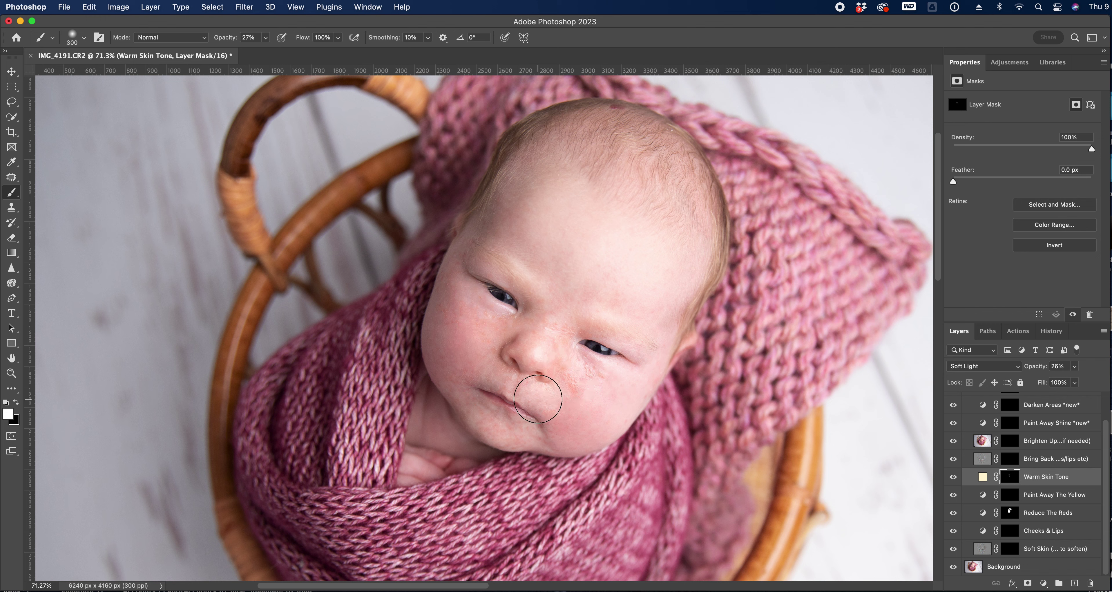
mouse_move(537, 390)
mouse_down()
mouse_move(478, 425)
mouse_move(508, 367)
mouse_move(499, 322)
mouse_up()
Step: Paint the Soft Skin mask over the rough skin on the cheek beside the nose with a small brush at 100% opacity
click(1009, 554)
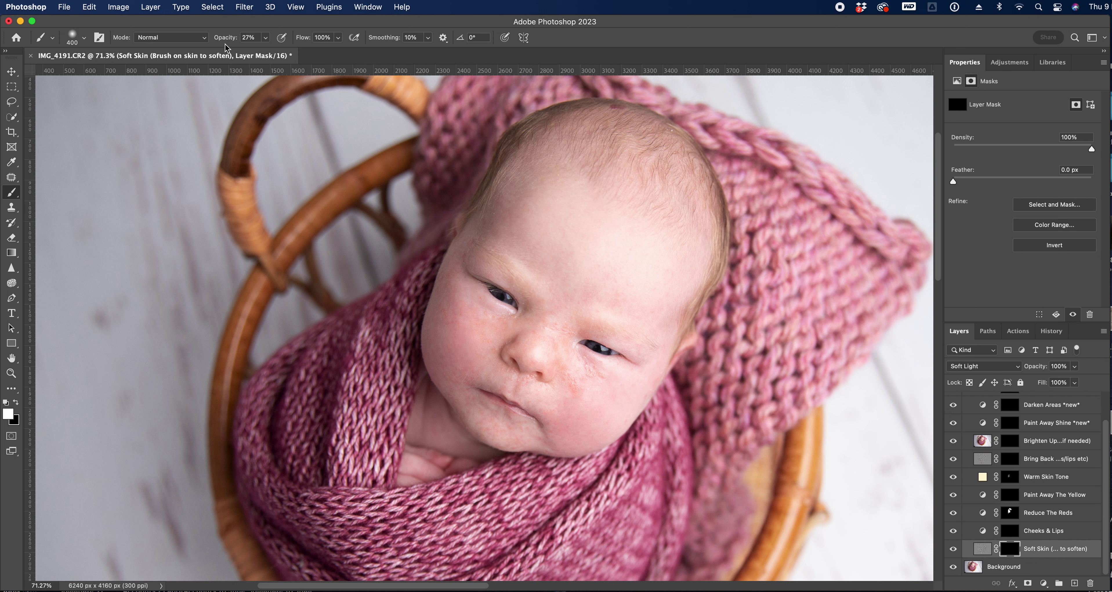
click(266, 36)
drag(263, 51, 317, 54)
key(bracketleft)
key(bracketleft)
key(bracketleft)
key(bracketleft)
key(bracketleft)
key(bracketleft)
key(bracketleft)
key(bracketleft)
key(bracketleft)
key(bracketleft)
key(bracketleft)
drag(591, 374, 601, 379)
key(bracketright)
Step: Continue brushing the Soft Skin mask over the uneven skin of the face at close zoom, varying the brush size
key(z)
click(465, 416)
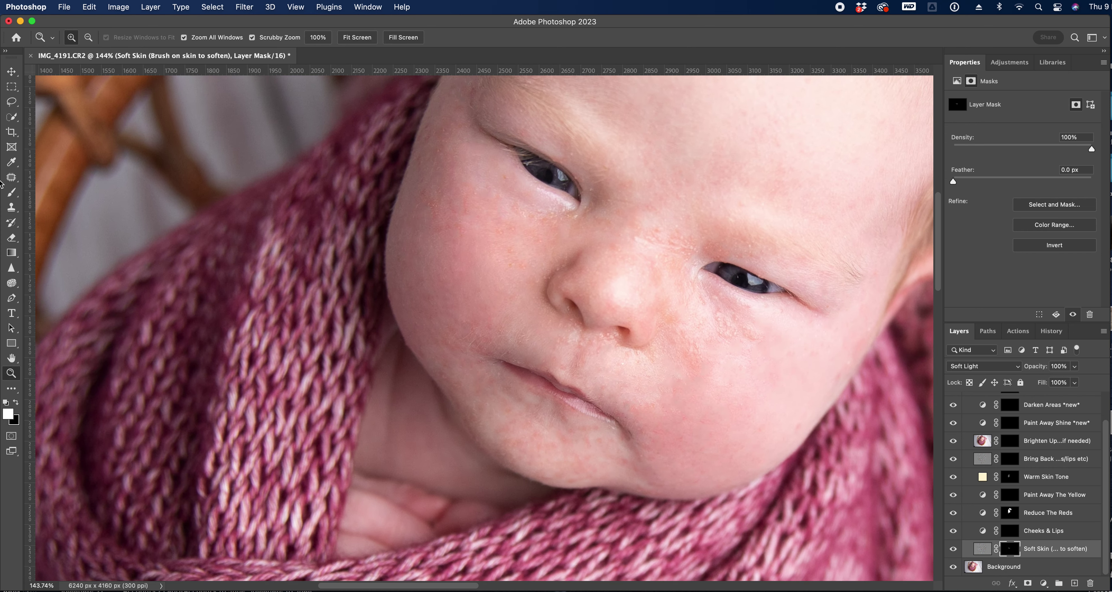
click(11, 192)
key(bracketleft)
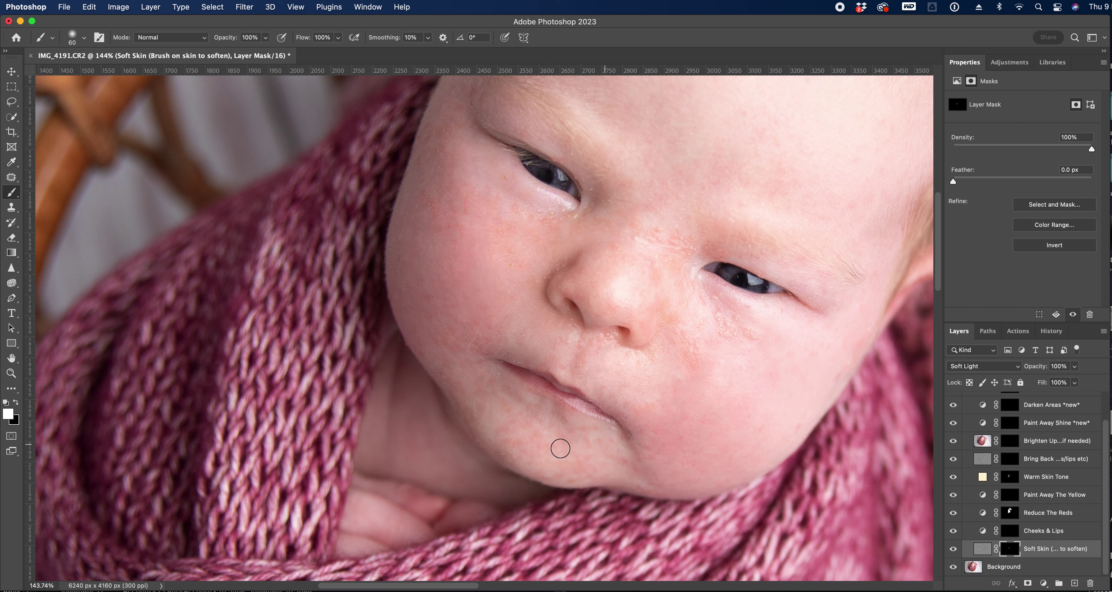
key(bracketright)
key(bracketright)
key(bracketright)
key(bracketright)
key(bracketright)
key(bracketleft)
key(bracketleft)
key(bracketleft)
key(bracketright)
key(bracketright)
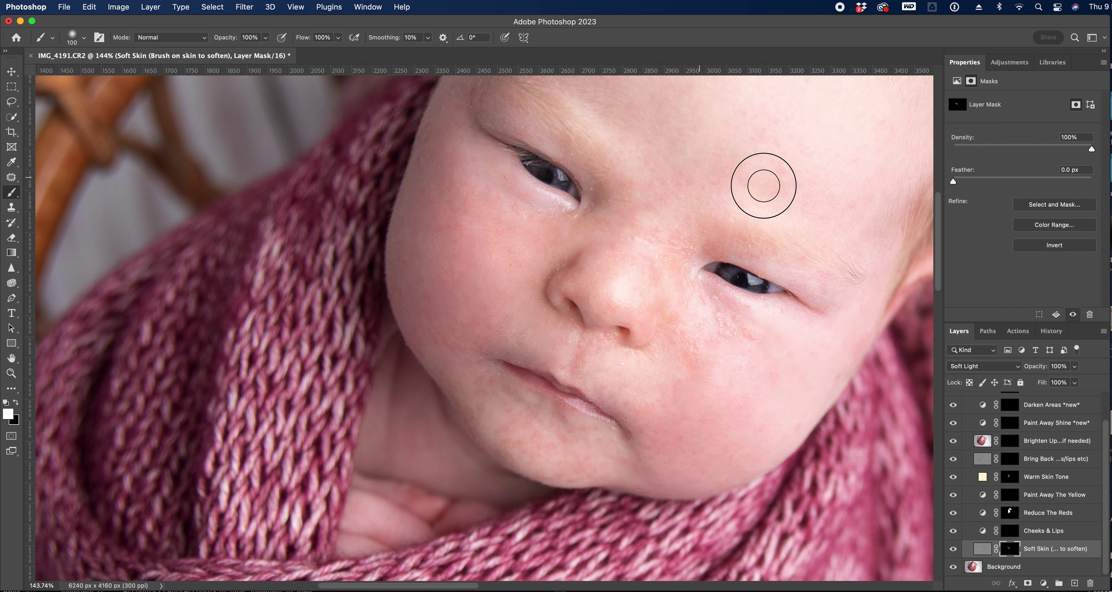
drag(774, 201, 789, 280)
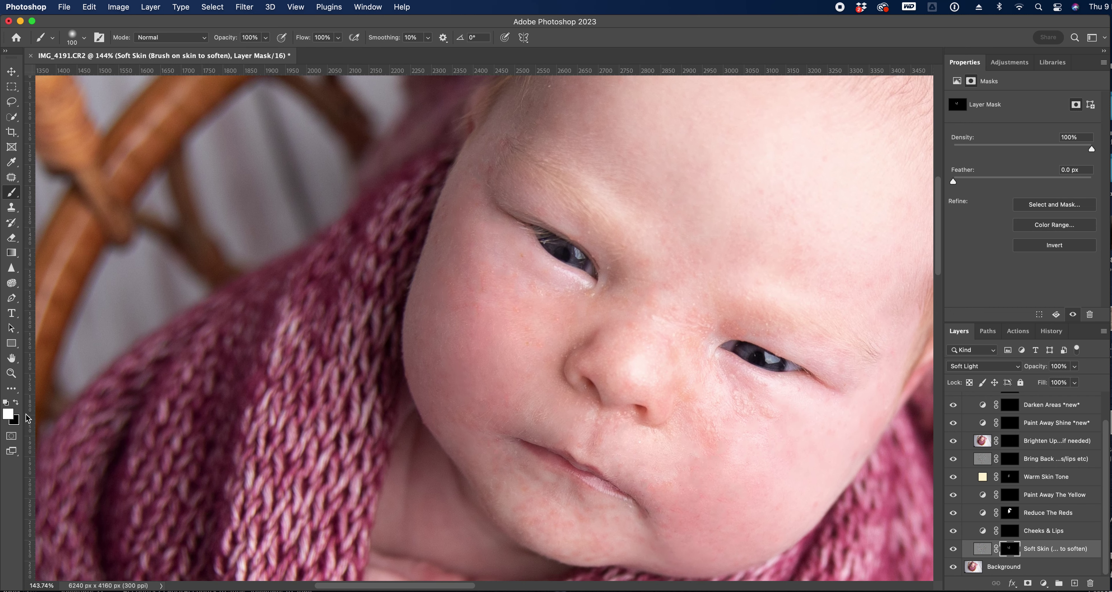
Step: Lower the Reduce The Reds layer's opacity to 75% and compare the portrait with the Warm Skin Tone layer hidden and shown
click(11, 373)
drag(439, 401, 372, 417)
drag(599, 432, 531, 396)
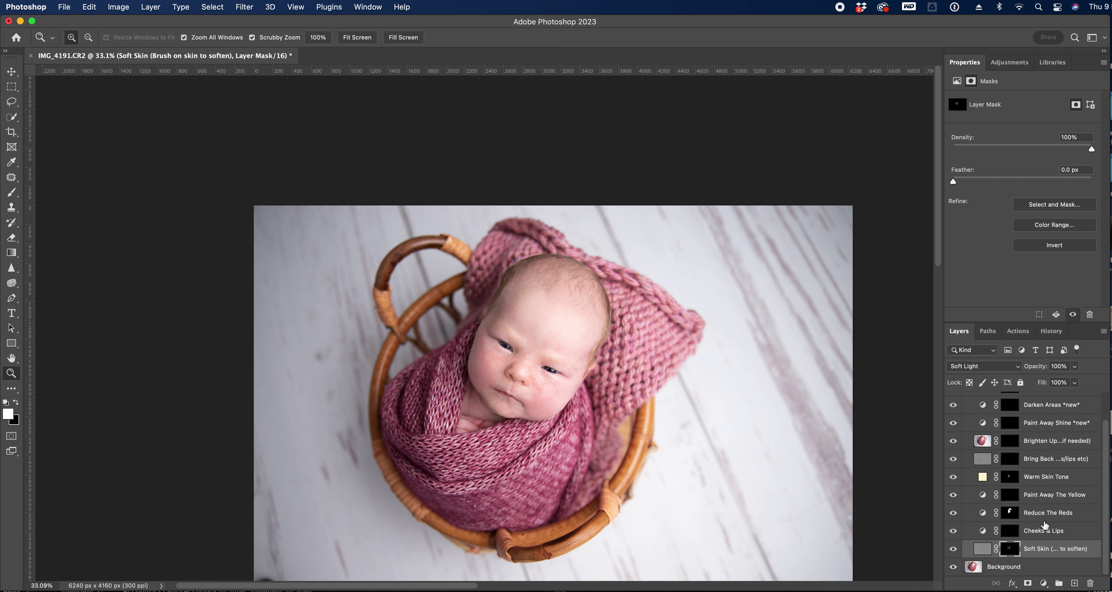
click(1053, 514)
click(1074, 366)
click(952, 479)
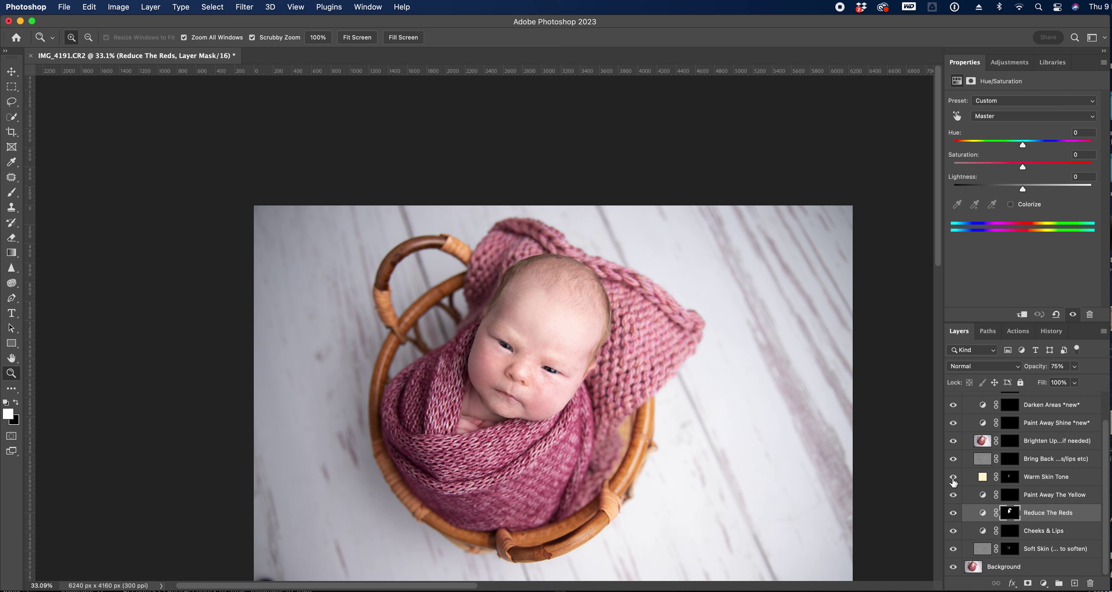
click(953, 479)
Step: Brush the Paint Away Shine mask over the shiny skin of the forehead and face at 100% opacity, and undo the last stroke
scroll(1062, 439, up, 2)
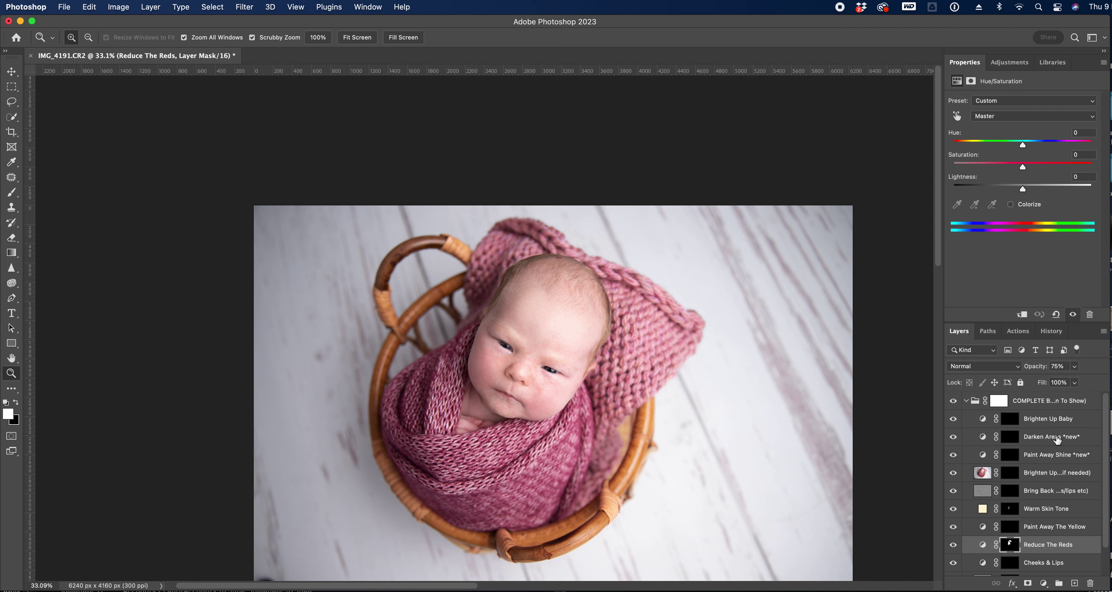
click(1010, 437)
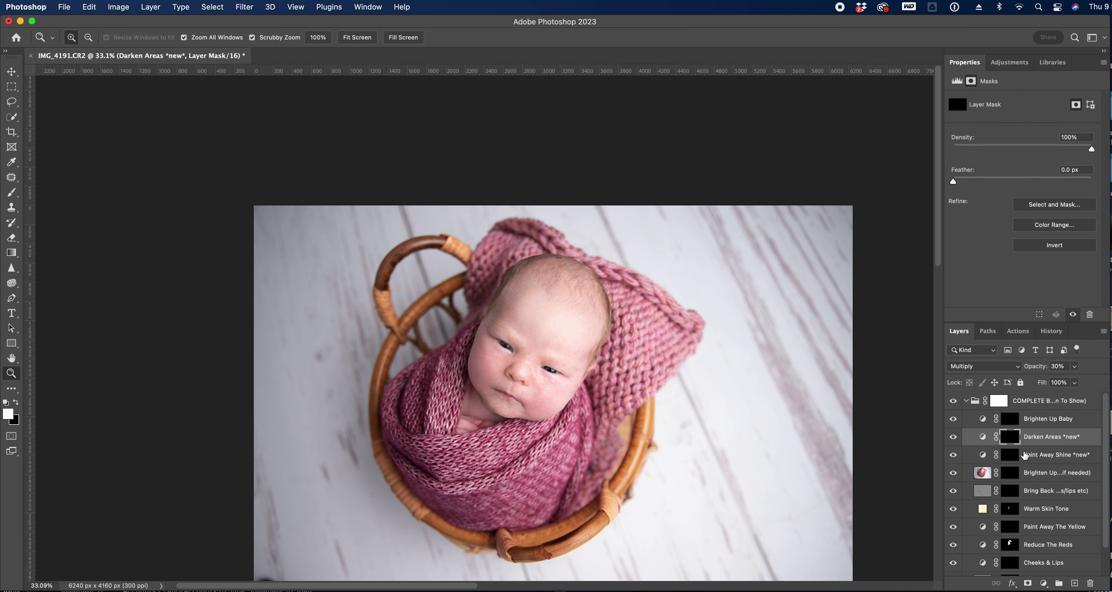
click(1009, 457)
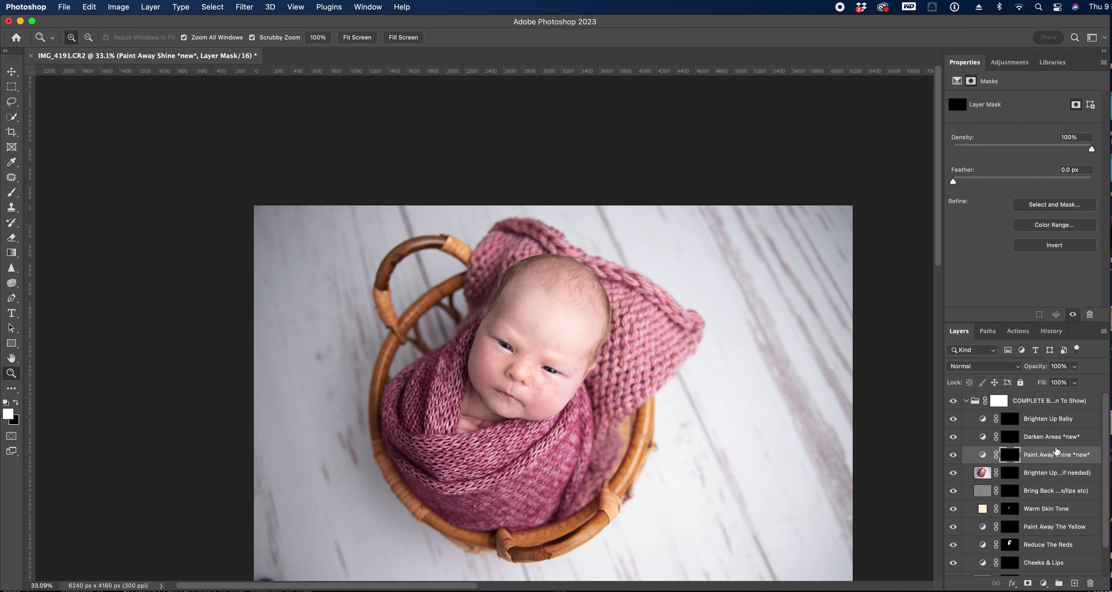
click(12, 192)
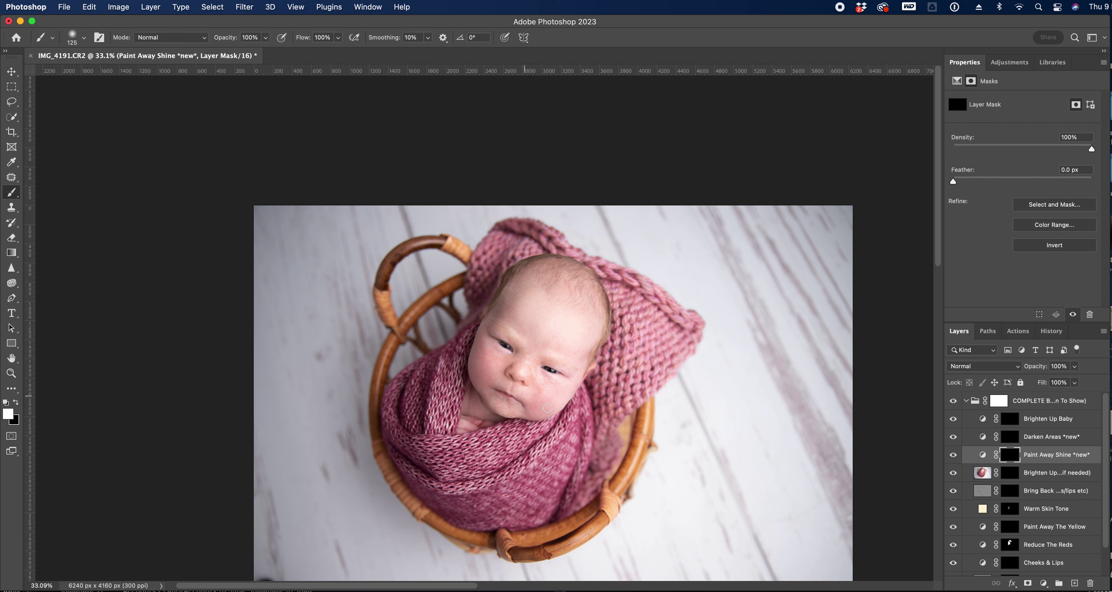
key(bracketright)
key(bracketright)
drag(568, 339, 528, 310)
key(bracketleft)
key(bracketleft)
key(bracketleft)
key(bracketleft)
key(bracketleft)
key(bracketright)
key(bracketright)
key(bracketright)
key(bracketright)
click(543, 389)
key(super+z)
Step: Paint the Darken Areas mask from the cheek edge up to the forehead with the brush at 15% opacity
click(1010, 436)
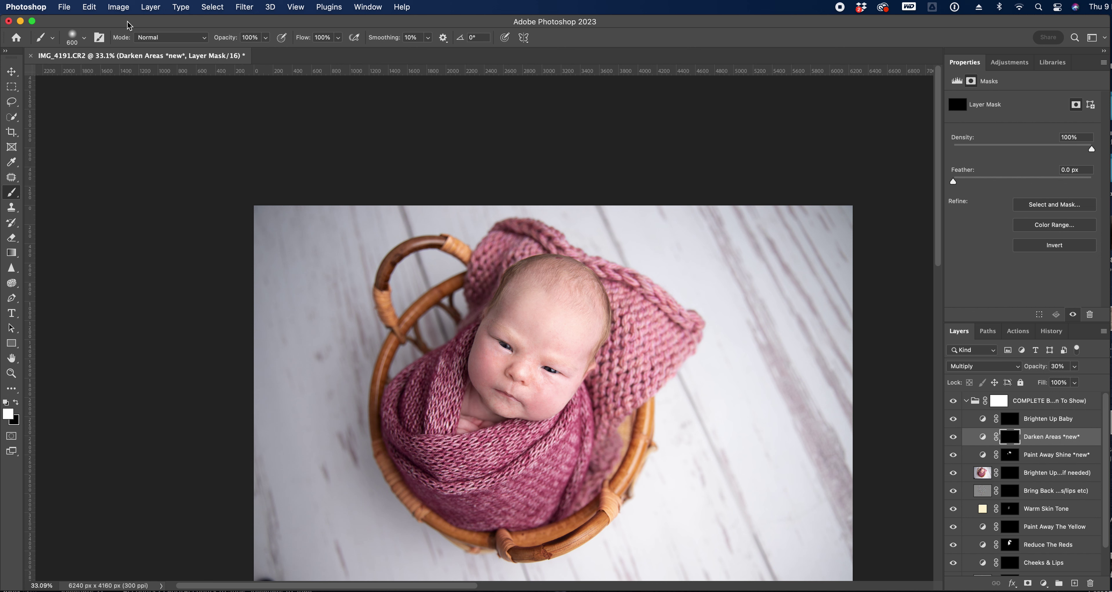
click(264, 40)
drag(267, 51, 220, 51)
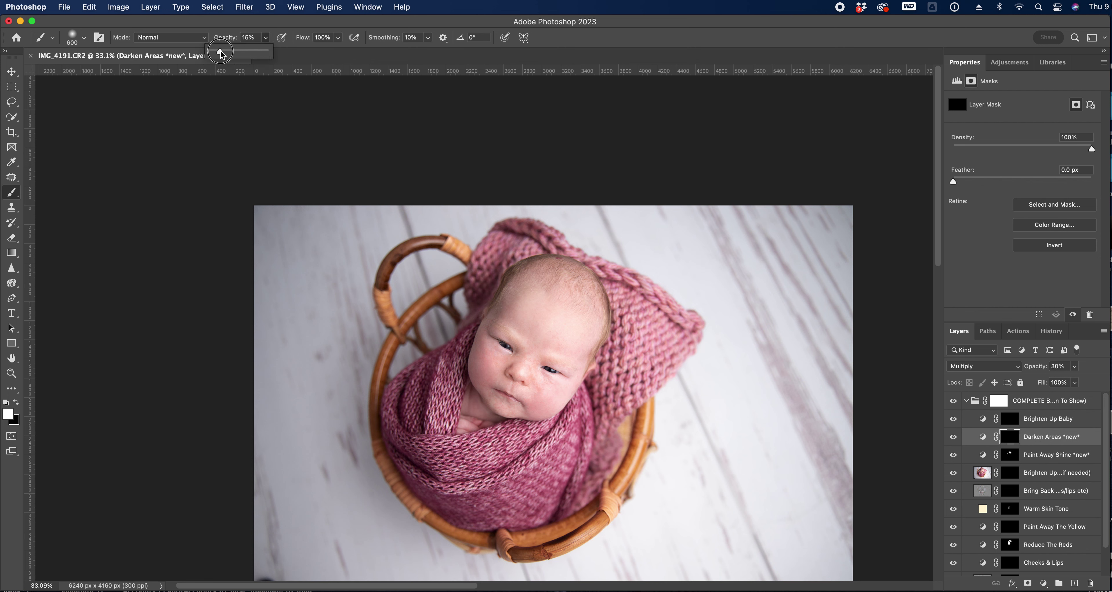
key(bracketleft)
key(bracketleft)
mouse_move(478, 350)
mouse_down()
mouse_move(478, 407)
mouse_move(486, 359)
mouse_move(552, 295)
mouse_up()
Step: Raise the brush opacity to 37% and paint more of the Darken Areas mask around the edges of the face and head
click(265, 39)
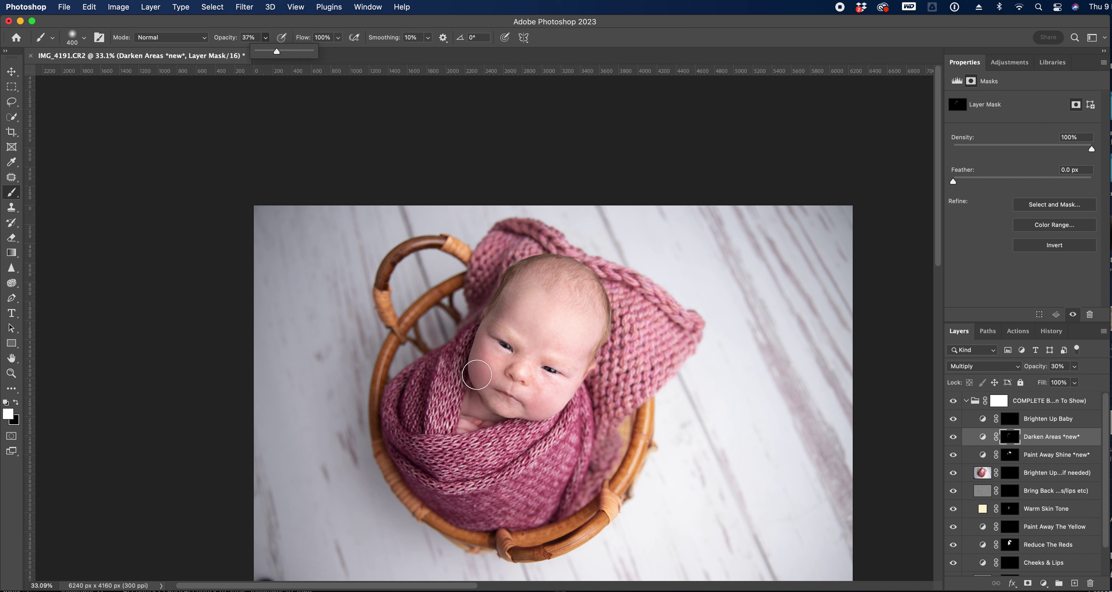
key(bracketright)
key(bracketleft)
key(bracketright)
key(bracketright)
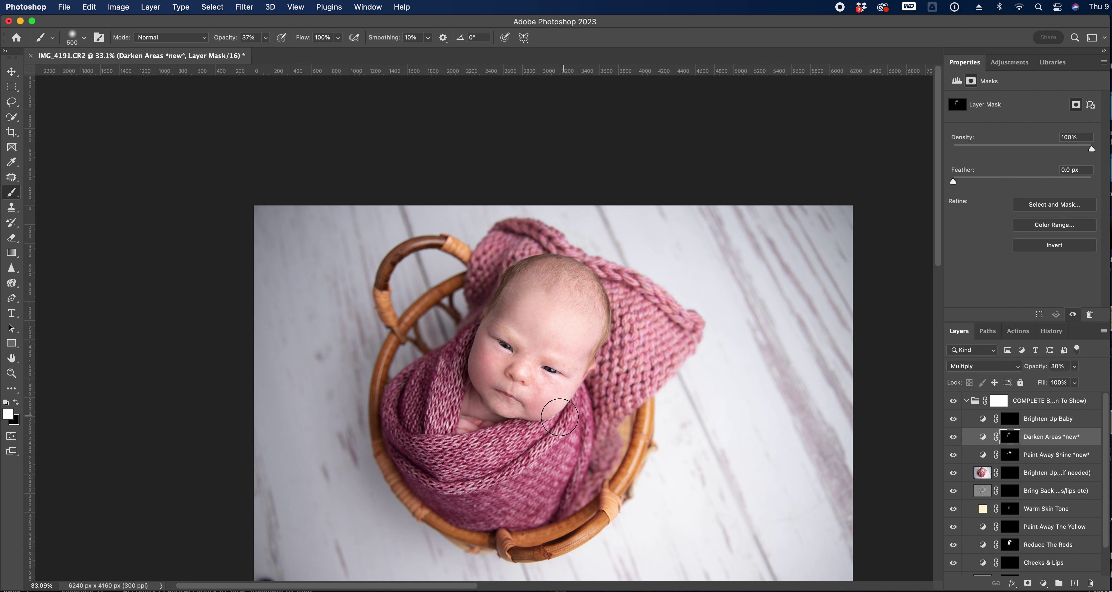
key(bracketright)
mouse_move(584, 388)
mouse_down()
mouse_move(602, 356)
mouse_move(581, 315)
mouse_up()
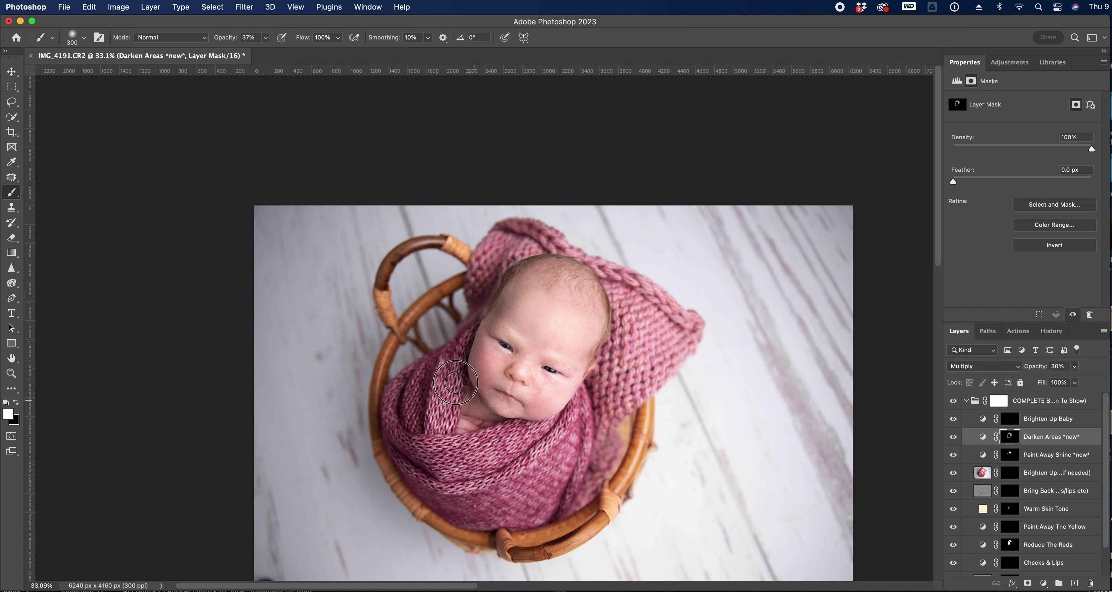
Step: Set the Darken Areas layer's opacity to 21% and compare the portrait with the layer hidden and shown
click(953, 438)
click(952, 438)
click(1074, 366)
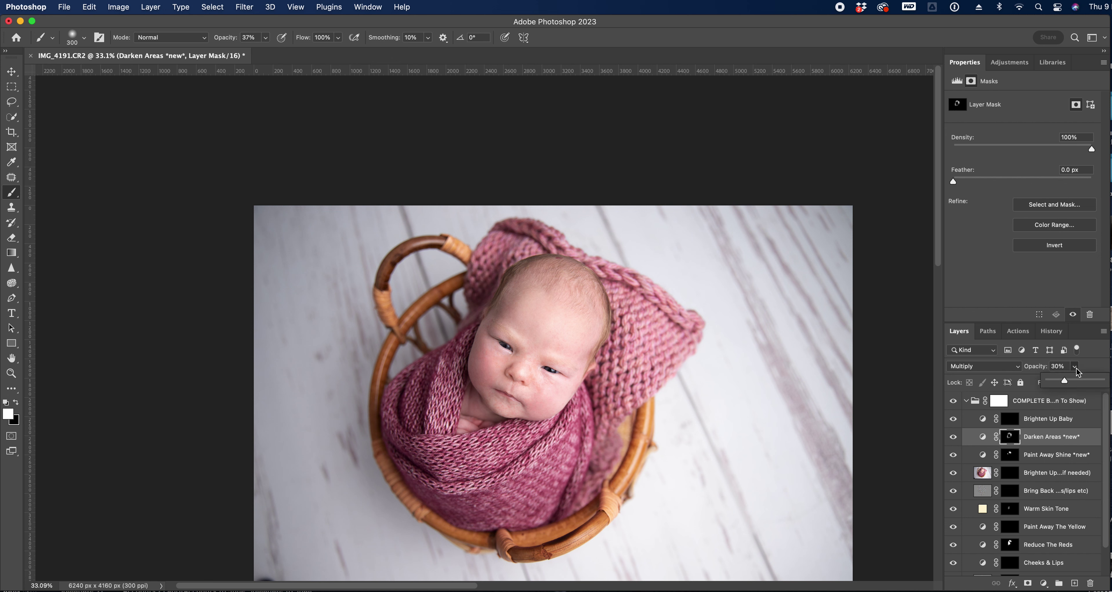
drag(1063, 382, 1057, 382)
click(951, 437)
click(950, 437)
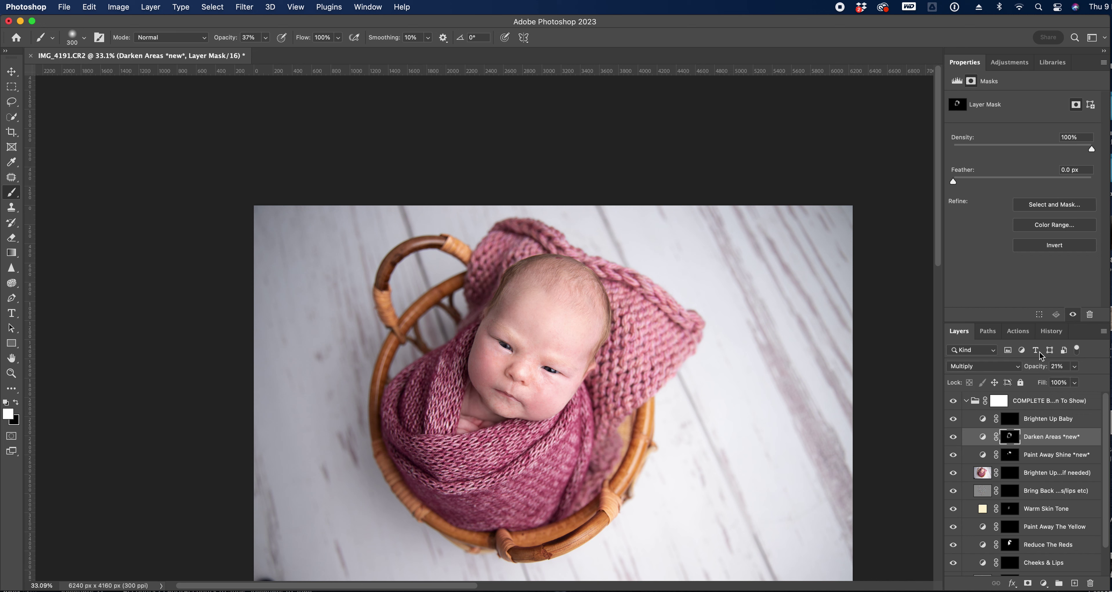
click(1103, 331)
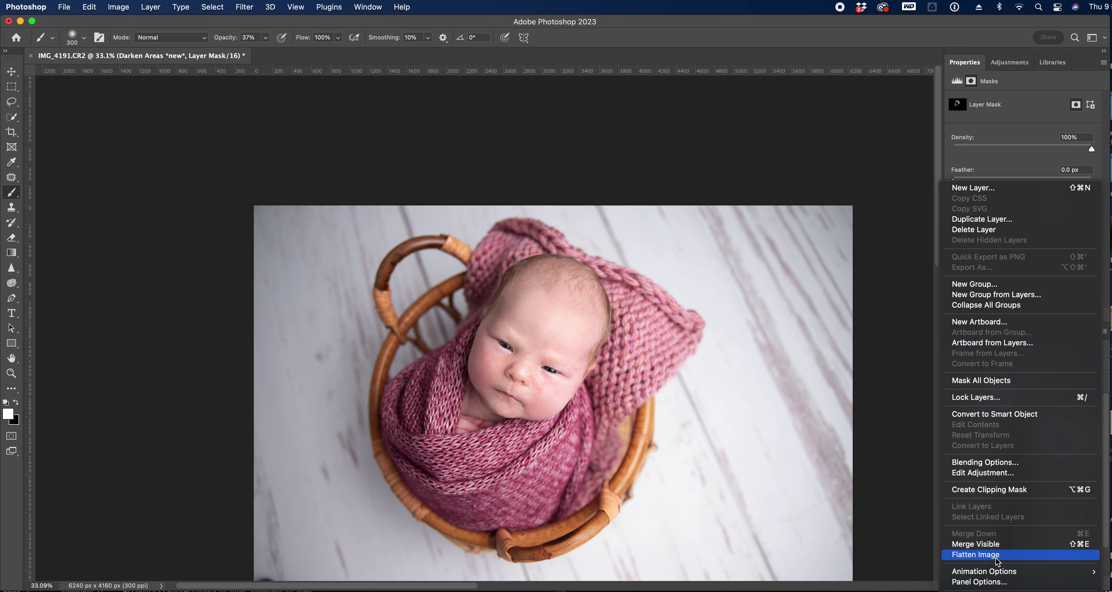
click(911, 546)
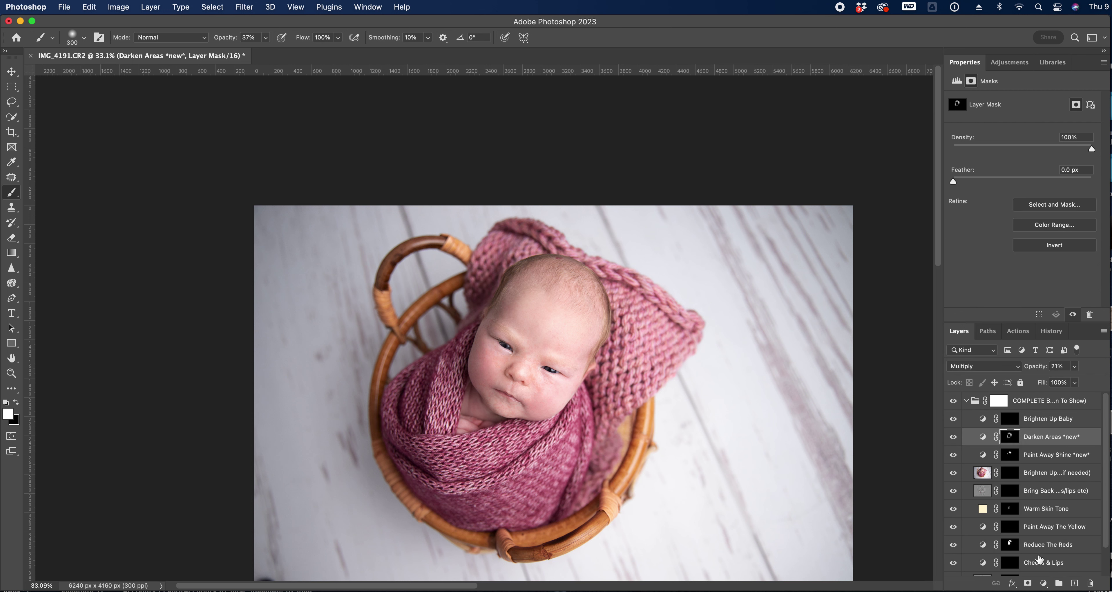
scroll(1077, 580, down, 2)
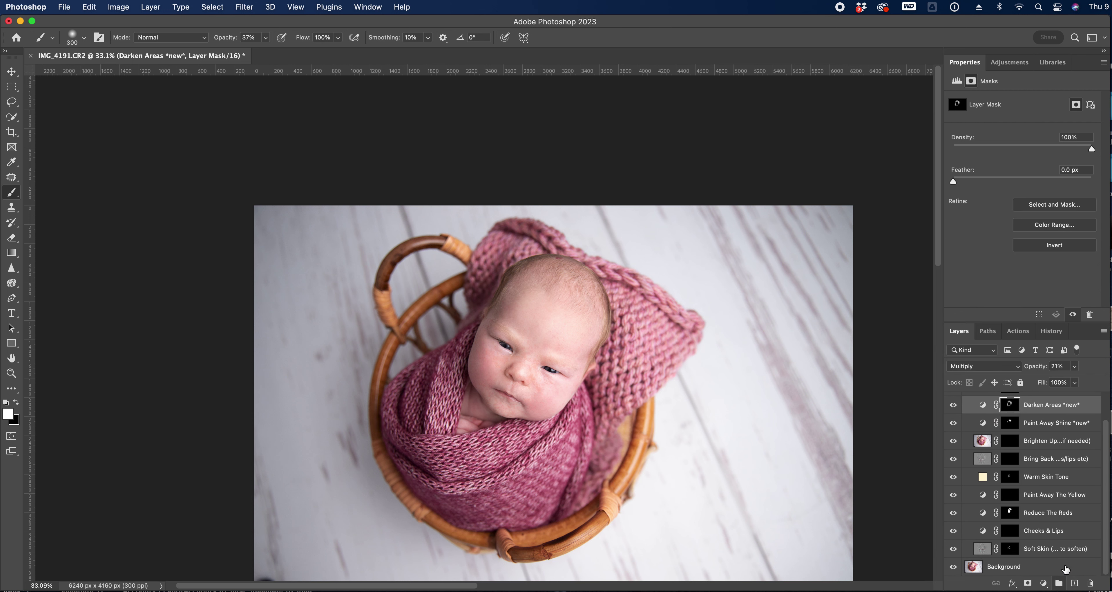
click(1051, 330)
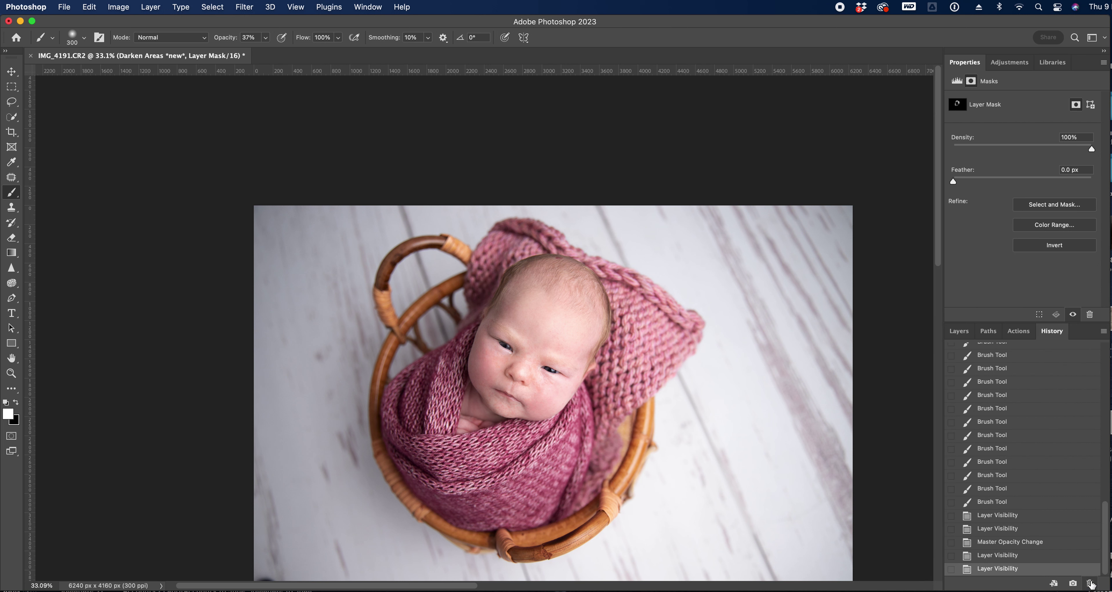
click(953, 331)
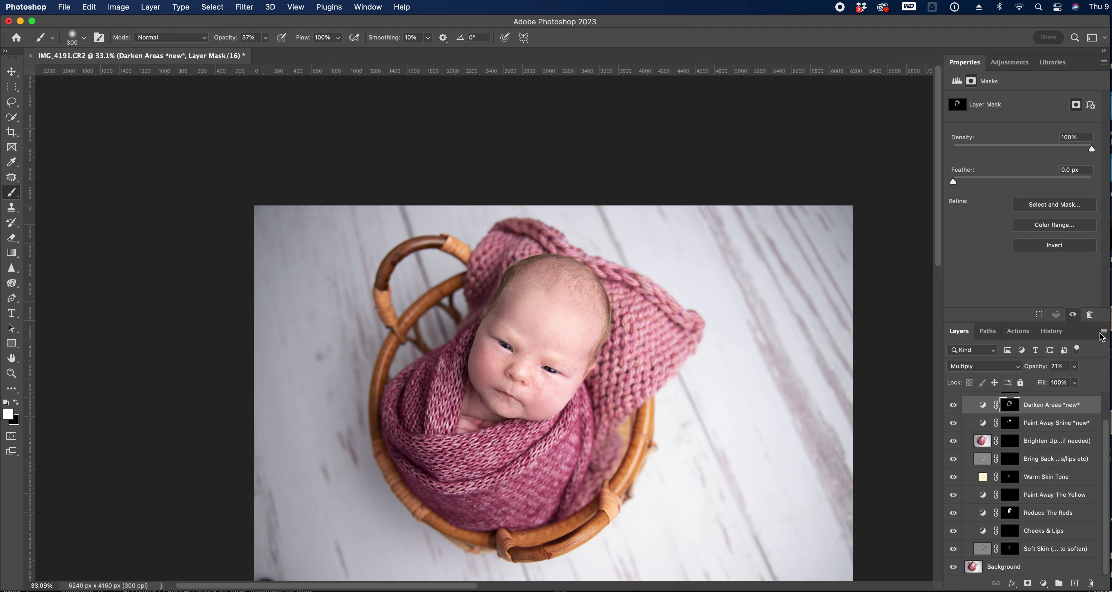
Step: Flatten the image into a single Background layer and zoom in on the baby's face
click(1102, 331)
click(1030, 551)
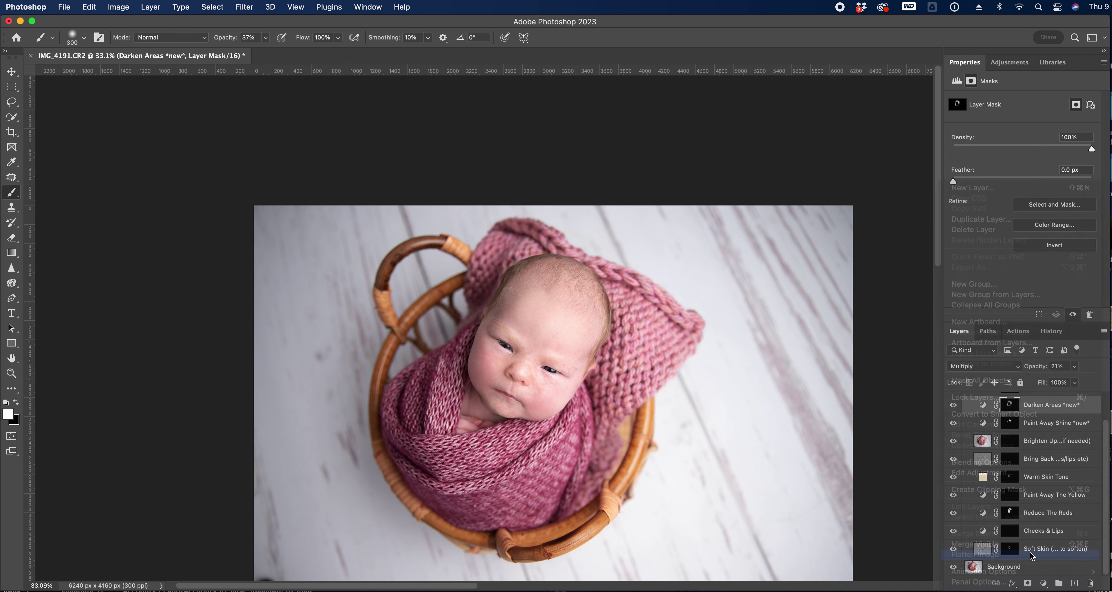
click(9, 374)
drag(544, 389, 566, 368)
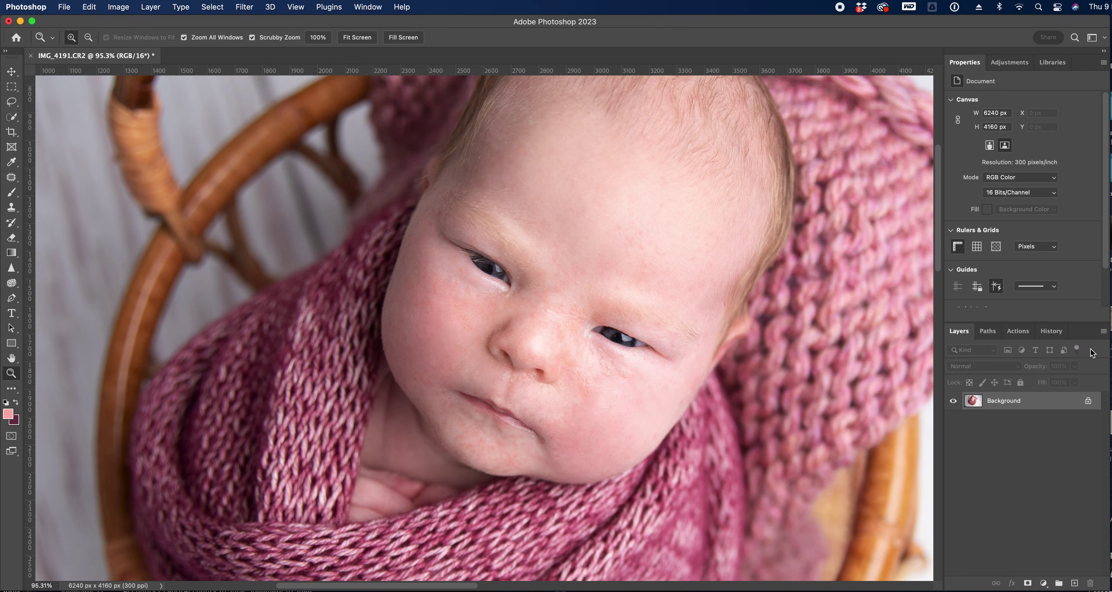
Step: Run the Skin: De-Blotch Medium copy action from the Favourites Skin set and continue past its instructions
click(1017, 330)
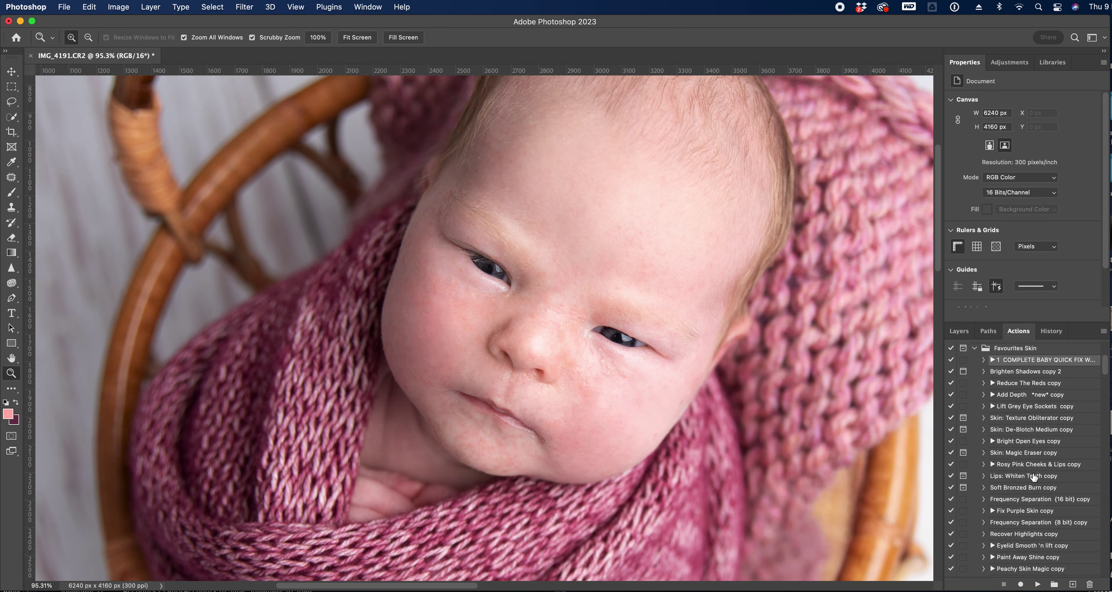
scroll(1034, 481, up, 5)
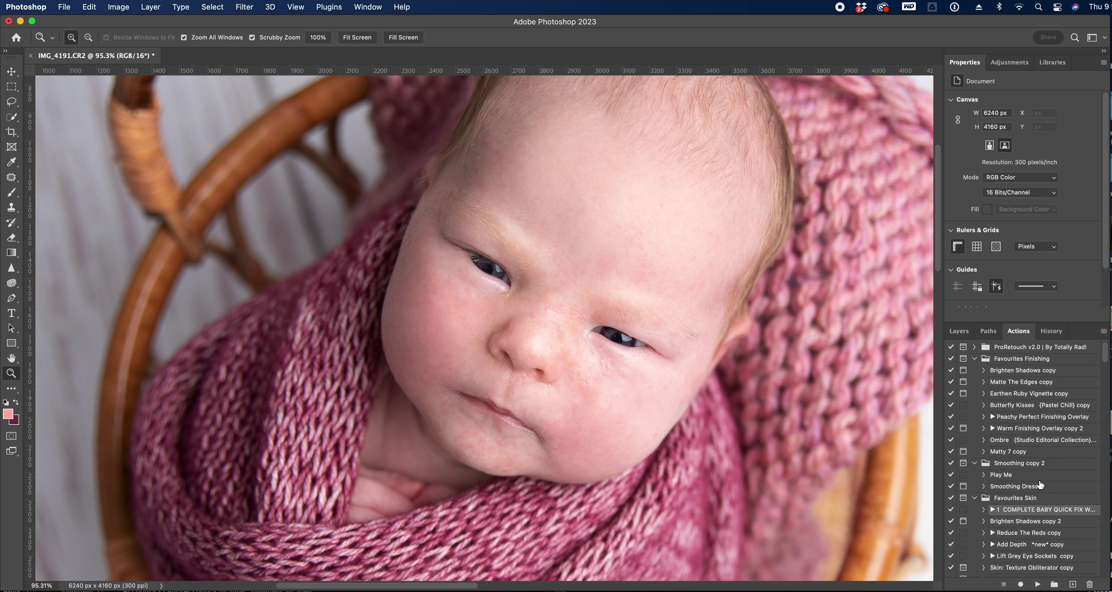
scroll(1054, 496, down, 3)
click(1061, 526)
click(1038, 584)
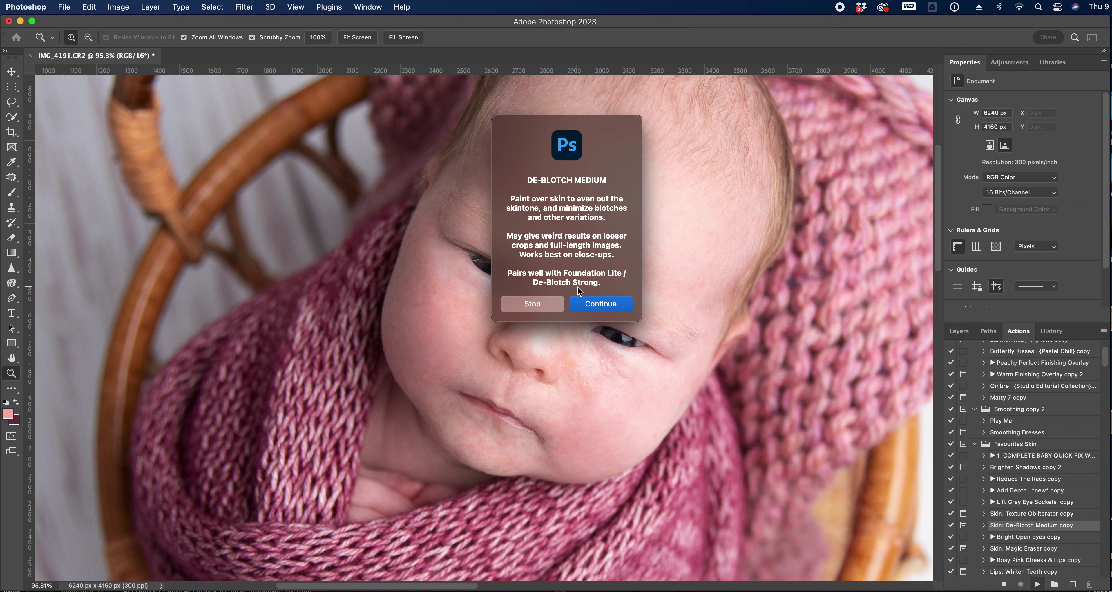
click(597, 307)
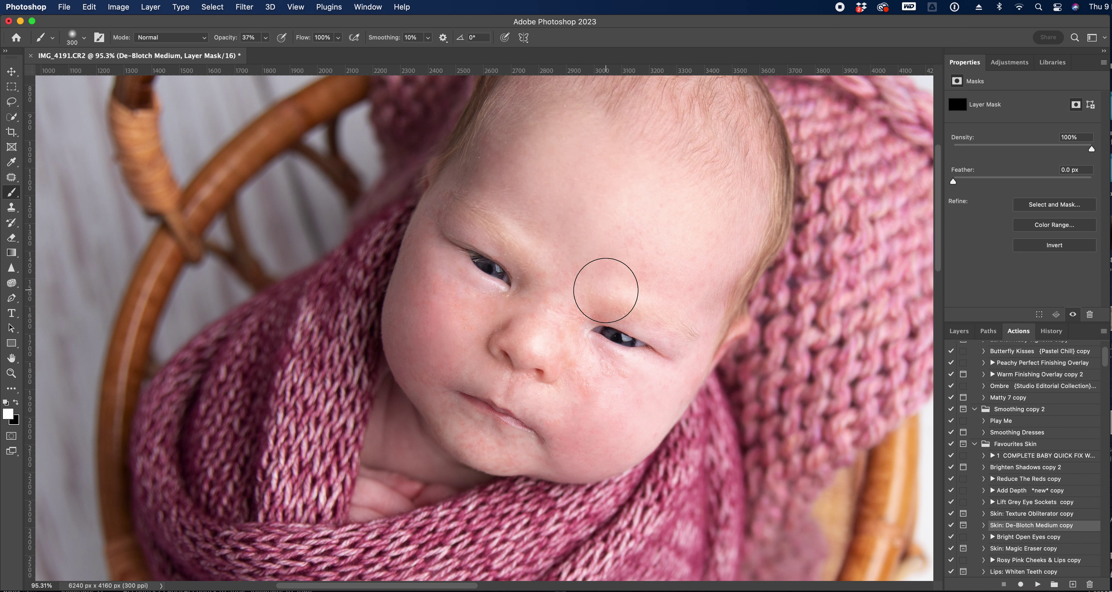
Step: Set the brush opacity to 100% and paint the De-Blotch Medium mask over the forehead and cheek, reducing the brush for the nose area
click(266, 38)
drag(275, 52, 360, 59)
key([)
key(bracketleft)
key(bracketleft)
key(bracketleft)
key(bracketright)
mouse_move(429, 266)
mouse_down()
mouse_move(433, 328)
mouse_move(424, 307)
mouse_move(415, 339)
mouse_move(407, 322)
mouse_move(434, 372)
mouse_up()
key(bracketleft)
key(bracketleft)
key(bracketleft)
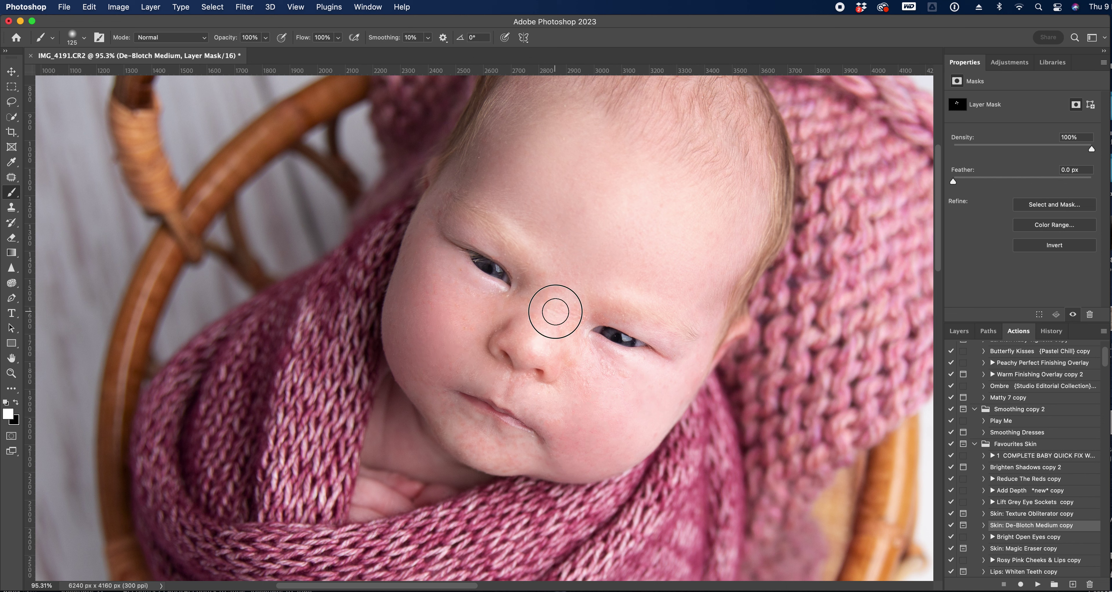
Step: Resize the brush as needed and continue painting the De-Blotch Medium mask over the chin and lower cheeks
key(bracketright)
key(bracketright)
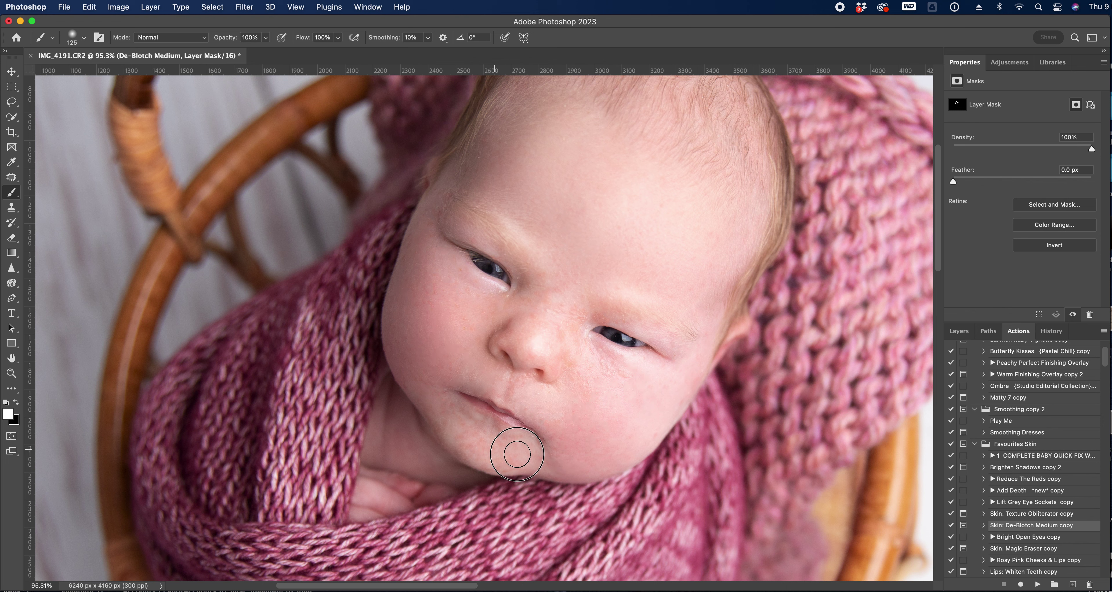
key(bracketleft)
key(bracketleft)
key(bracketright)
key(bracketright)
key(bracketright)
key(bracketleft)
key(bracketleft)
Step: Compare the portrait with the De-Blotch Medium group hidden and shown, viewing both the whole image and the face
click(12, 373)
drag(478, 400, 410, 413)
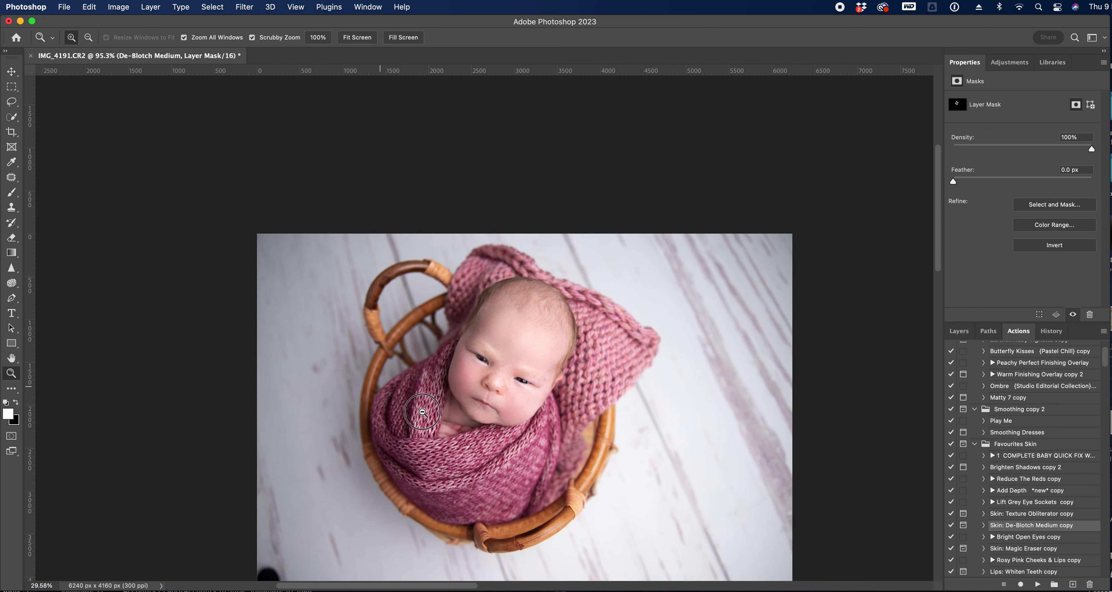
drag(476, 400, 808, 454)
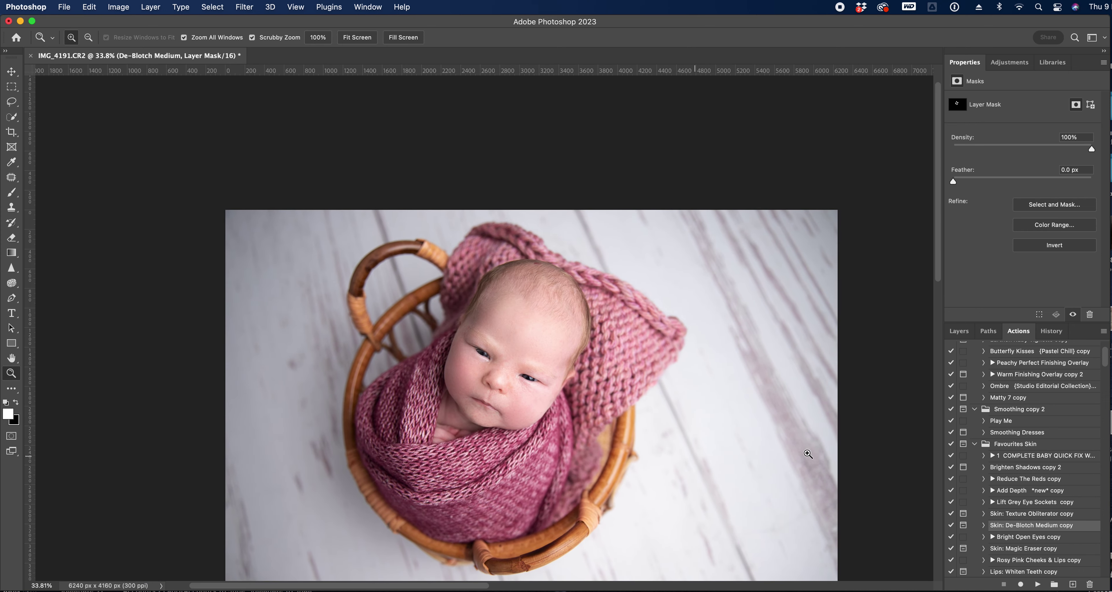
click(959, 331)
click(954, 400)
click(955, 405)
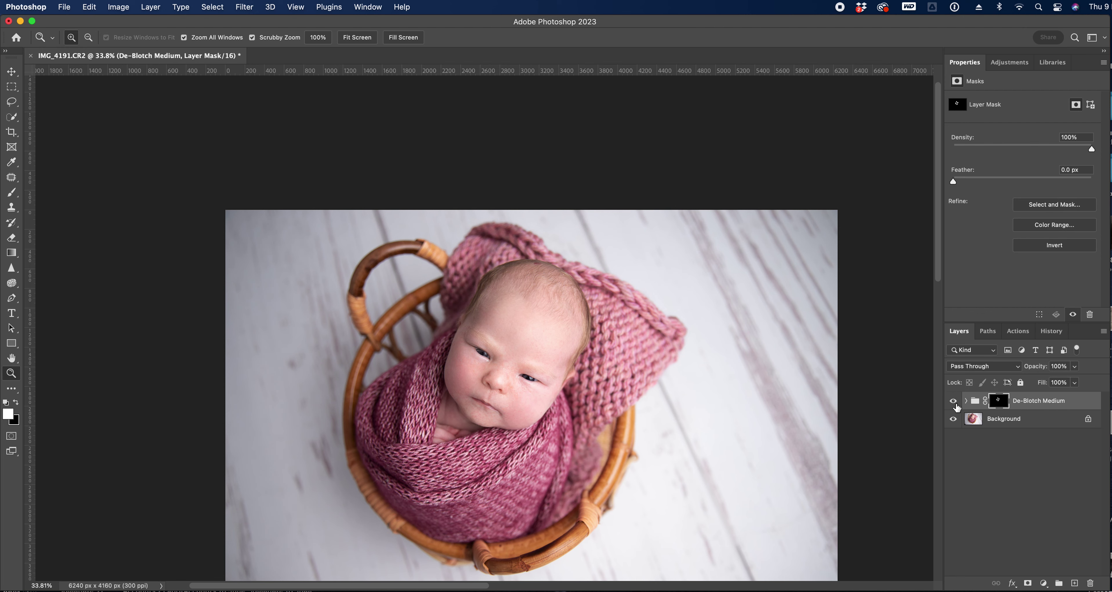
click(955, 404)
click(955, 404)
drag(478, 378, 514, 367)
click(954, 402)
click(954, 406)
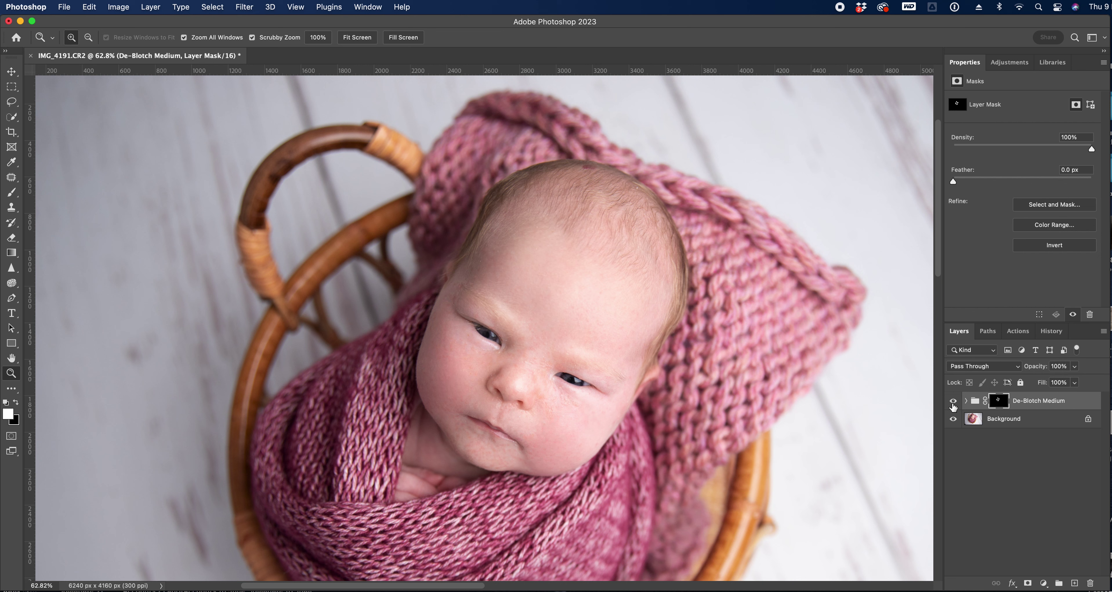
Step: Switch to a black brush at size 200 to paint back the De-Blotch Medium mask, comparing the group hidden and shown
click(19, 196)
key(x)
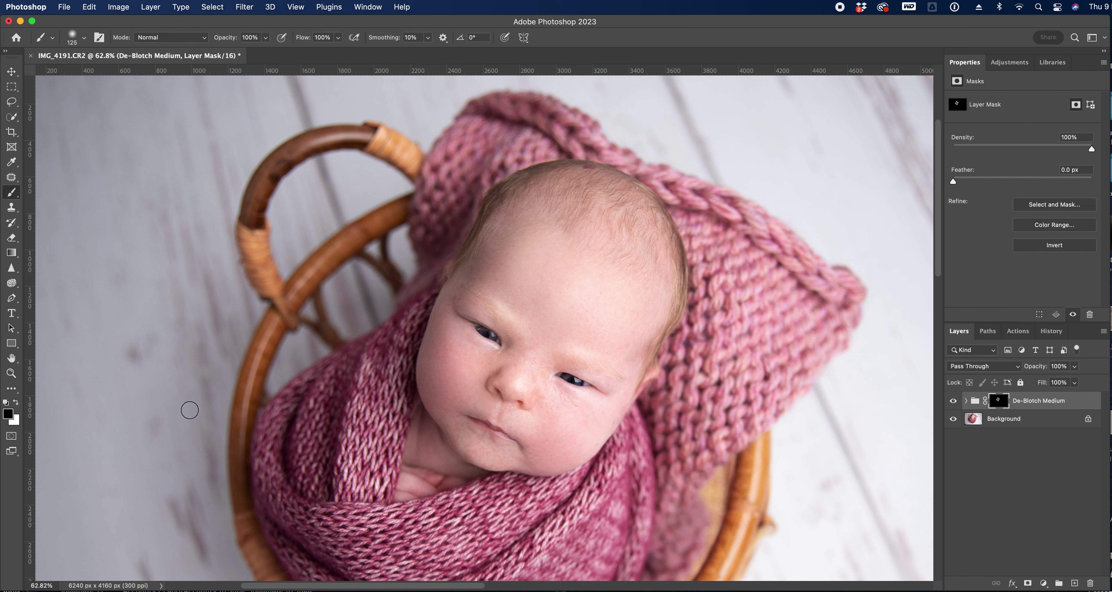
key(bracketright)
key(bracketright)
click(953, 402)
click(953, 401)
click(953, 403)
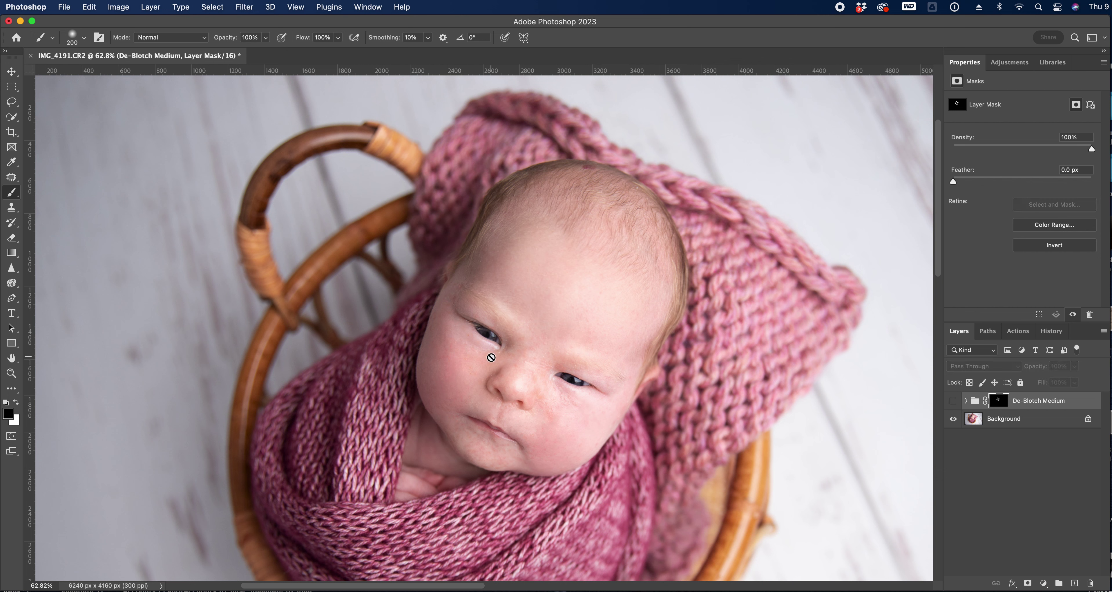
click(953, 402)
Step: Reduce the De-Blotch Medium effect around the eyes and nose by painting its mask black with a smaller brush
key(bracketleft)
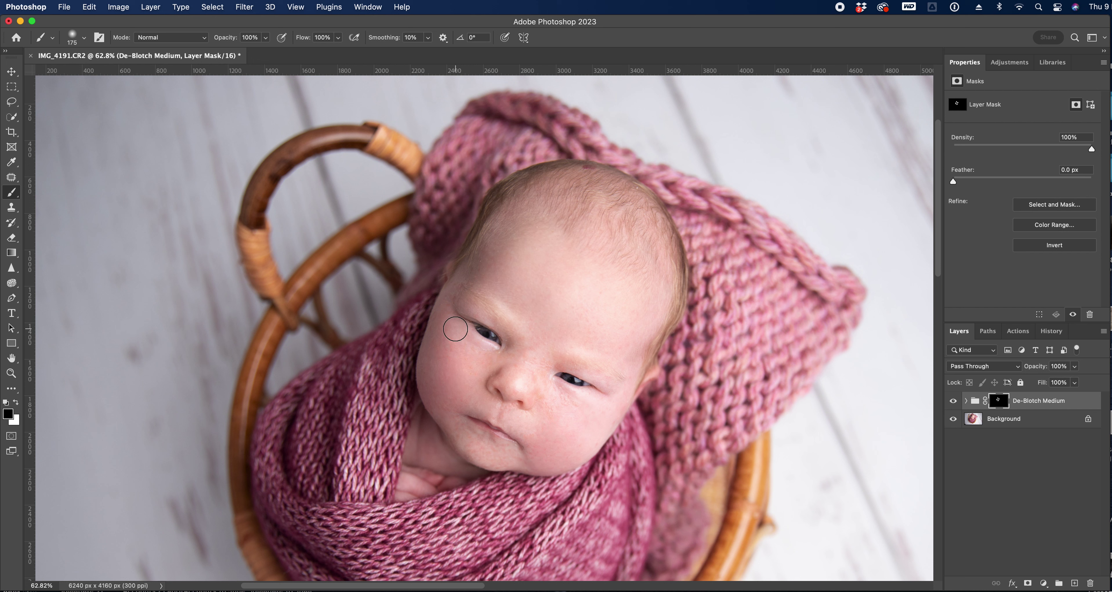
click(952, 402)
click(952, 403)
click(953, 402)
click(953, 402)
key(bracketleft)
drag(497, 388, 497, 376)
Step: Compare the face with the De-Blotch Medium group hidden and shown, and mask the effect off the lips with a size 70 brush
click(959, 403)
click(959, 404)
click(959, 403)
click(953, 401)
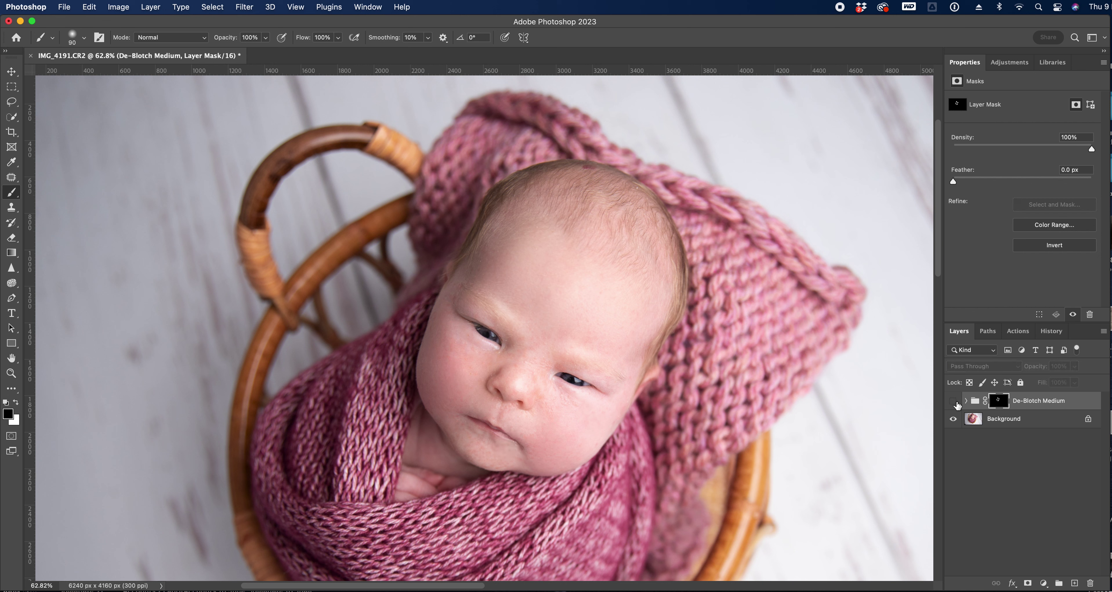
click(954, 400)
key(bracketleft)
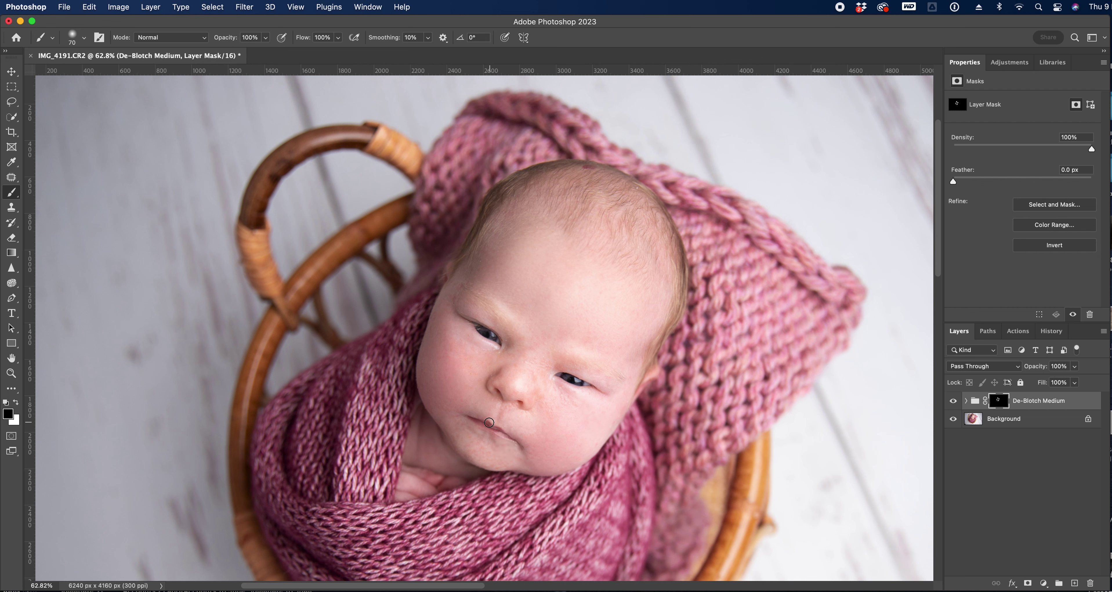
key(bracketright)
key(bracketright)
key(bracketright)
key(bracketright)
key(bracketright)
Step: Flatten the image into a single layer and zoom in on the baby's nose, mouth and cheek
click(1103, 332)
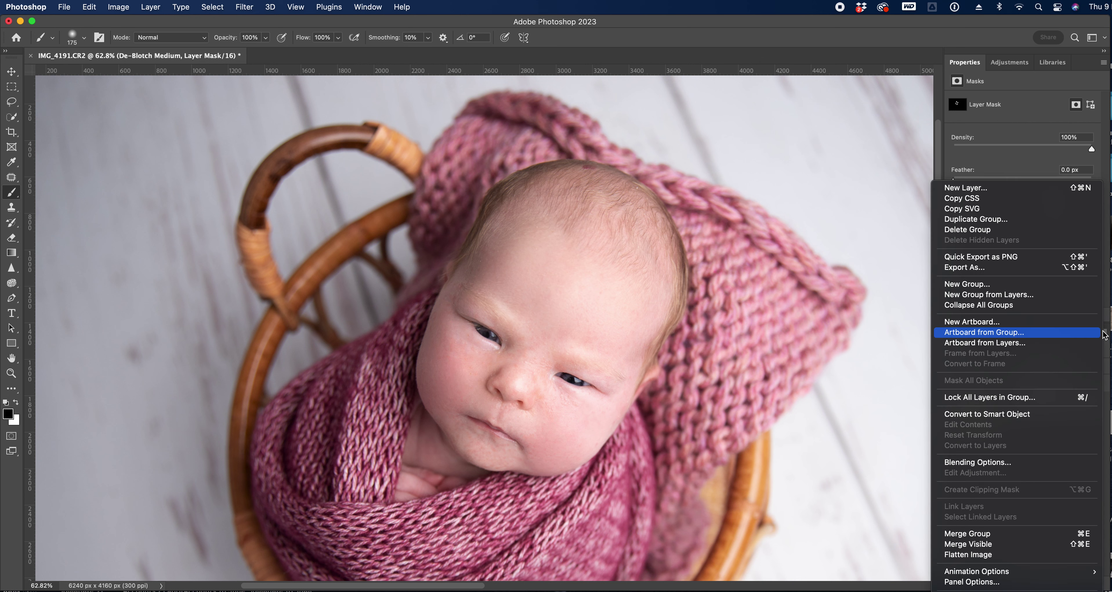
click(979, 554)
click(11, 372)
drag(484, 464, 543, 437)
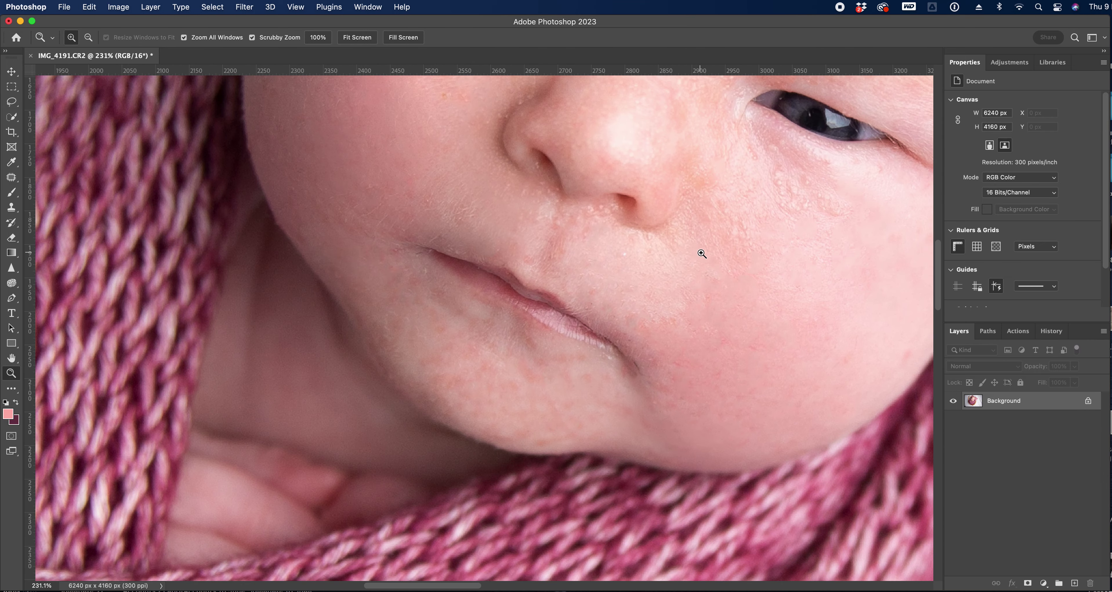
scroll(702, 254, up, 3)
scroll(701, 254, right, 3)
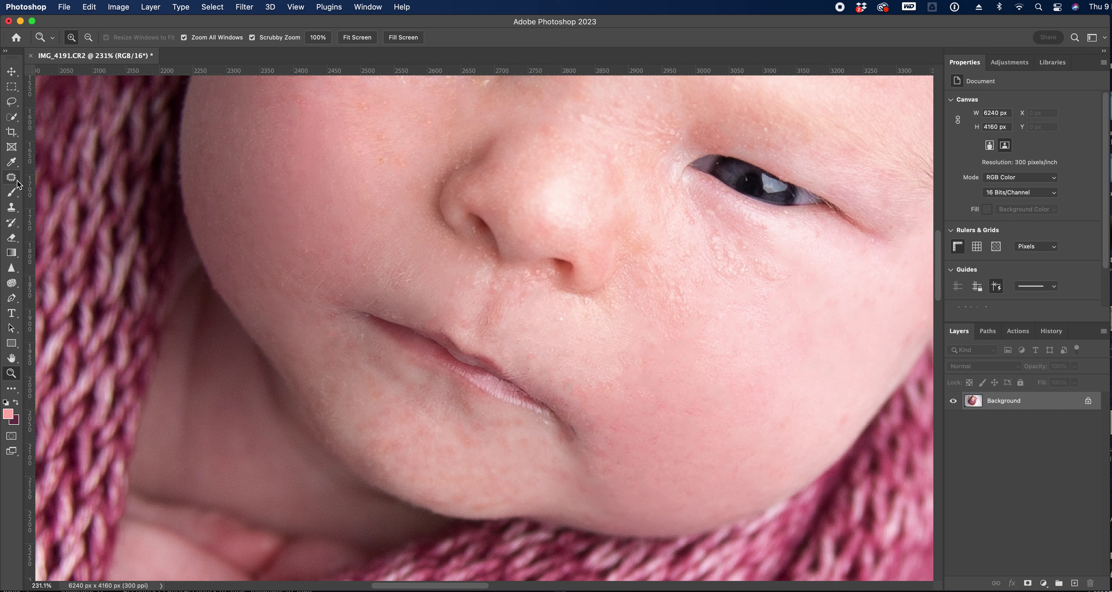
Step: Try to heal the dry skin on the cheek beneath the eye with the Spot Healing Brush at size 20
drag(14, 180, 65, 177)
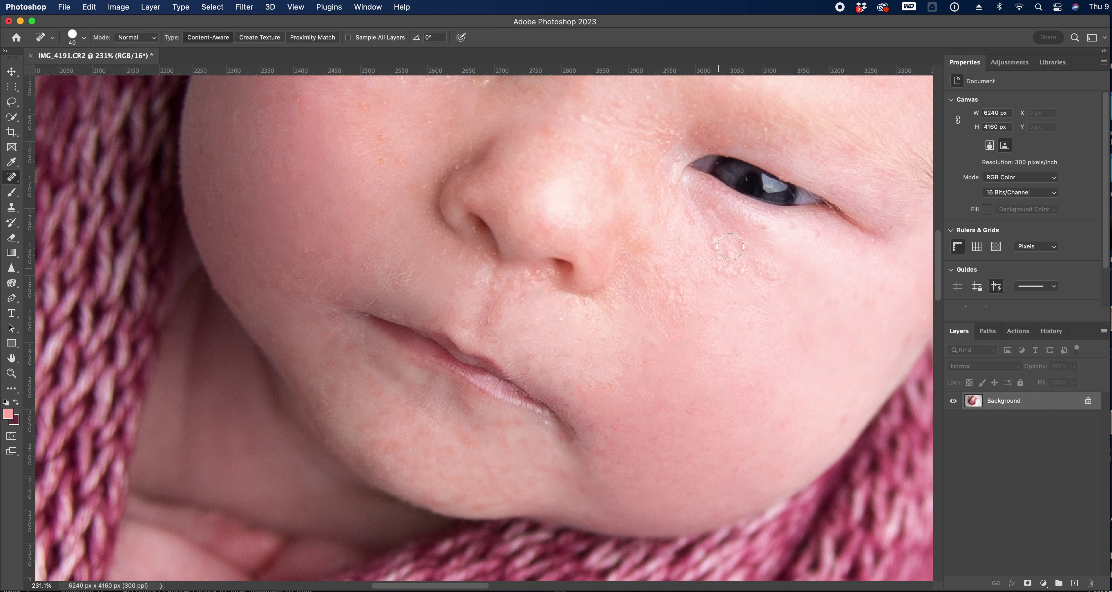
click(686, 223)
key(bracketleft)
key(bracketleft)
mouse_move(760, 276)
mouse_down()
mouse_move(768, 304)
mouse_move(779, 285)
mouse_move(732, 290)
mouse_up()
click(783, 283)
click(721, 311)
Step: Undo the spot healing strokes and return the document to its Flatten Image history state
key(super+z)
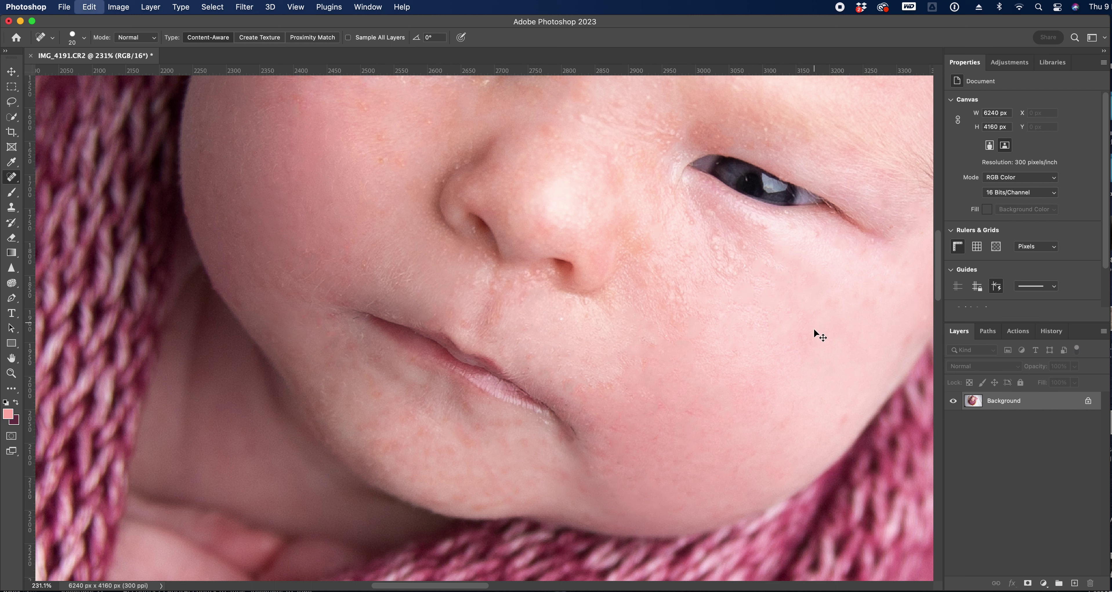
key(super+z)
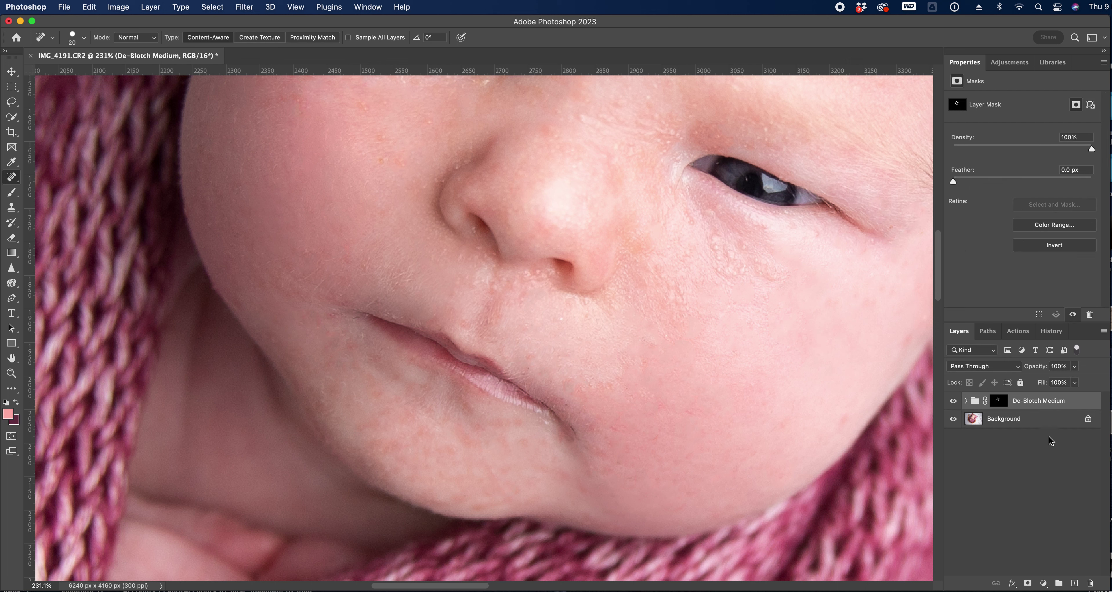
click(1051, 331)
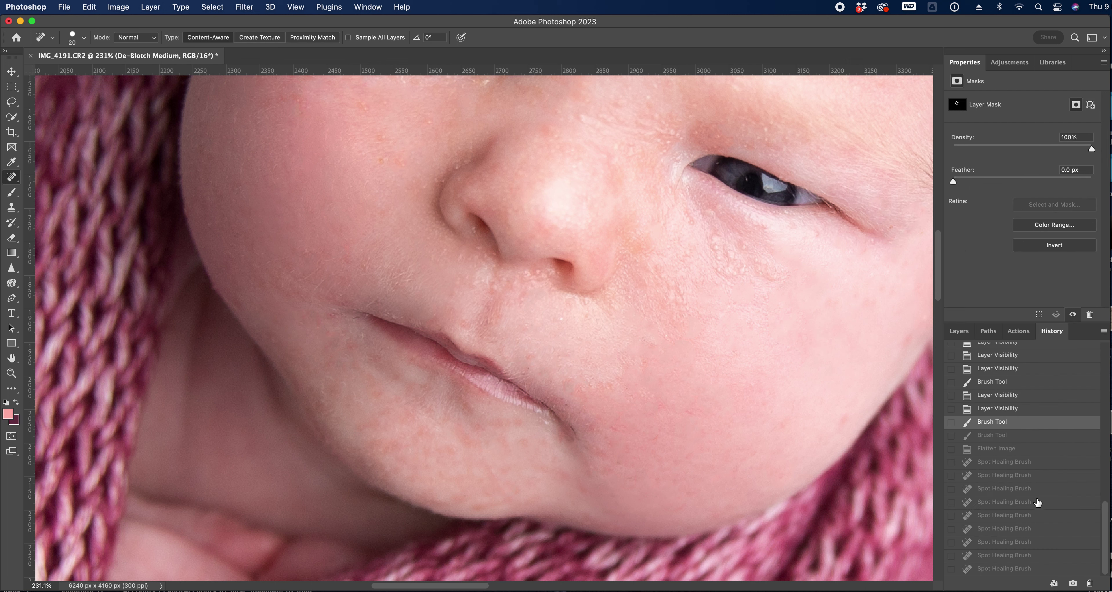
click(1010, 436)
click(1012, 450)
click(960, 331)
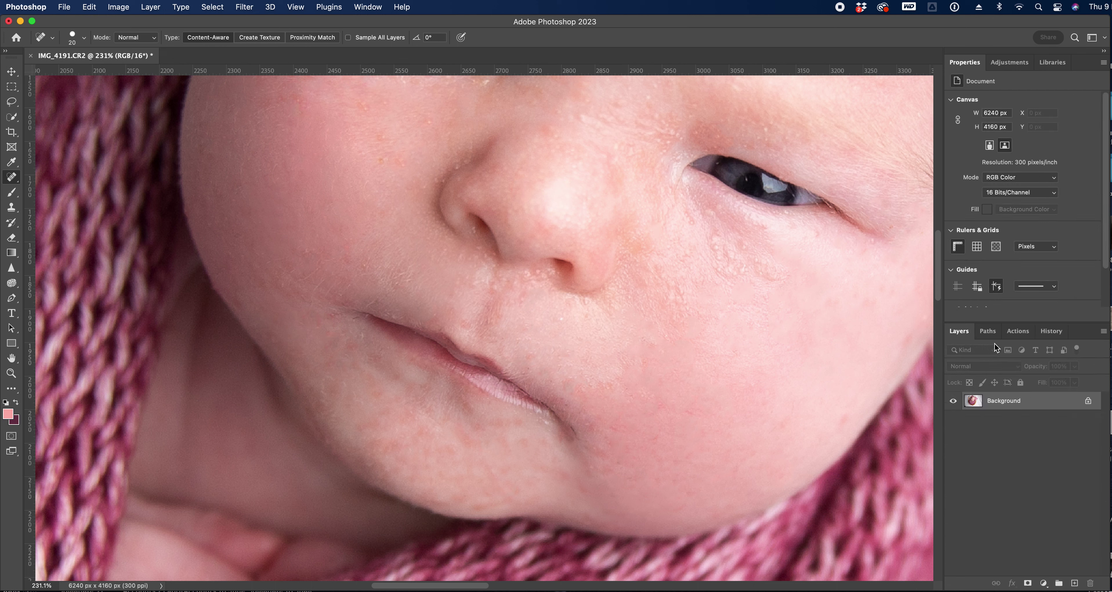
Step: Use the Patch tool to replace the dry skin beneath the eye and beside the nose with smoother cheek skin
right_click(4, 178)
click(65, 202)
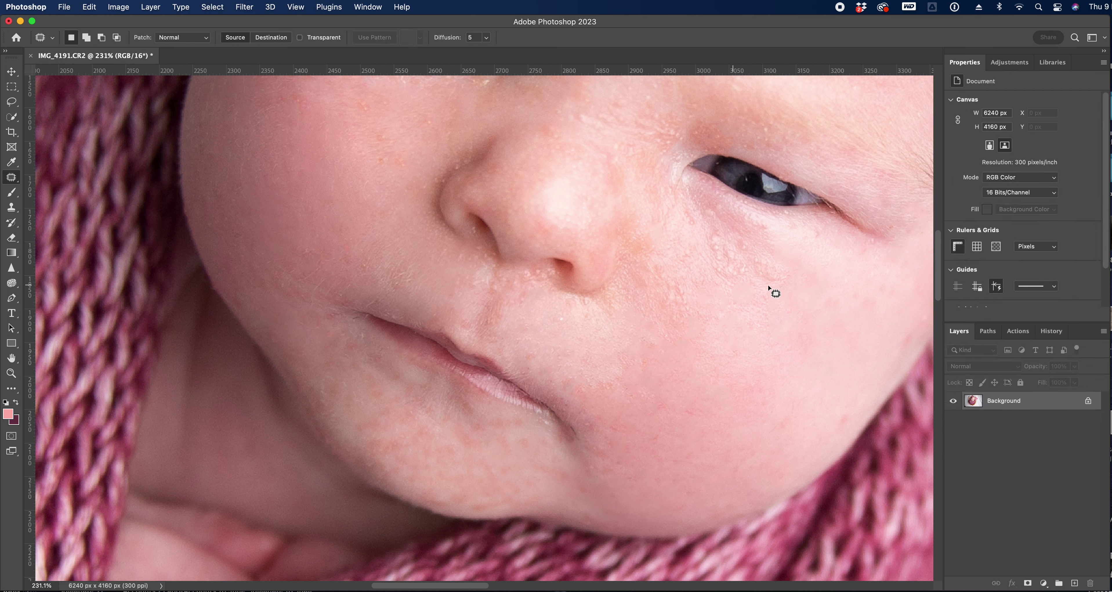
mouse_move(760, 252)
mouse_down()
mouse_move(712, 232)
mouse_move(703, 251)
mouse_move(742, 290)
mouse_move(780, 288)
mouse_move(776, 274)
mouse_move(782, 371)
mouse_up()
key(super+d)
mouse_move(718, 258)
mouse_down()
mouse_move(696, 247)
mouse_move(659, 261)
mouse_move(735, 326)
mouse_move(776, 329)
mouse_move(778, 294)
mouse_move(734, 259)
mouse_up()
drag(747, 304, 756, 415)
key(super+d)
mouse_move(669, 256)
mouse_down()
mouse_move(645, 307)
mouse_move(715, 331)
mouse_move(682, 261)
mouse_up()
drag(691, 320, 722, 434)
key(super+d)
Step: Zoom out slightly and patch the rough skin on the cheek and above the mouth with nearby clean skin
key(z)
drag(541, 365, 683, 411)
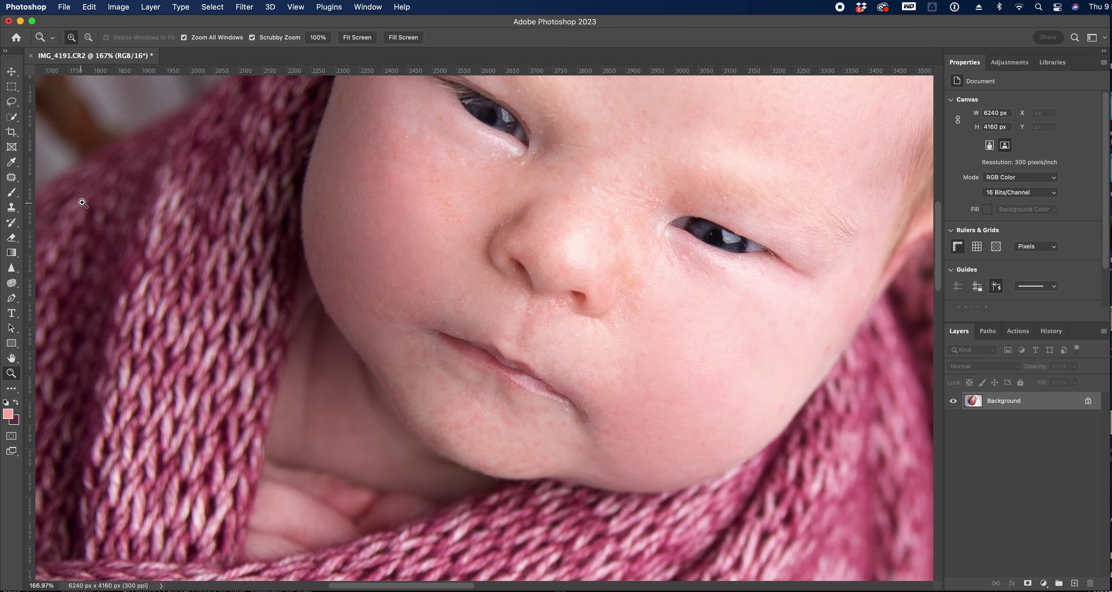
key(j)
mouse_move(652, 374)
mouse_down()
mouse_move(640, 373)
mouse_move(712, 381)
mouse_up()
drag(495, 347, 565, 344)
Step: Patch the remaining uneven spots under the other eye and around the nose, undoing the last change and clearing the selection
drag(485, 154, 501, 238)
drag(535, 196, 514, 222)
click(648, 323)
mouse_move(543, 279)
mouse_down()
mouse_move(528, 313)
mouse_move(551, 313)
mouse_move(549, 292)
mouse_move(497, 316)
mouse_up()
mouse_move(513, 245)
mouse_down()
mouse_move(528, 287)
mouse_move(537, 255)
mouse_move(503, 312)
mouse_up()
key(super+d)
key(super+z)
key(super+d)
Step: Add a Hue/Saturation adjustment layer, raise the Reds lightness to +12 and shift the Reds hue slightly upward
drag(662, 493, 635, 357)
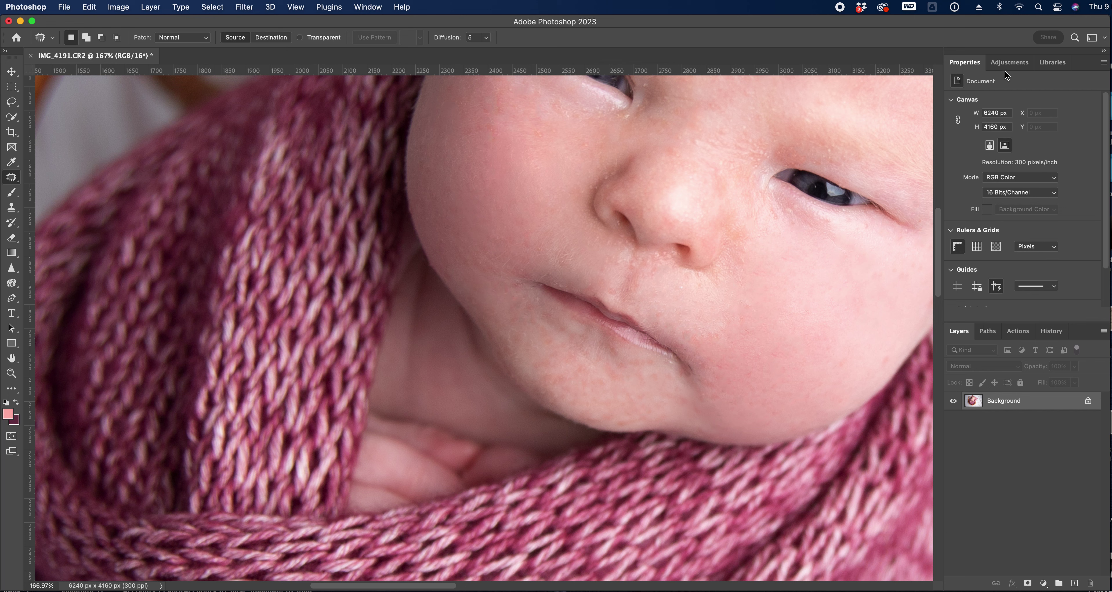
click(1007, 62)
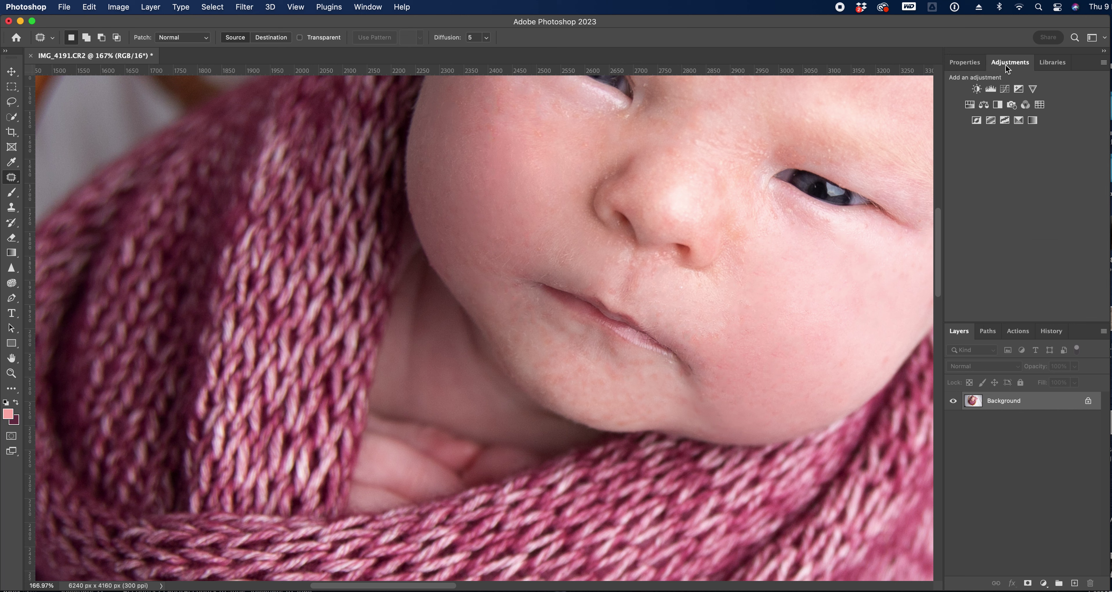
click(969, 104)
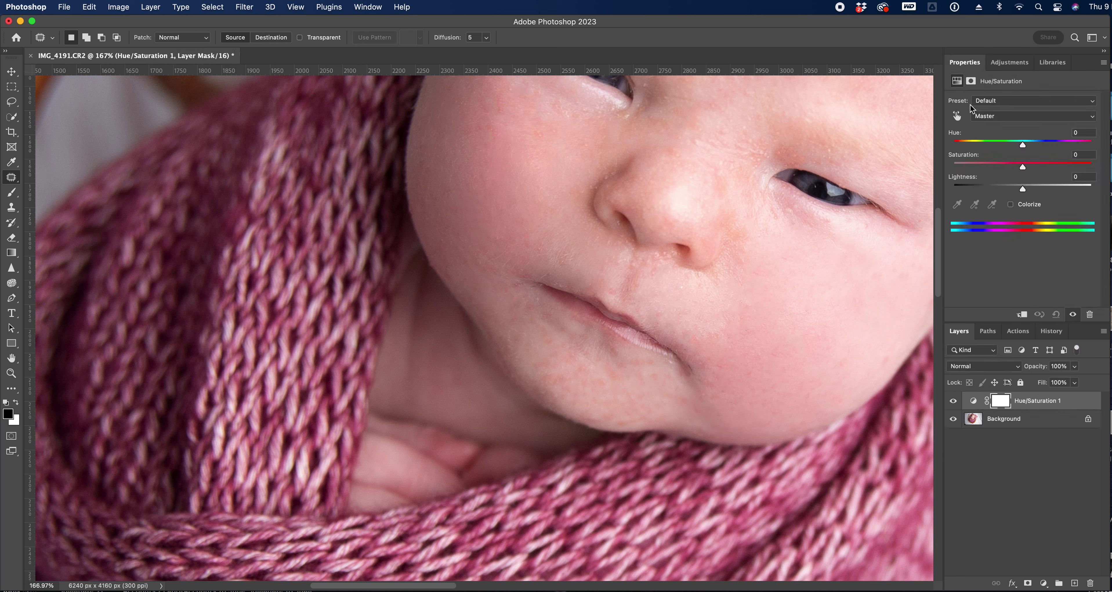
click(992, 116)
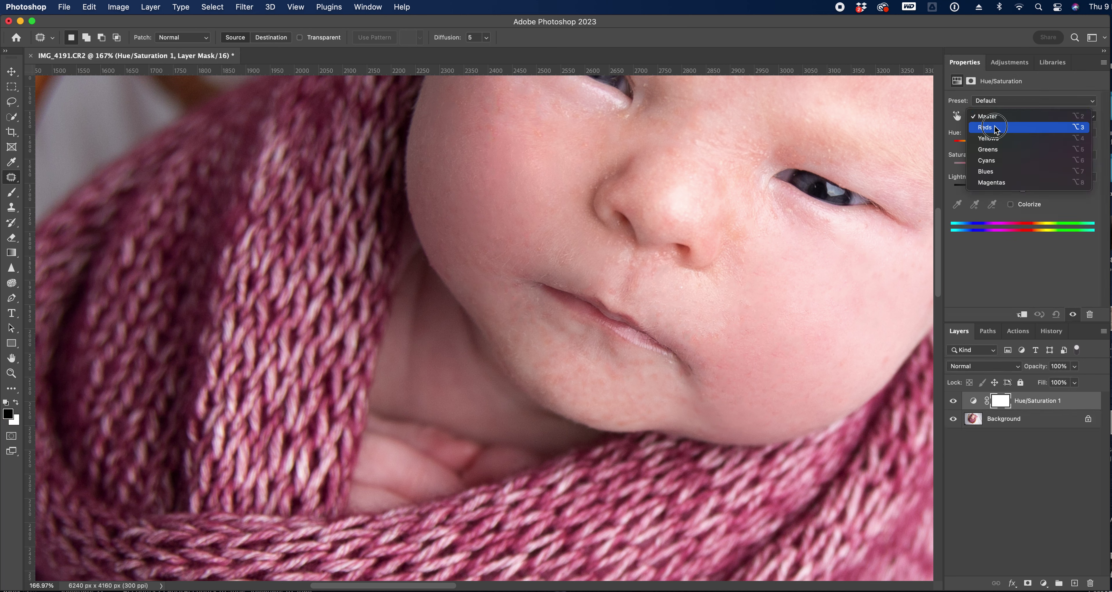
click(994, 127)
click(1031, 190)
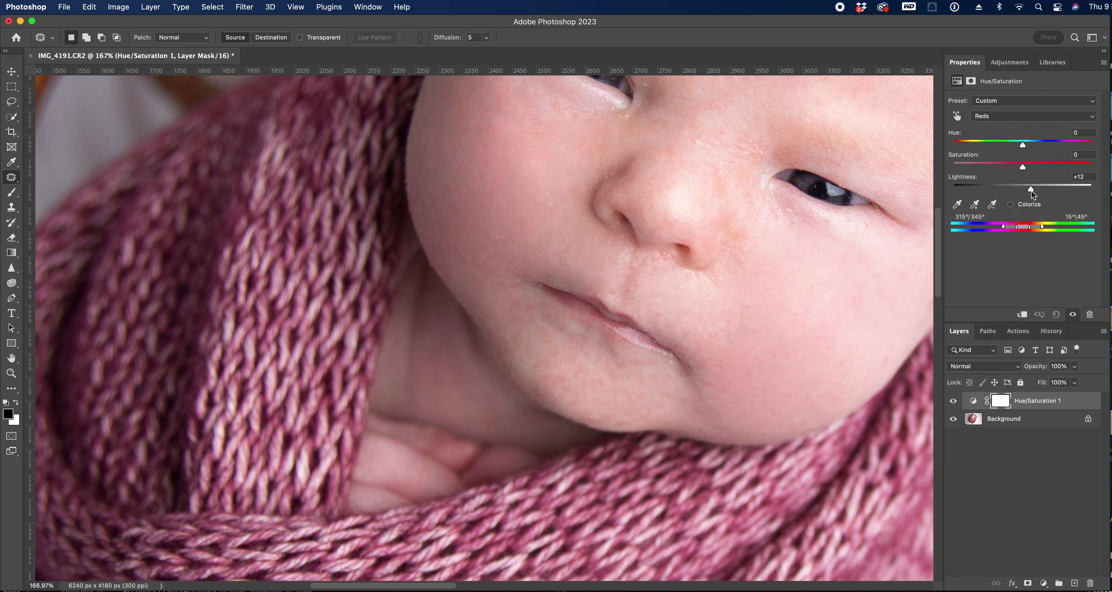
drag(1025, 144, 1026, 144)
Step: Invert the Hue/Saturation layer's mask to black and switch to the Brush tool with white as the foreground colour
click(1003, 405)
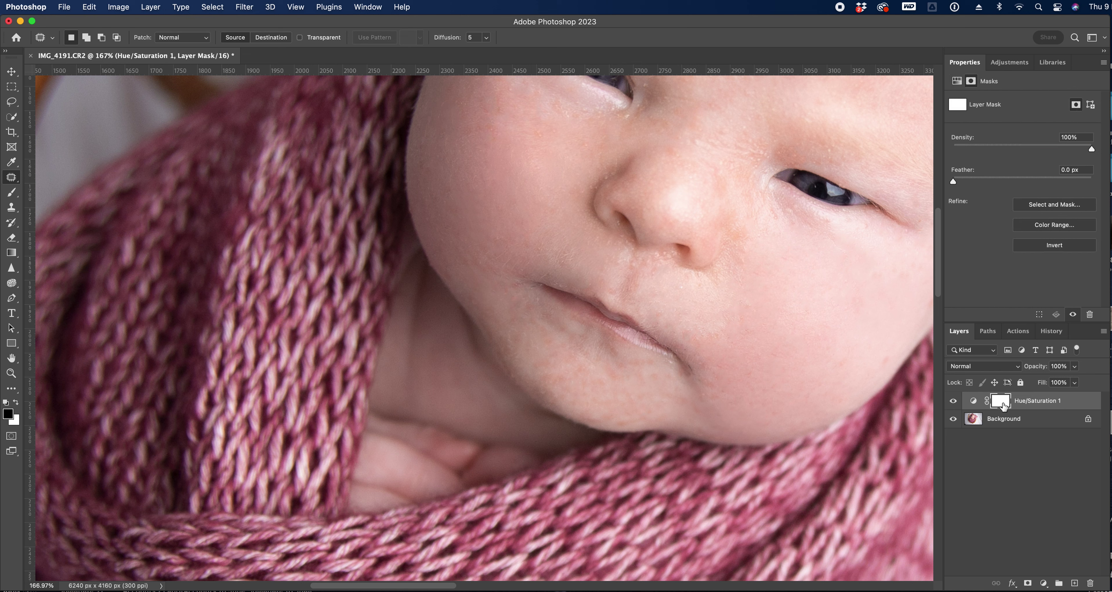
key(super+i)
click(11, 192)
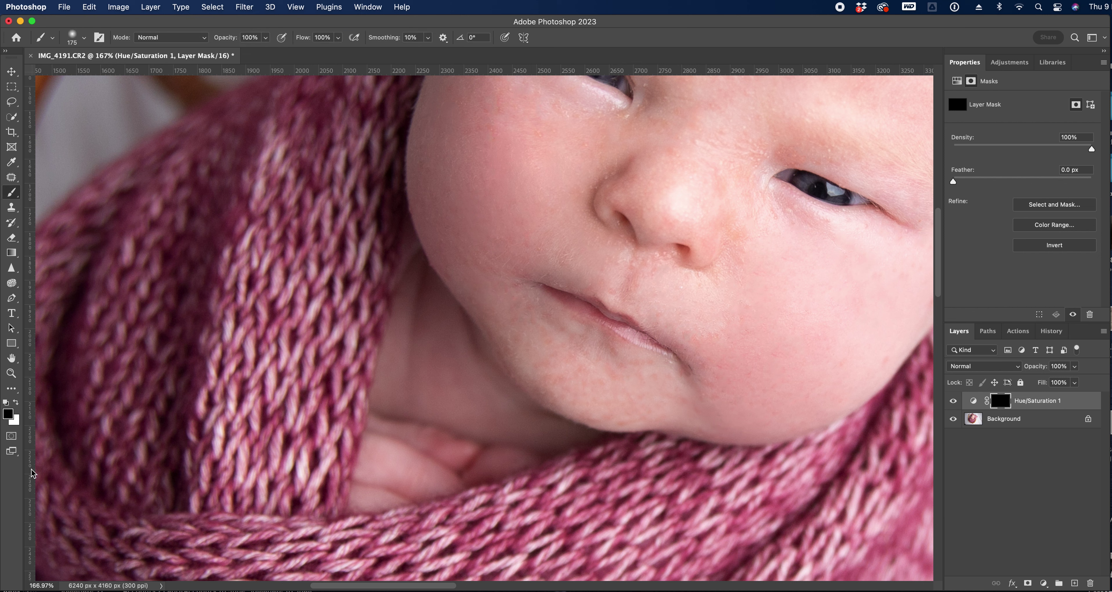
click(17, 402)
Step: Paint white on the Hue/Saturation mask over the reddish skin around the chin, mouth and nose, resizing the brush up to 200 px
key(bracketleft)
key(bracketleft)
key(bracketleft)
key(bracketleft)
key(bracketleft)
key(bracketleft)
key(bracketleft)
key(bracketleft)
key(bracketleft)
key(bracketleft)
key(bracketleft)
key(bracketleft)
key(bracketright)
key(bracketright)
key(bracketright)
key(bracketright)
key(bracketright)
key(bracketright)
key(bracketright)
key(bracketright)
key(bracketright)
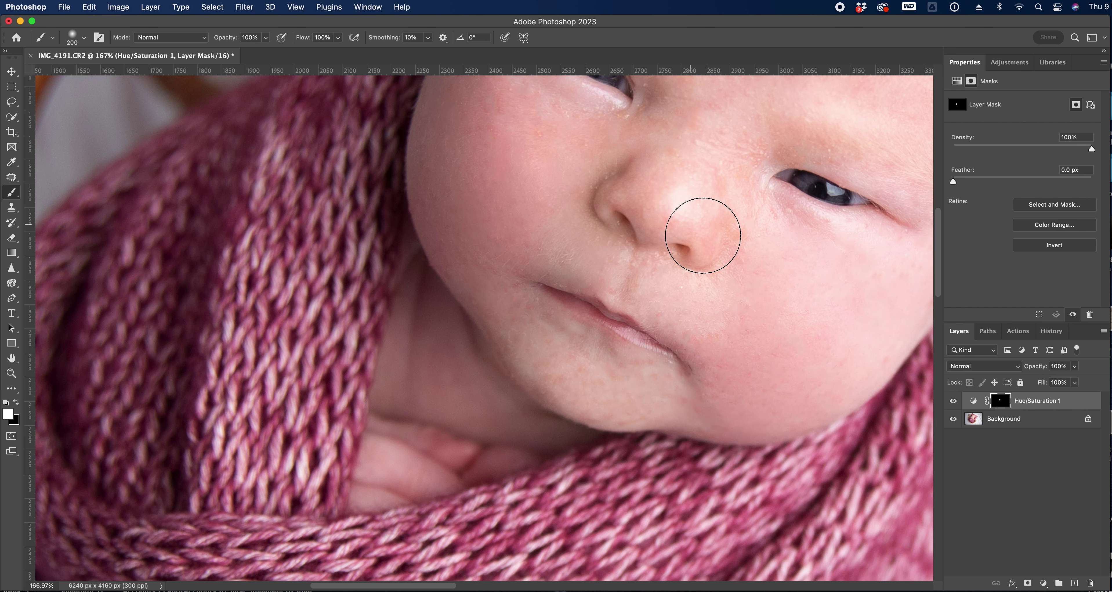
Step: Tone down the Hue/Saturation effect on the mask with a black 400 px brush at 60% opacity, then flatten the image
scroll(703, 236, up, 5)
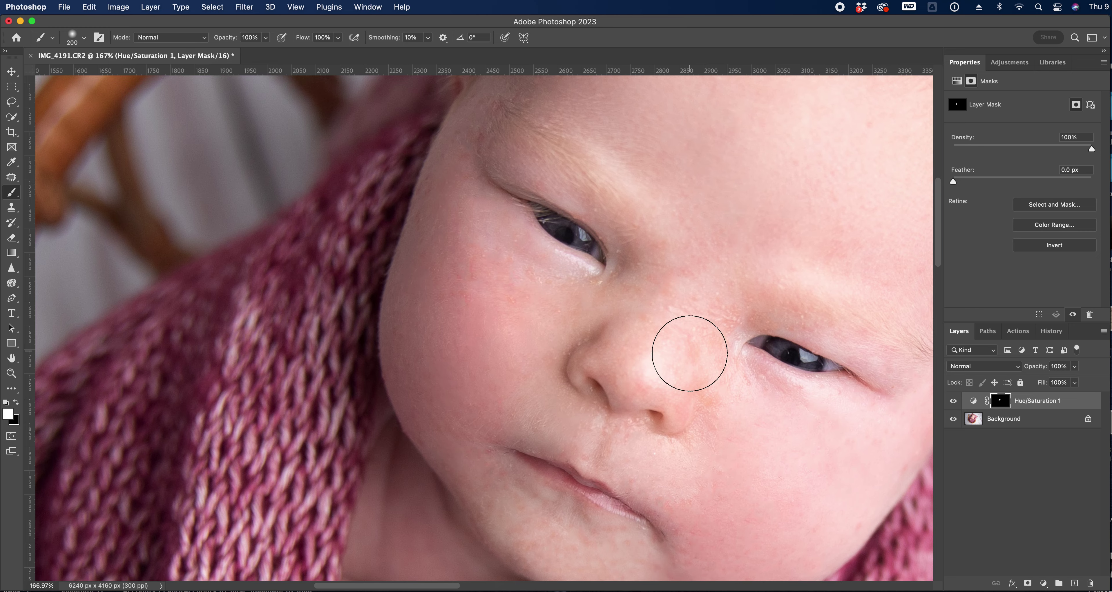
scroll(689, 353, up, 2)
scroll(690, 353, right, 3)
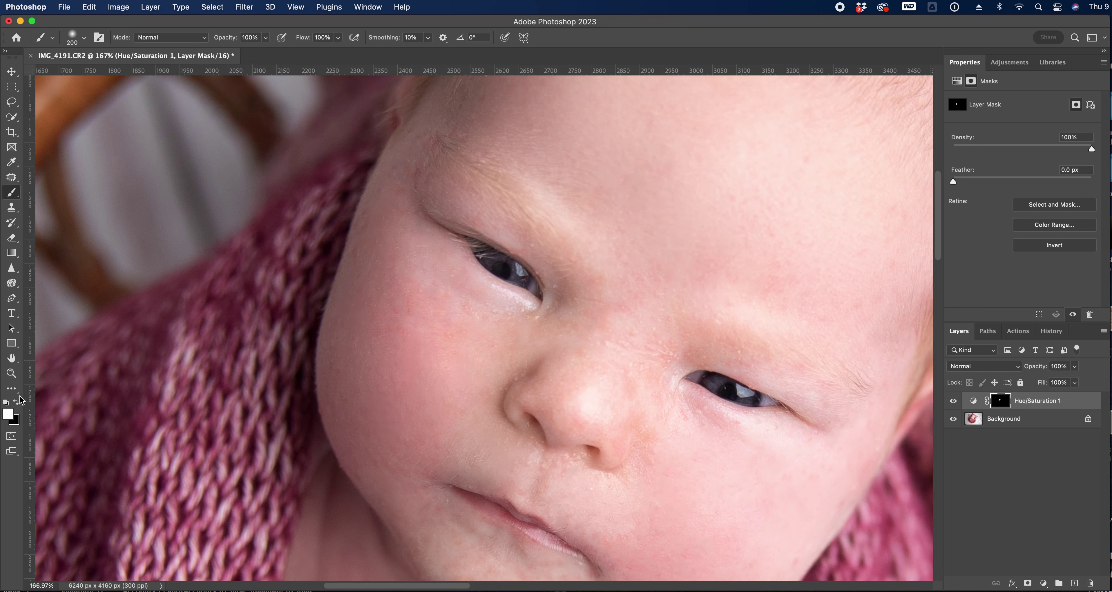
click(12, 374)
drag(546, 390, 477, 390)
drag(571, 423, 614, 354)
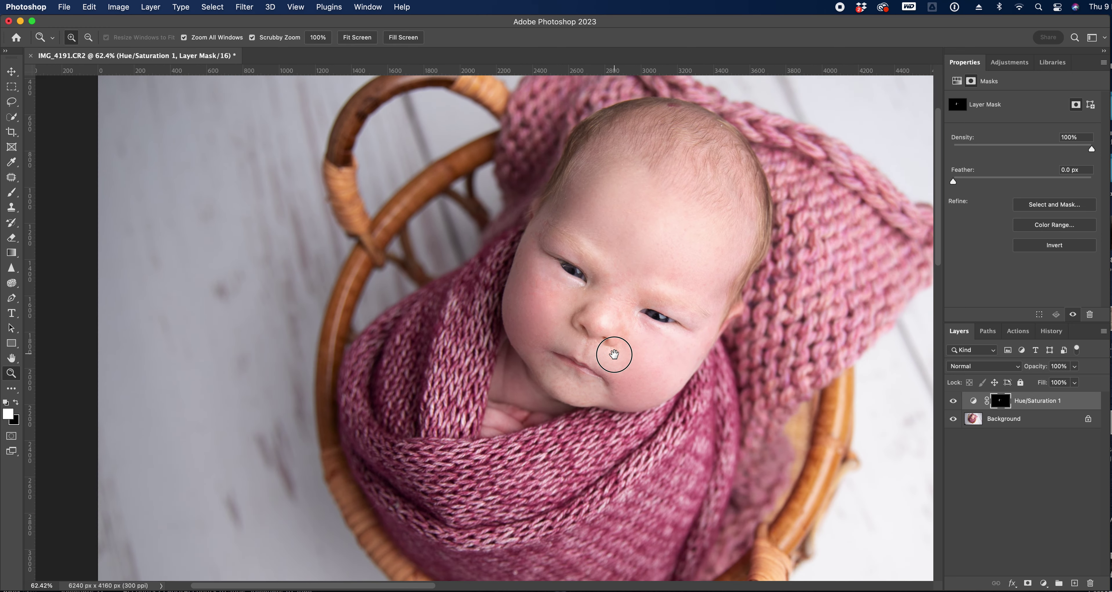
scroll(614, 354, down, 3)
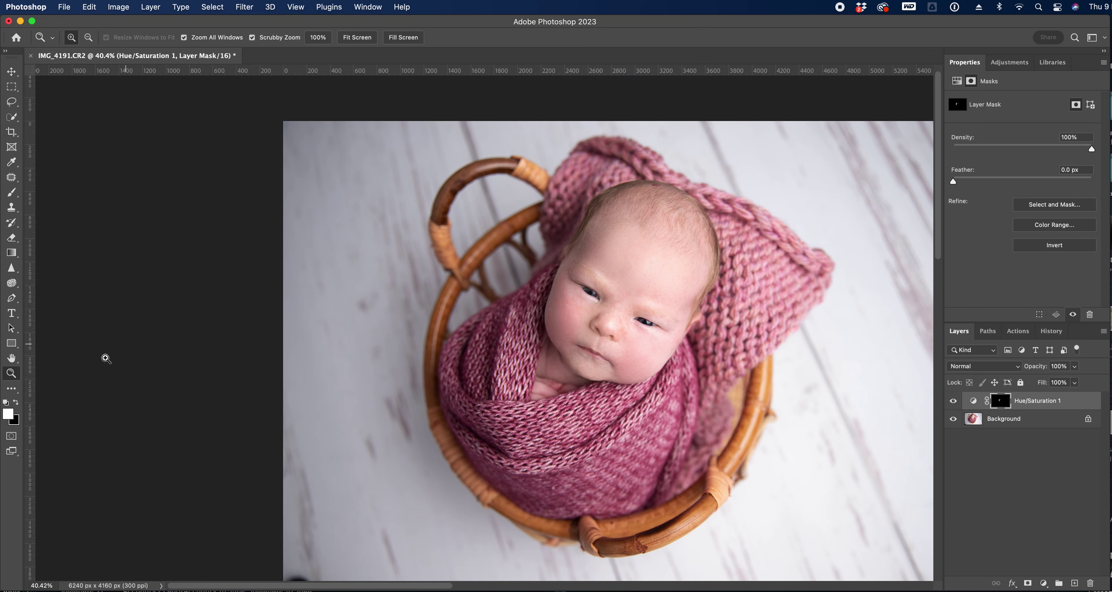
click(16, 403)
click(13, 193)
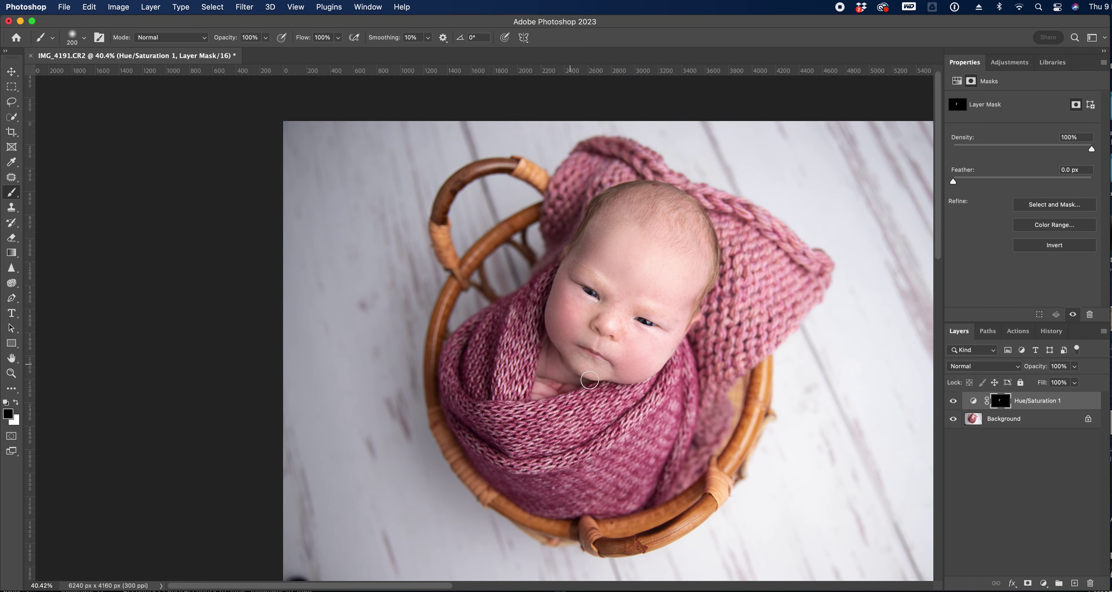
key(bracketright)
key(bracketright)
key(bracketright)
key(6)
click(1103, 331)
click(991, 556)
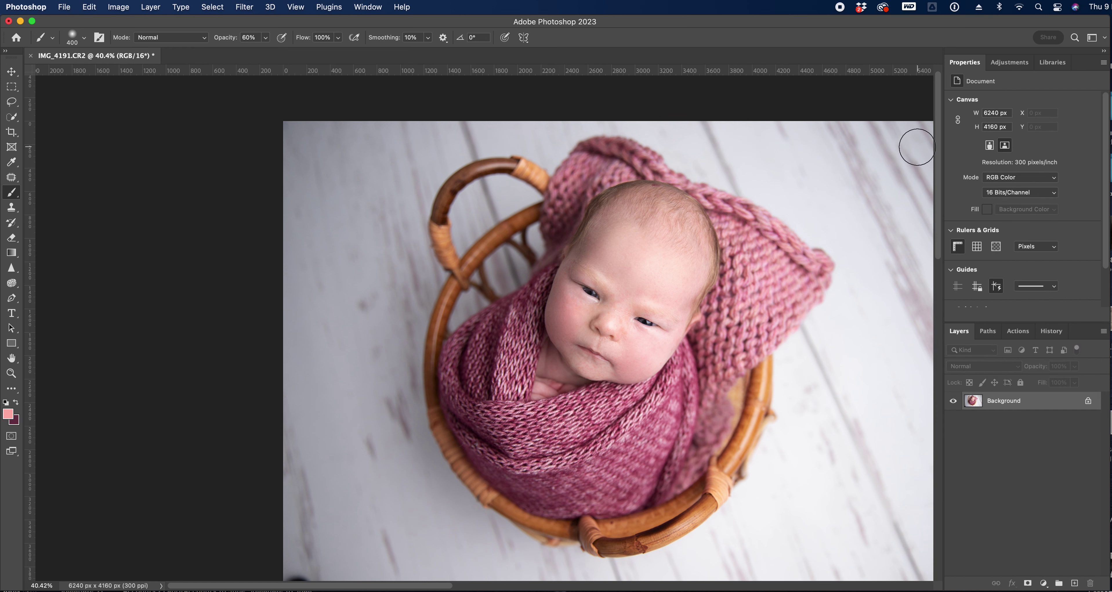
Step: Select the baby's head and face with the Quick Selection tool
key(super+l)
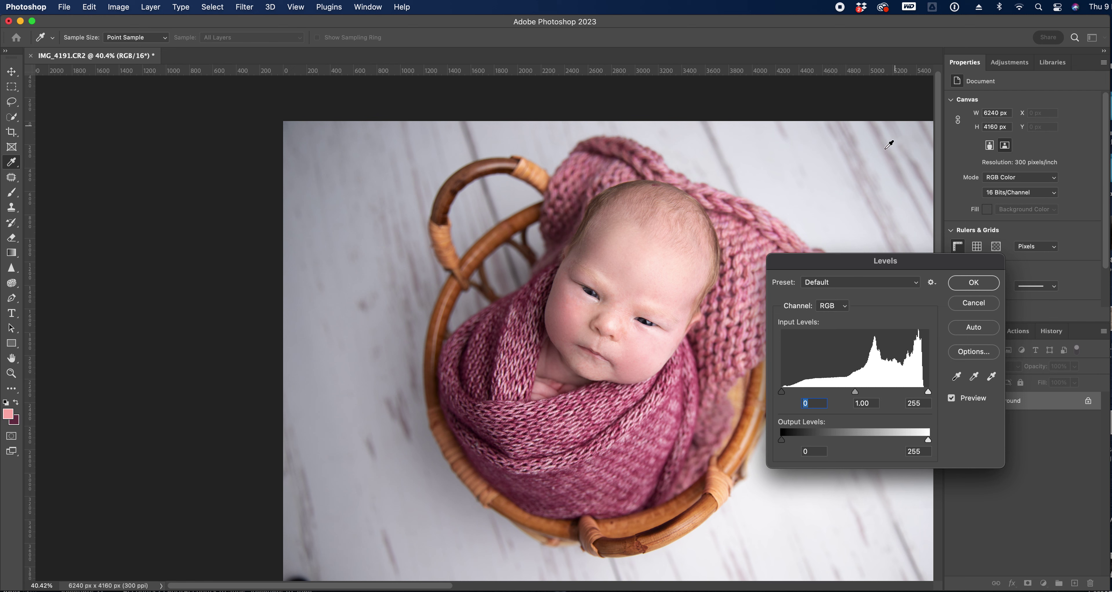
click(974, 308)
click(12, 116)
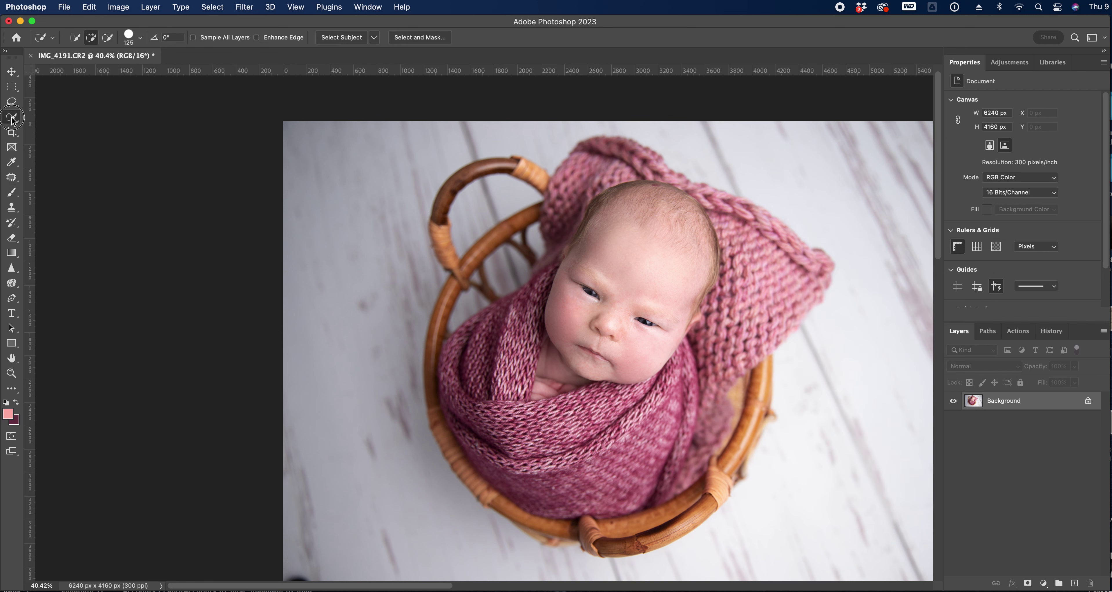
drag(648, 209, 595, 288)
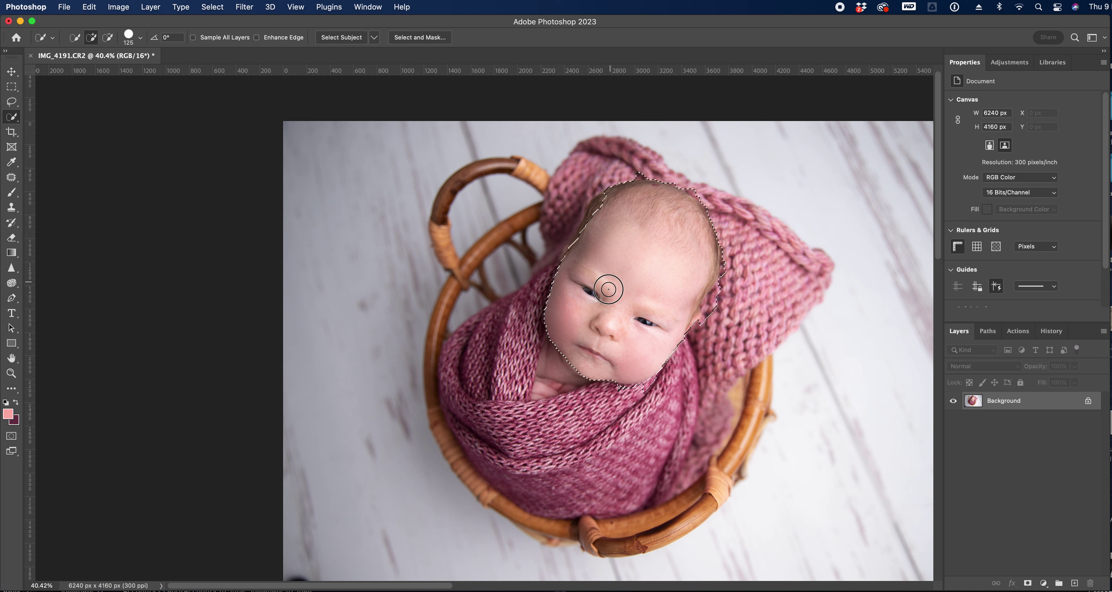
right_click(18, 119)
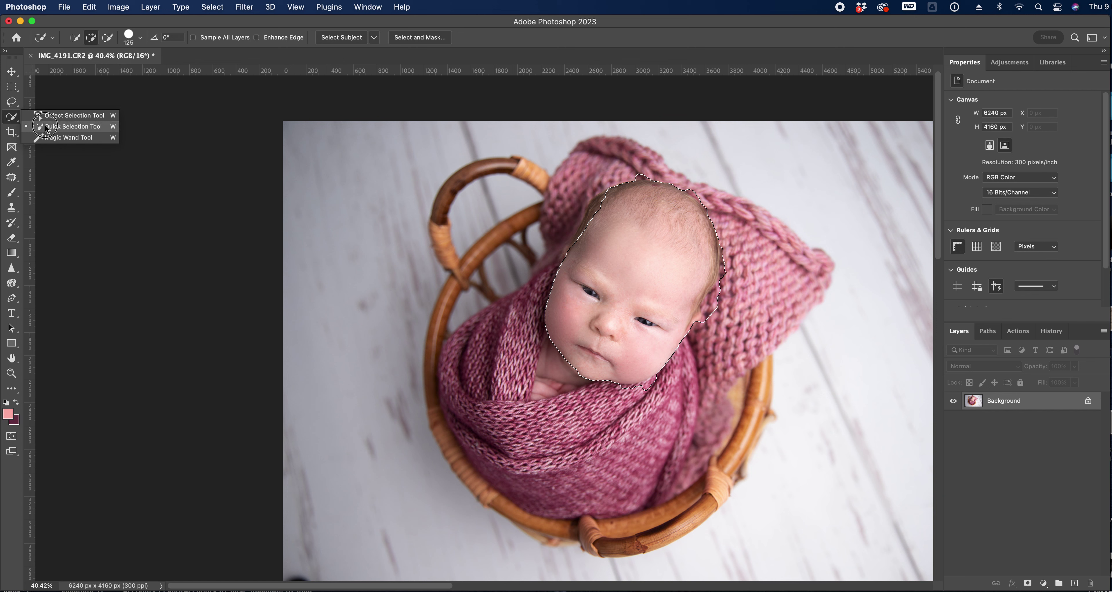
click(92, 128)
key(super+d)
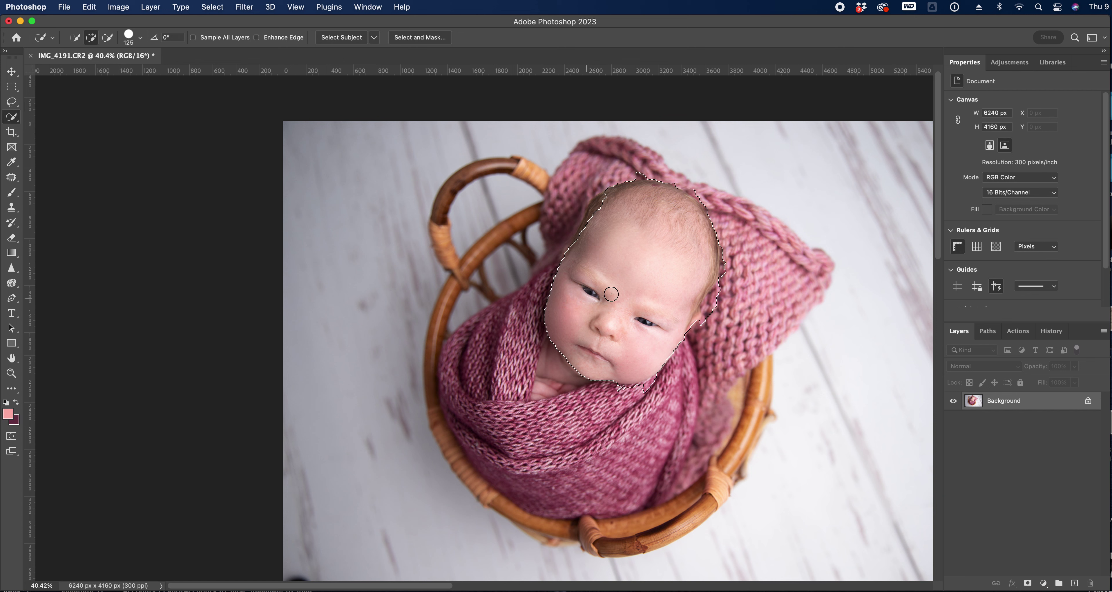
Step: Add a Levels adjustment layer masked to the selected head, set the shadow input level to 14, and flatten the image
click(1011, 62)
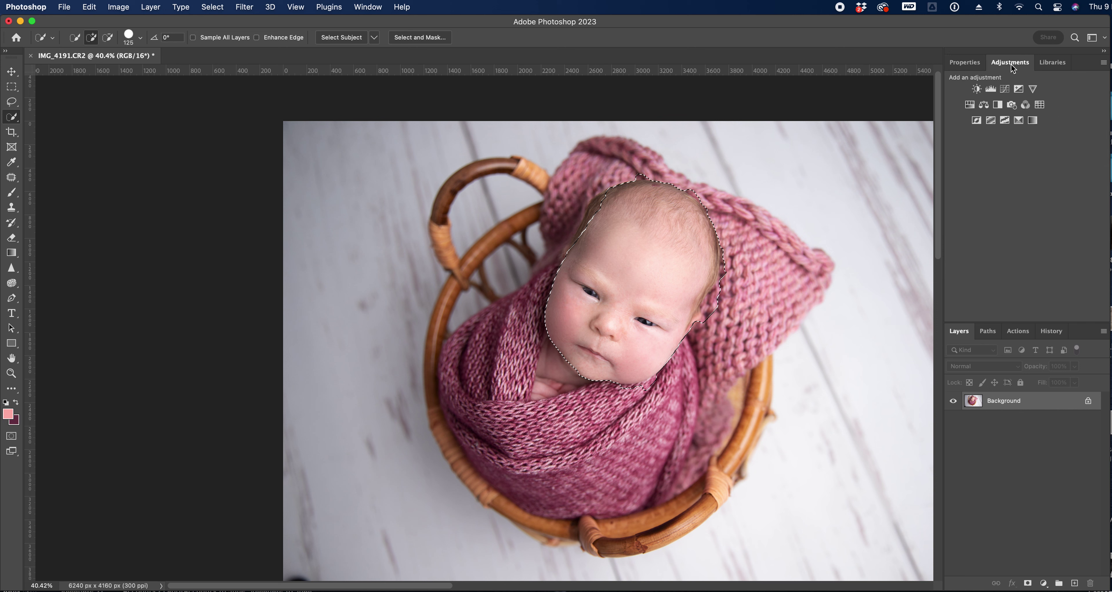
click(992, 89)
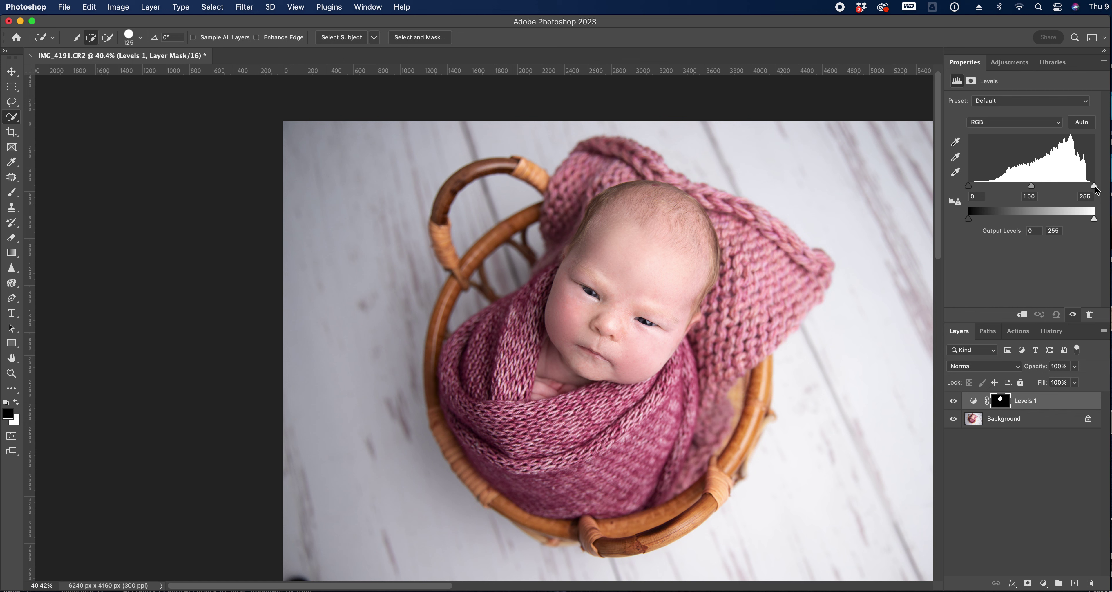
drag(969, 187, 975, 189)
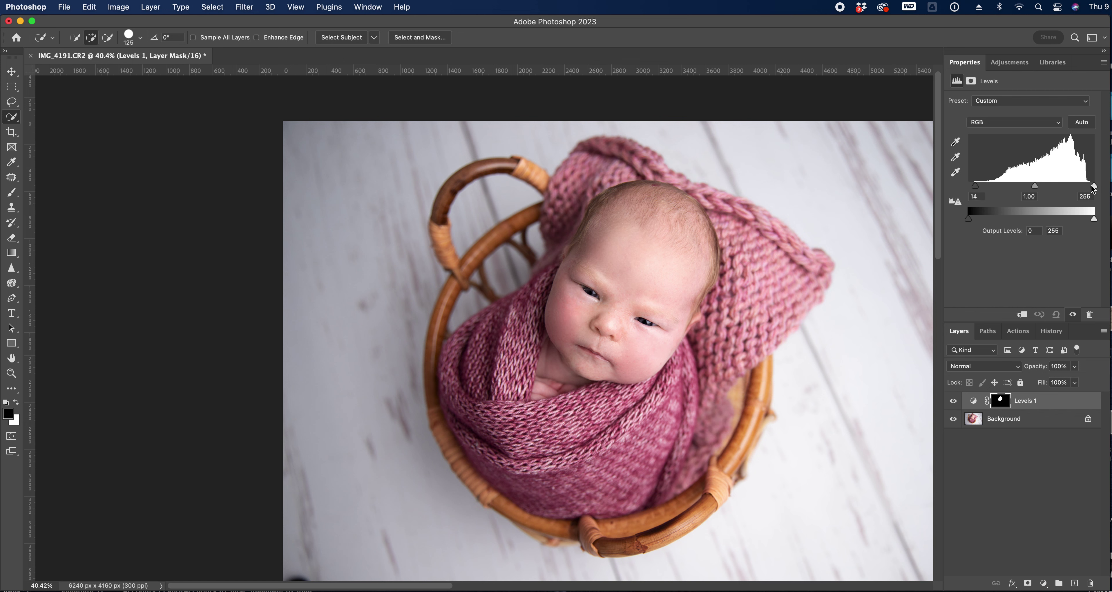
drag(1091, 186, 1097, 191)
click(1103, 331)
click(1023, 554)
Step: Run the Skin: De-Blotch Medium copy action on the flattened portrait
click(10, 376)
drag(550, 402, 524, 411)
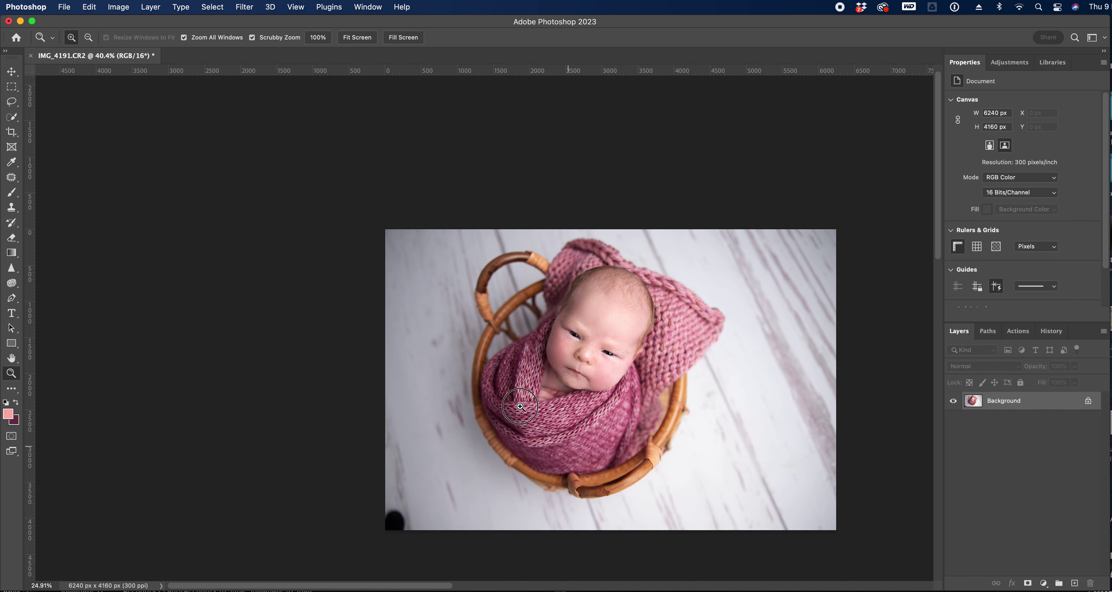
drag(590, 367, 643, 366)
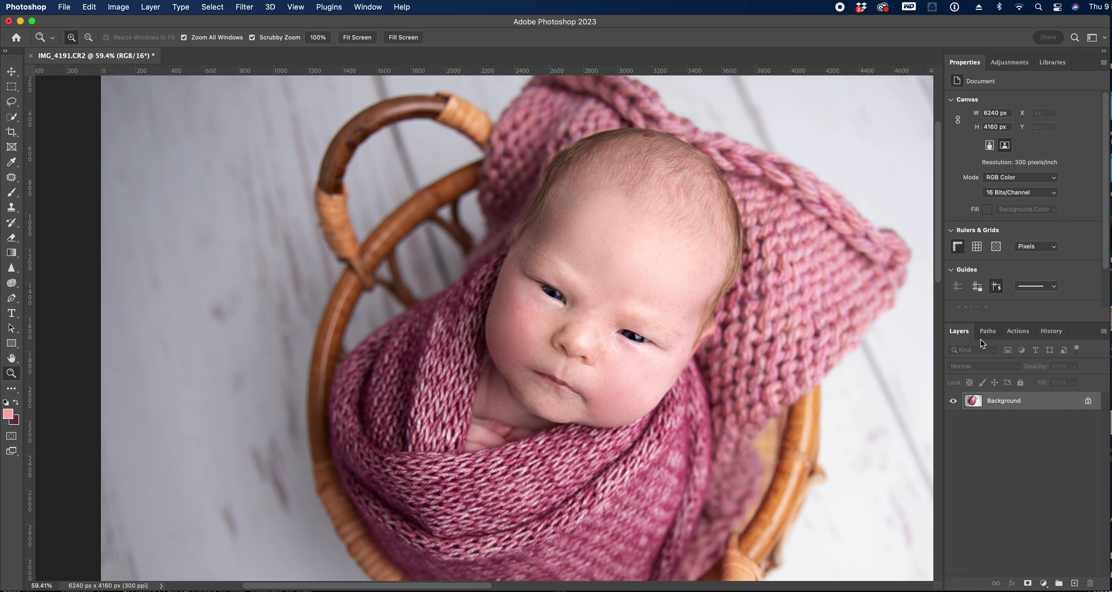
click(1026, 331)
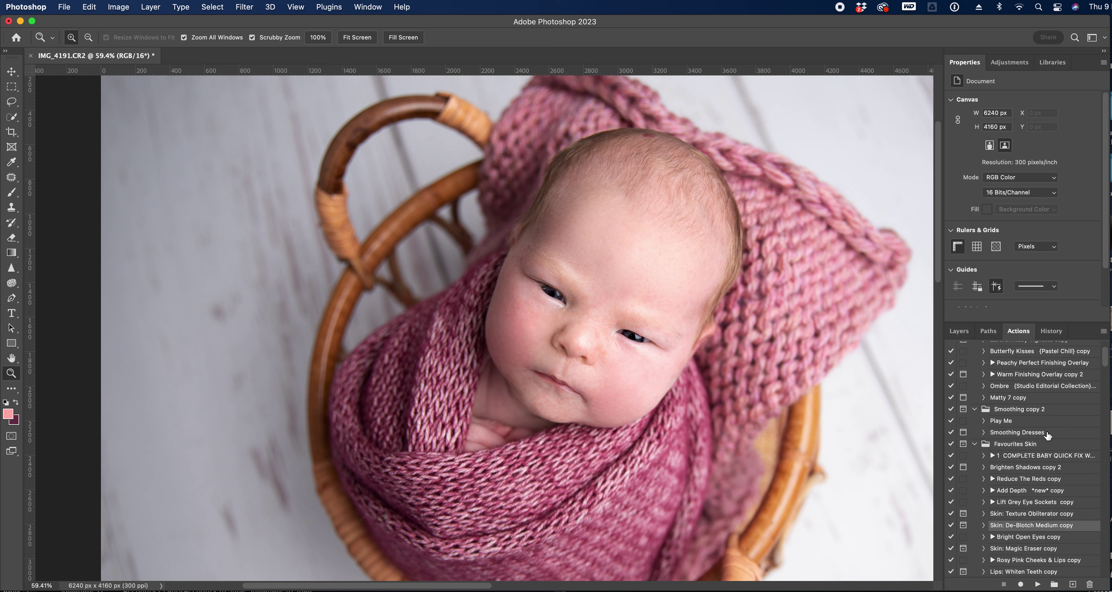
click(1038, 584)
click(601, 304)
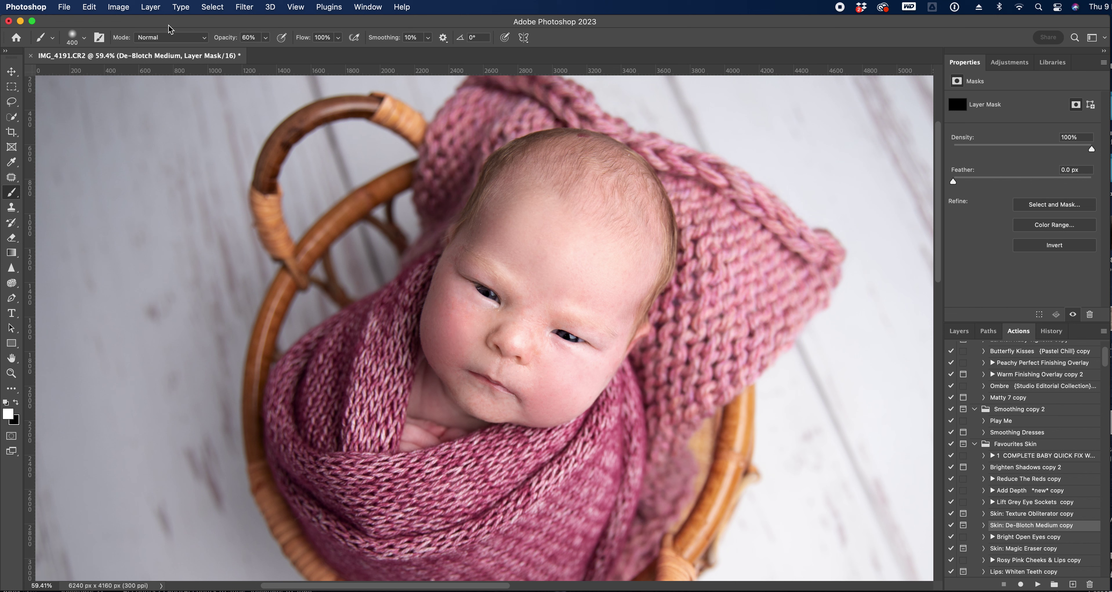
Step: Paint white at 100% opacity on the De-Blotch Medium mask over the forehead and chin, reducing the brush to 90 px for small areas
key(0)
click(553, 255)
key(bracketleft)
key(bracketleft)
key(bracketleft)
key(z)
drag(534, 398, 575, 397)
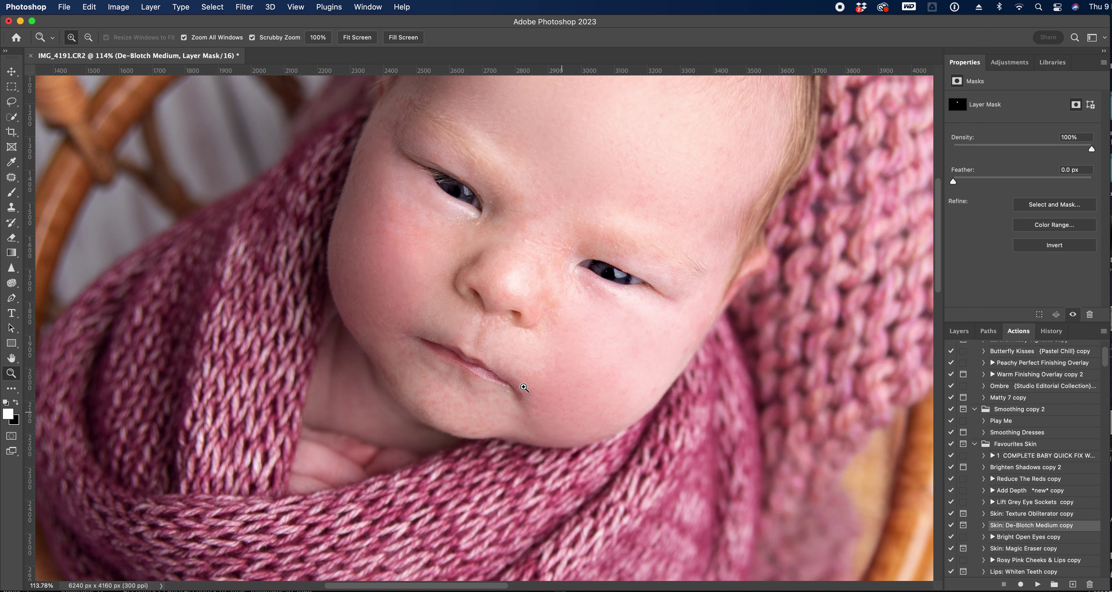
click(10, 193)
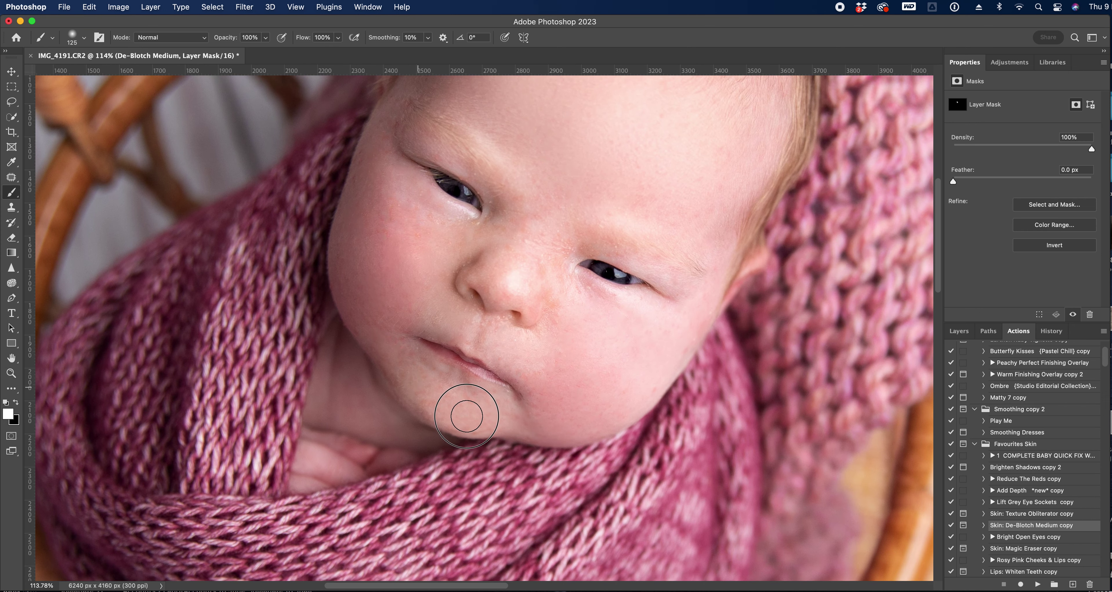
key(bracketleft)
key(bracketleft)
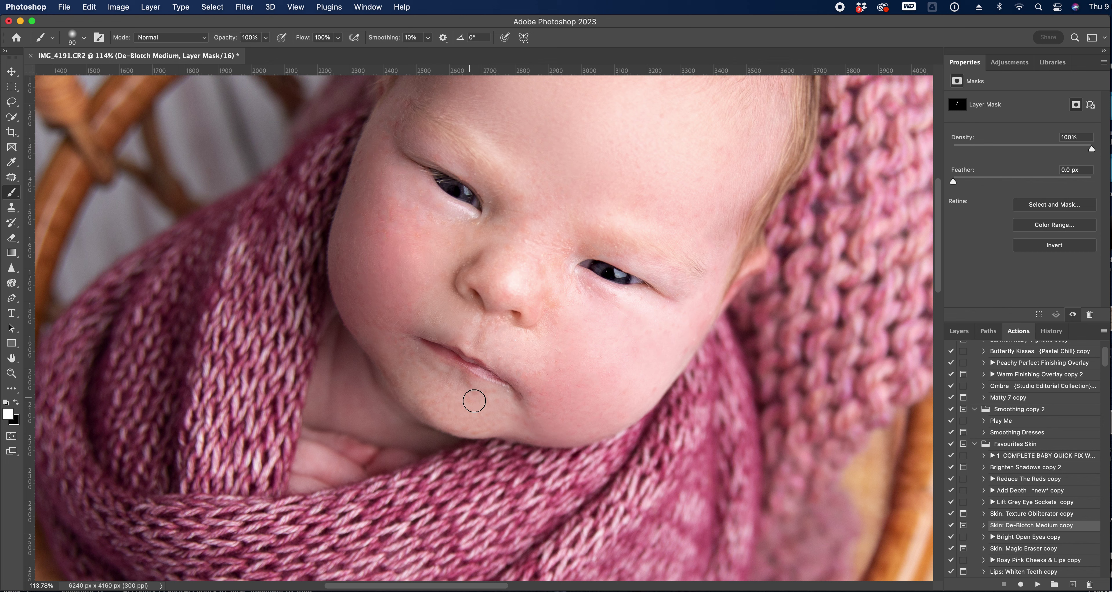
Step: Paint the de-blotch effect over more of the face with a 200 px brush, then flatten the image
key(bracketright)
key(bracketright)
key(bracketright)
key(bracketright)
key(bracketright)
drag(633, 169, 633, 231)
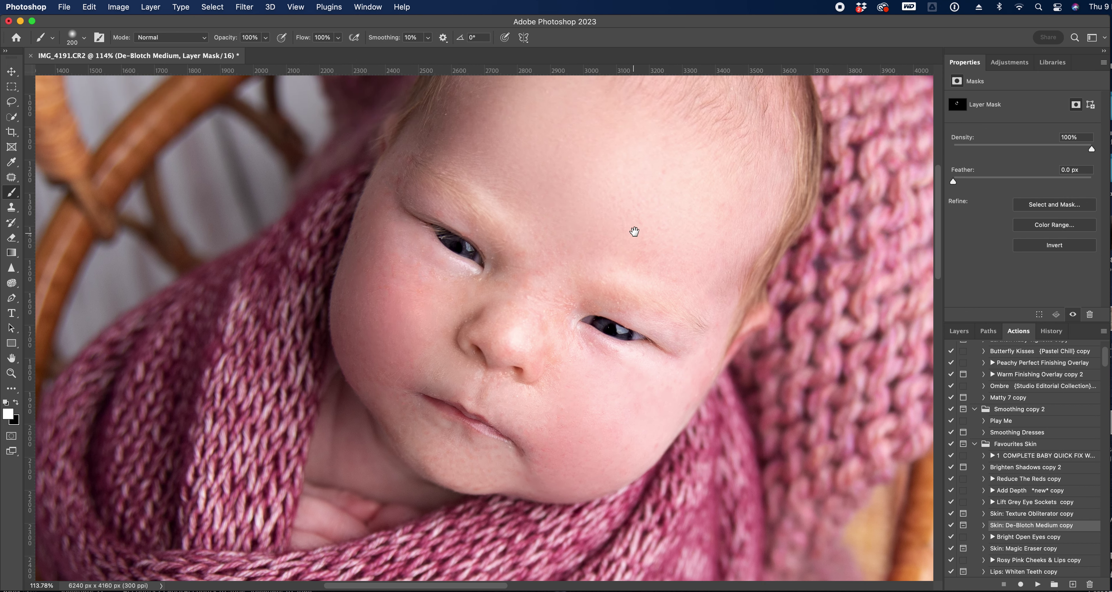
click(959, 331)
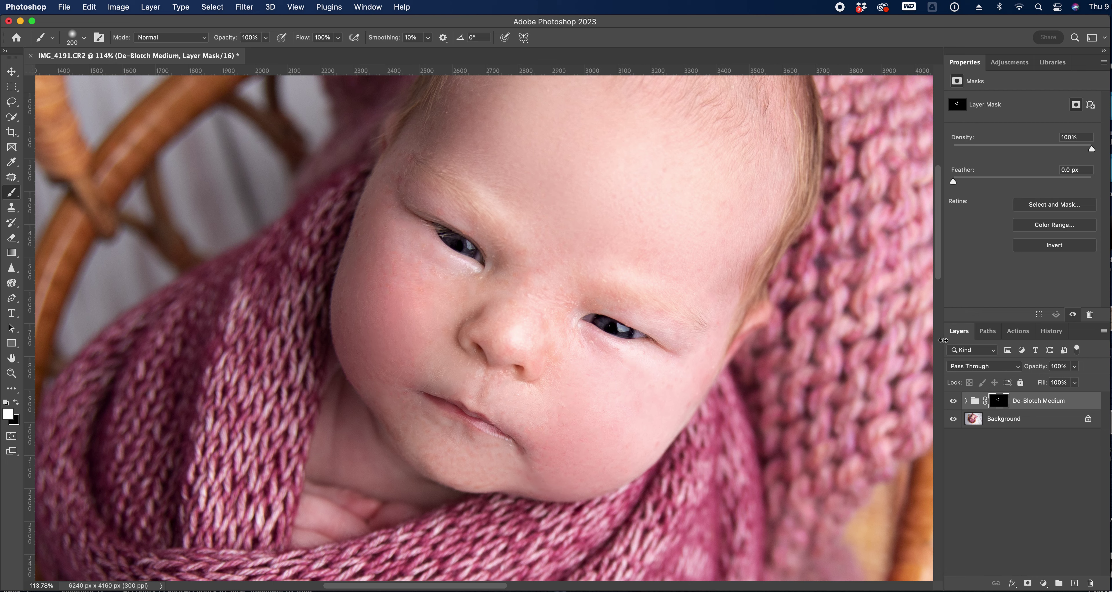
click(1103, 331)
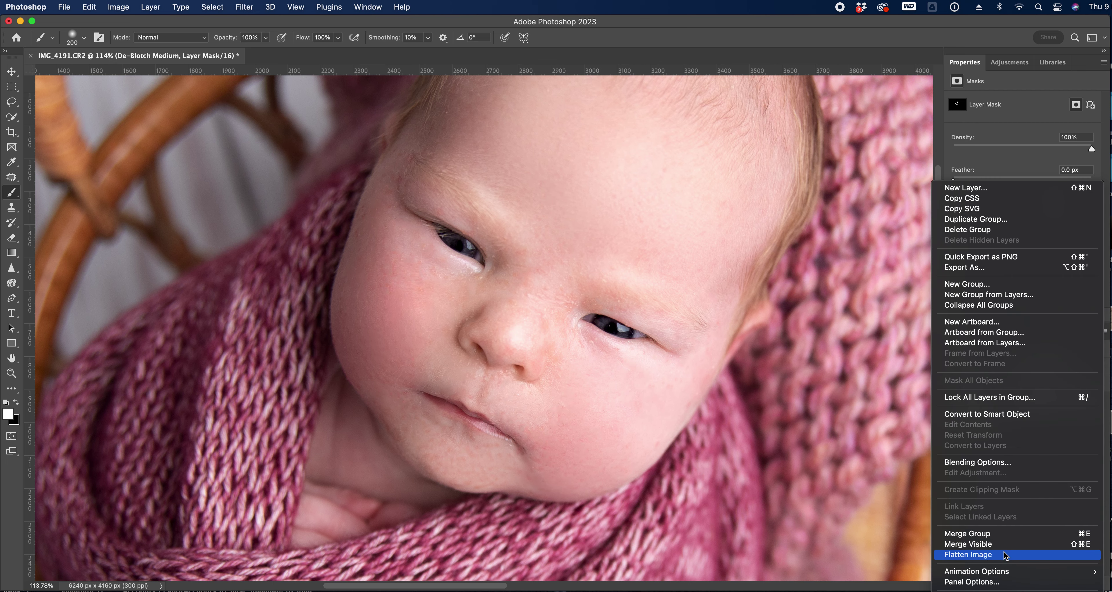
click(967, 554)
Step: Remove the small blemishes on the chin just below the lower lip with the Spot Healing Brush
key(z)
drag(476, 485, 529, 449)
click(11, 177)
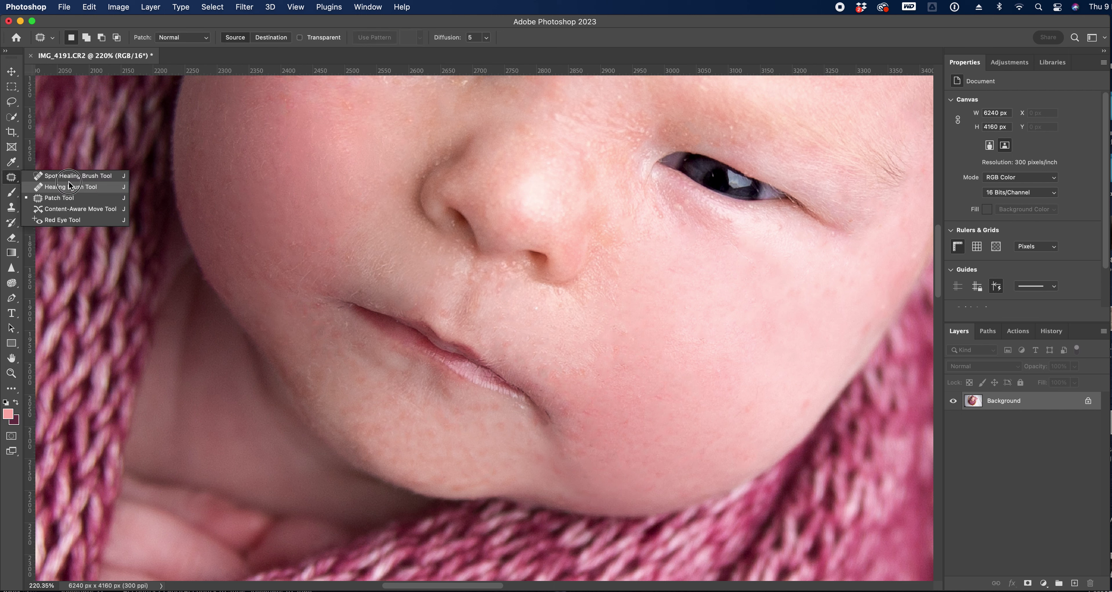
click(69, 175)
key(])
key(])
click(501, 430)
key([)
click(496, 410)
click(484, 428)
click(486, 417)
key(bracketright)
Step: Heal the remaining spots on the lower chin and beneath the corner of the mouth, adjusting the brush size
mouse_move(462, 419)
mouse_down()
mouse_move(439, 436)
mouse_move(439, 420)
mouse_move(403, 411)
mouse_move(438, 442)
mouse_move(477, 449)
mouse_move(404, 427)
mouse_move(429, 462)
mouse_up()
click(463, 452)
click(459, 480)
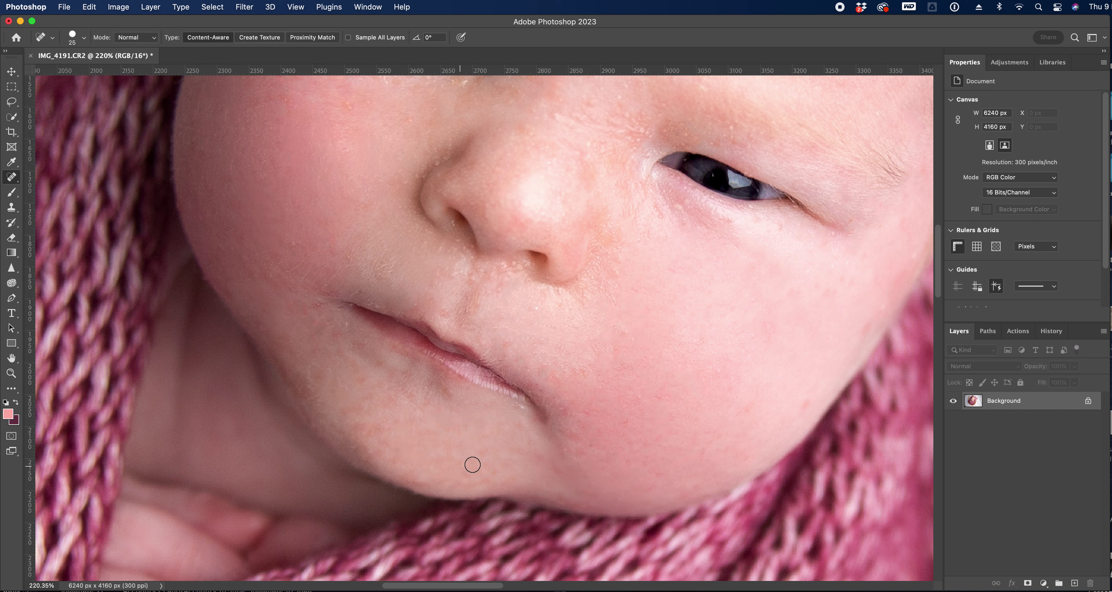
key(bracketright)
click(362, 377)
click(371, 361)
click(363, 352)
key(bracketleft)
Step: Revert the image to the Flatten Image history state, discarding the spot healing strokes
click(11, 373)
drag(423, 424, 386, 434)
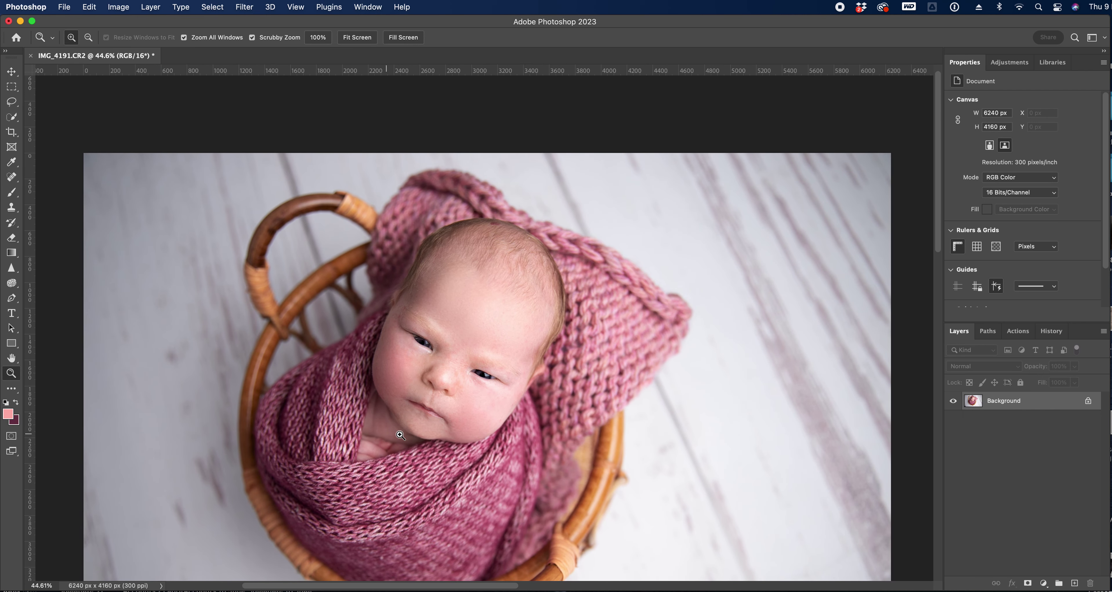
click(1051, 331)
scroll(1032, 482, up, 3)
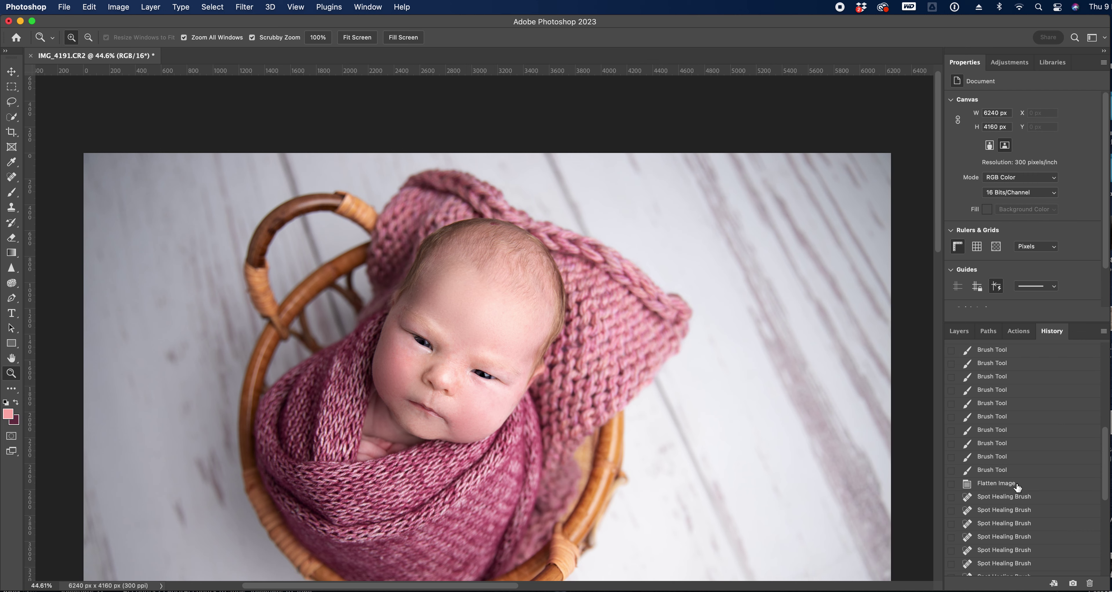
click(1059, 483)
scroll(412, 407, up, 3)
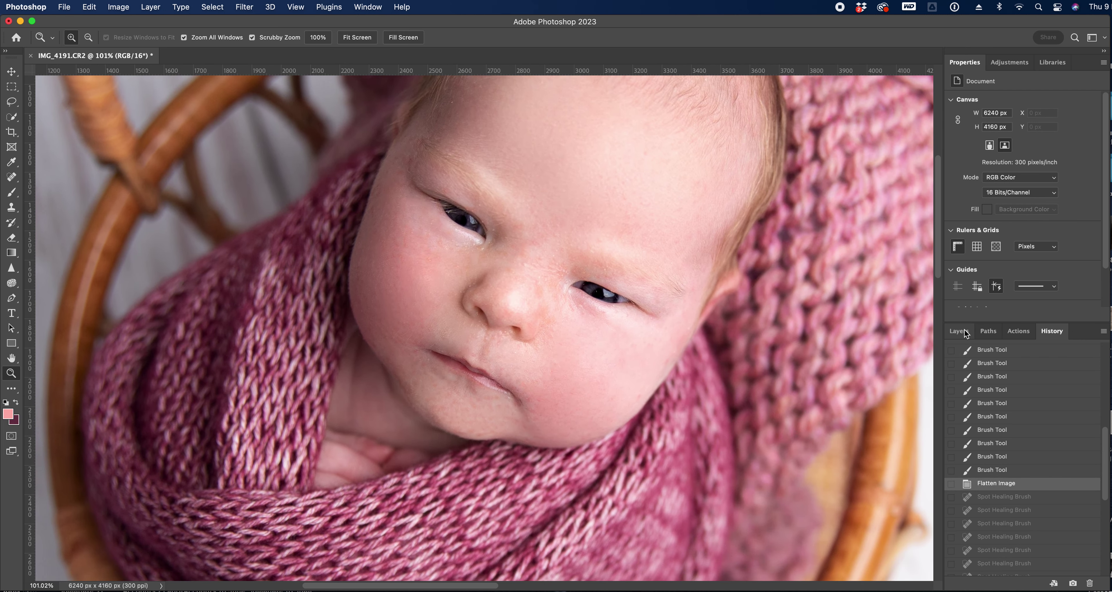
click(963, 331)
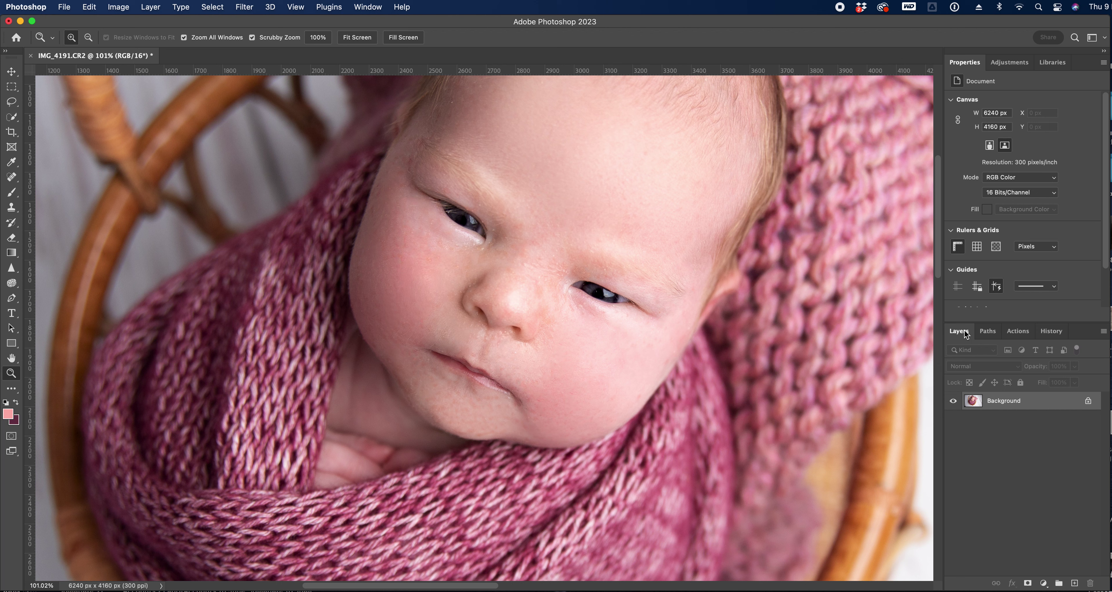
Step: Run the Frequency Separation (16 bit) copy action and activate the Brush tool on the Paint On This Layer ONLY layer
click(1022, 334)
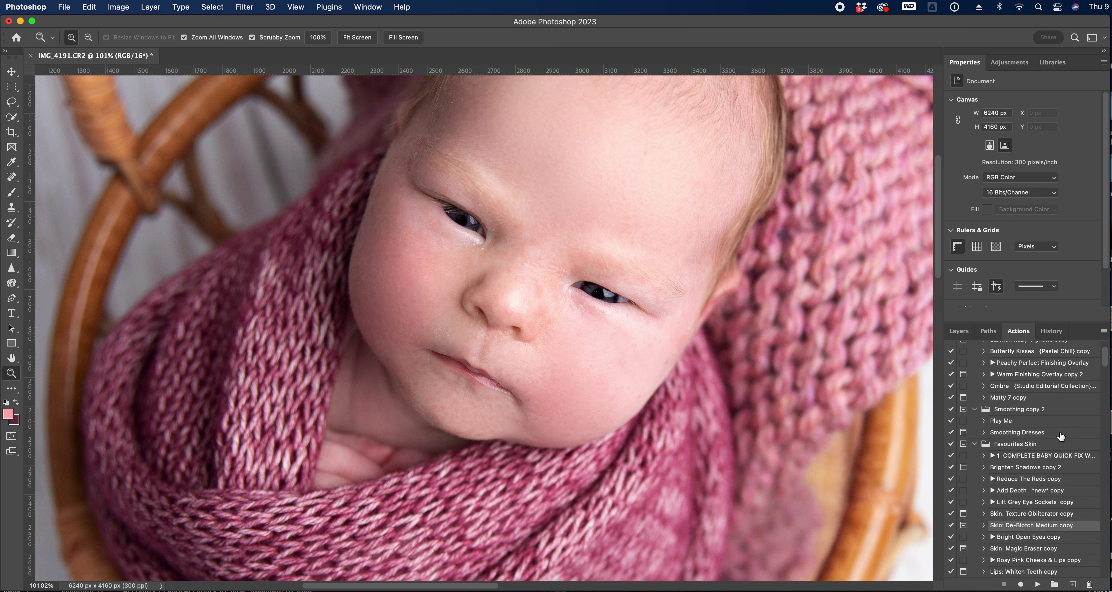
scroll(1046, 492, down, 3)
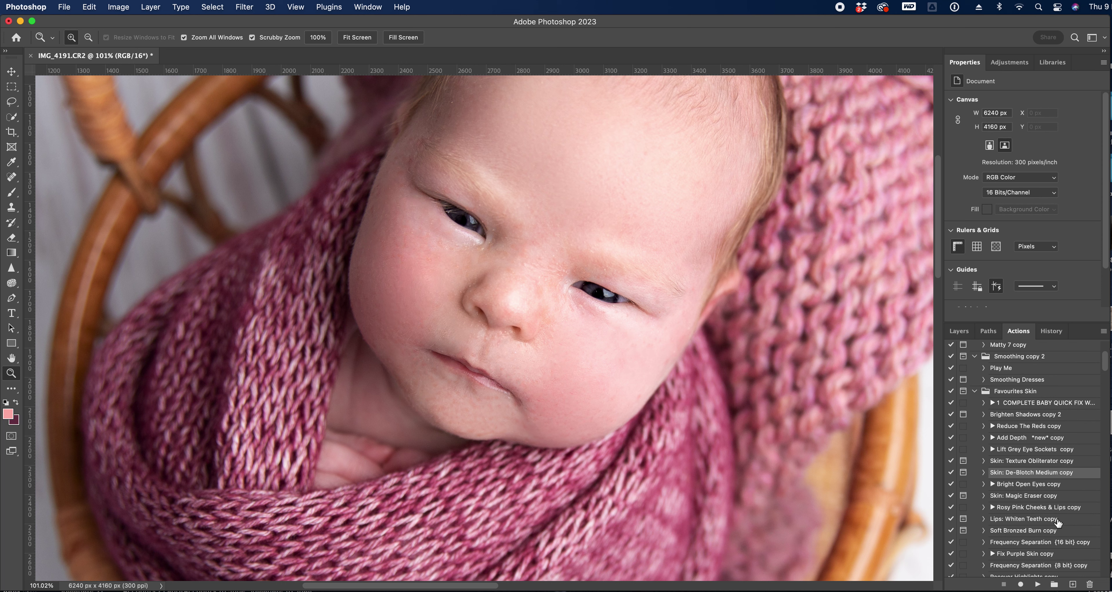
click(1072, 545)
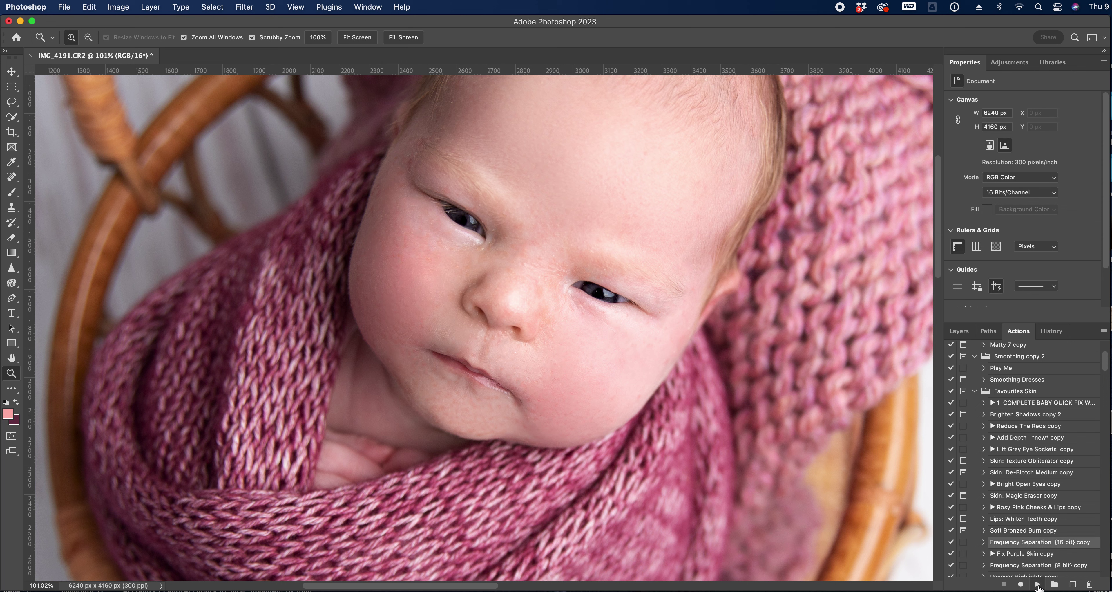
click(1037, 585)
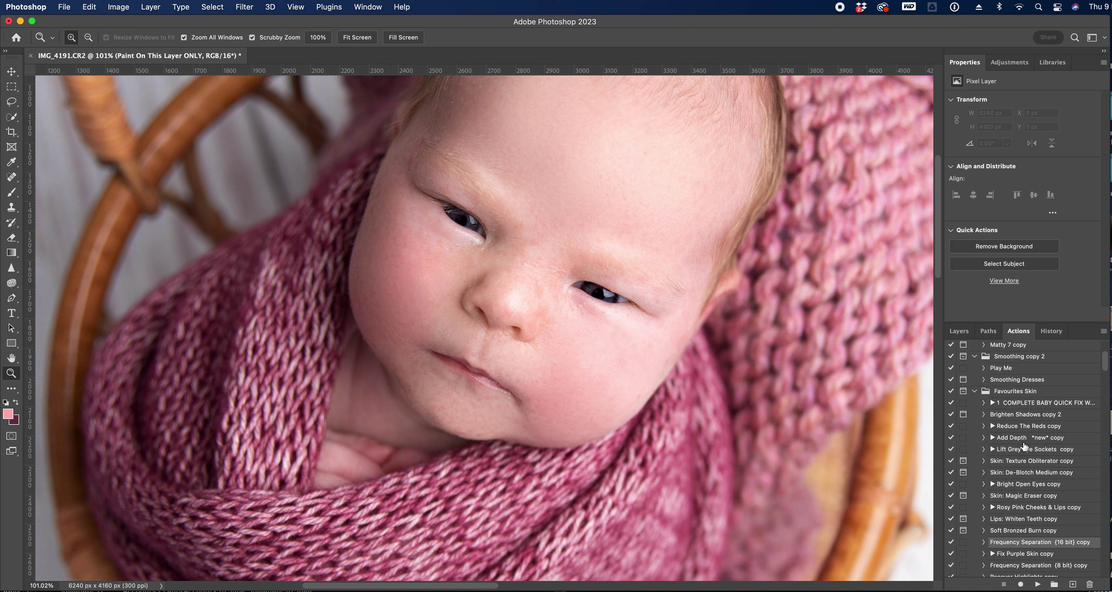
click(958, 331)
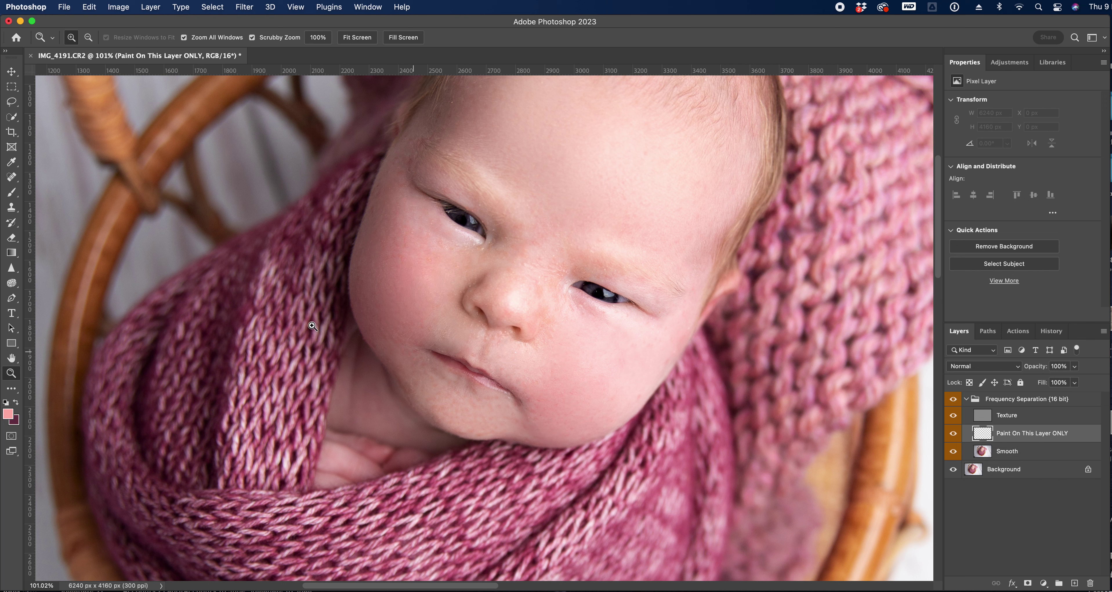
click(12, 192)
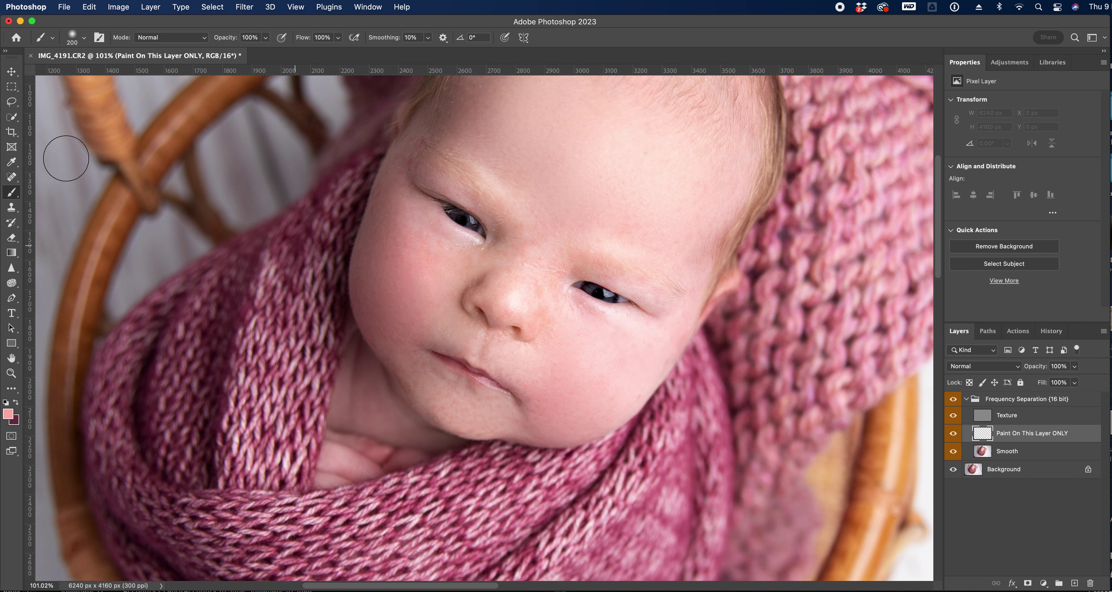
Step: Set the Brush to 12% opacity and a size of 70 for painting on the chin
click(11, 374)
drag(427, 439, 459, 427)
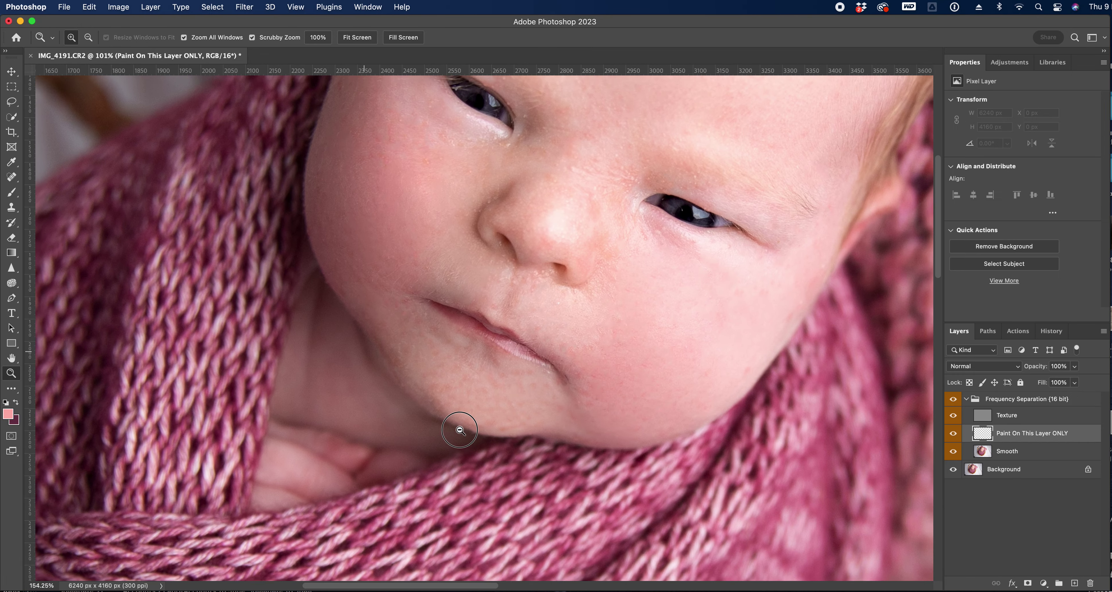
click(11, 192)
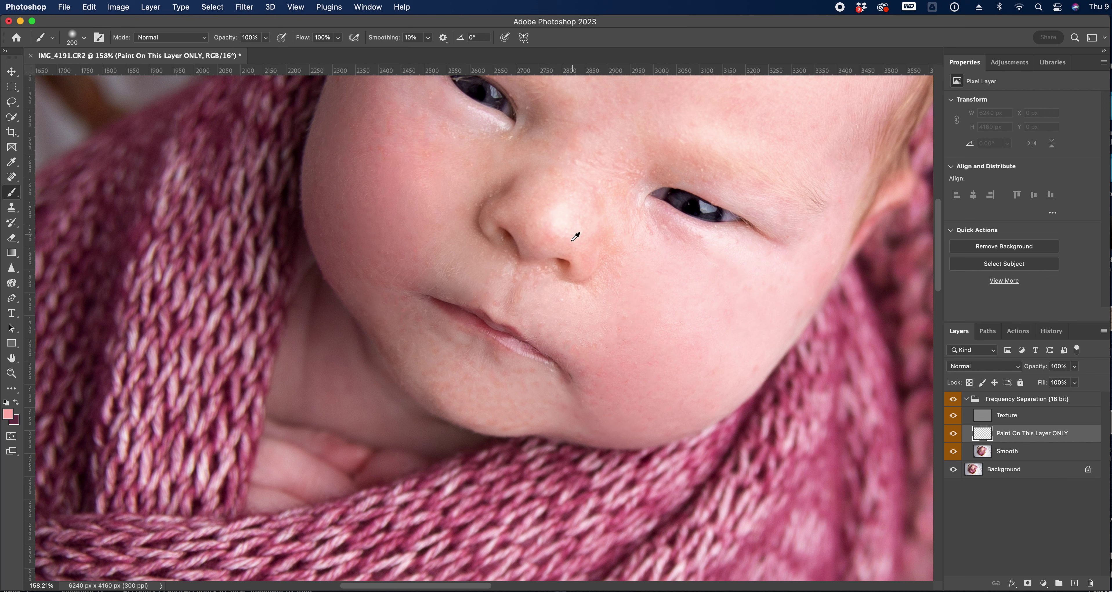
alt+click(745, 357)
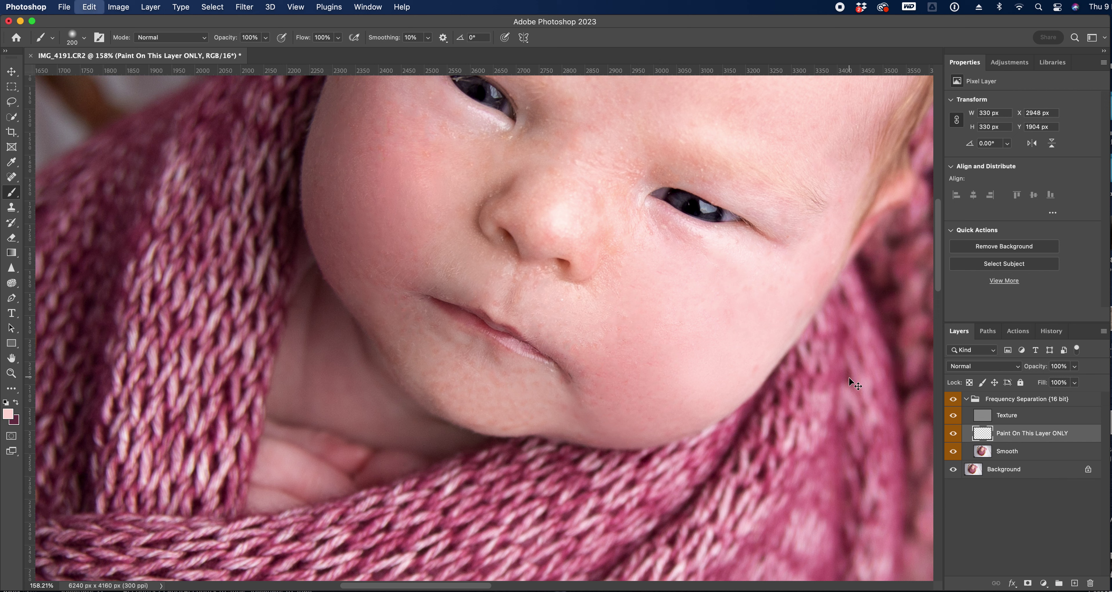
click(266, 38)
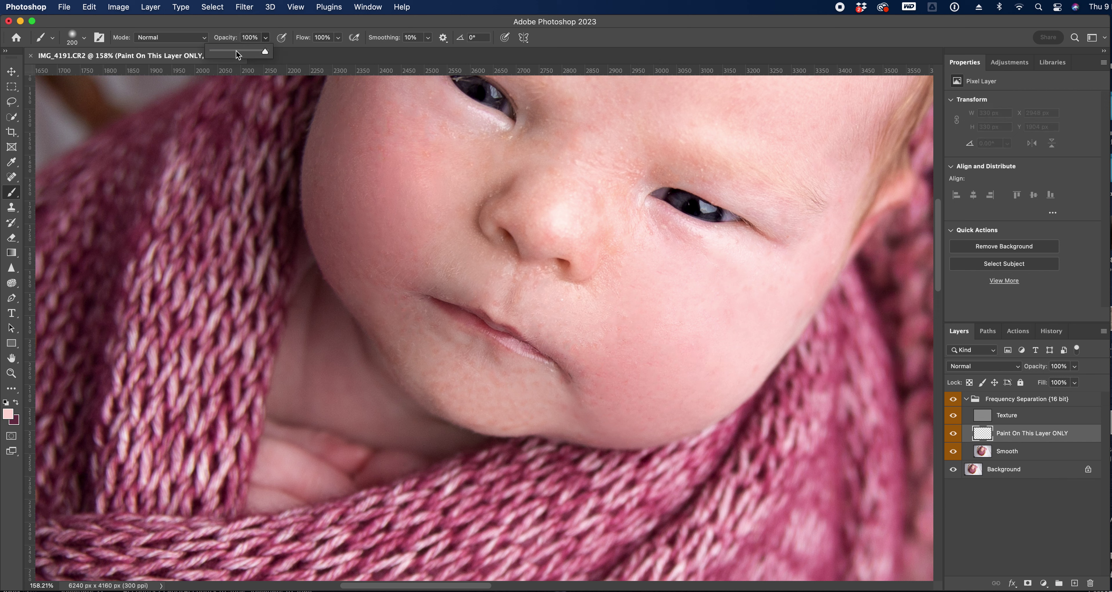
click(216, 51)
key(bracketleft)
key(bracketleft)
key(bracketleft)
key(bracketleft)
key(bracketleft)
key(bracketleft)
key(bracketleft)
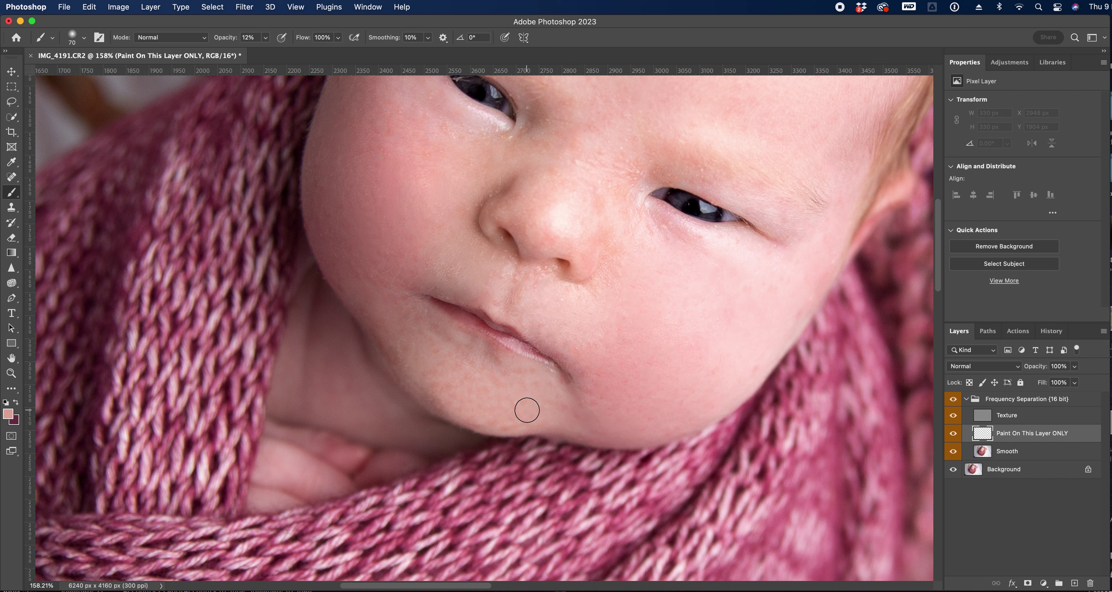
Step: Paint sampled skin tone over the blotches on the chin below the lower lip
alt+click(526, 401)
click(522, 408)
mouse_move(528, 412)
mouse_down()
mouse_move(486, 407)
mouse_move(474, 391)
mouse_up()
alt+click(493, 393)
click(489, 394)
alt+click(509, 400)
alt+click(481, 411)
alt+click(539, 406)
drag(543, 386, 529, 376)
click(560, 399)
alt+click(556, 399)
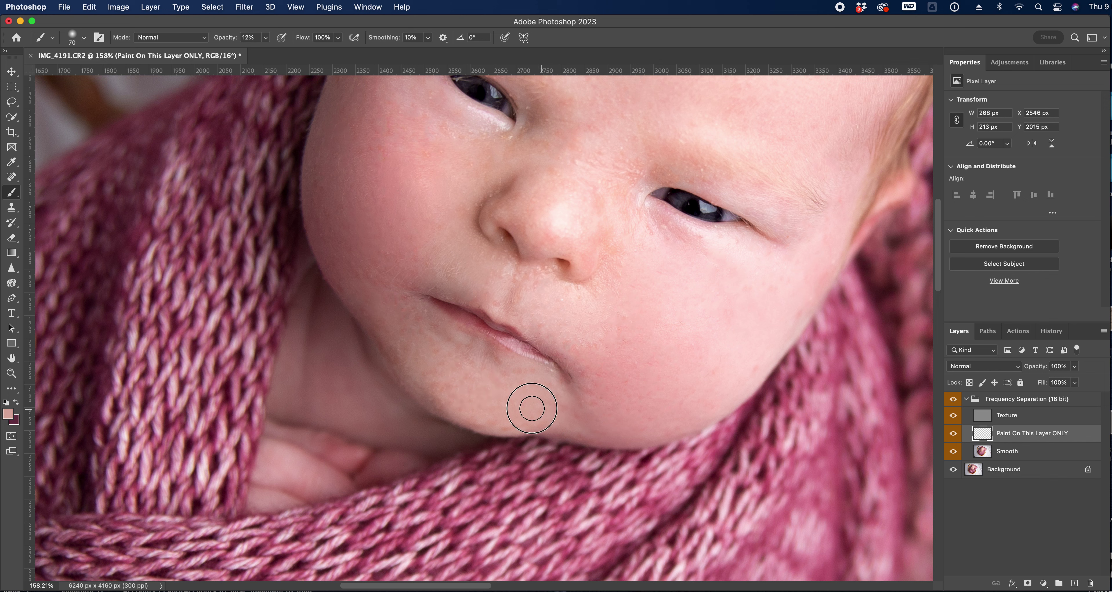
Step: Even out the lower chin edge and the skin beside the left corner of the mouth with sampled tones
alt+click(522, 416)
click(502, 421)
alt+click(492, 407)
click(486, 395)
alt+click(504, 413)
drag(482, 413, 474, 401)
alt+click(416, 336)
mouse_move(424, 330)
mouse_down()
mouse_move(431, 340)
mouse_move(400, 350)
mouse_up()
alt+click(393, 320)
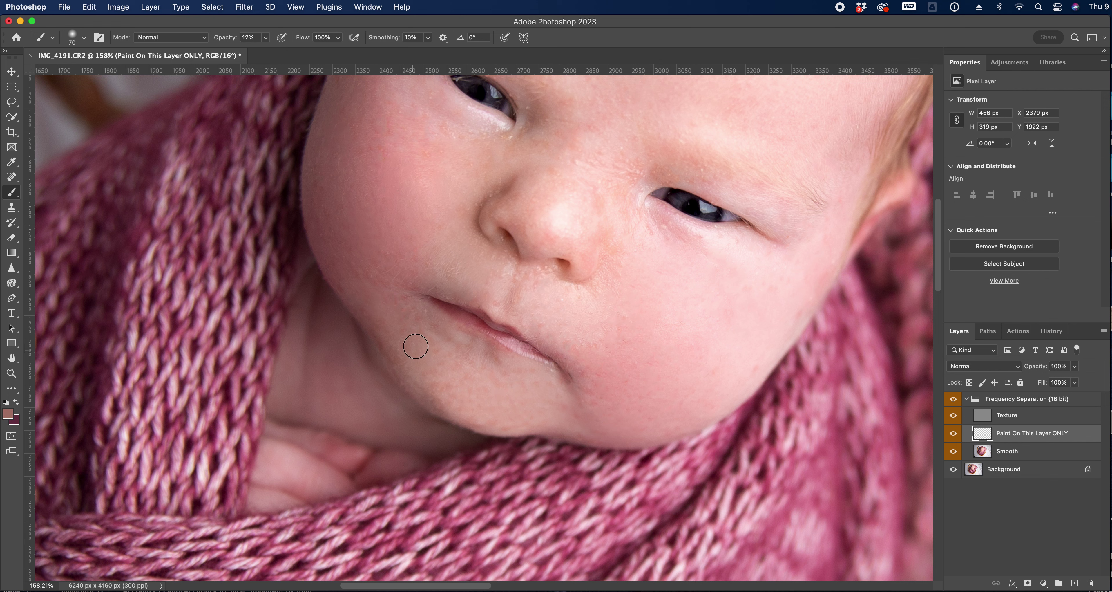
Step: Blend the patchy tones across the middle of the chin with low-opacity brush strokes
alt+click(494, 403)
mouse_move(448, 384)
mouse_down()
mouse_move(483, 404)
mouse_move(533, 388)
mouse_move(529, 378)
mouse_move(594, 399)
mouse_up()
alt+click(533, 387)
alt+click(560, 392)
Step: Smooth the uneven color between the left mouth corner and jawline, and touch up beneath the right mouth corner
alt+click(434, 351)
alt+click(414, 334)
mouse_move(414, 319)
mouse_down()
mouse_move(454, 361)
mouse_move(437, 357)
mouse_up()
alt+click(438, 345)
alt+click(437, 366)
drag(438, 367, 429, 366)
alt+click(421, 336)
mouse_move(398, 323)
mouse_down()
mouse_move(407, 350)
mouse_move(421, 324)
mouse_up()
alt+click(408, 337)
alt+click(545, 400)
alt+click(571, 378)
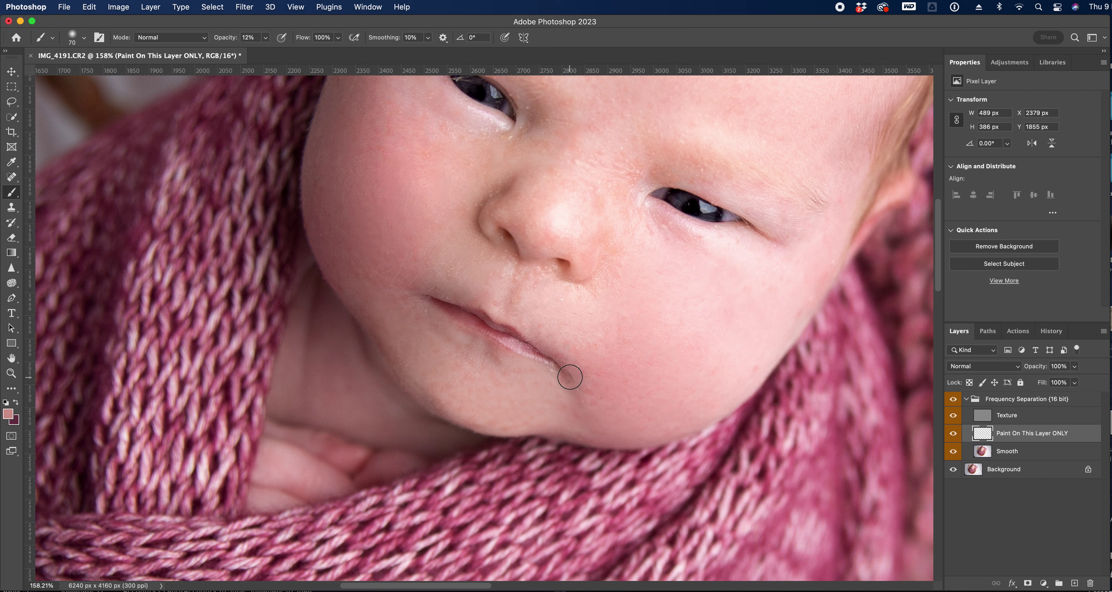
Step: Raise the Brush opacity to 23%, dab sampled color on the chin and jaw, and undo the last stroke
click(265, 38)
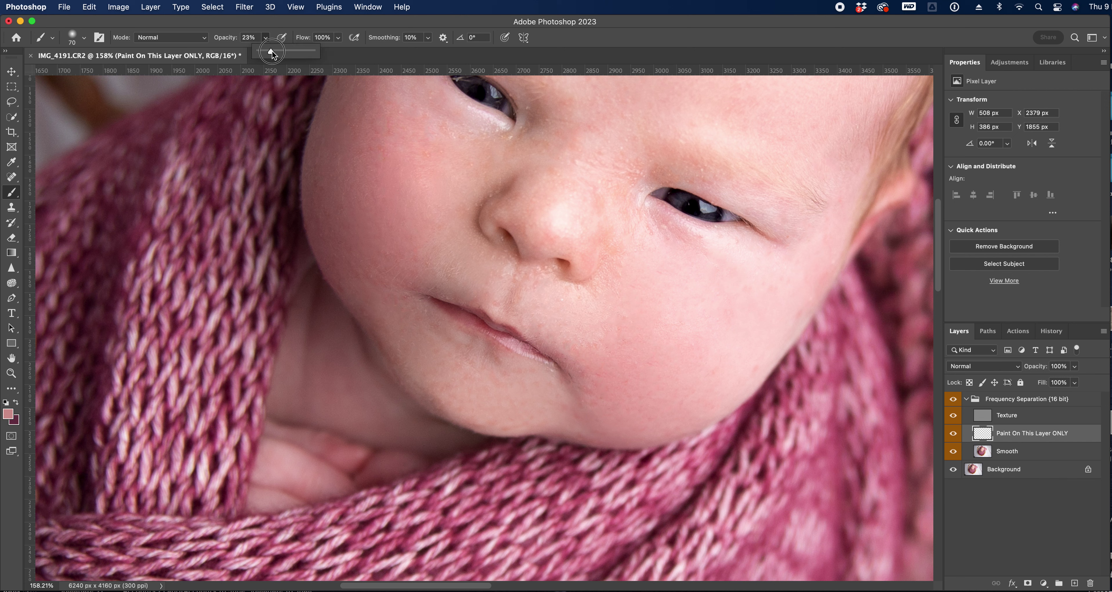
alt+click(520, 388)
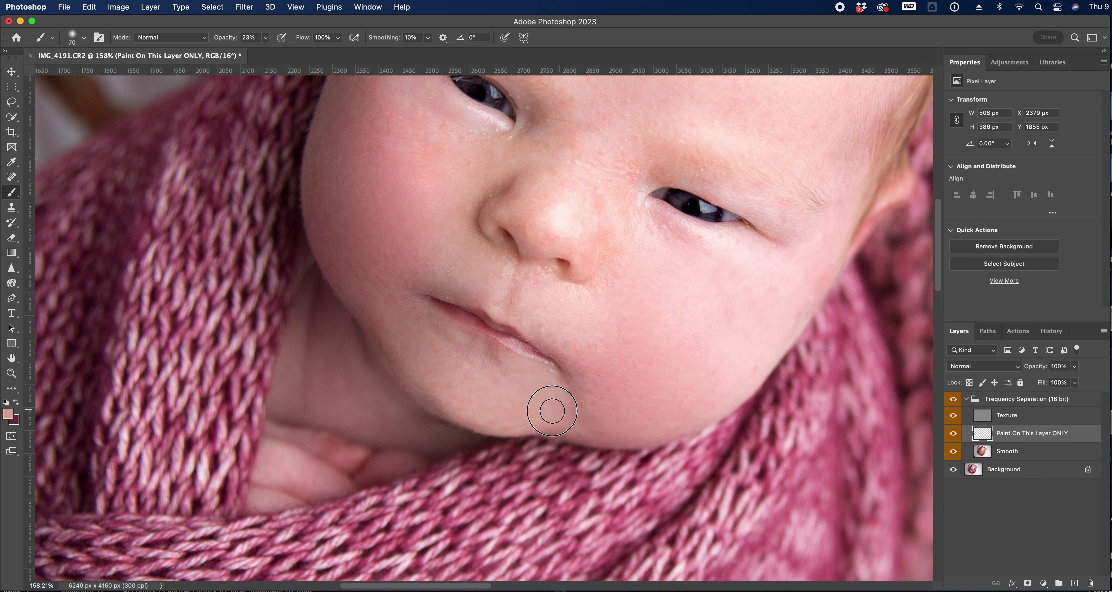
alt+click(408, 329)
alt+click(394, 314)
key(super+z)
Step: Paint sampled skin tones around the nose, above the upper lip, on the right cheek and under the right eye
alt+click(636, 298)
click(621, 275)
alt+click(554, 298)
alt+click(488, 270)
click(492, 257)
alt+click(488, 269)
alt+click(586, 321)
alt+click(545, 310)
alt+click(618, 377)
alt+click(591, 395)
alt+click(685, 264)
Step: Sample nearby skin and paint over the remaining blotches along the left side and center of the chin
drag(475, 429, 519, 438)
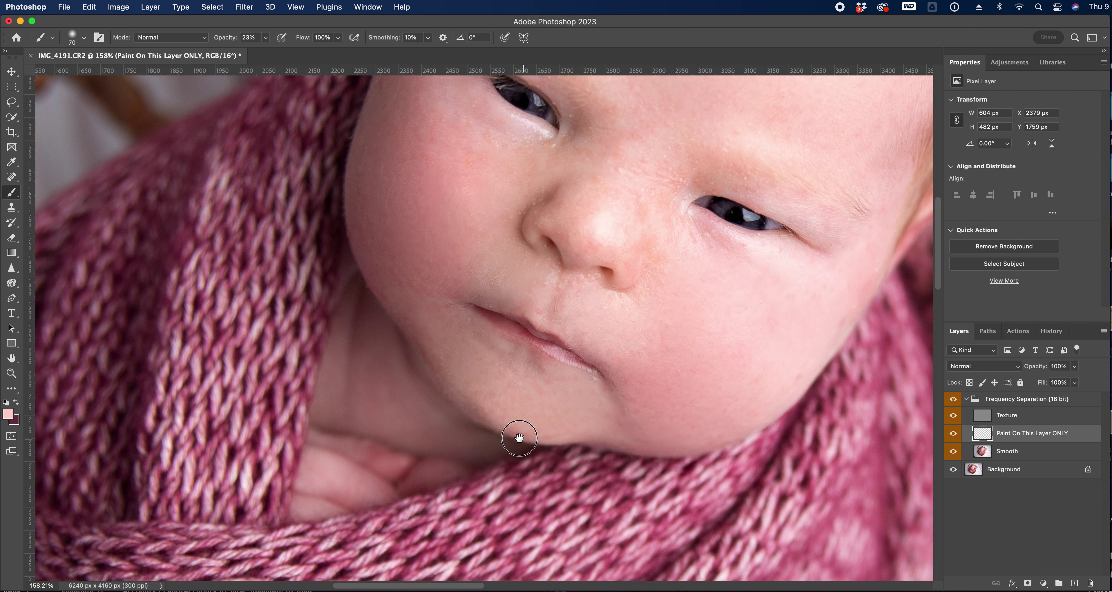
alt+click(506, 403)
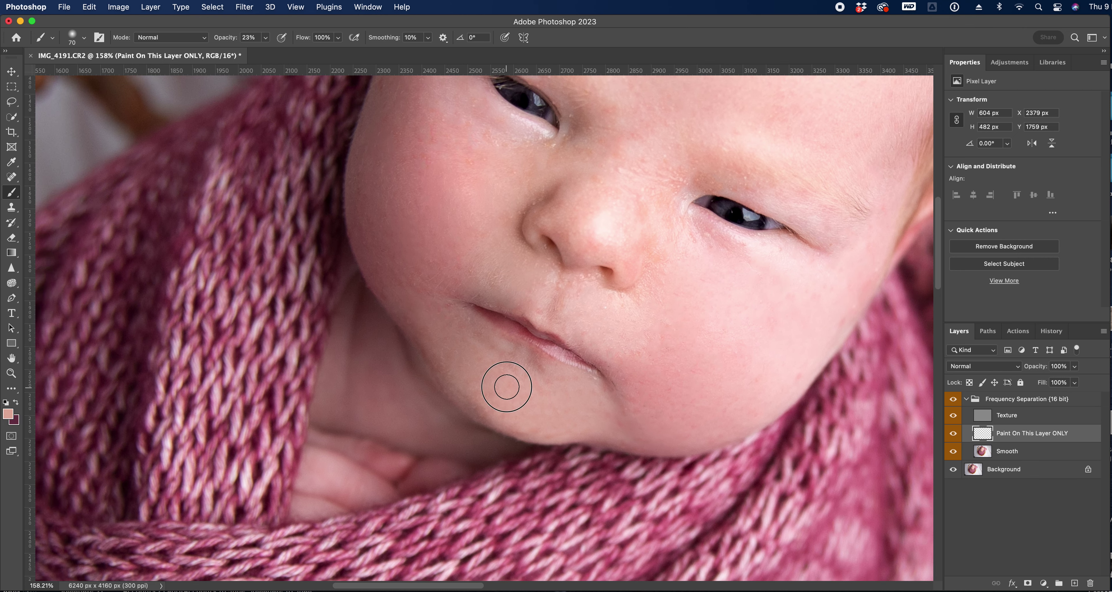
alt+click(492, 373)
alt+click(459, 359)
alt+click(476, 352)
alt+click(514, 394)
alt+click(523, 402)
alt+click(547, 408)
alt+click(534, 414)
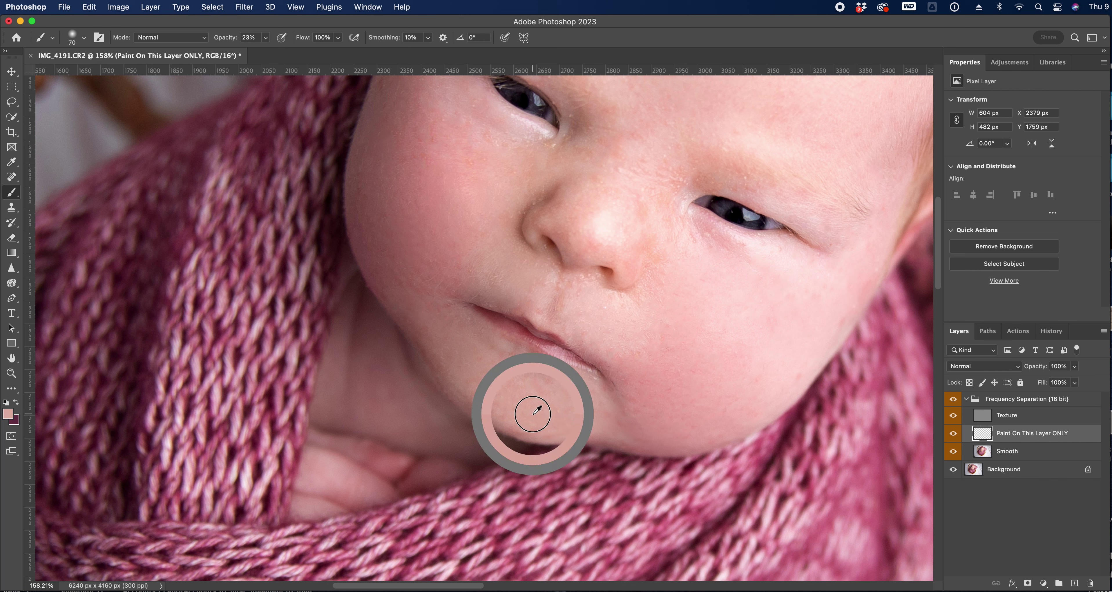
alt+click(534, 413)
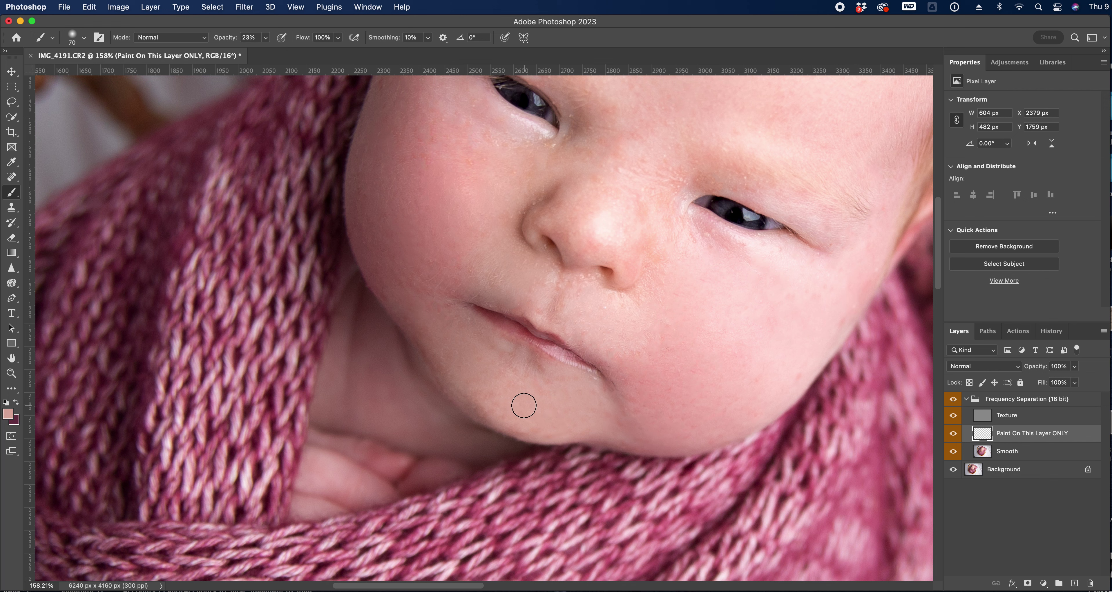
Step: Even the tone beneath the right mouth corner, beside the left mouth corner and along the lower right chin
alt+click(543, 409)
alt+click(559, 391)
alt+click(578, 393)
alt+click(435, 315)
click(438, 327)
alt+click(639, 433)
alt+click(620, 417)
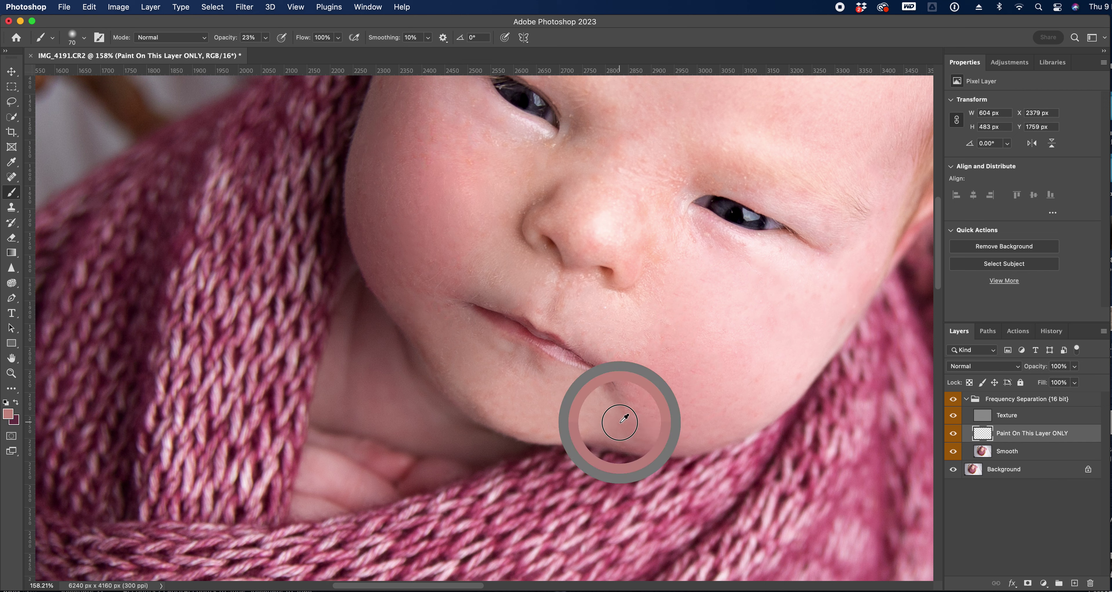
drag(605, 402, 646, 443)
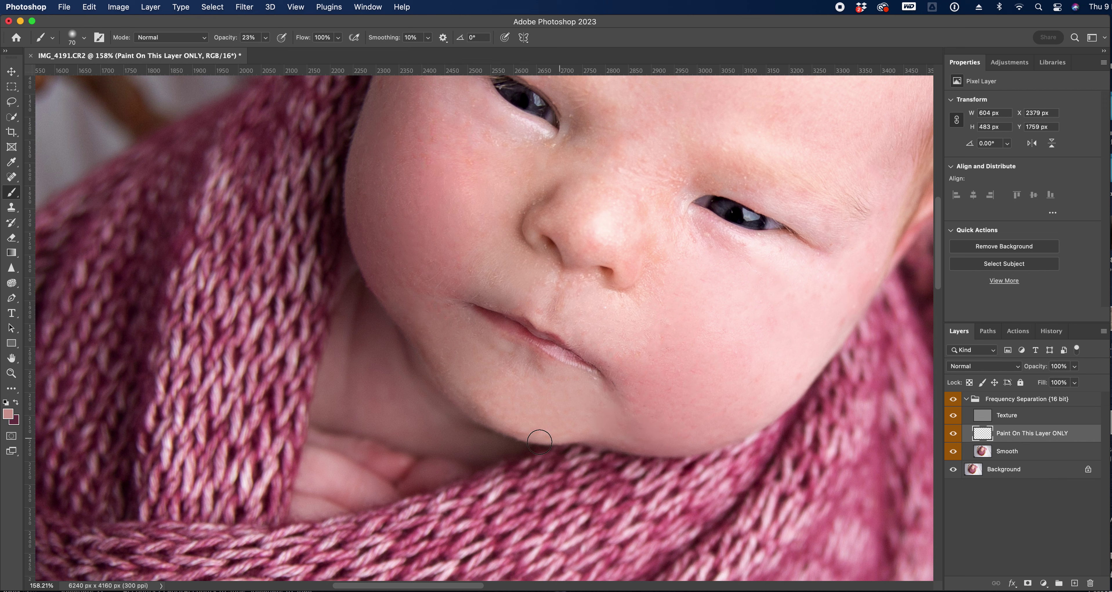
Step: Toggle the paint layer's visibility to check it, and set the Eraser to 43% opacity with a larger tip
click(954, 437)
click(955, 437)
click(11, 237)
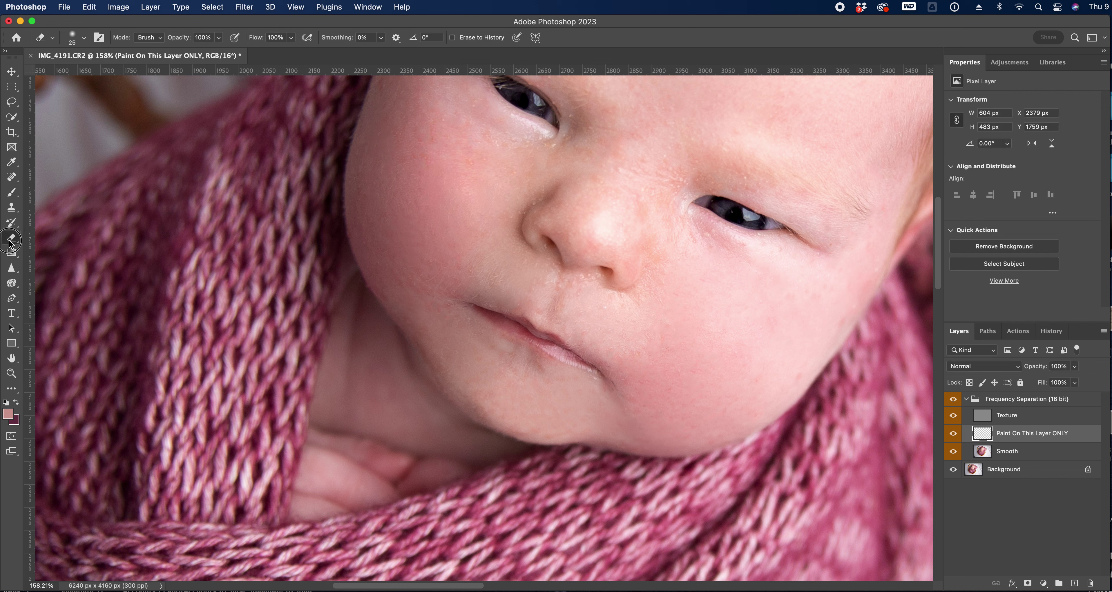
click(219, 38)
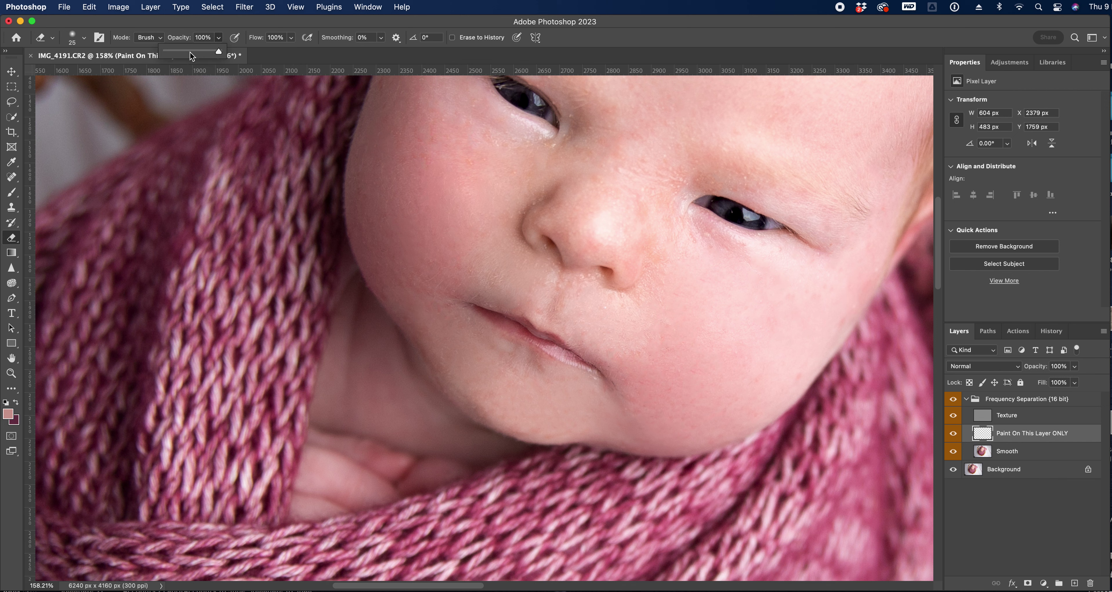
click(642, 479)
key(bracketright)
key(bracketright)
key(bracketright)
key(bracketright)
key(bracketright)
key(bracketright)
key(bracketright)
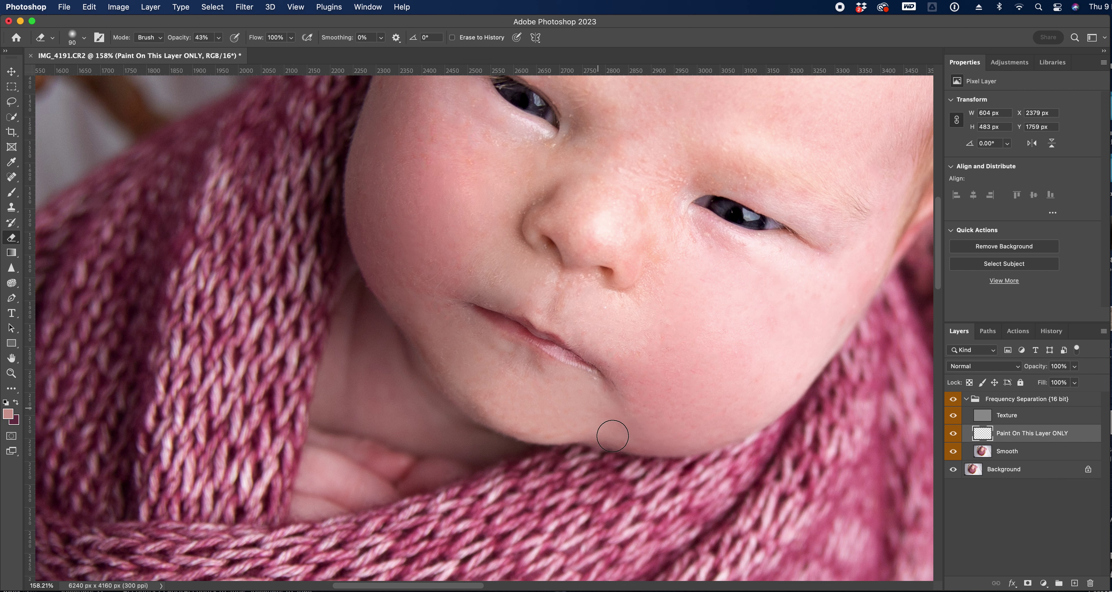
key(bracketright)
key(bracketright)
Step: Reduce the opacity of the Paint On This Layer ONLY layer to 43%
click(11, 373)
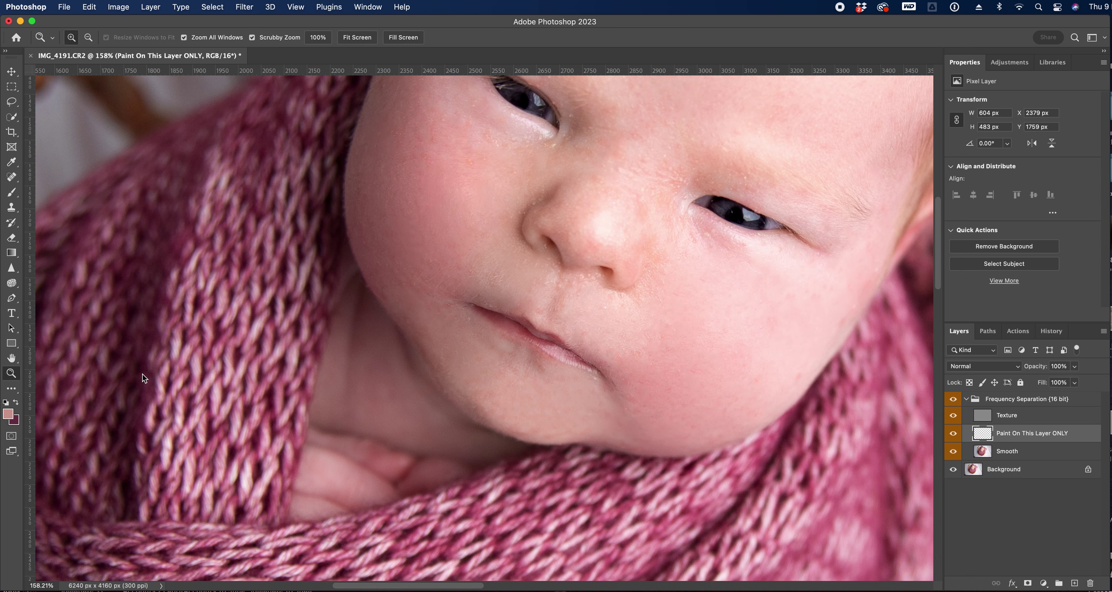
drag(504, 384, 413, 406)
drag(531, 388, 557, 388)
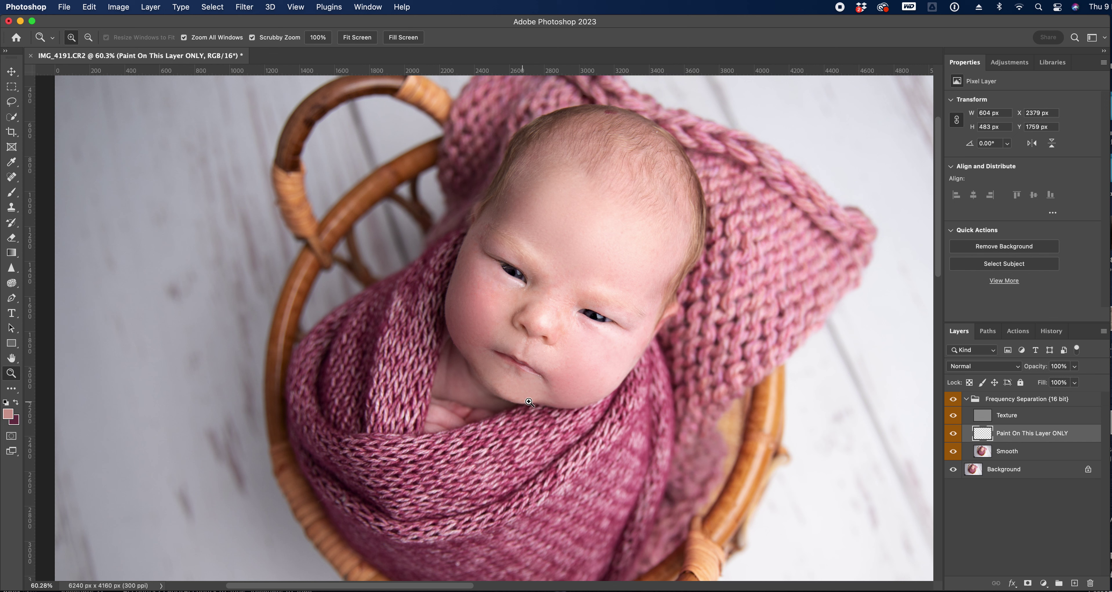
drag(1077, 370, 1006, 383)
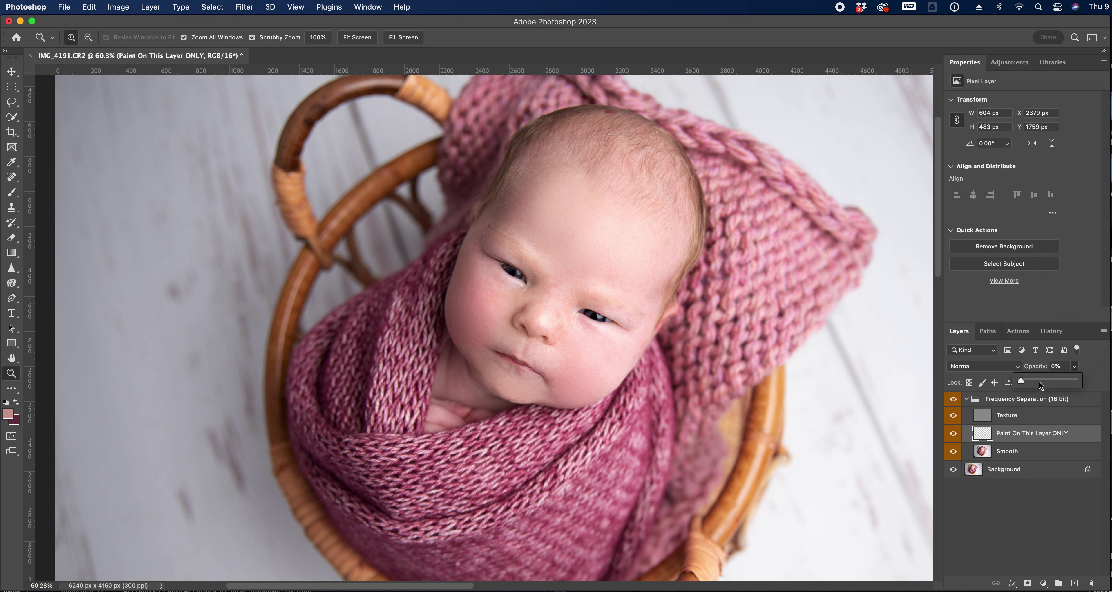
Step: Brush sampled skin tone over the jaw area below the left corner of the mouth
drag(512, 370, 560, 377)
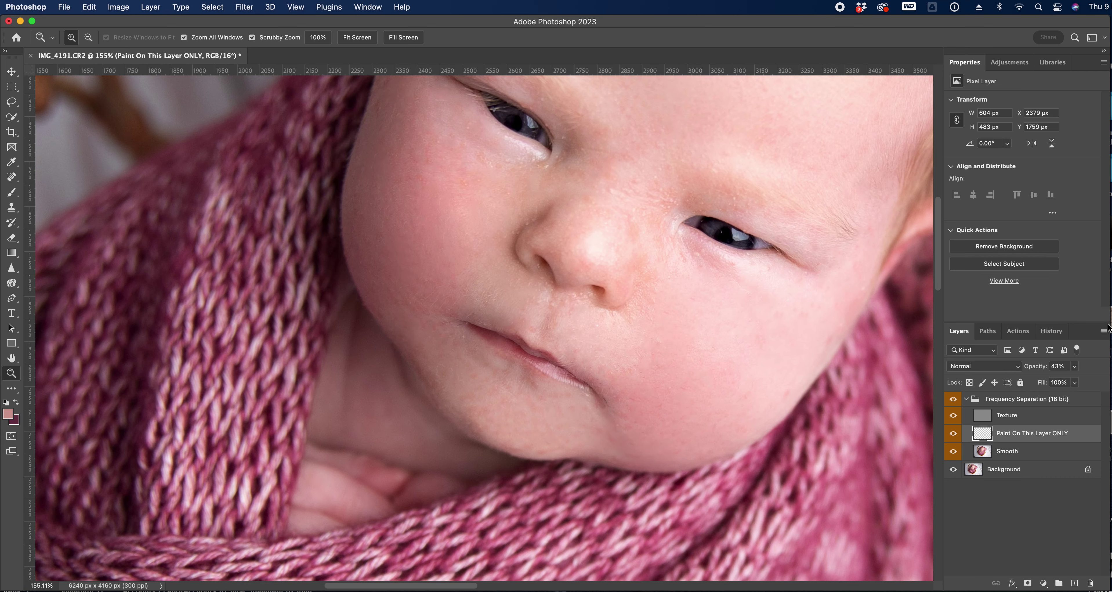
click(12, 192)
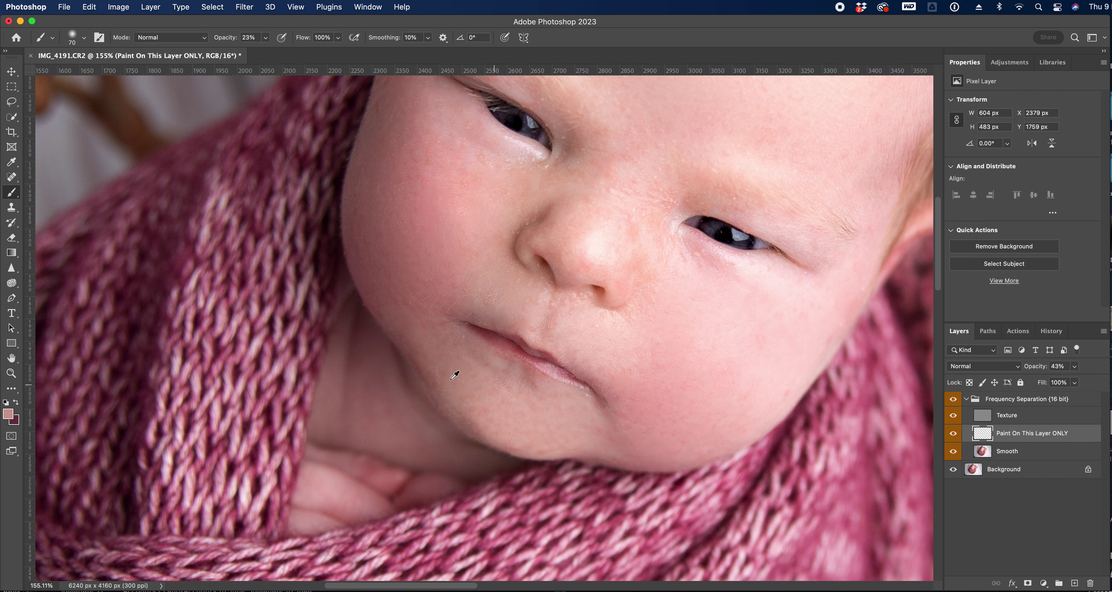
alt+click(465, 364)
alt+click(426, 342)
drag(419, 344, 427, 356)
alt+click(426, 346)
Step: Paint sampled tones across the skin between nose and upper lip and beneath the right eye
alt+click(496, 301)
mouse_move(497, 304)
mouse_down()
mouse_move(533, 279)
mouse_move(553, 313)
mouse_move(585, 307)
mouse_up()
alt+click(517, 300)
alt+click(588, 322)
alt+click(702, 277)
drag(689, 256, 716, 281)
Step: Compare the portrait with and without the Paint On This Layer ONLY layer, both close up and at full view
click(11, 375)
drag(468, 402, 425, 402)
scroll(607, 398, down, 2)
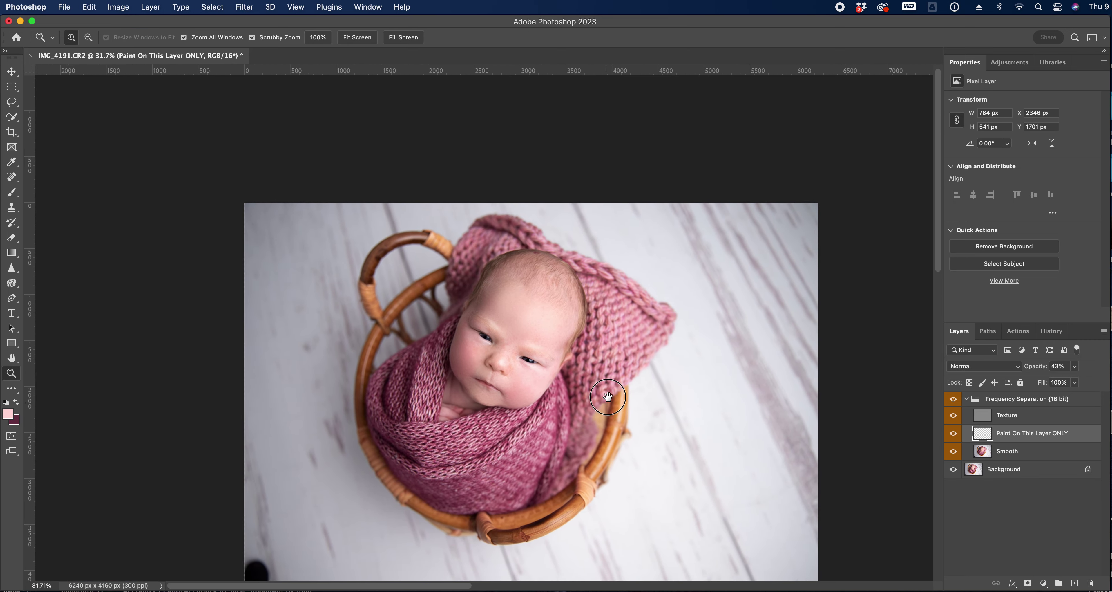
click(1102, 331)
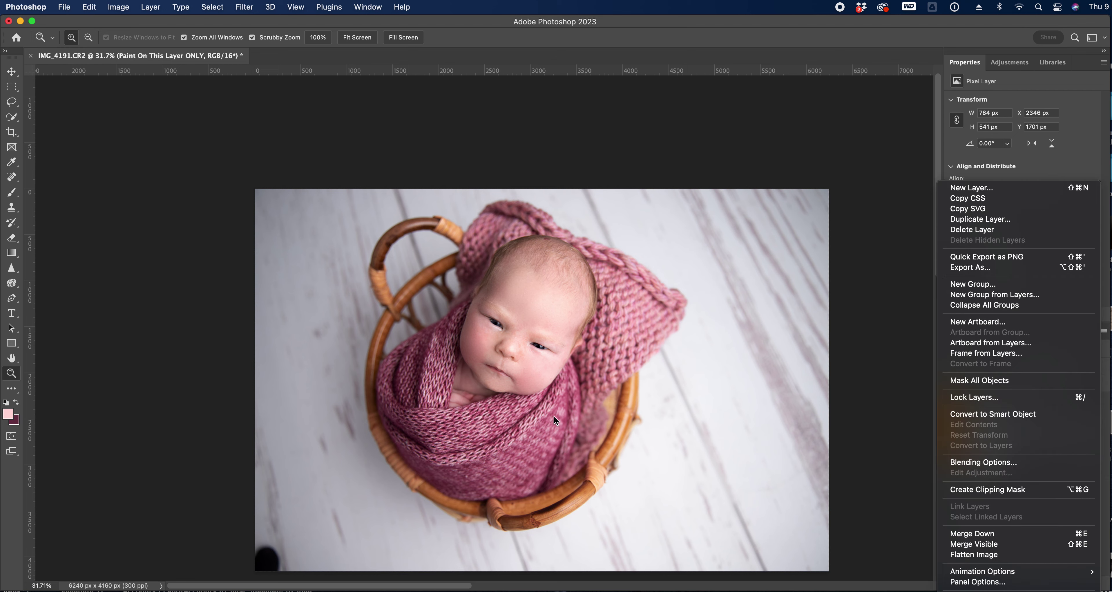
click(723, 415)
click(953, 433)
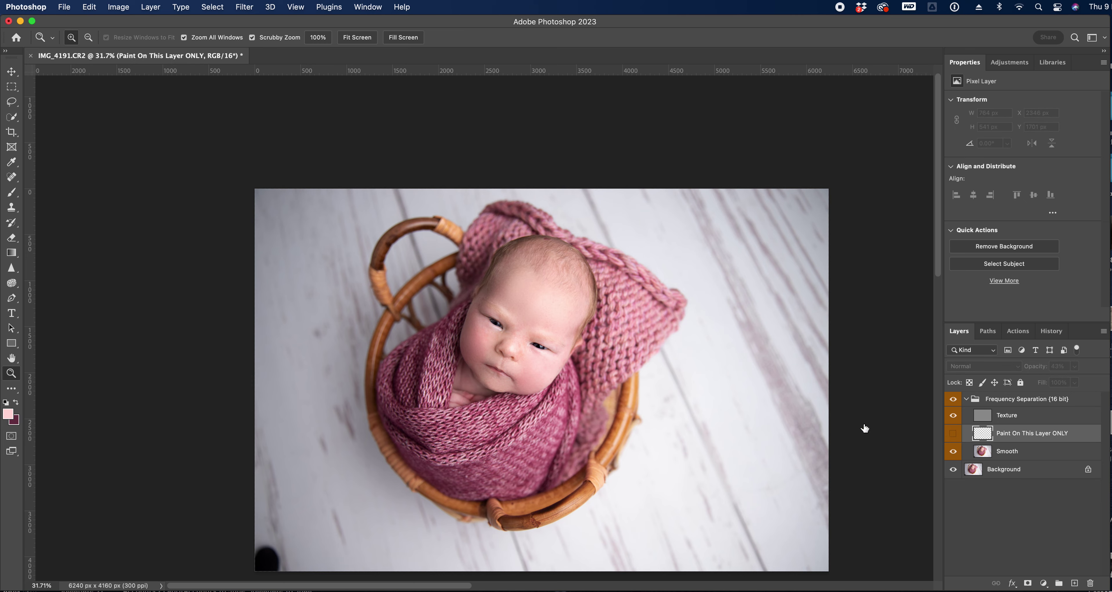
drag(541, 380, 661, 407)
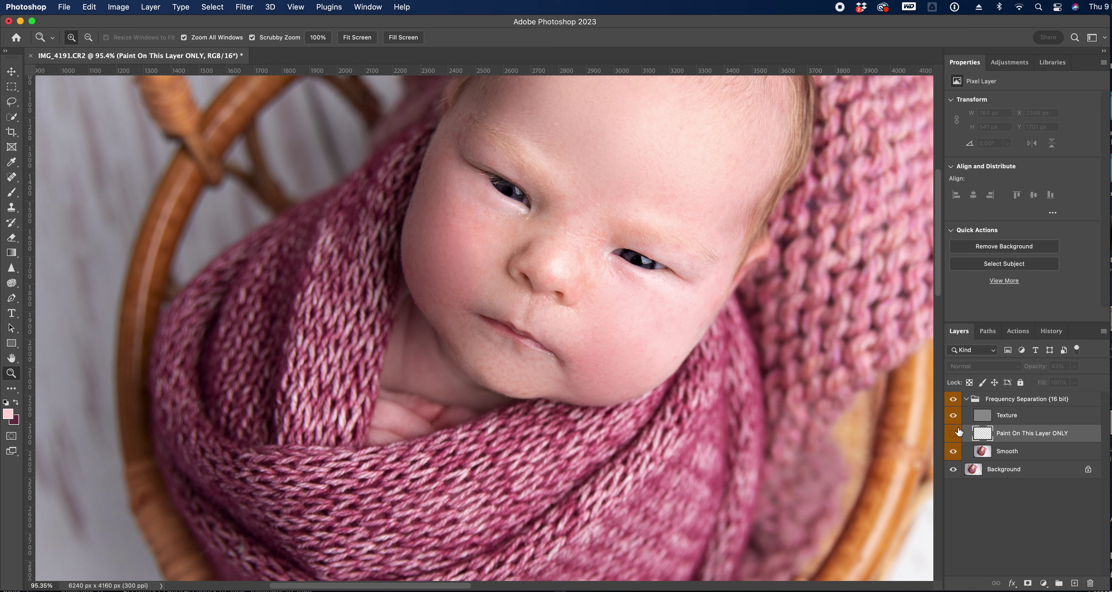
click(953, 433)
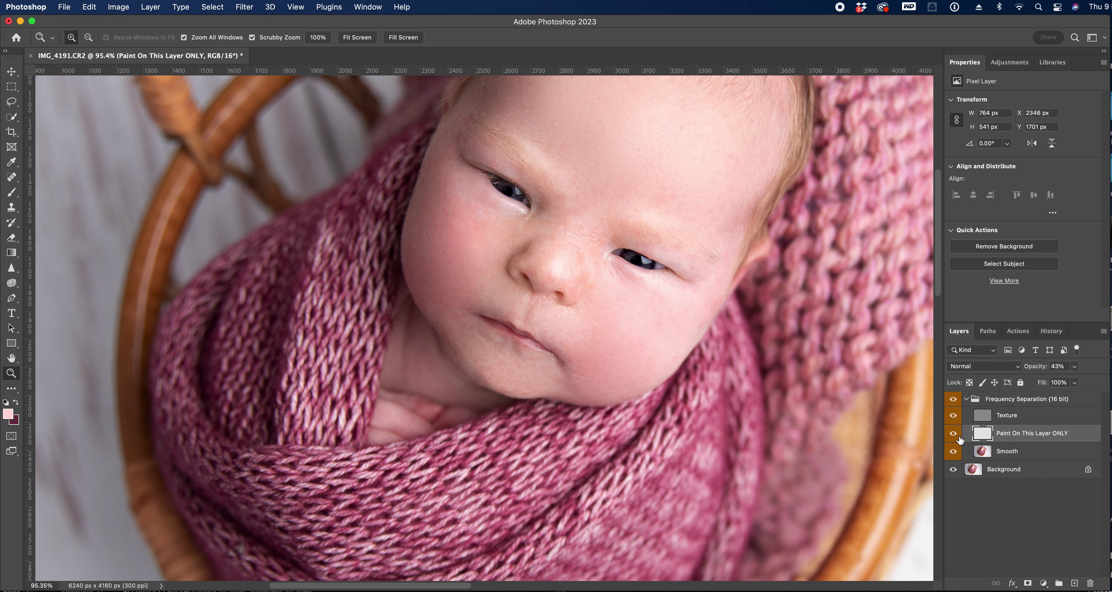
click(953, 433)
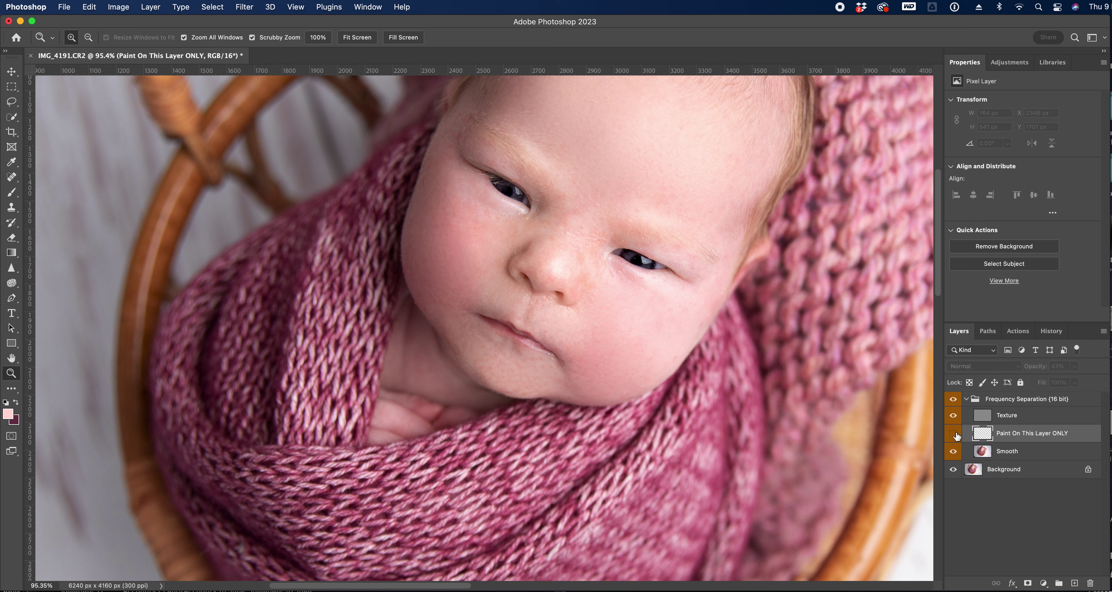
click(952, 433)
click(953, 433)
click(954, 434)
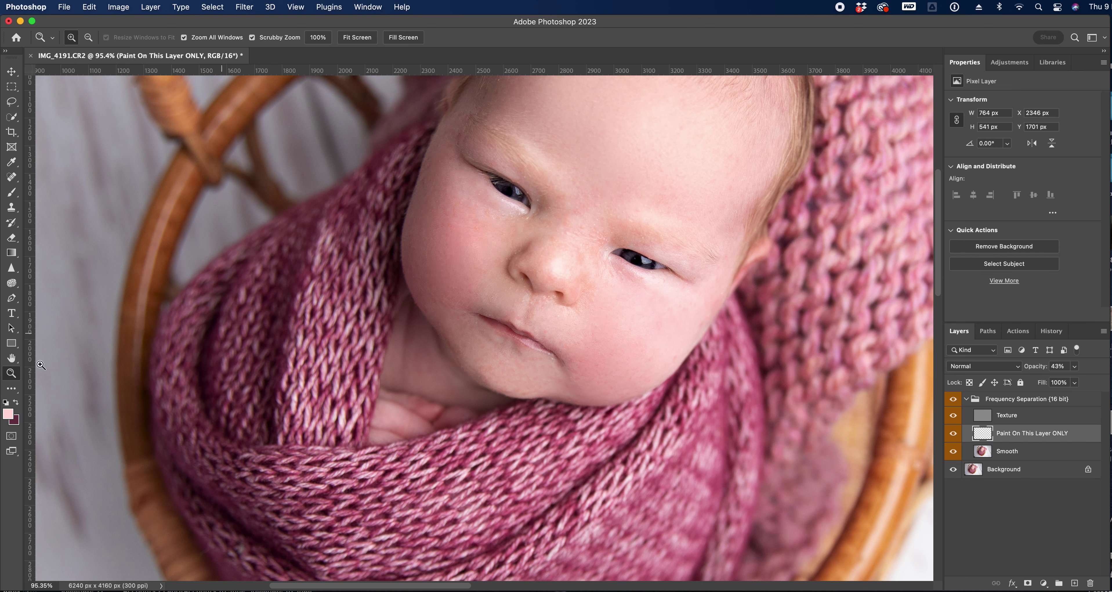
drag(365, 394, 313, 410)
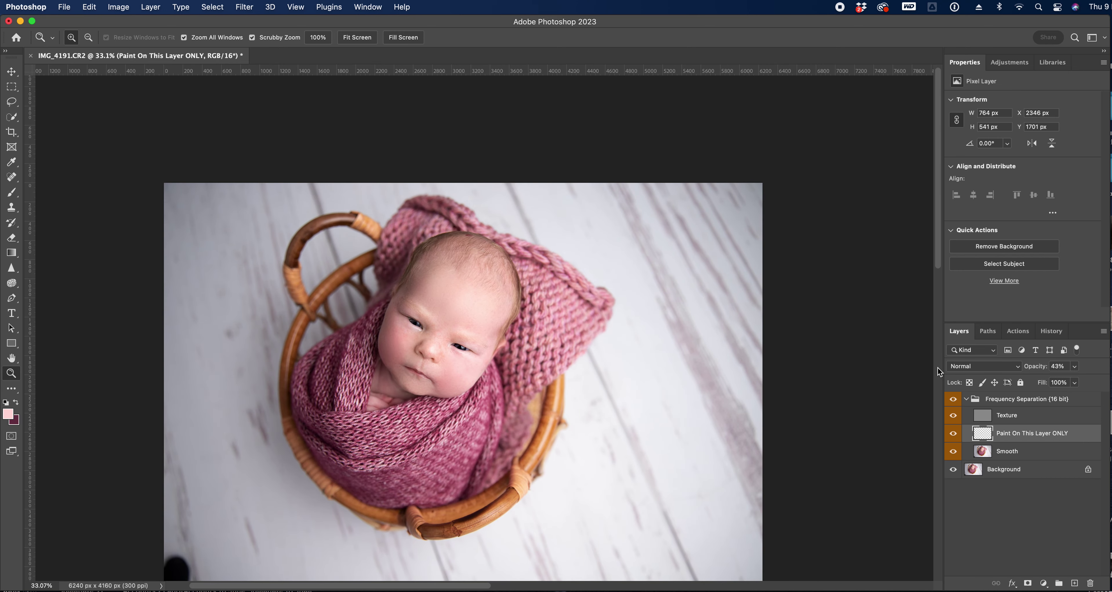
click(955, 433)
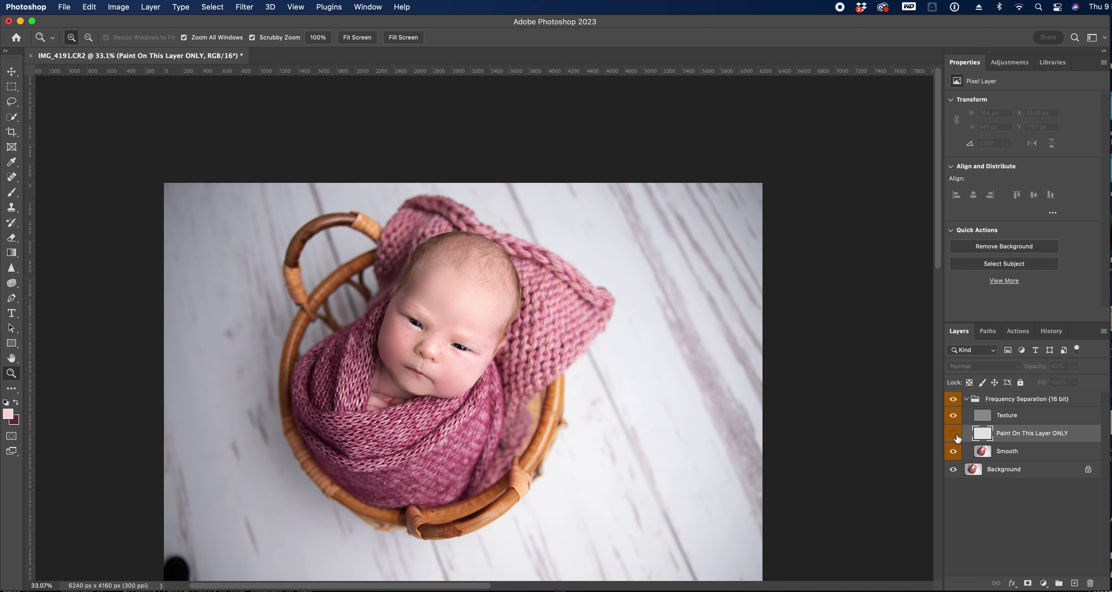
click(954, 434)
Step: Flatten the frequency separation layers into a single background image
drag(416, 432, 473, 437)
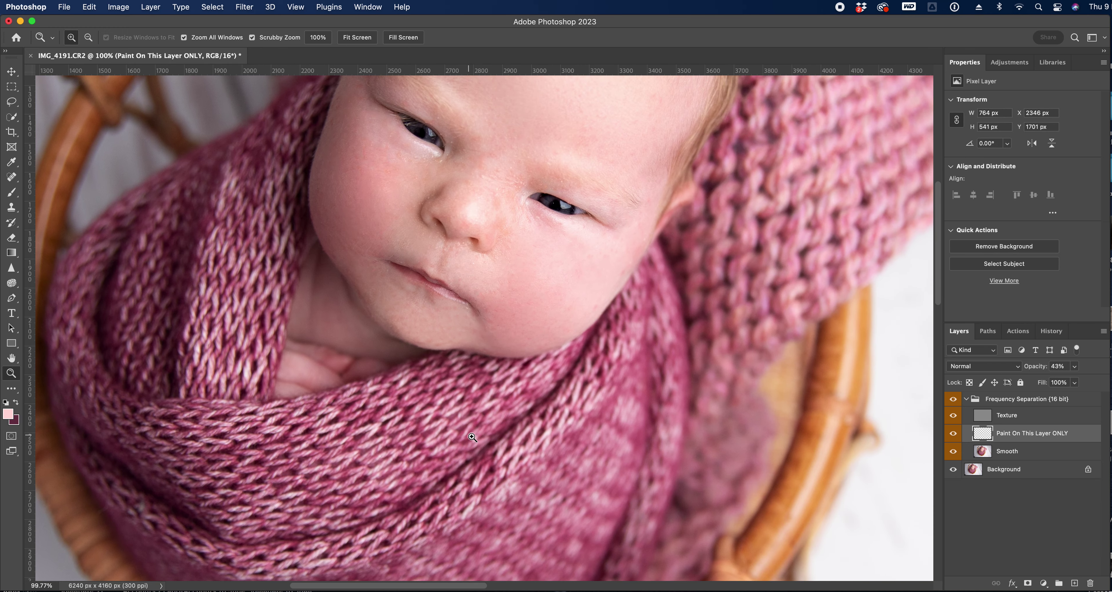
click(1104, 329)
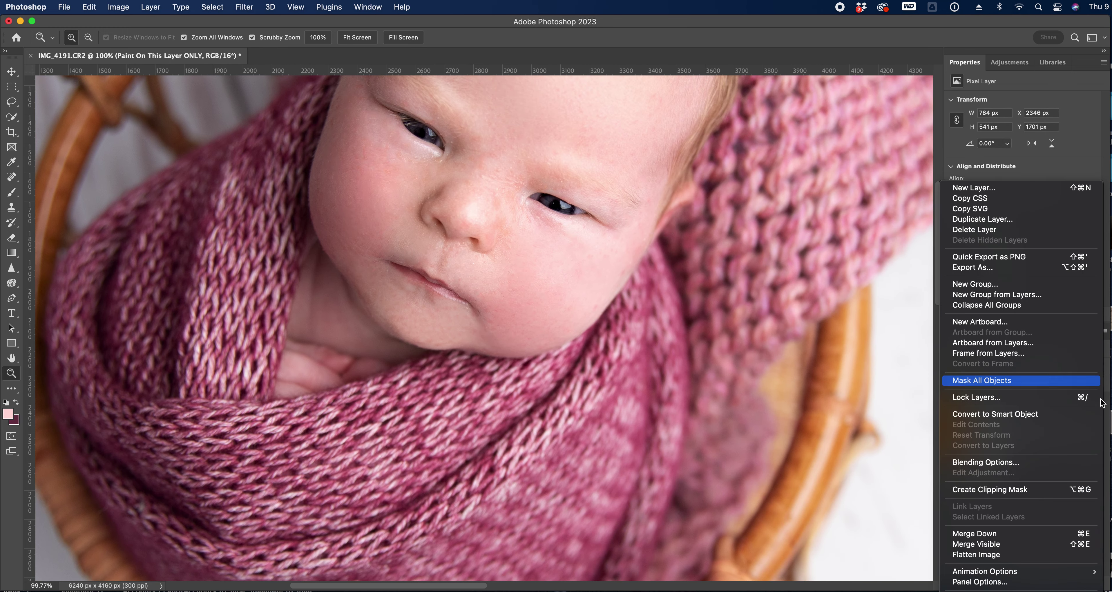
click(1041, 551)
Step: Burn the midtones around the baby's chin and jaw with a 300 px Burn tool at 8% exposure
click(12, 283)
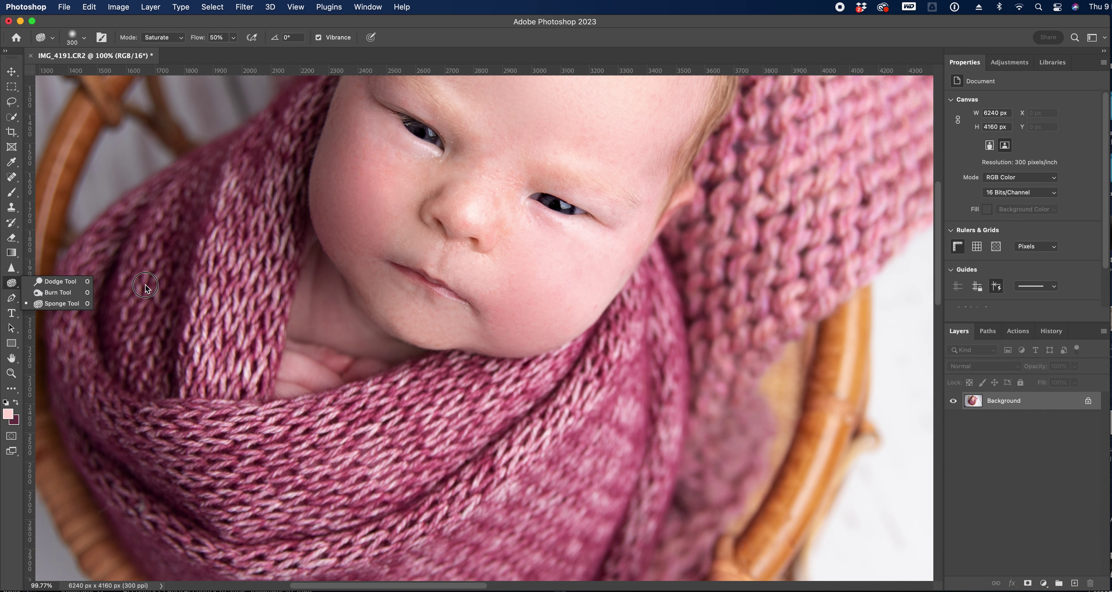
click(64, 298)
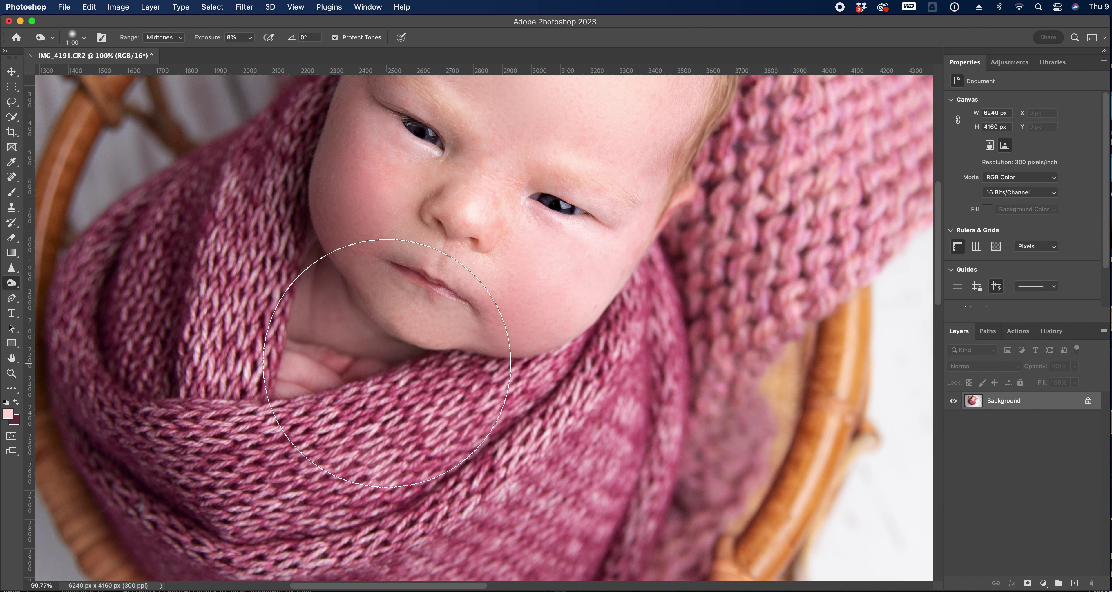
key(bracketleft)
key(bracketleft)
key(bracketleft)
key(bracketleft)
key(bracketleft)
key(bracketleft)
key(bracketleft)
key(bracketleft)
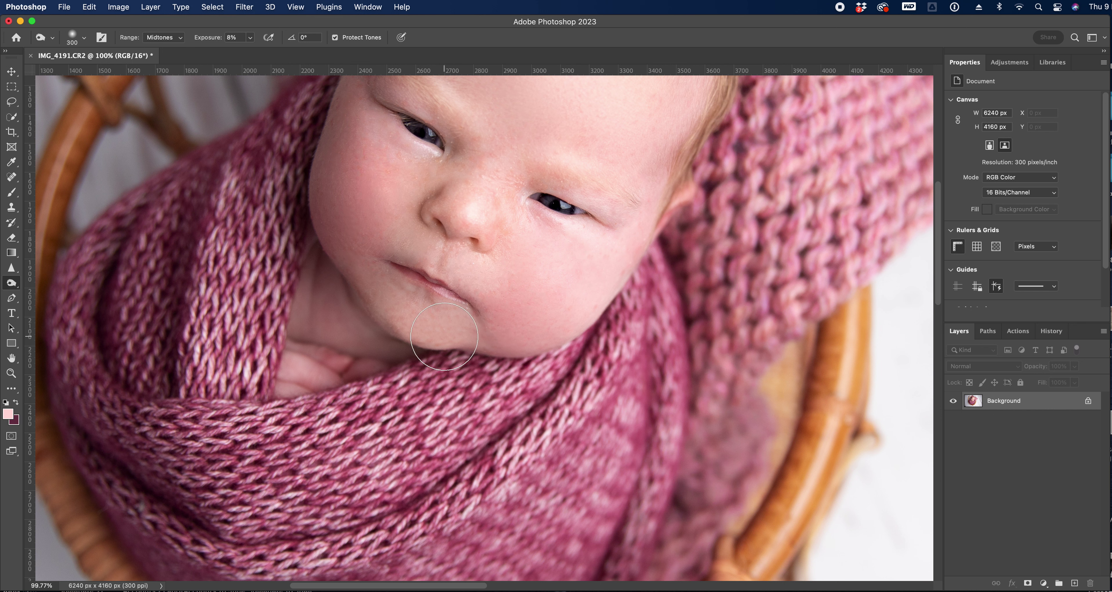
mouse_move(448, 334)
mouse_down()
mouse_move(451, 323)
mouse_move(487, 331)
mouse_move(452, 322)
mouse_move(439, 342)
mouse_move(467, 317)
mouse_move(497, 330)
mouse_move(486, 306)
mouse_move(509, 270)
mouse_move(555, 422)
mouse_up()
key(space)
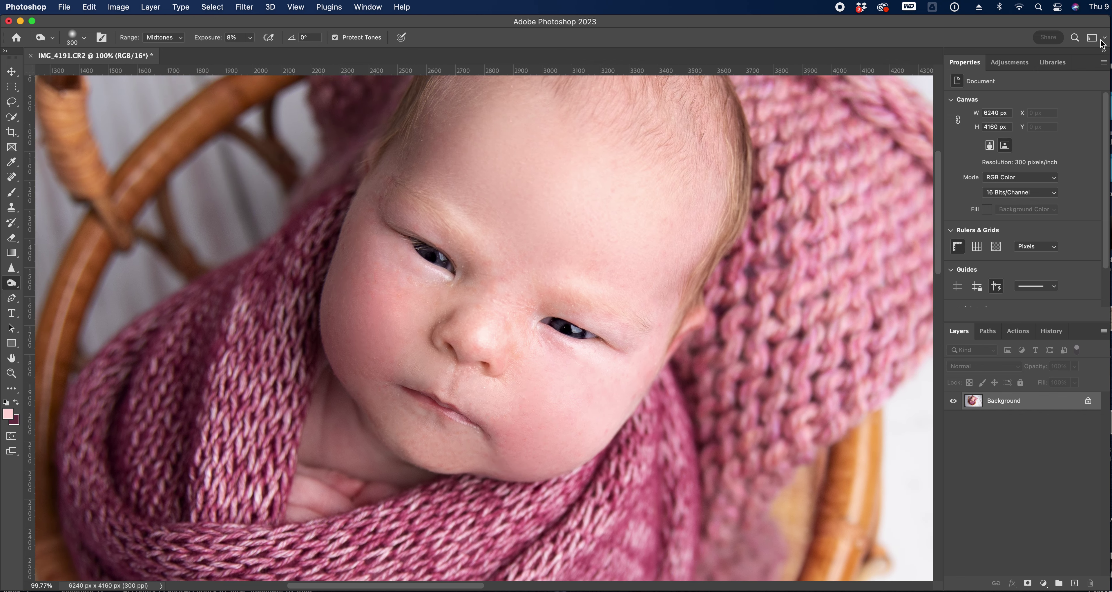
Step: Add a Hue/Saturation adjustment layer and target its Yellows range
click(1017, 61)
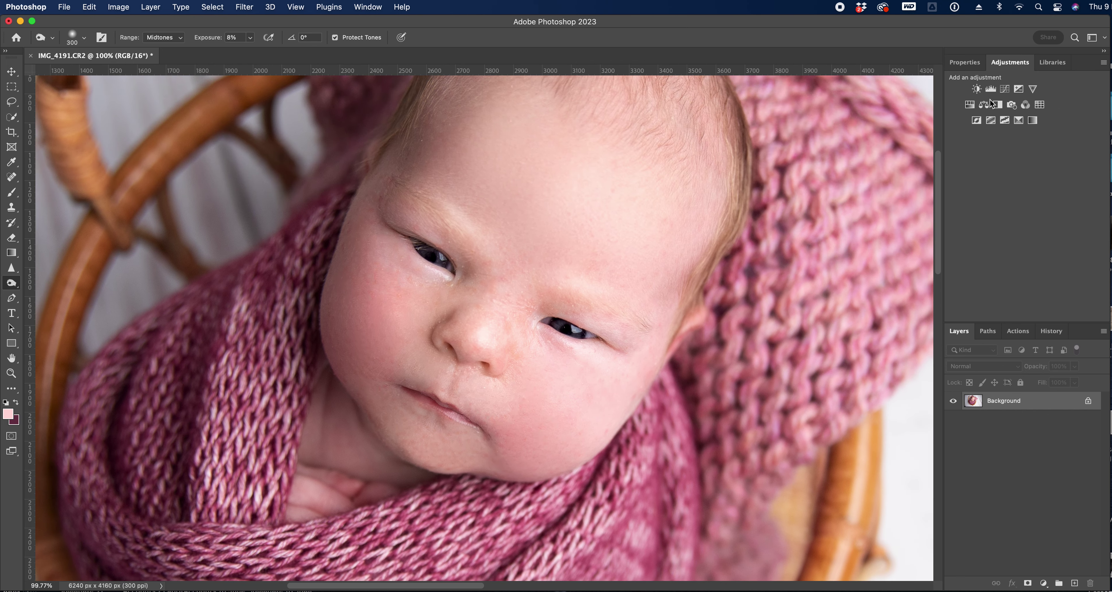
click(971, 106)
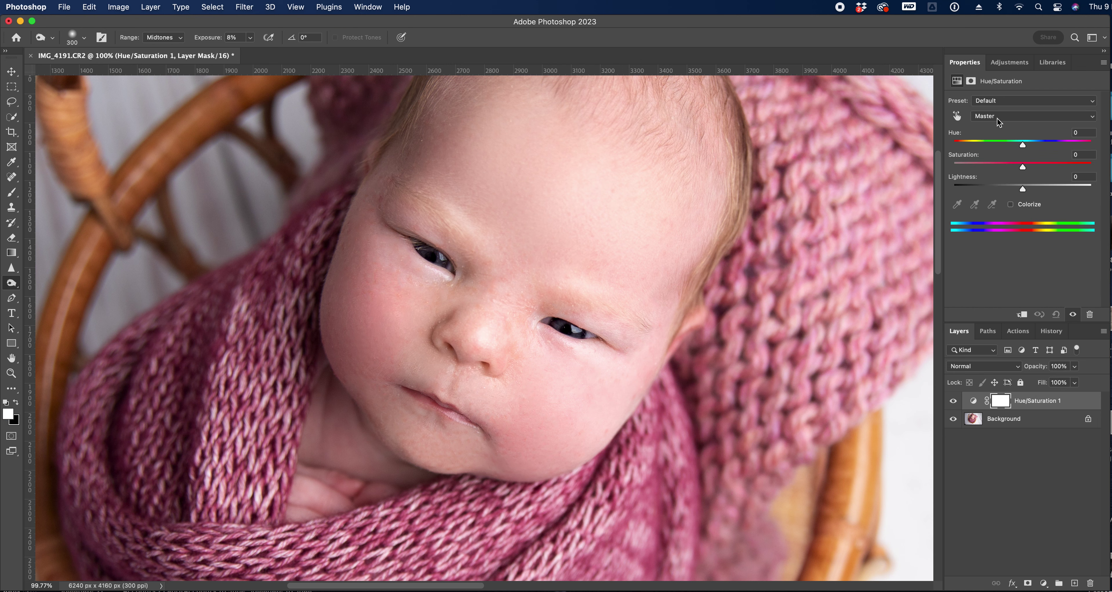
click(996, 118)
click(997, 138)
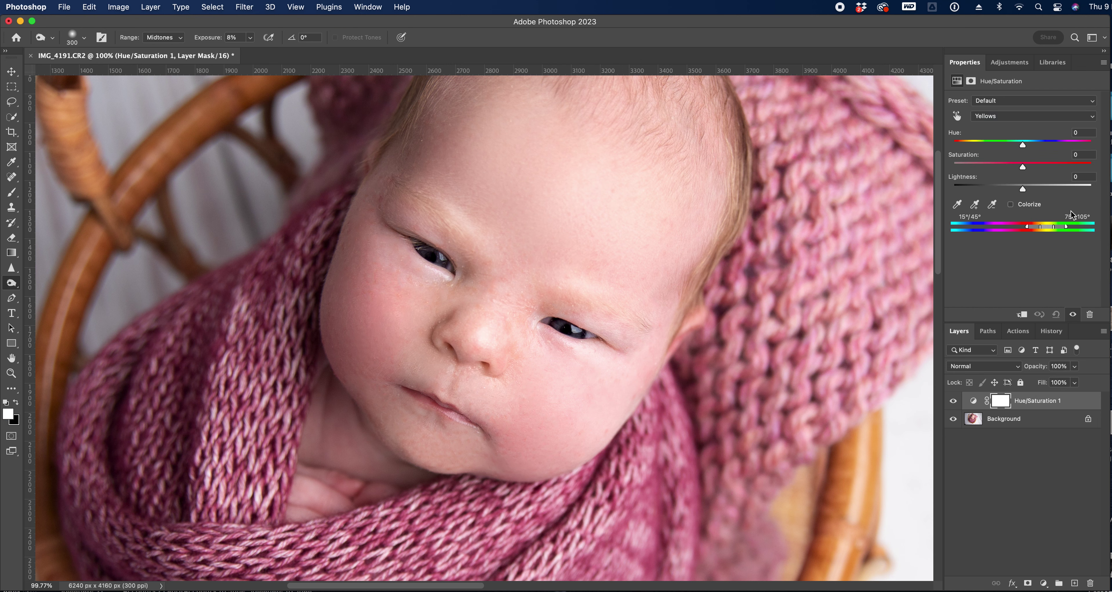
Step: Try out lightness, saturation and hue shifts on the yellows, undoing each one
click(1076, 189)
key(super+z)
click(1094, 167)
key(super+z)
click(11, 373)
drag(326, 374, 773, 370)
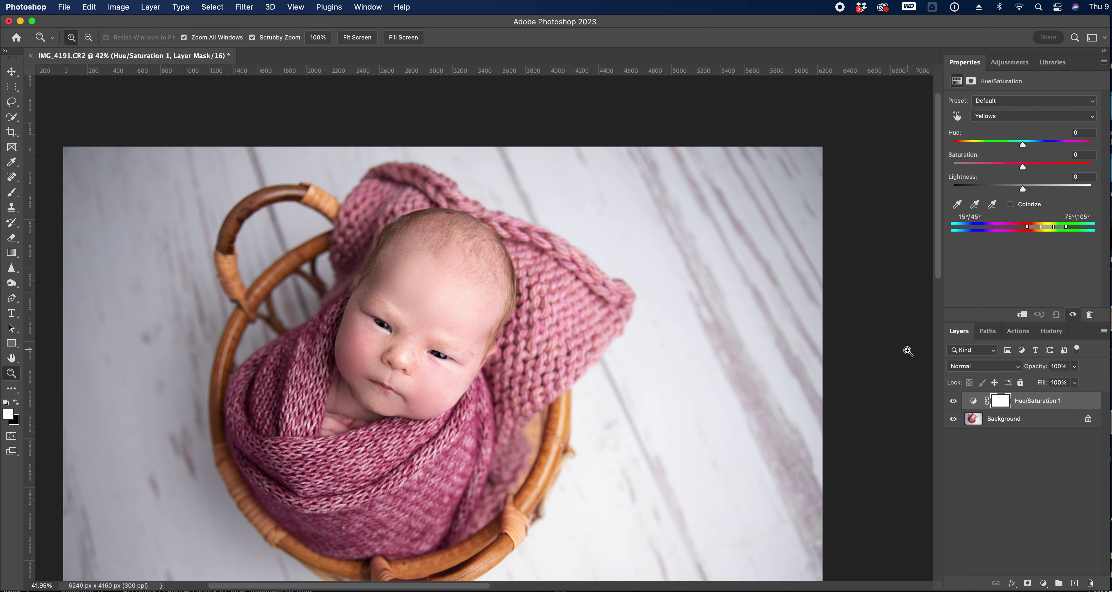
click(1038, 188)
key(super+z)
drag(1023, 144, 970, 145)
key(super+z)
Step: Set the yellows to hue -6 and lightness +21, and compare the image with and without the adjustment
click(1018, 144)
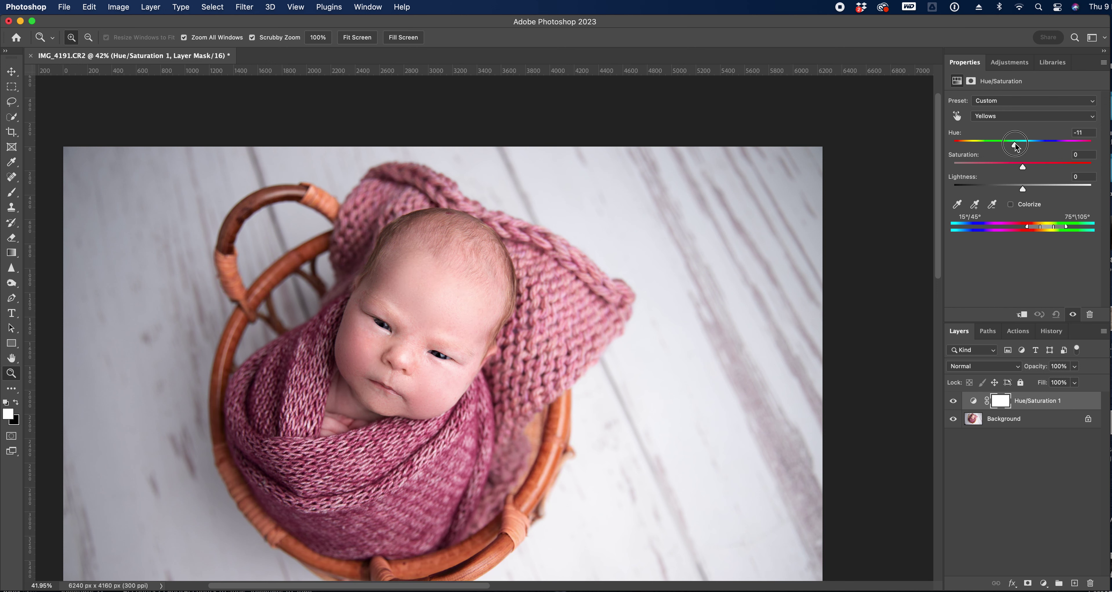
drag(1022, 189, 1036, 189)
click(953, 401)
click(953, 401)
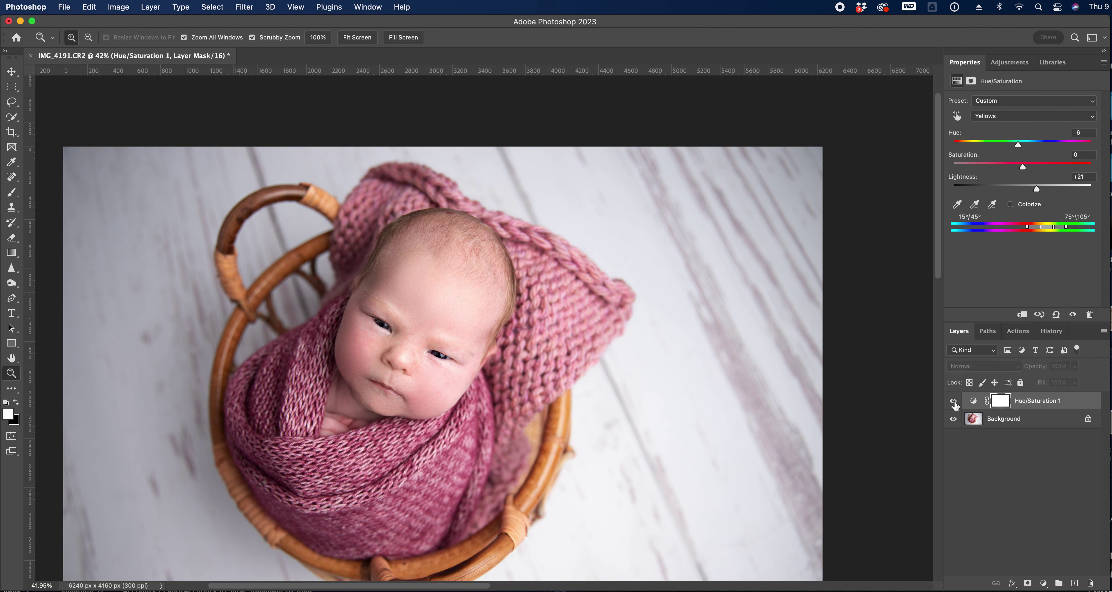
Step: Flatten the Hue/Saturation adjustment into the background image
click(1103, 332)
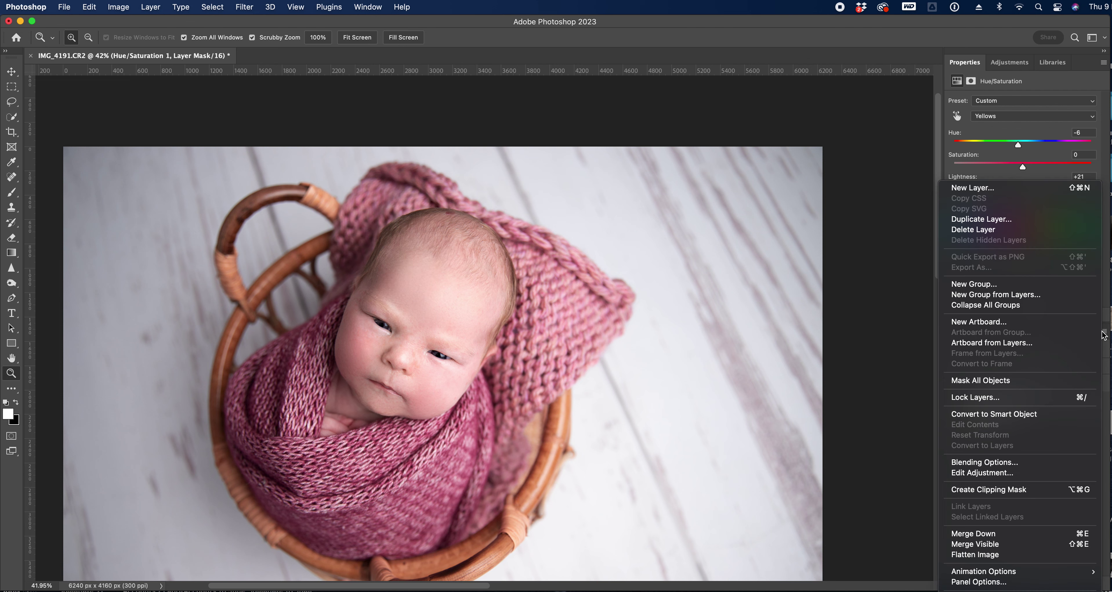
click(966, 554)
scroll(581, 461, left, 5)
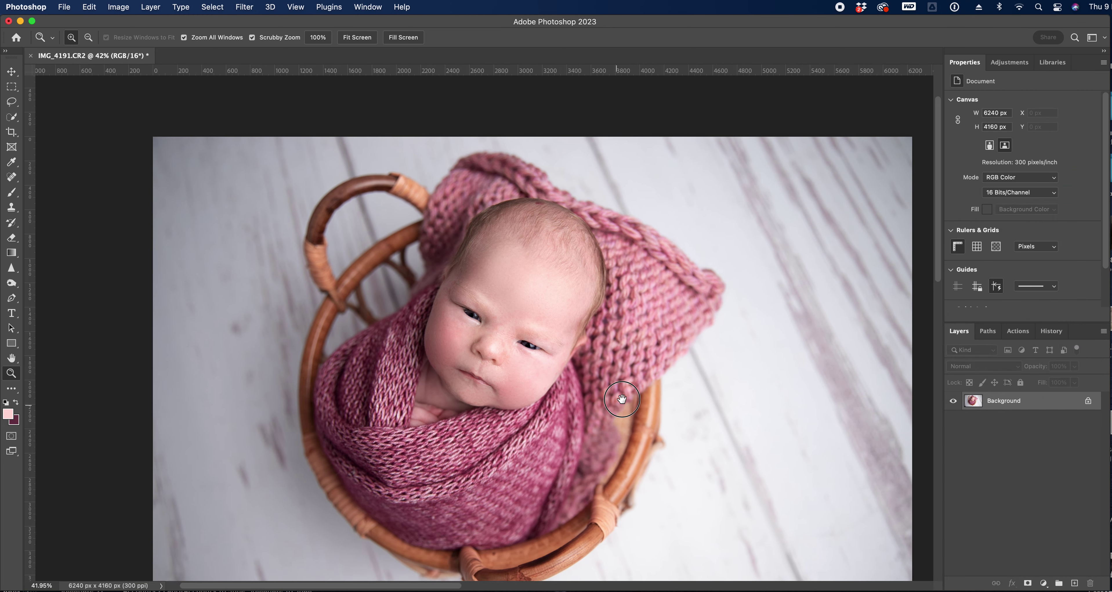
Step: Apply a Levels adjustment directly to the background image
key(super+l)
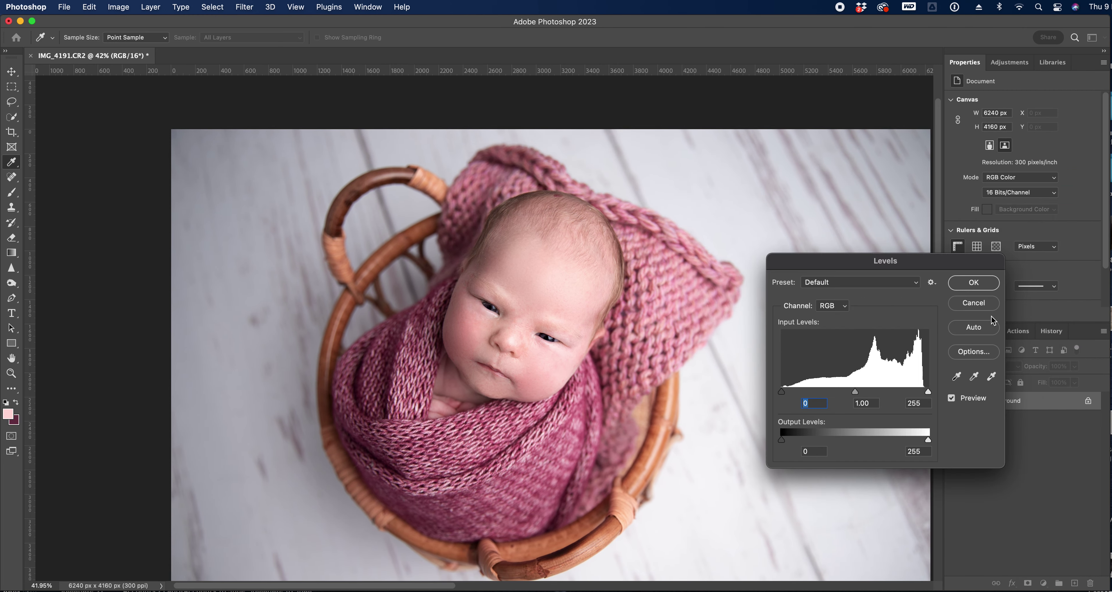
click(977, 287)
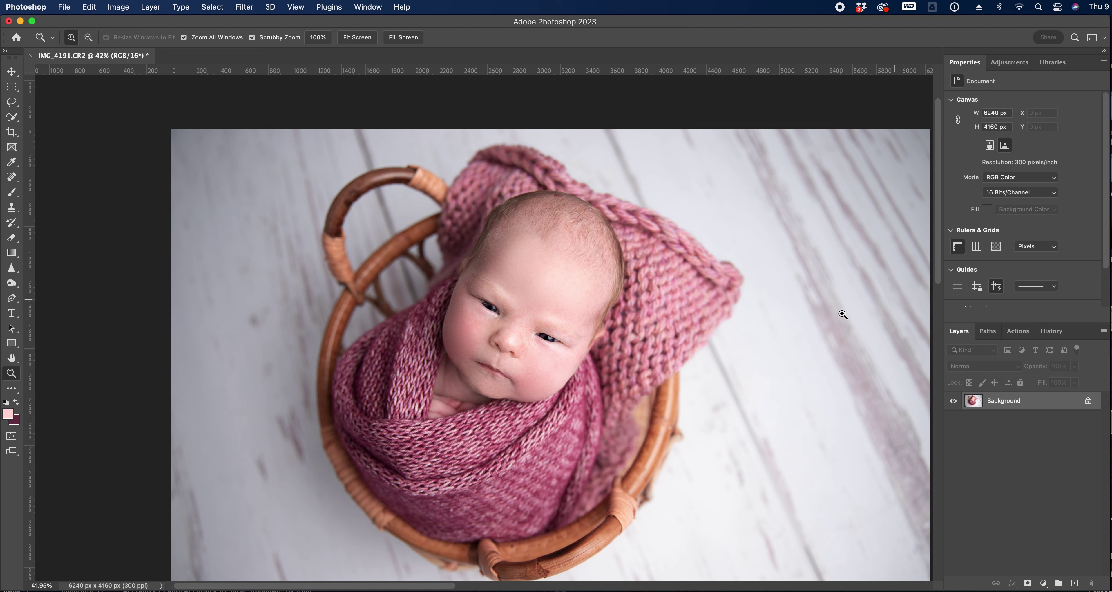
scroll(681, 343, down, 2)
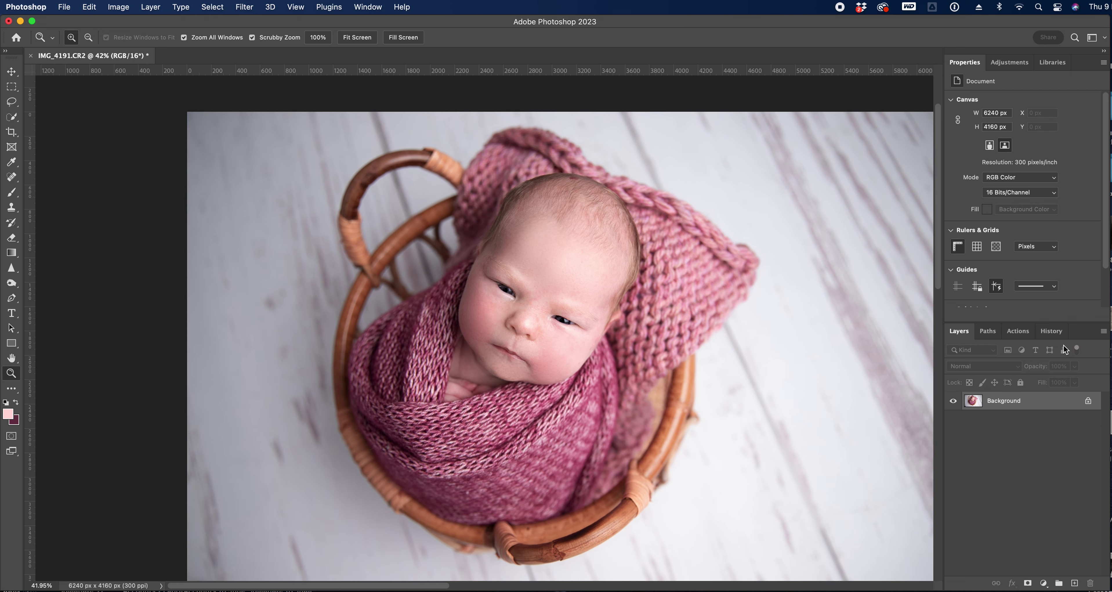
Step: Create a history snapshot of the current state of the image
click(1051, 331)
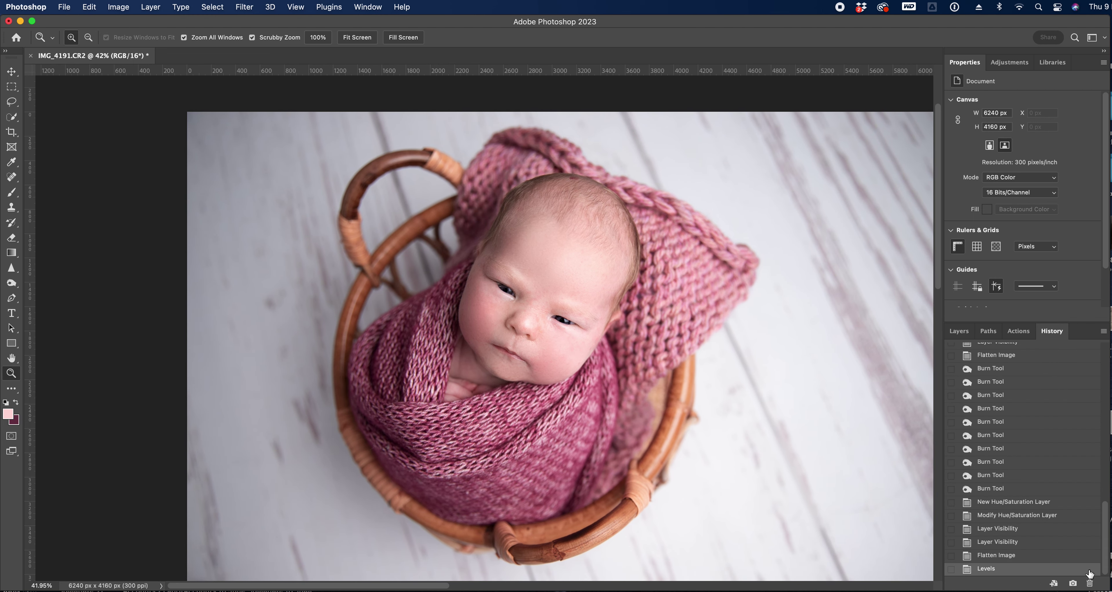
click(1073, 583)
click(959, 331)
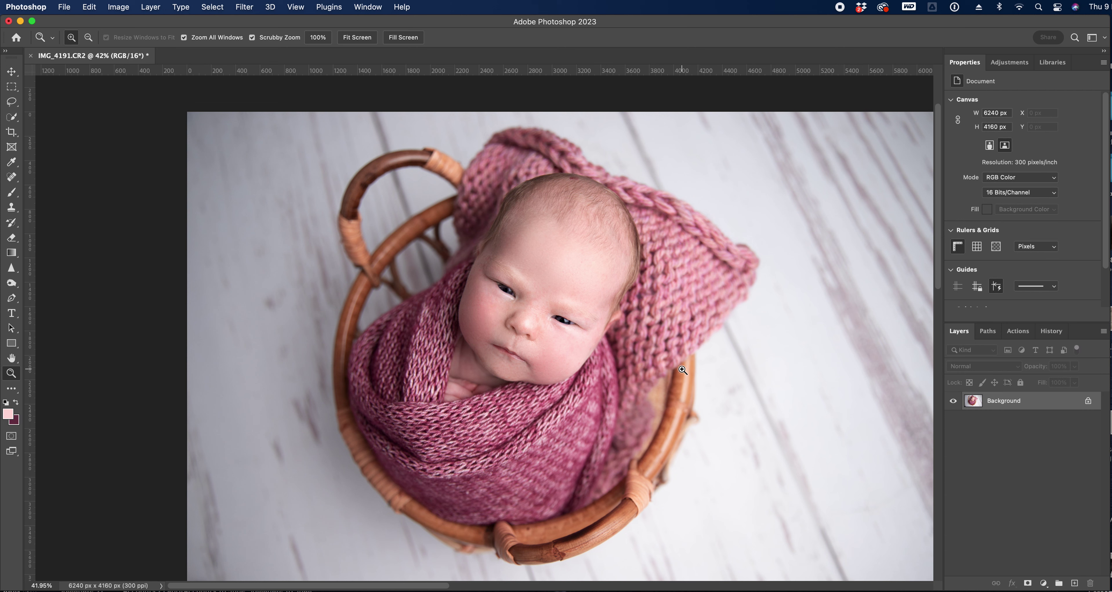
Step: Add a Curves adjustment layer using the Linear Contrast (RGB) preset
click(1018, 63)
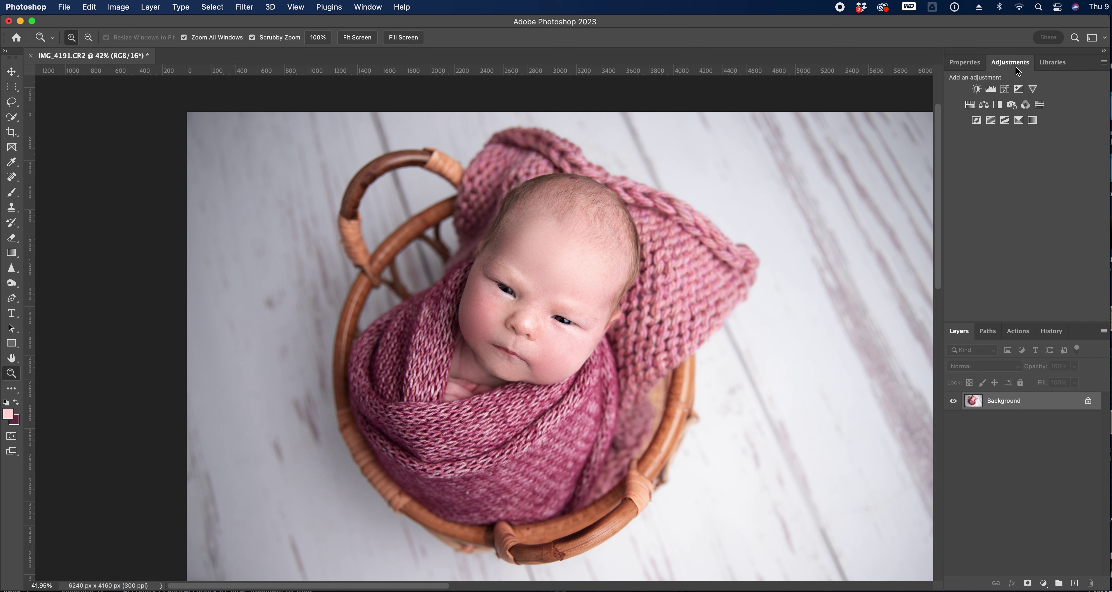
click(1005, 89)
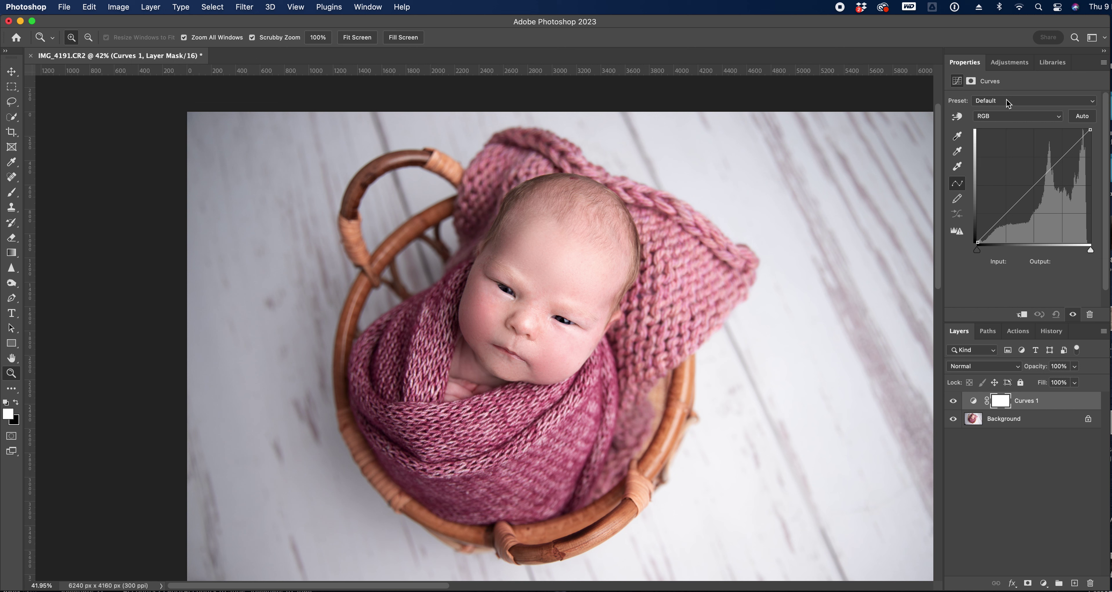
click(1007, 100)
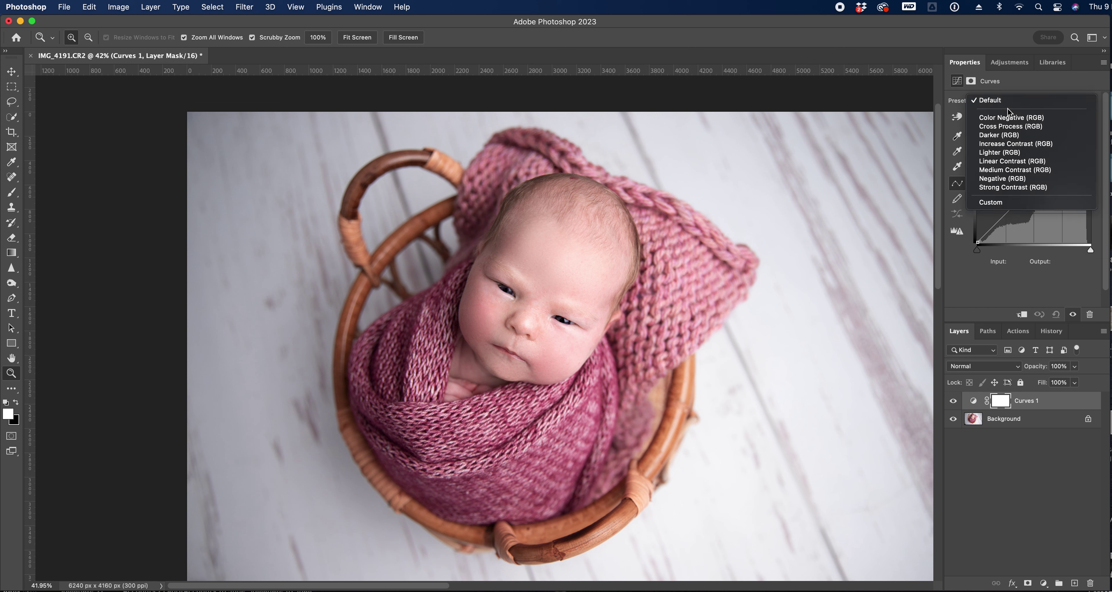
click(1013, 163)
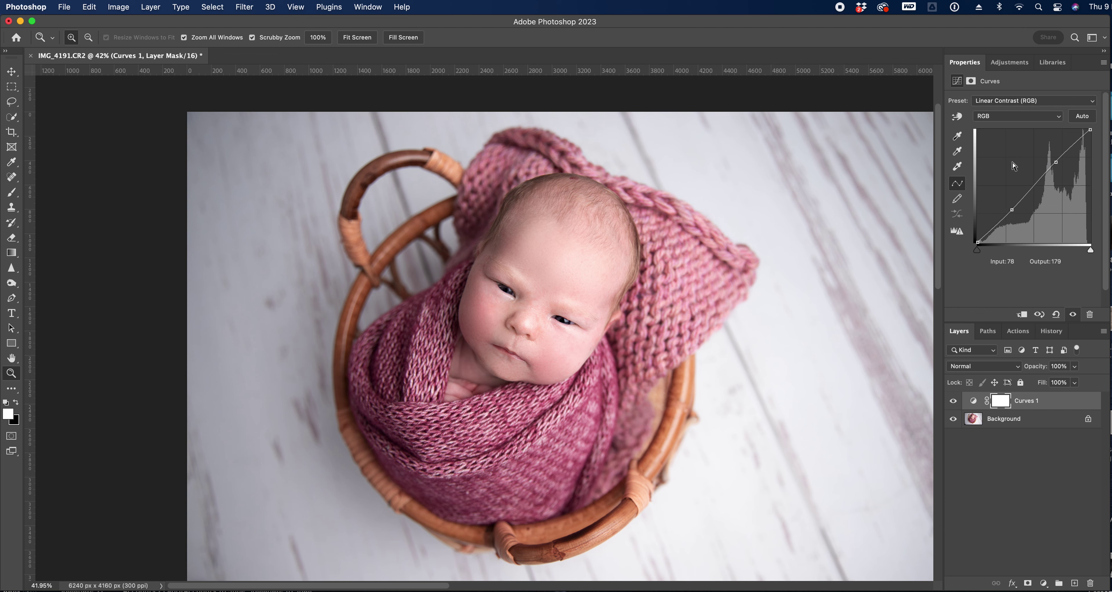
Step: Reduce the Curves layer's opacity to 84%
drag(426, 374, 399, 377)
click(1074, 367)
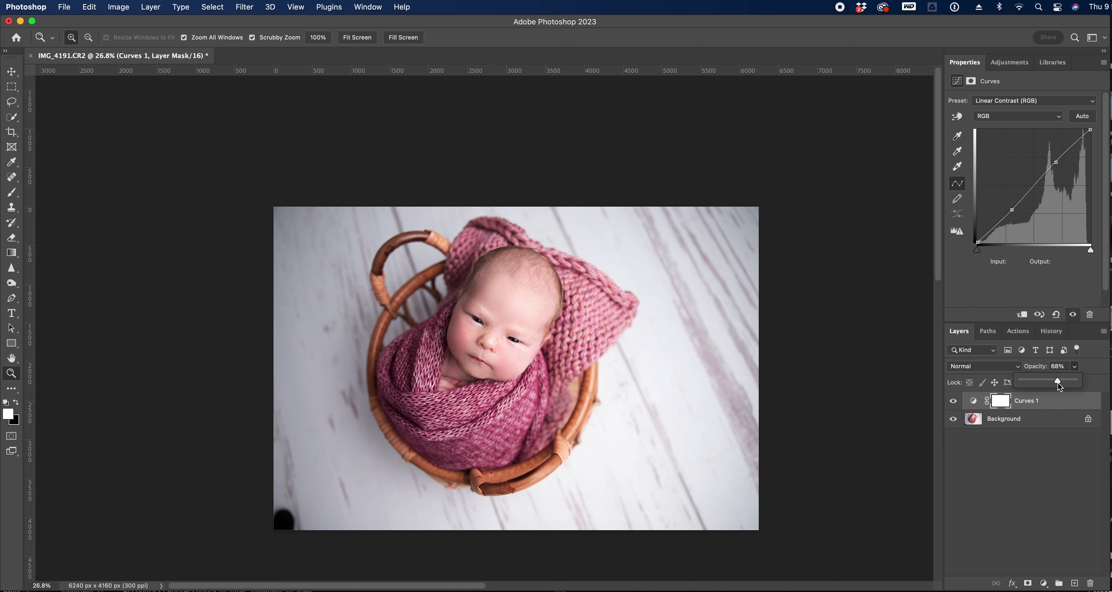
drag(1058, 380, 993, 381)
drag(1067, 386, 1062, 386)
Step: Paint black at 59% brush opacity on the Curves mask over the baby's face to soften the contrast there
click(14, 193)
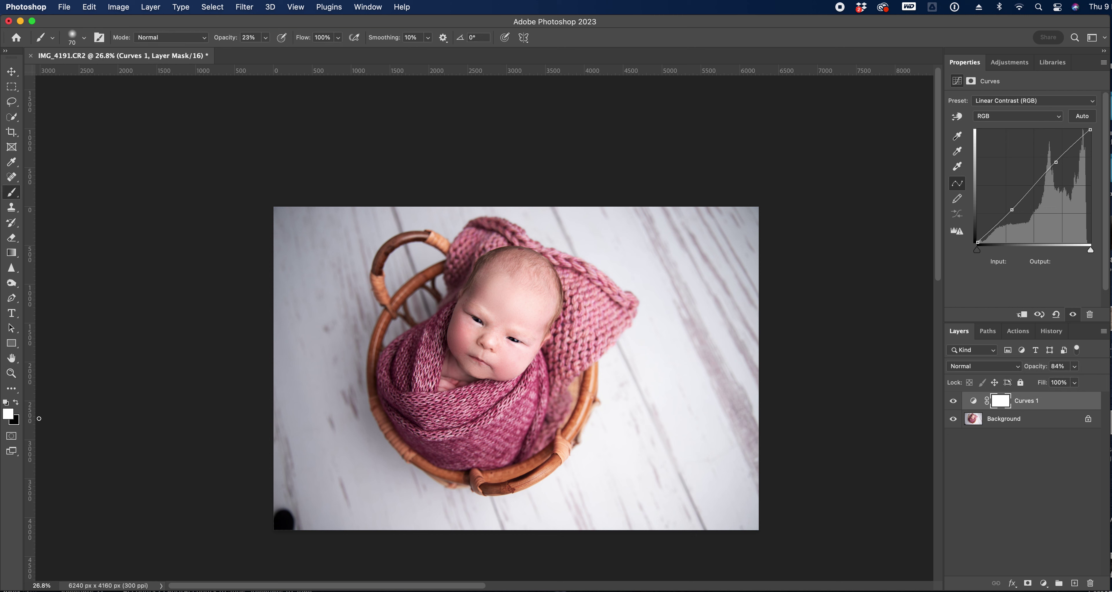
click(15, 404)
click(266, 38)
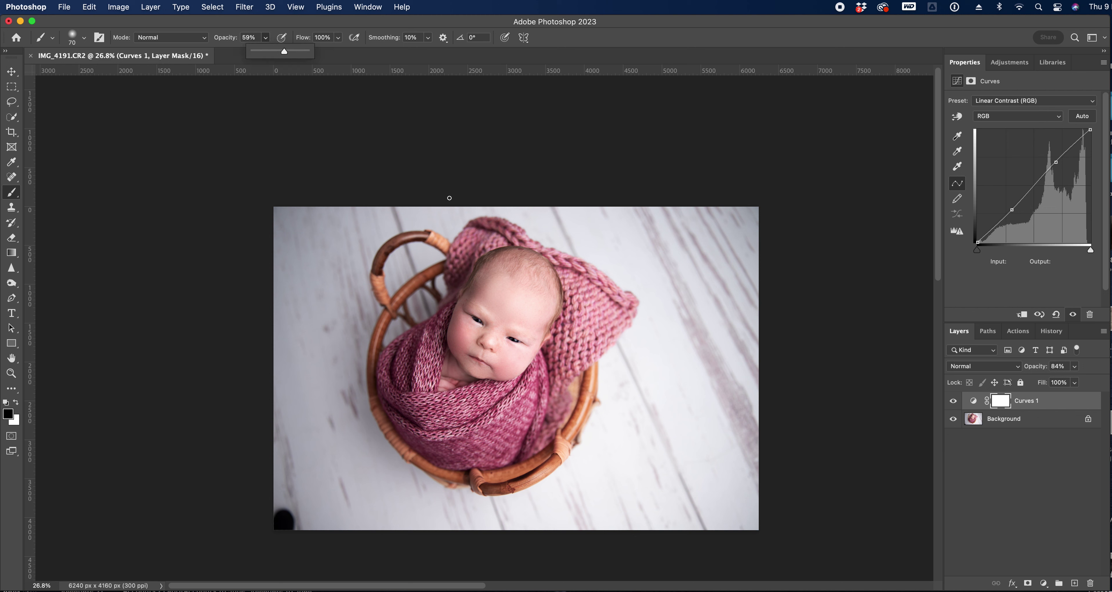
click(443, 219)
key(bracketright)
key(bracketright)
key(bracketright)
key(bracketright)
key(bracketright)
key(bracketright)
key(bracketright)
key(bracketright)
key(bracketright)
key(bracketright)
key(bracketright)
key(bracketright)
key(bracketright)
key(bracketright)
key(bracketright)
key(bracketright)
click(514, 345)
mouse_move(509, 349)
mouse_down()
mouse_move(487, 318)
mouse_move(510, 290)
mouse_move(509, 345)
mouse_up()
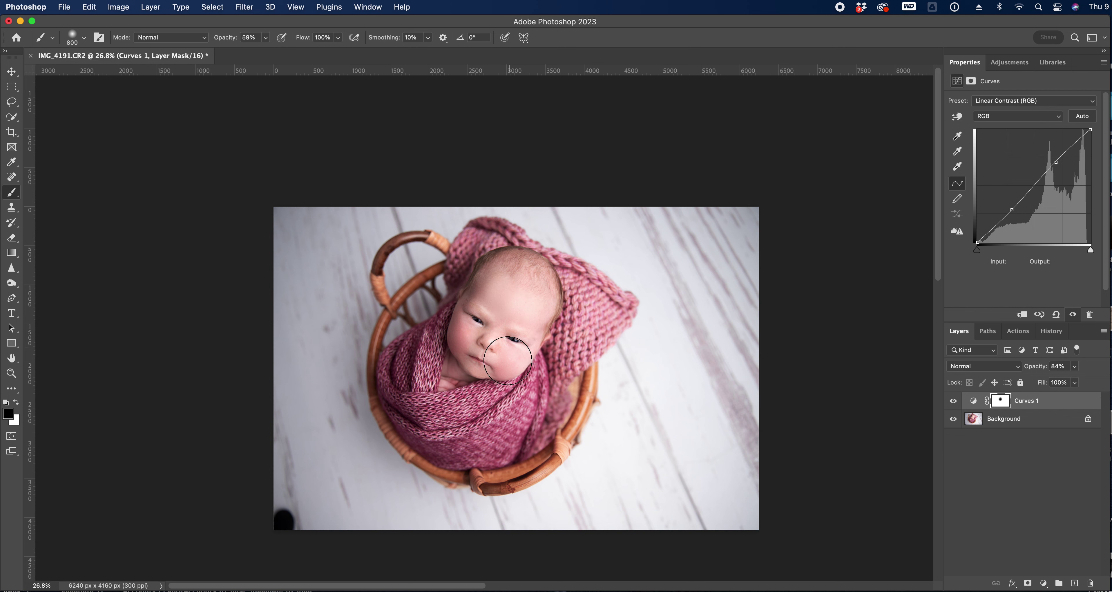
key(bracketleft)
key(bracketleft)
Step: Flatten the masked Curves layer into the background image
click(1104, 329)
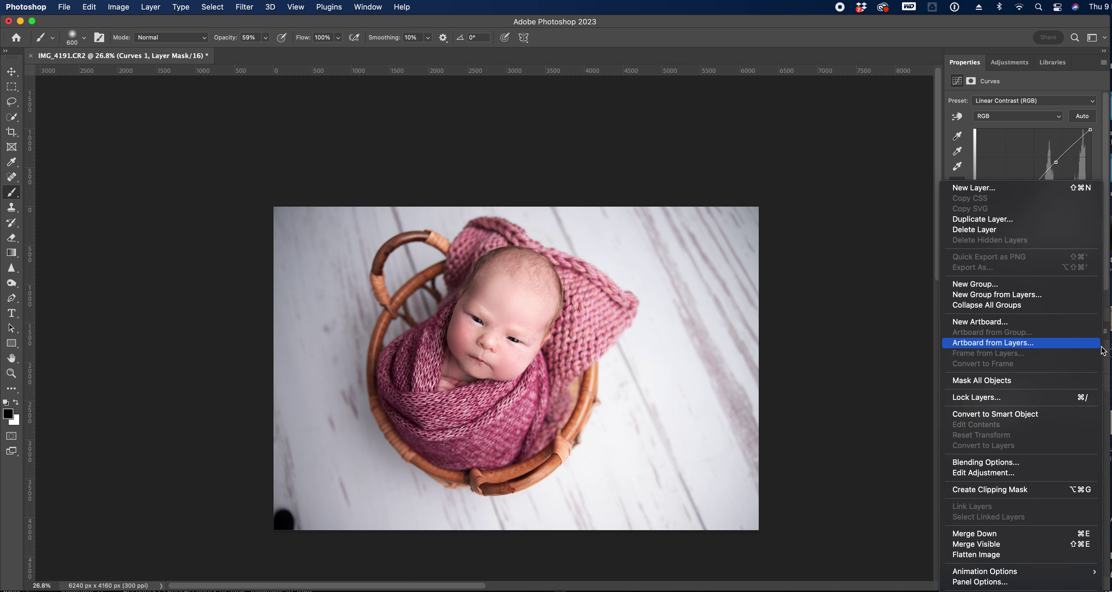
click(1026, 554)
click(11, 373)
mouse_move(436, 364)
mouse_down()
mouse_move(499, 370)
mouse_move(438, 364)
mouse_up()
drag(559, 342, 580, 359)
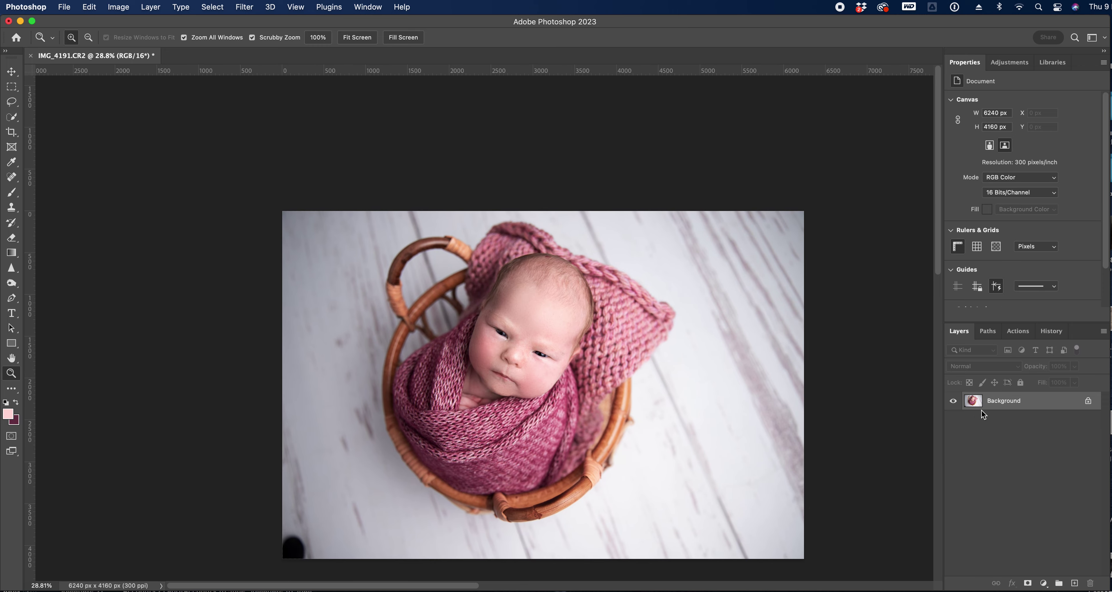
Step: Brighten the highlights slightly by lowering the white input point with Levels
key(super+l)
drag(928, 391, 926, 393)
click(994, 289)
key(z)
Step: Run all nine SunnyMelon Matte Finishes actions, from Matty to Matty 9, on the image
click(1022, 331)
drag(1106, 364, 1109, 558)
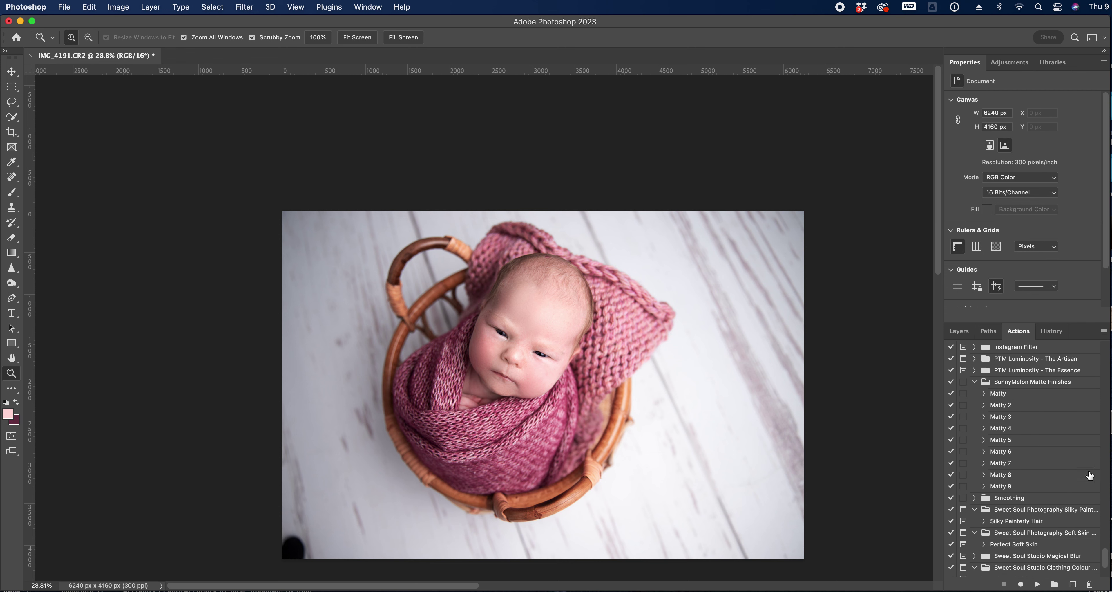
click(1055, 398)
shift+click(1036, 490)
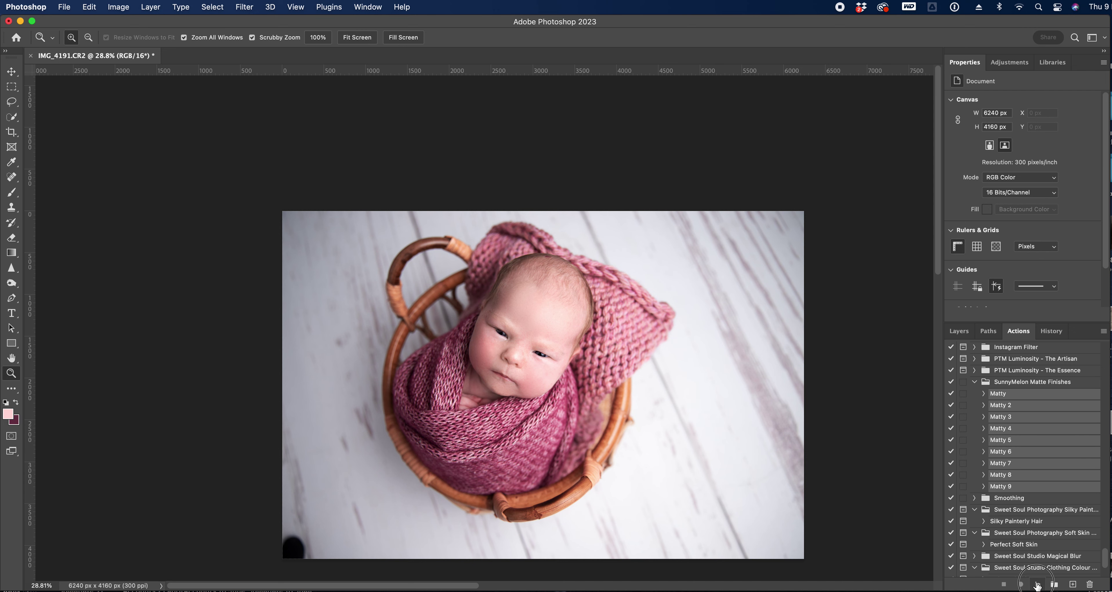
Step: Hide all nine matte layers, from Matty 9 down to Matty
click(966, 331)
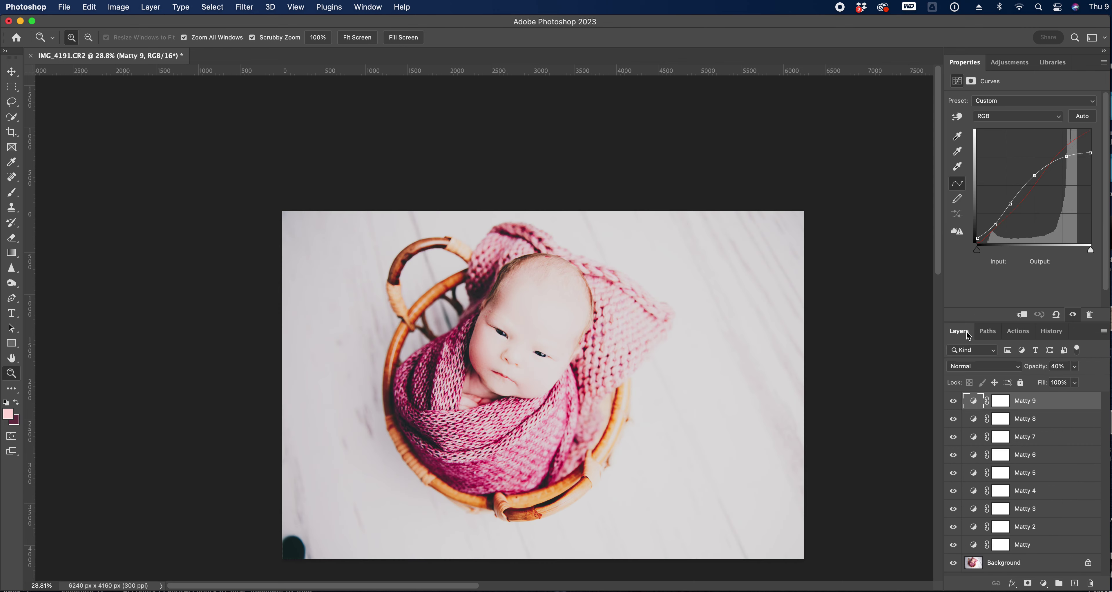
click(953, 400)
click(953, 418)
click(953, 436)
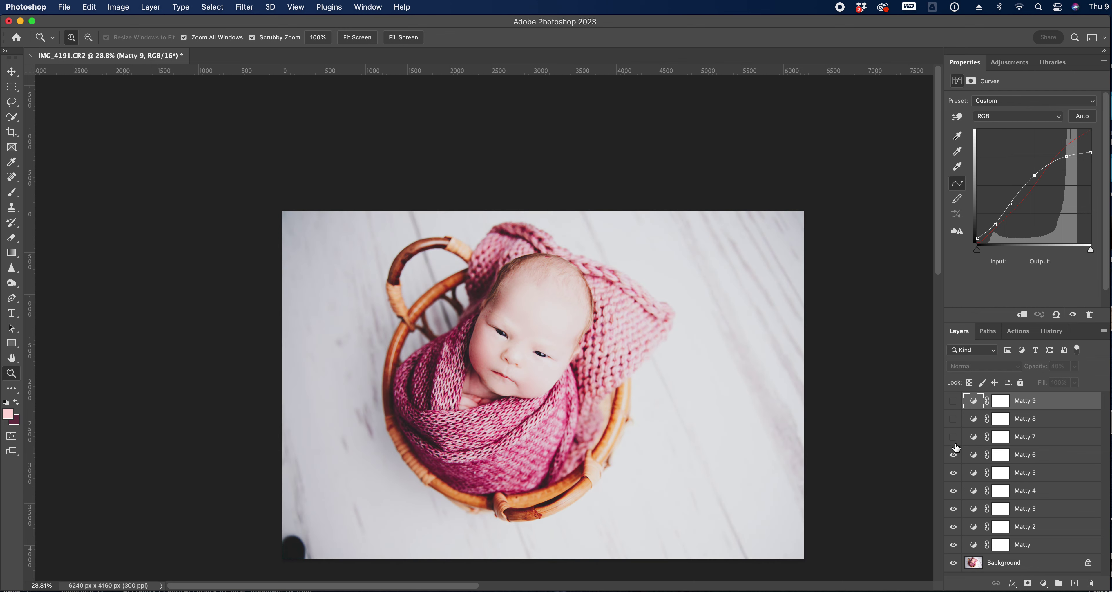
click(953, 454)
click(952, 472)
click(953, 490)
click(953, 508)
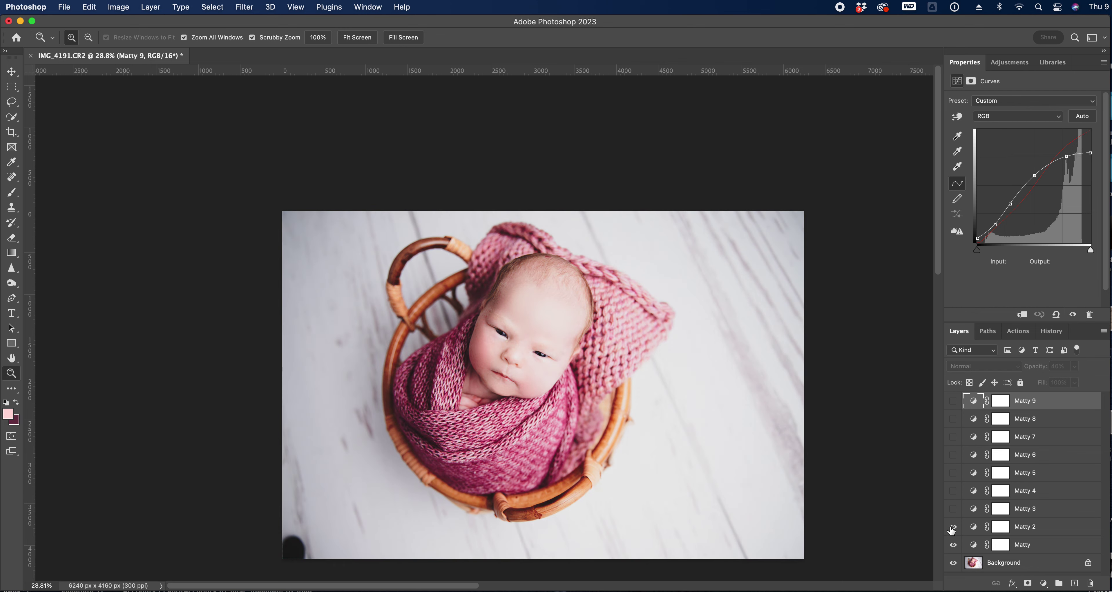
click(953, 526)
click(953, 545)
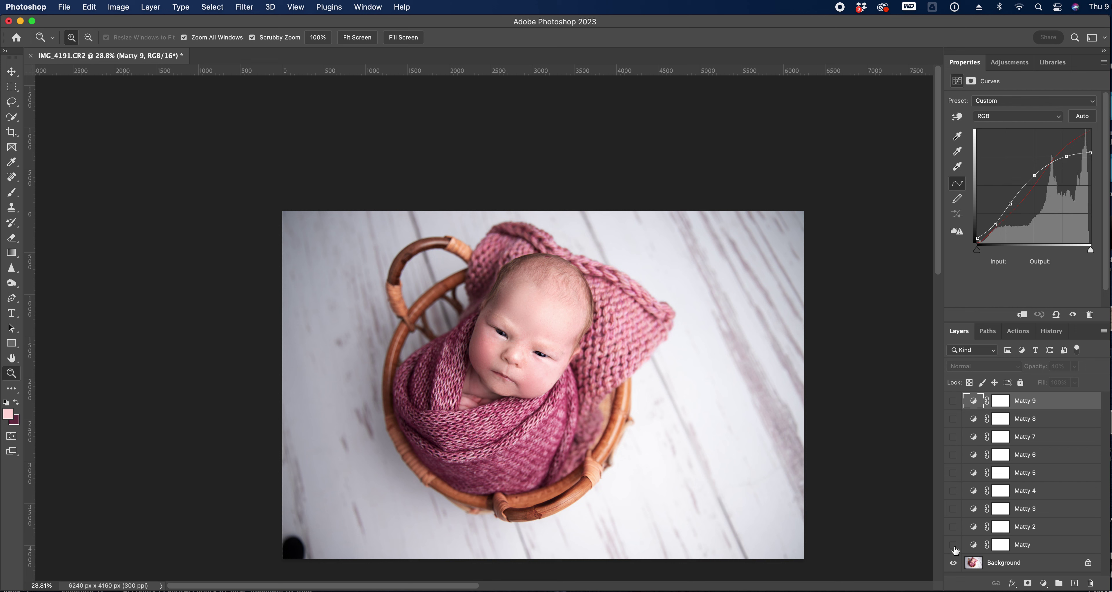
Step: Preview the matte layers one at a time from Matty to Matty 7, rechecking Matty 3 and Matty 4
click(953, 544)
click(953, 526)
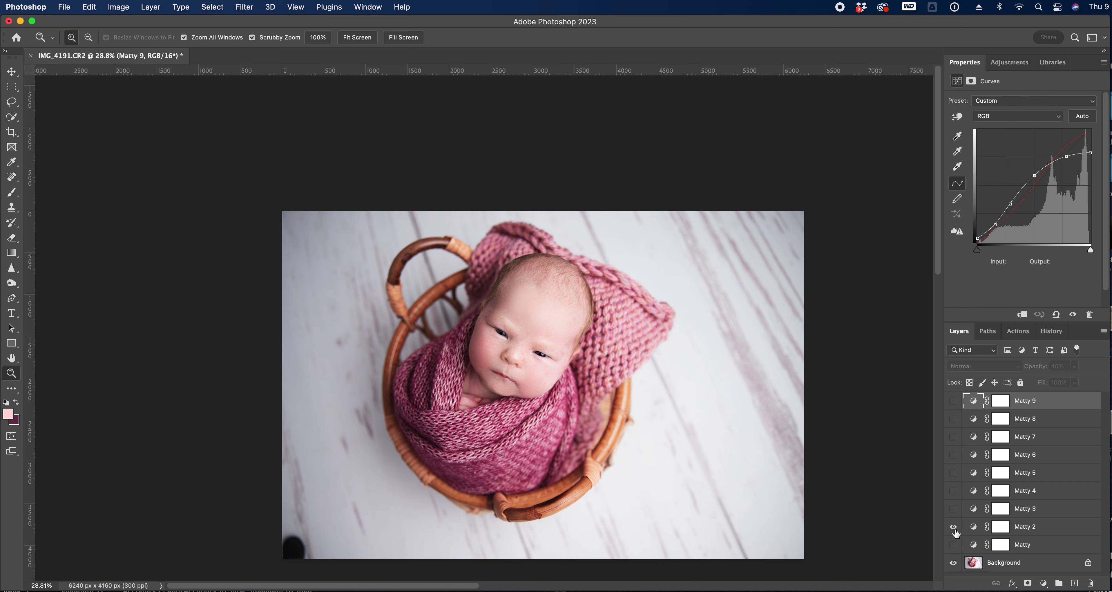
click(953, 526)
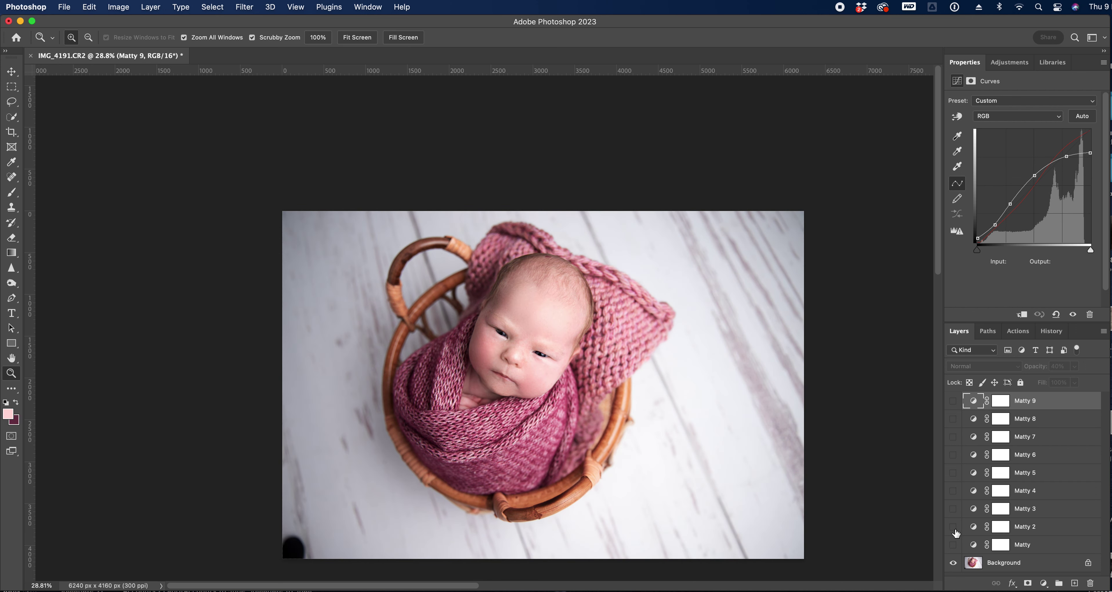
click(953, 509)
click(953, 508)
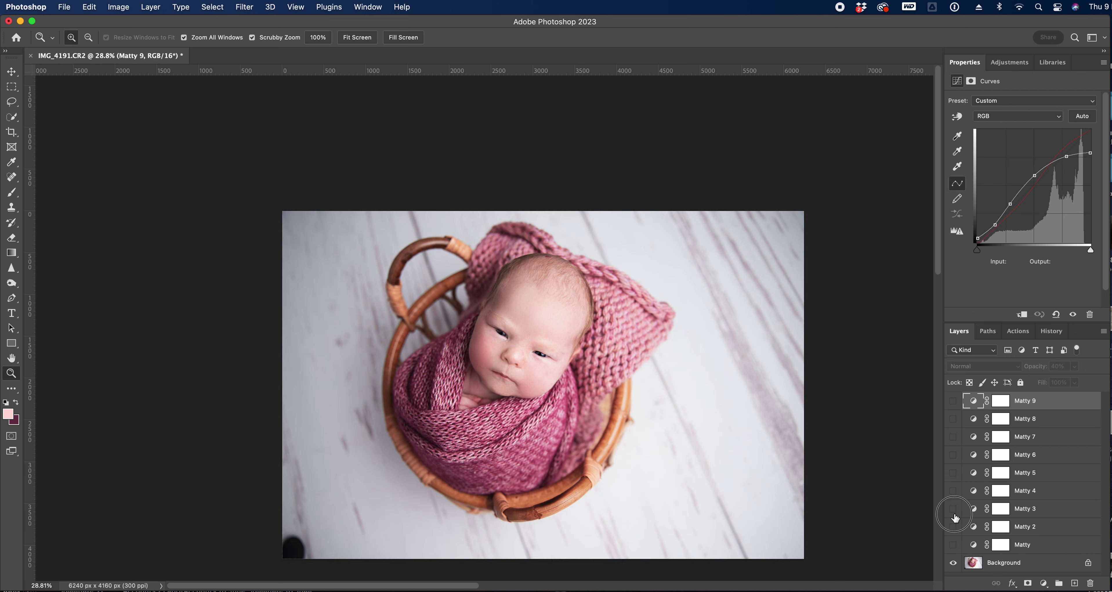
click(953, 490)
click(952, 490)
click(953, 472)
click(953, 472)
click(953, 472)
click(953, 472)
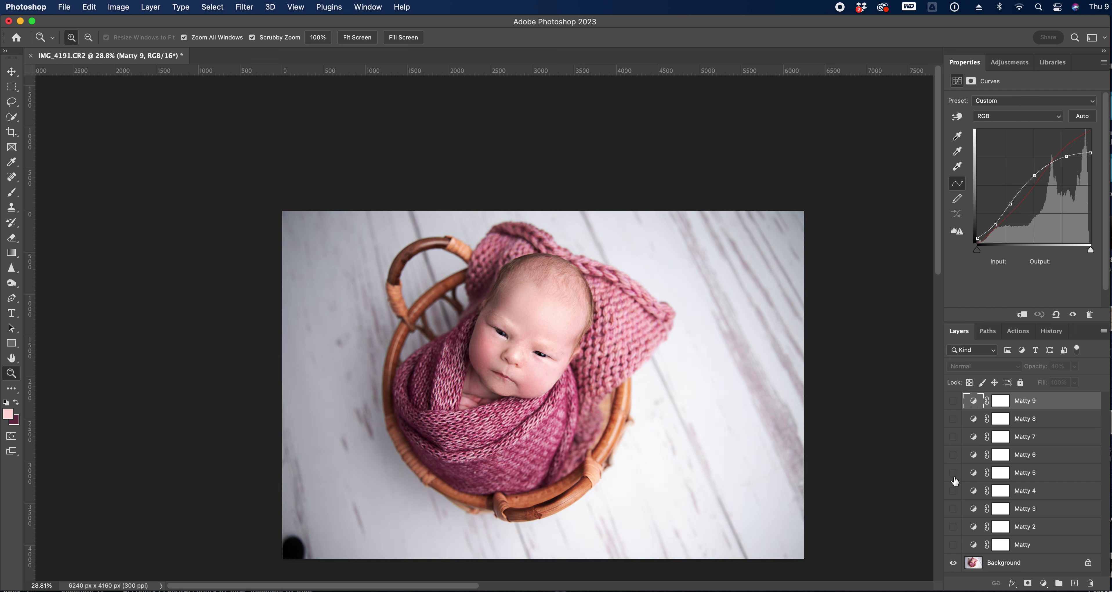
click(953, 455)
click(953, 455)
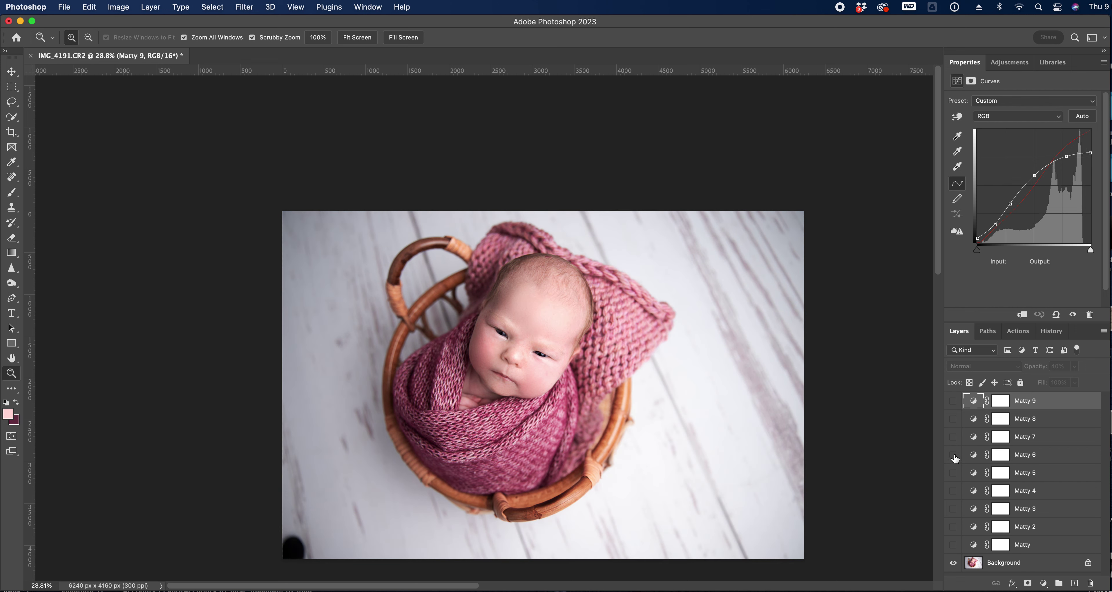
click(953, 436)
click(953, 437)
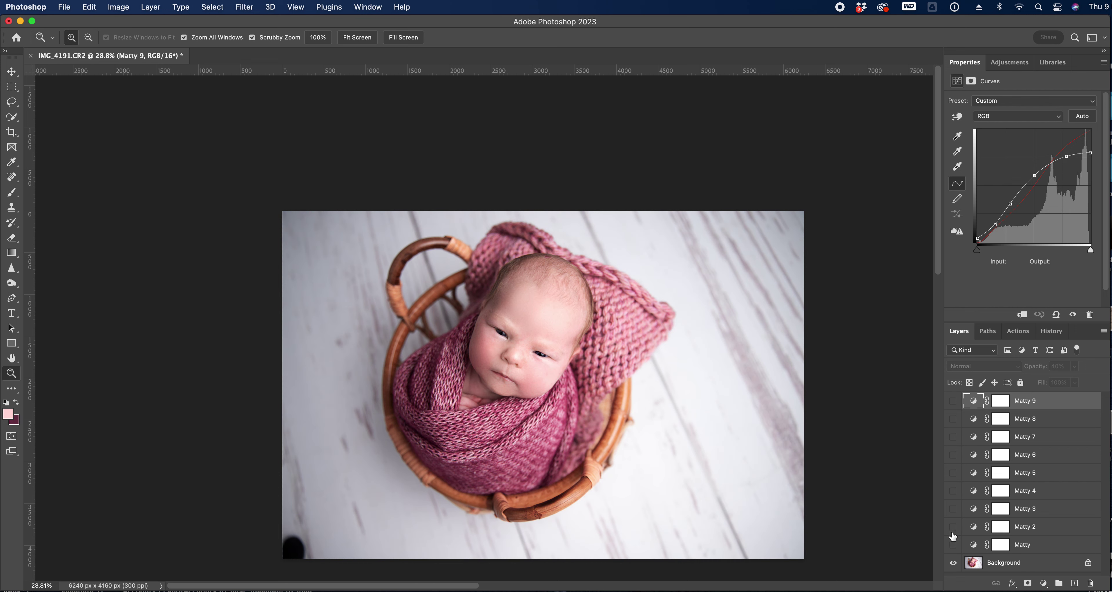
click(953, 509)
click(953, 508)
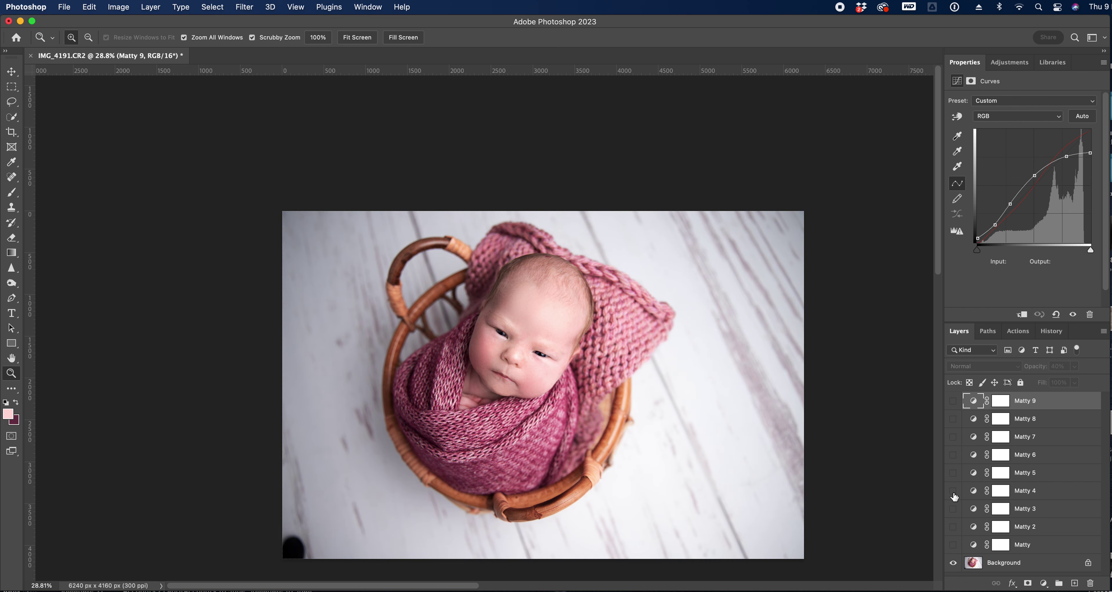
click(953, 491)
click(953, 491)
Step: Show only the Matty 5 layer above the background, set its opacity to 22%, and compare the image with and without it
click(953, 472)
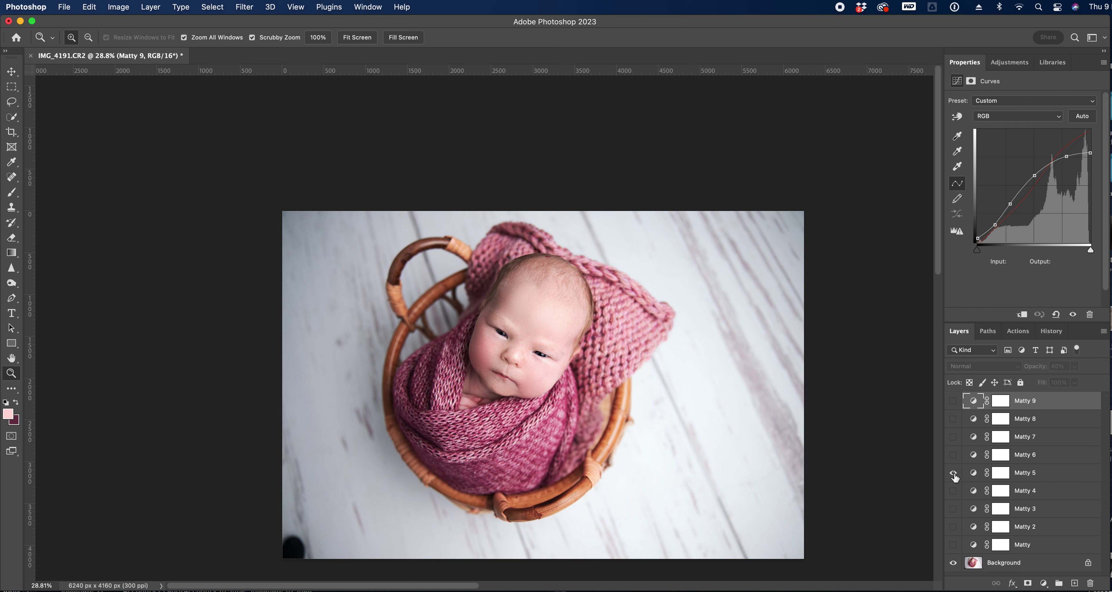
click(1062, 478)
click(1074, 367)
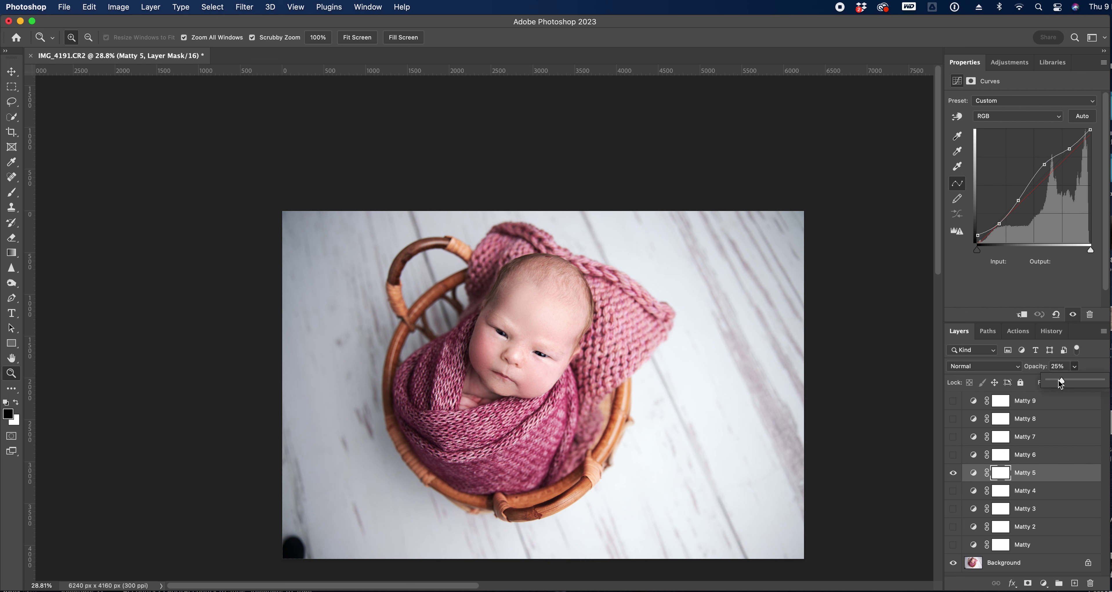
drag(1059, 380, 1052, 382)
click(952, 478)
click(952, 478)
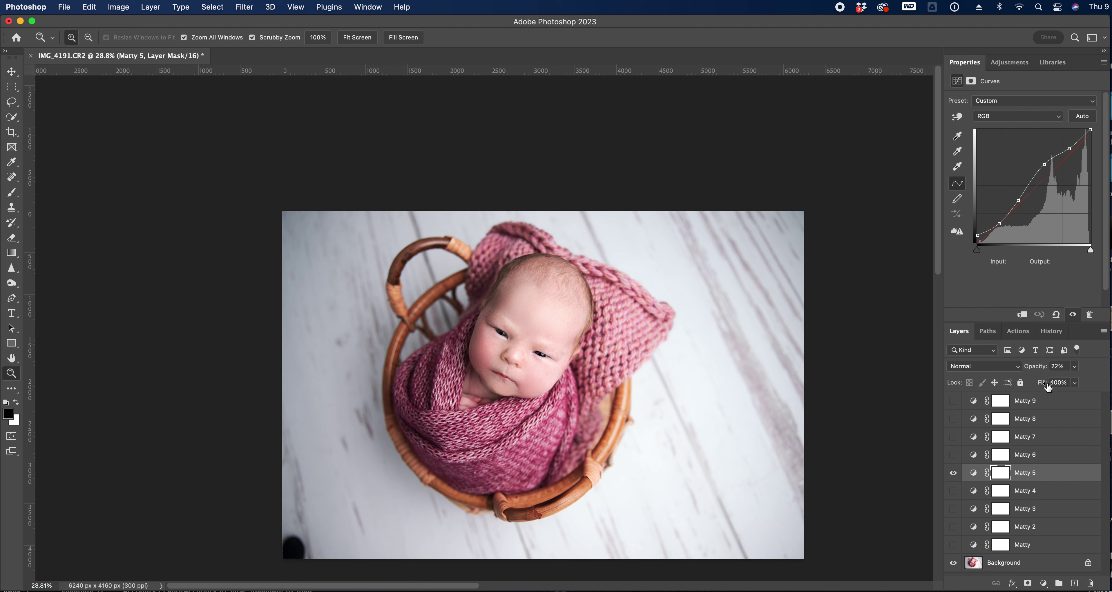
Step: Flatten the image, discarding the hidden matte layers
click(1103, 331)
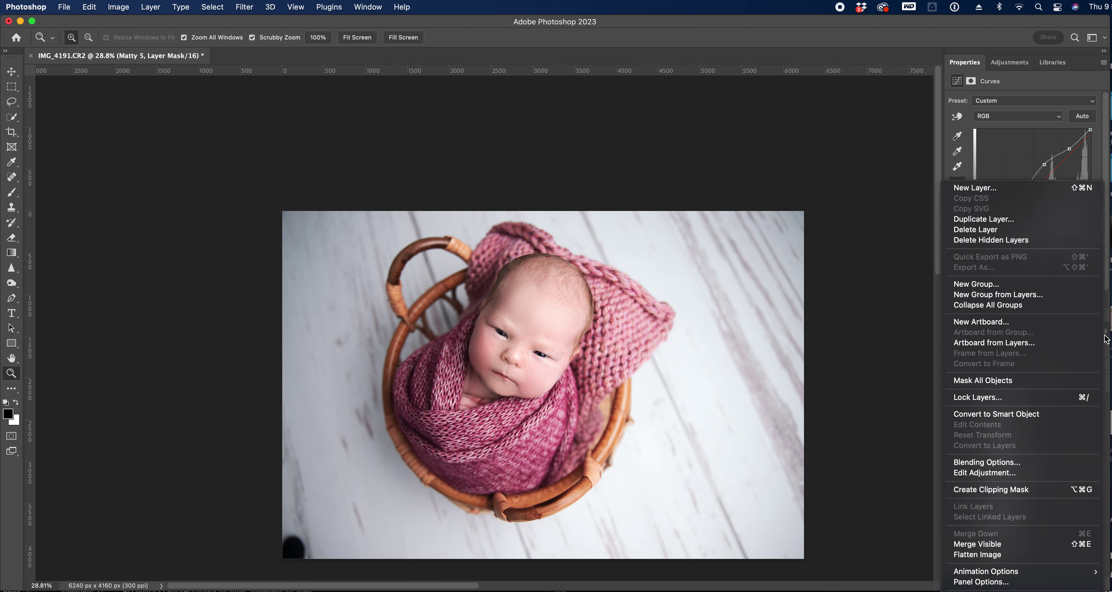
click(1021, 553)
click(616, 216)
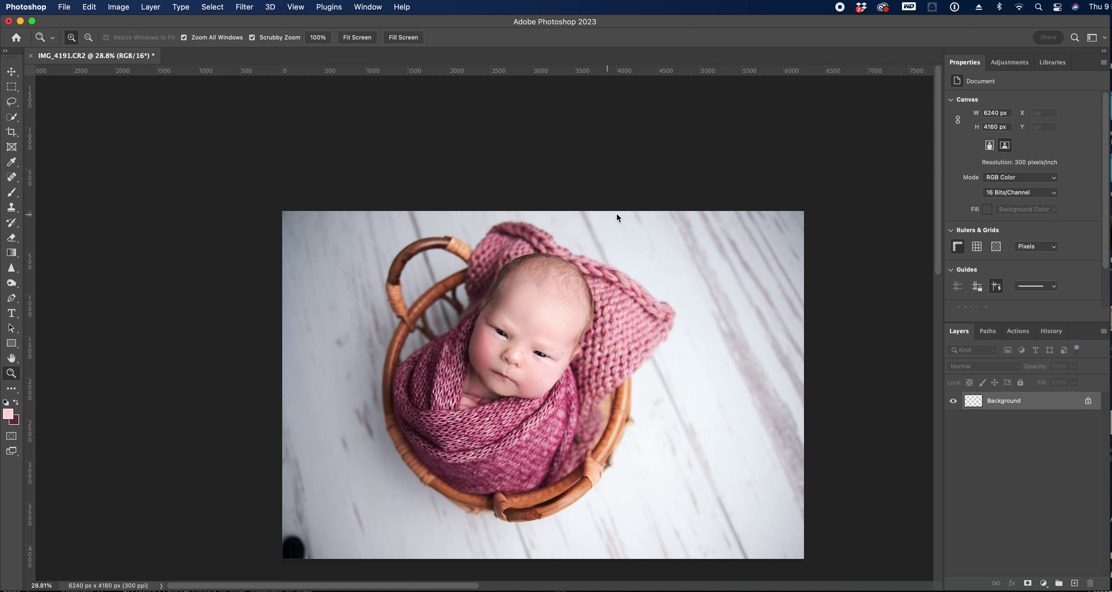
click(11, 132)
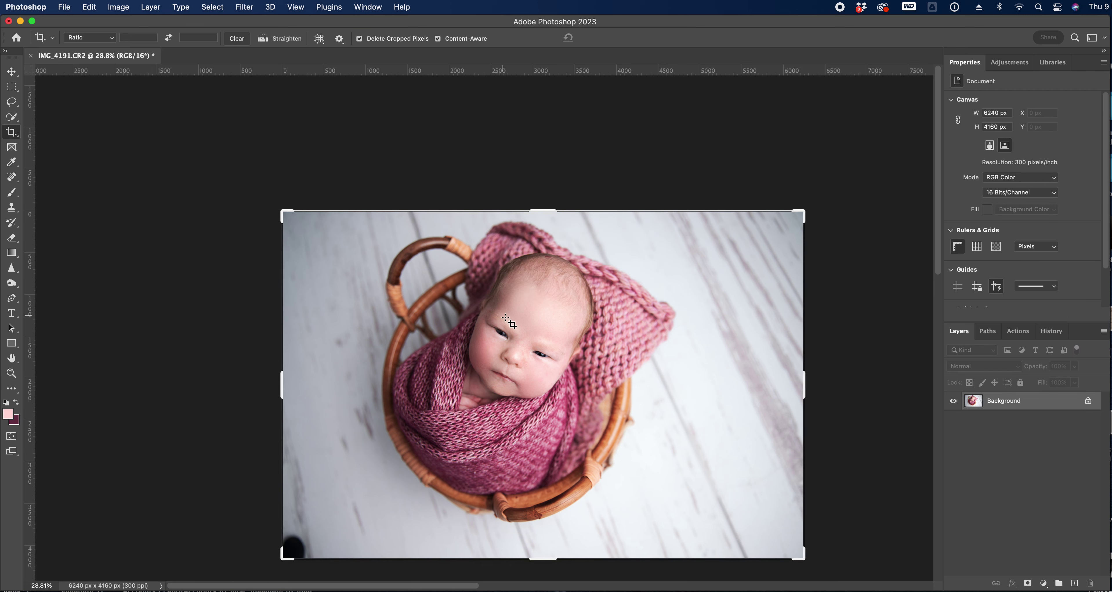
click(11, 72)
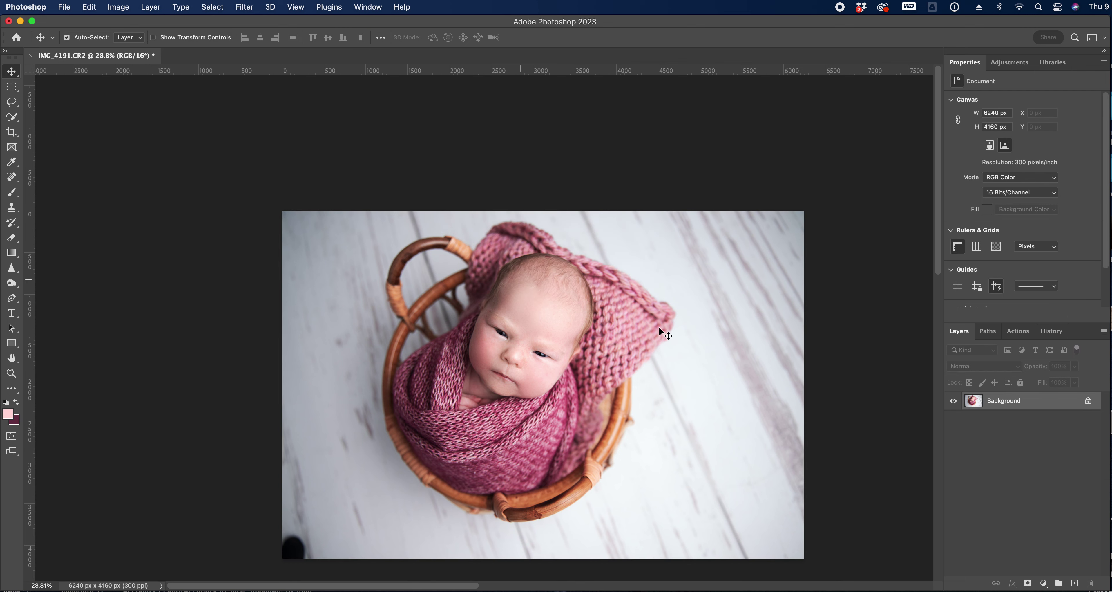
Step: Add a Hue/Saturation adjustment layer, set the Reds hue to +2, and compare the image with and without it
click(1011, 63)
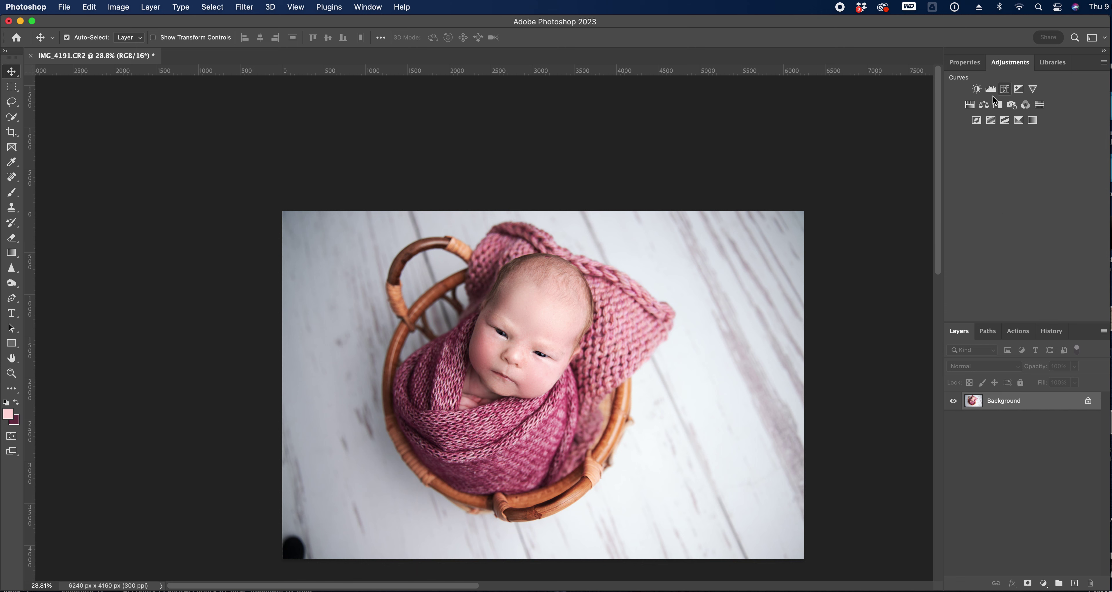
click(969, 105)
click(991, 115)
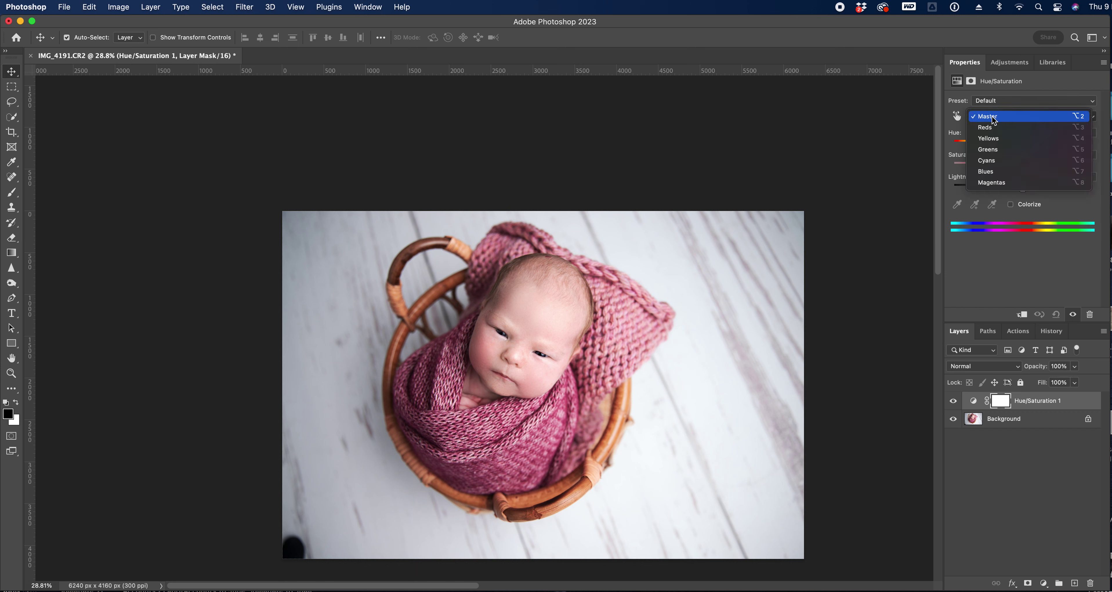
click(998, 126)
click(1083, 132)
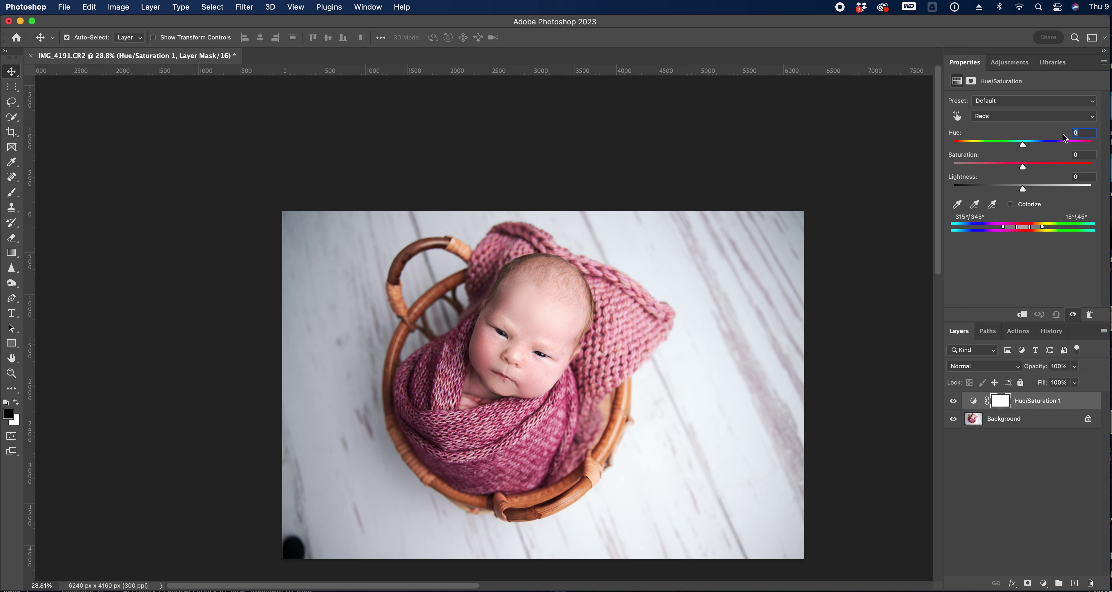
text(2)
key(Return)
click(957, 402)
click(957, 402)
Step: Fine-tune the Reds hue slightly and flatten the Hue/Saturation layer into the background
click(1043, 145)
key(super+z)
drag(1027, 148, 1026, 150)
click(1103, 331)
click(1023, 555)
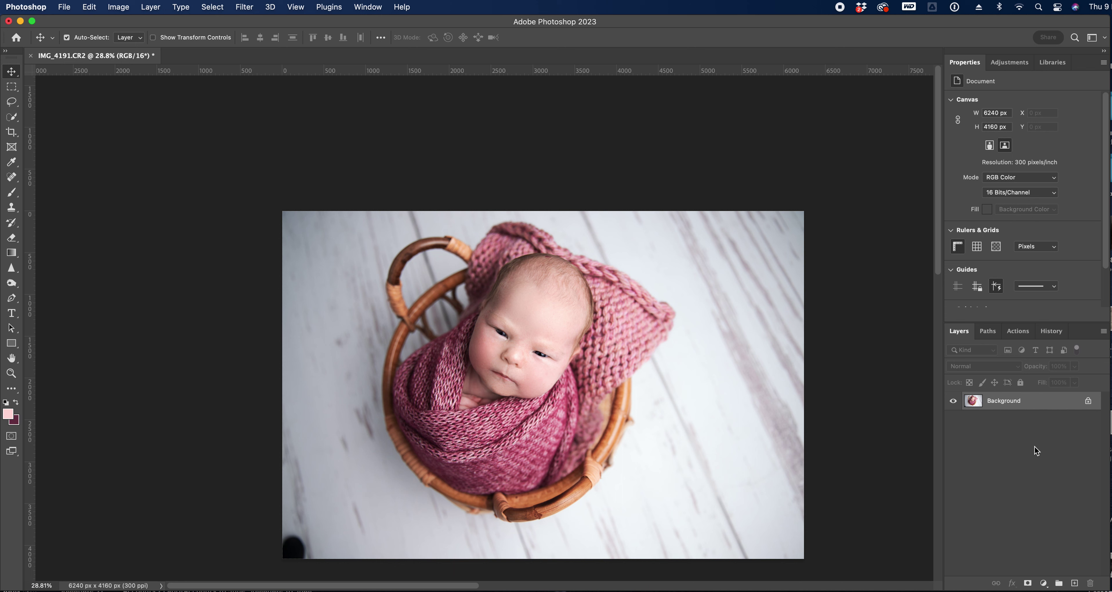
Step: Add a Vibrance adjustment layer above the background and set its vibrance to +56
click(1044, 583)
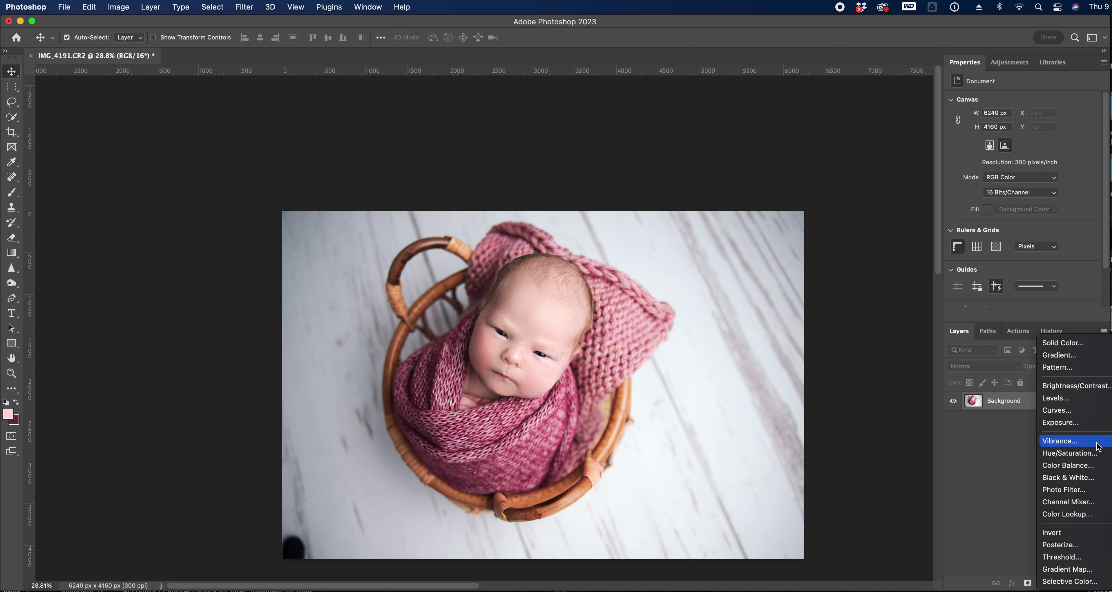
click(1074, 441)
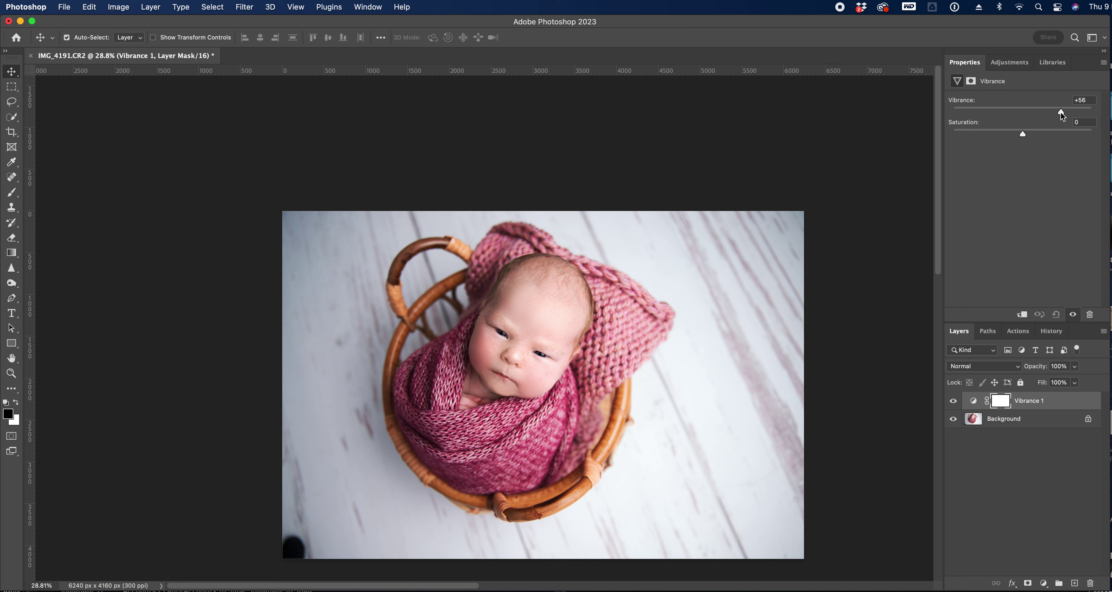
click(1079, 100)
text(0)
key(super+z)
Step: Try a higher saturation, reset it to 0, keep vibrance at +56, and compare the image with and without the layer
click(1059, 132)
drag(1060, 135, 1057, 134)
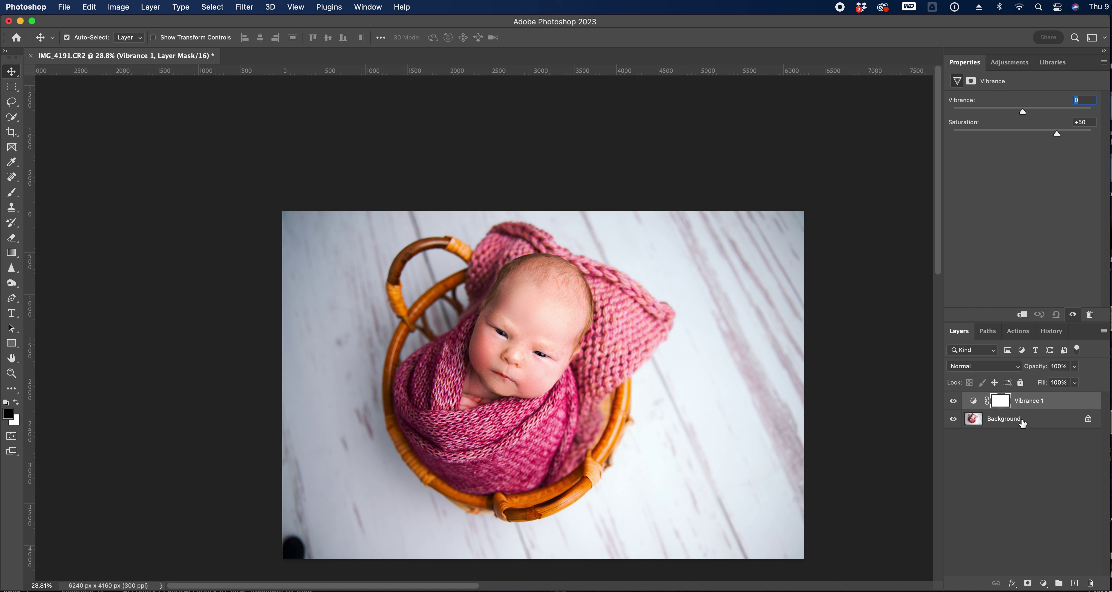
click(1091, 124)
text(0)
drag(1047, 113, 1060, 114)
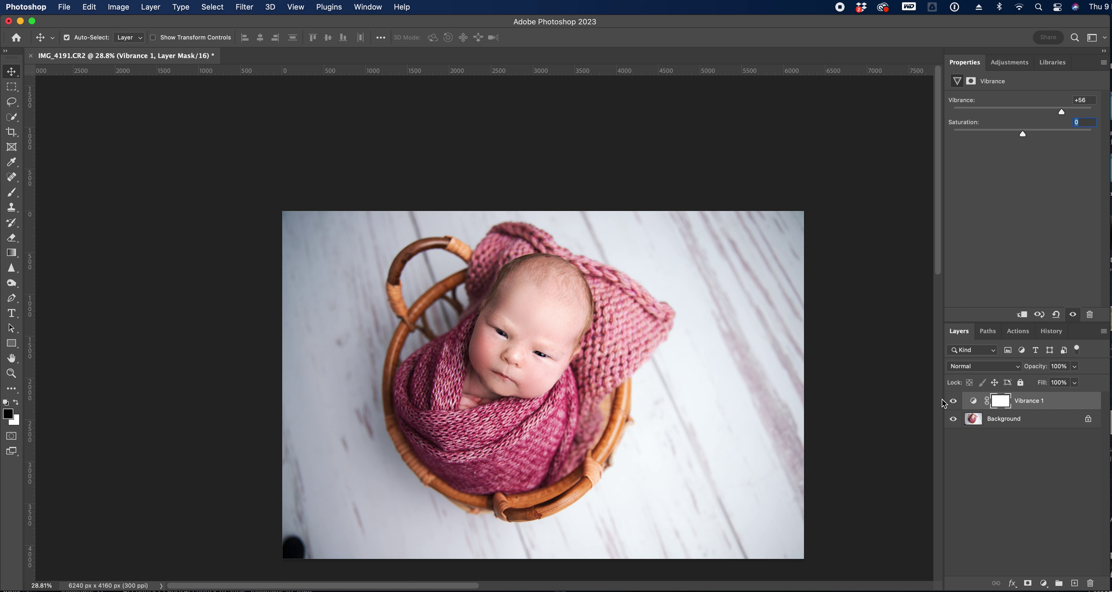
click(953, 401)
click(953, 401)
Step: Mask the vibrance effect off the basket's handle and rim with a black brush, raising the brush opacity to 100%
click(12, 192)
drag(388, 305, 399, 295)
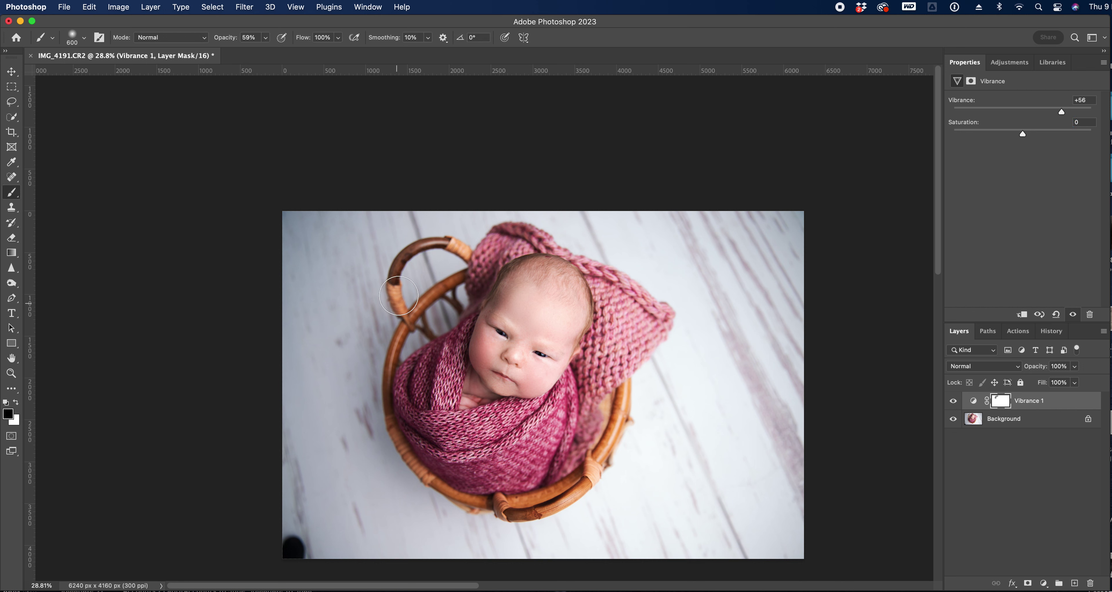
click(265, 37)
drag(265, 51, 287, 52)
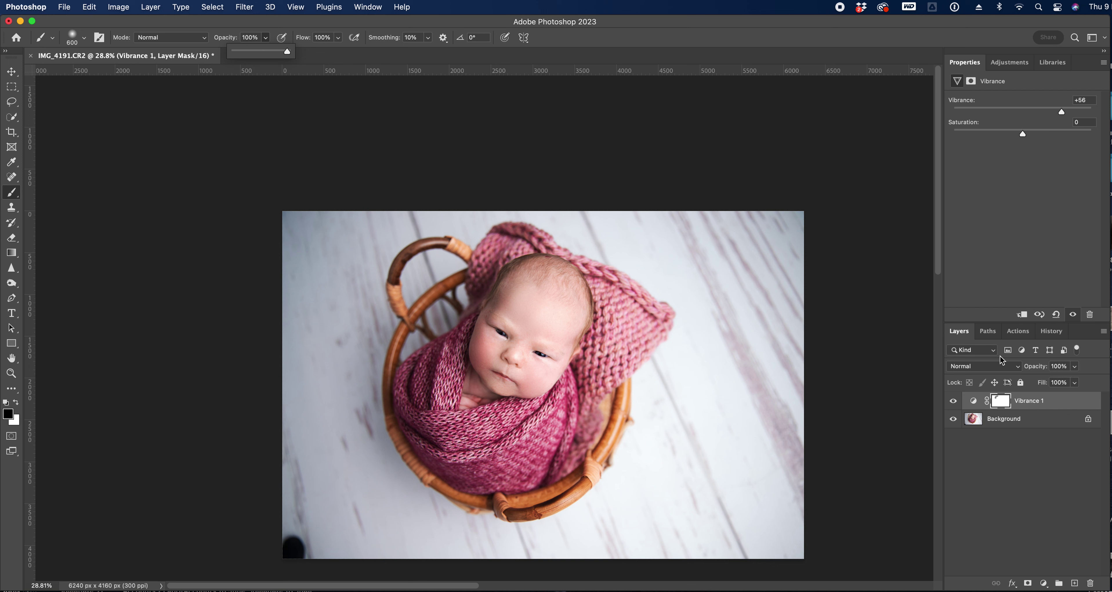
click(445, 247)
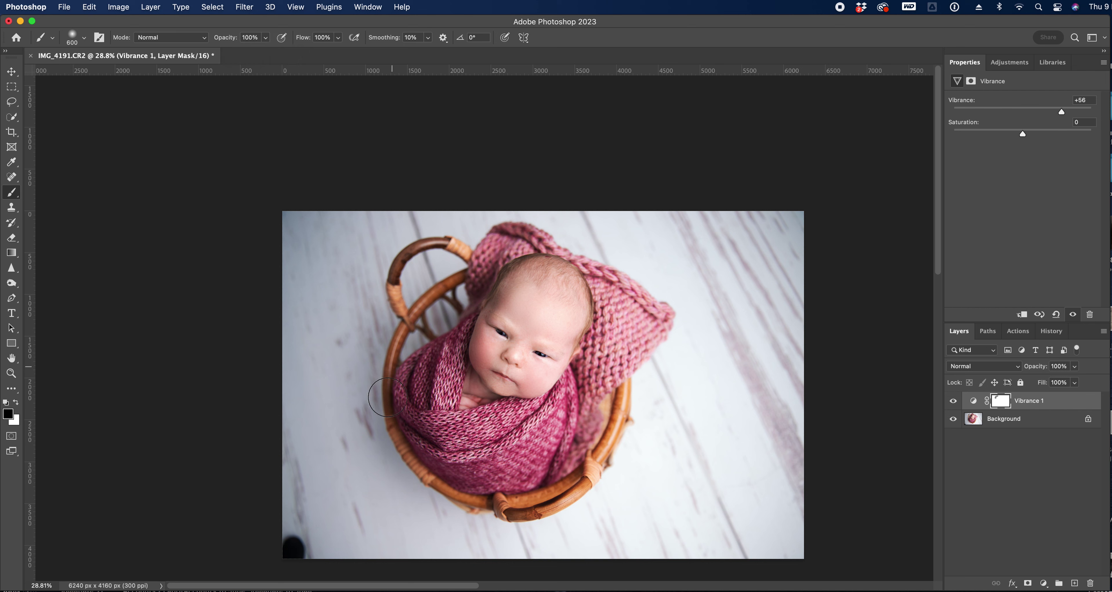
drag(615, 385, 628, 376)
Step: Compare the image with and without the masked Vibrance layer, and flatten it into the background
click(956, 402)
click(955, 401)
click(956, 401)
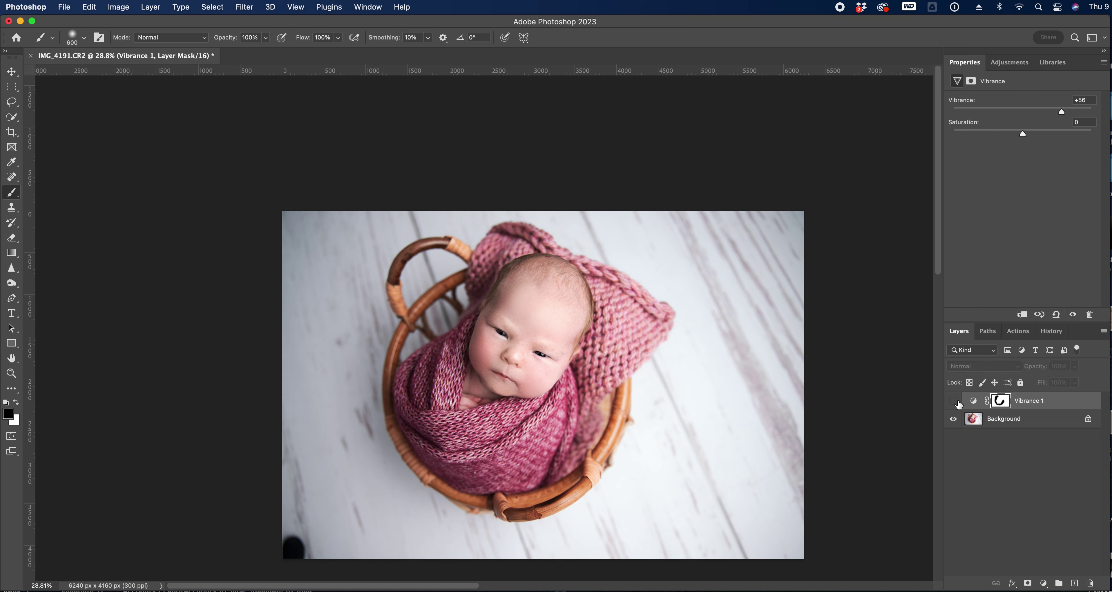
click(1103, 332)
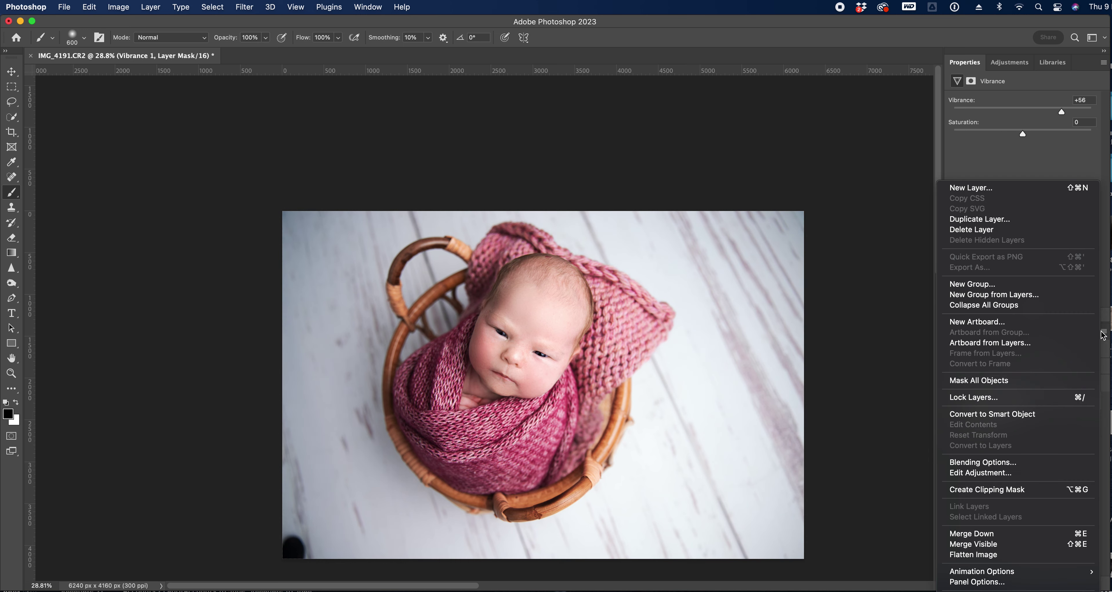
click(991, 555)
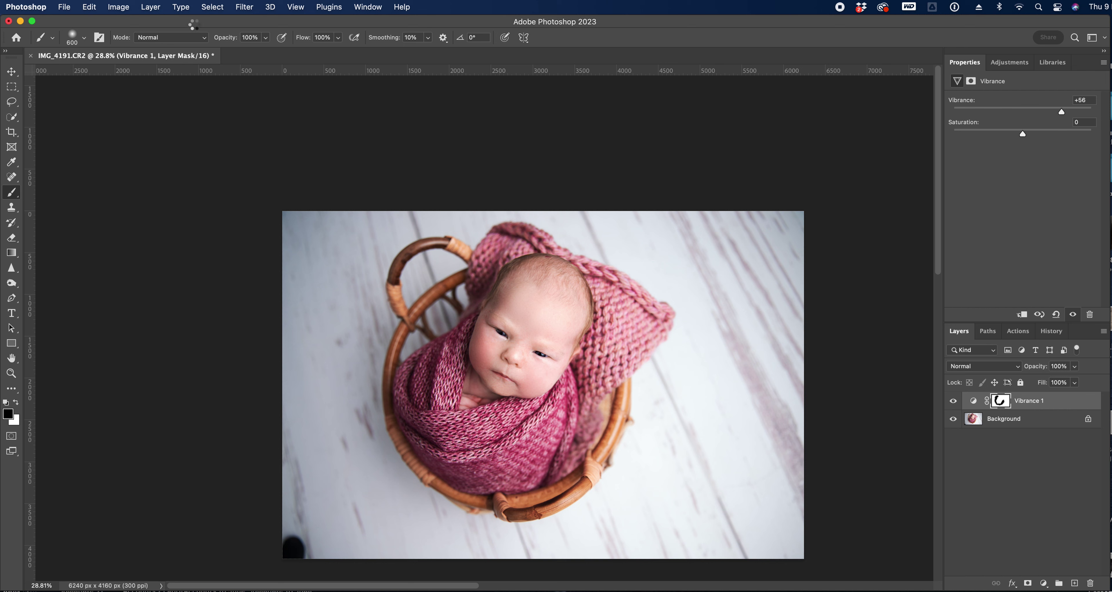
click(244, 7)
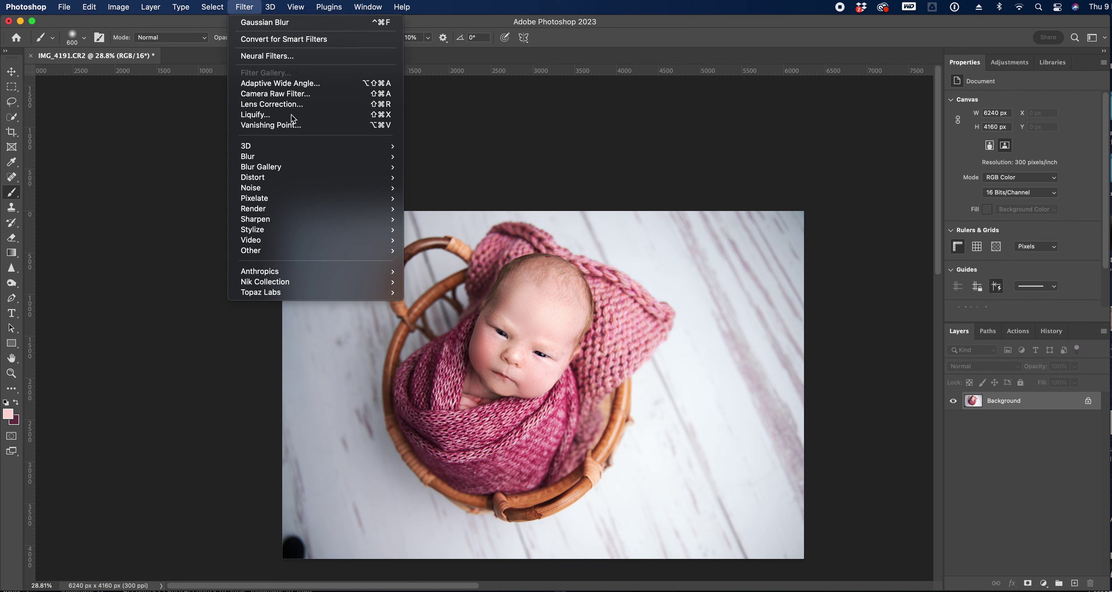
click(292, 115)
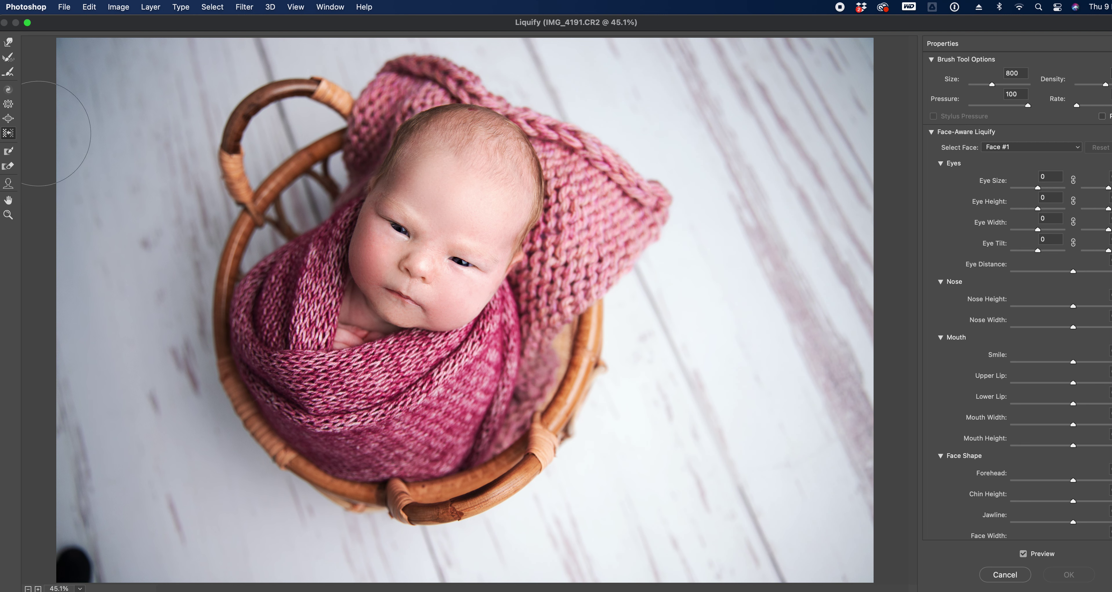
click(1006, 574)
click(243, 8)
click(839, 253)
Step: Duplicate the Background layer and open the copy in the Liquify filter
drag(1036, 402, 1077, 583)
click(242, 7)
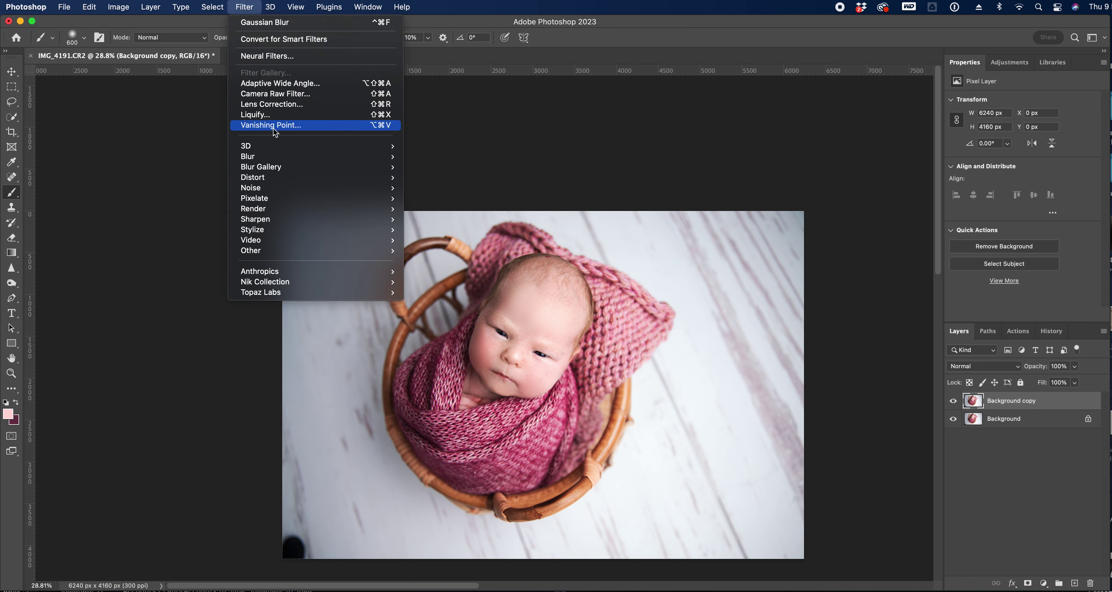
click(274, 116)
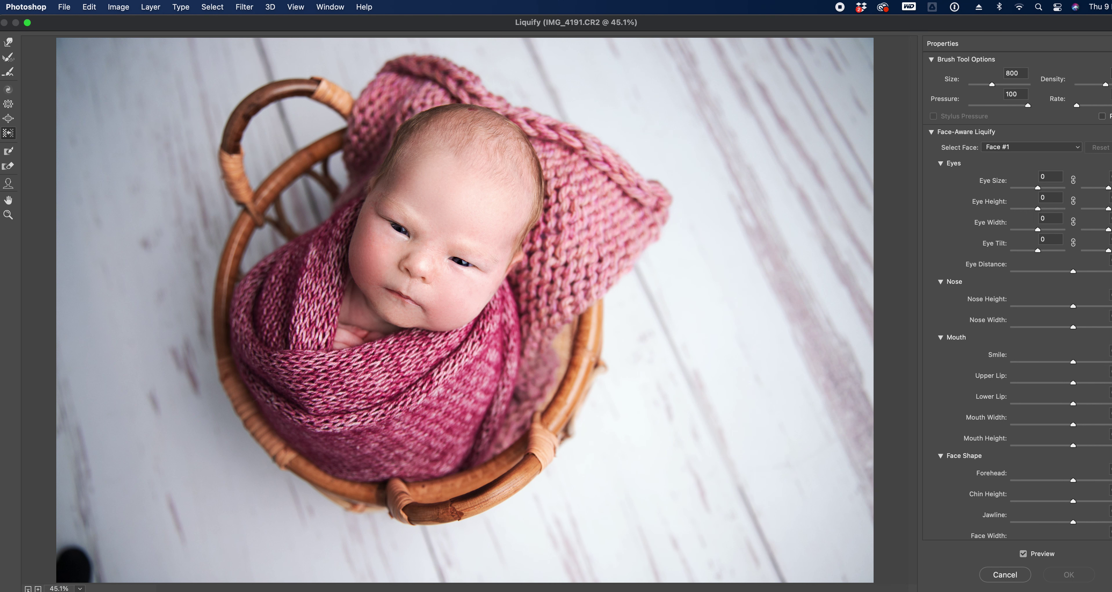
Step: Push the dark spot in the photo's lower-left corner out of frame with a 1400 Liquify brush, and apply the filter
click(28, 589)
key(])
key(])
key(])
key(])
key(])
key(])
mouse_move(189, 517)
mouse_down()
mouse_move(166, 493)
mouse_move(161, 448)
mouse_up()
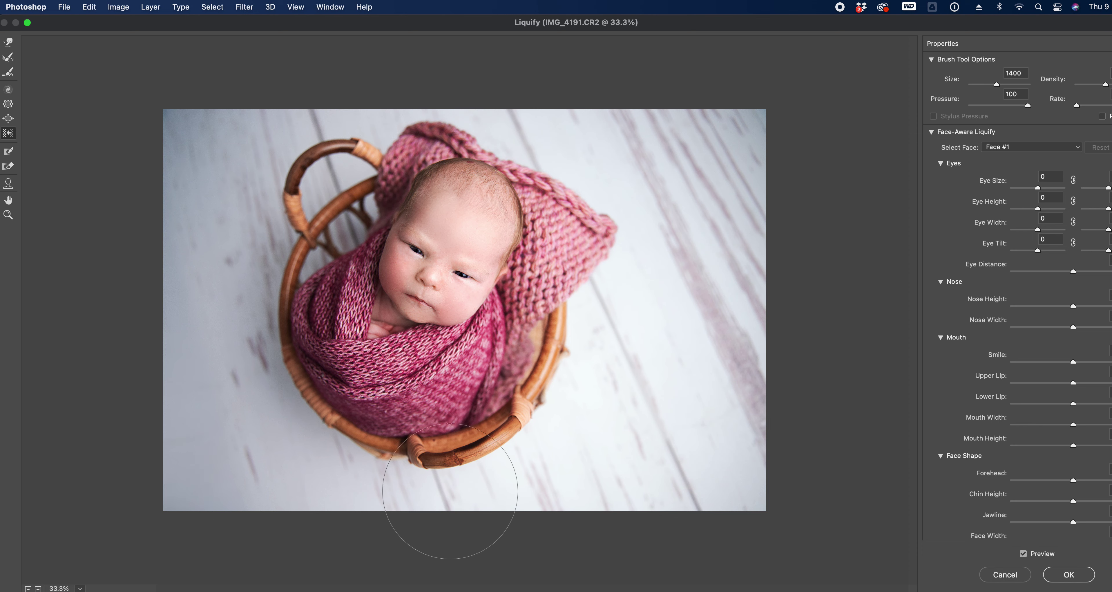
click(1075, 576)
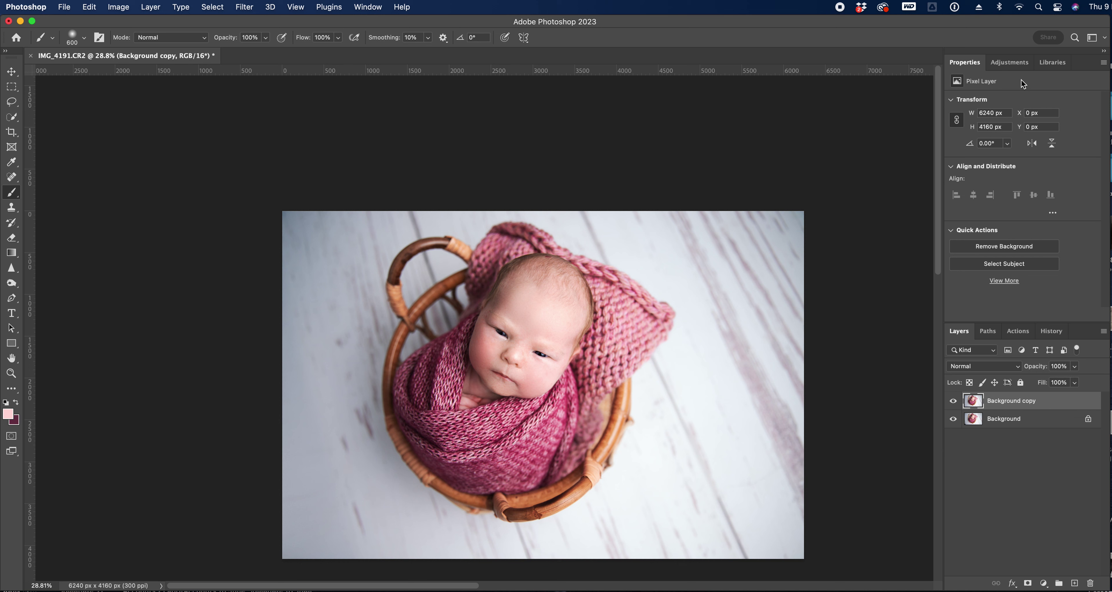
Step: Add a Hue/Saturation adjustment layer and set the Blues saturation to -100 to neutralise the blue cast in the floorboards
click(1010, 62)
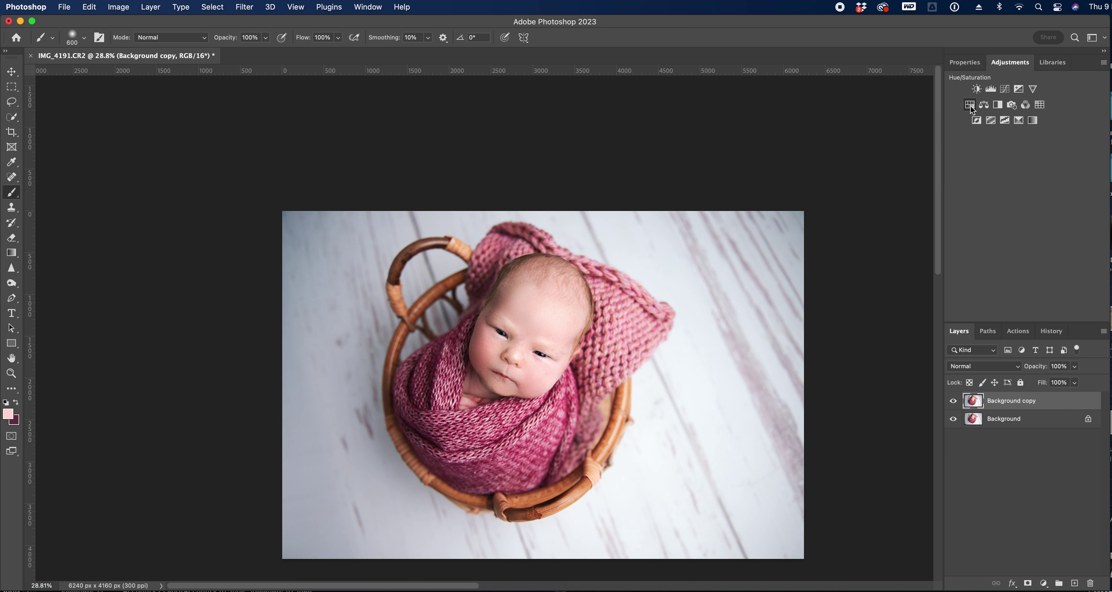
click(970, 105)
click(1012, 116)
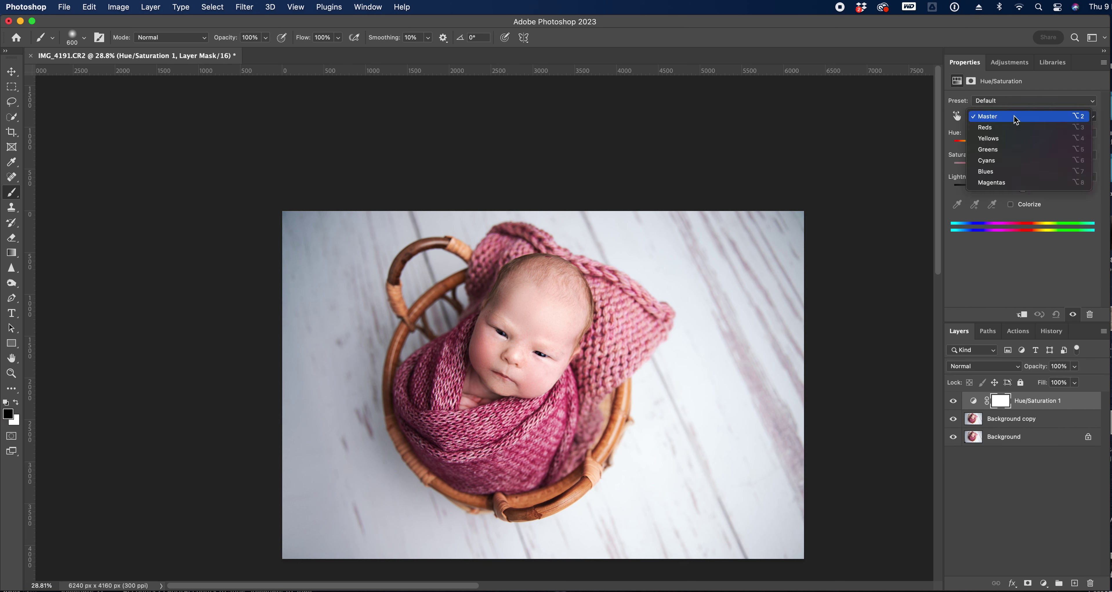
click(1017, 171)
drag(1029, 170, 953, 167)
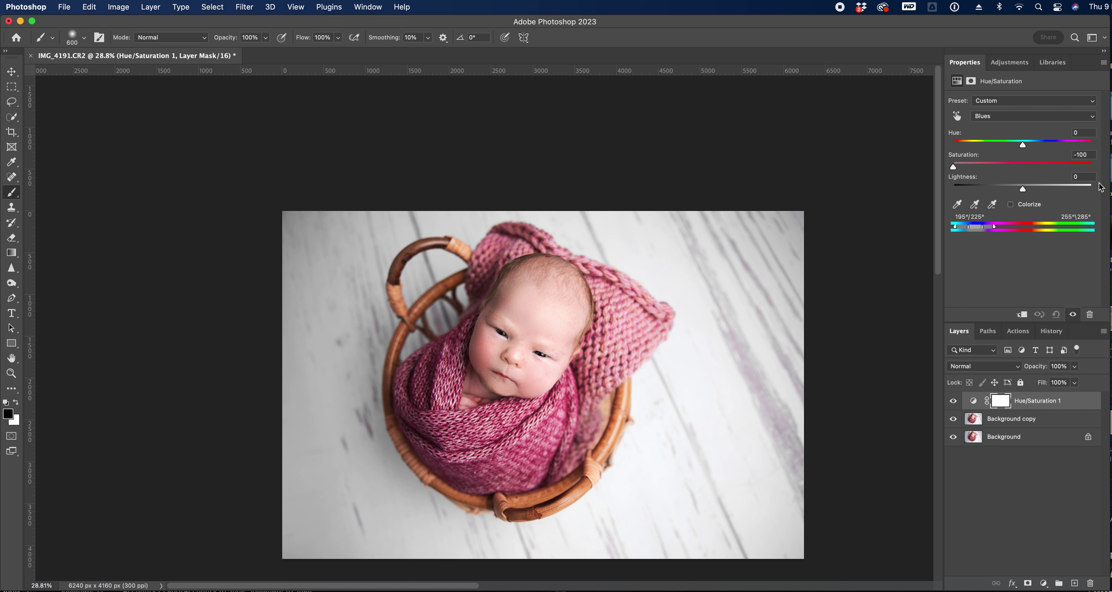
Step: Set the Cyans saturation to -100 in the Hue/Saturation adjustment layer
click(1007, 117)
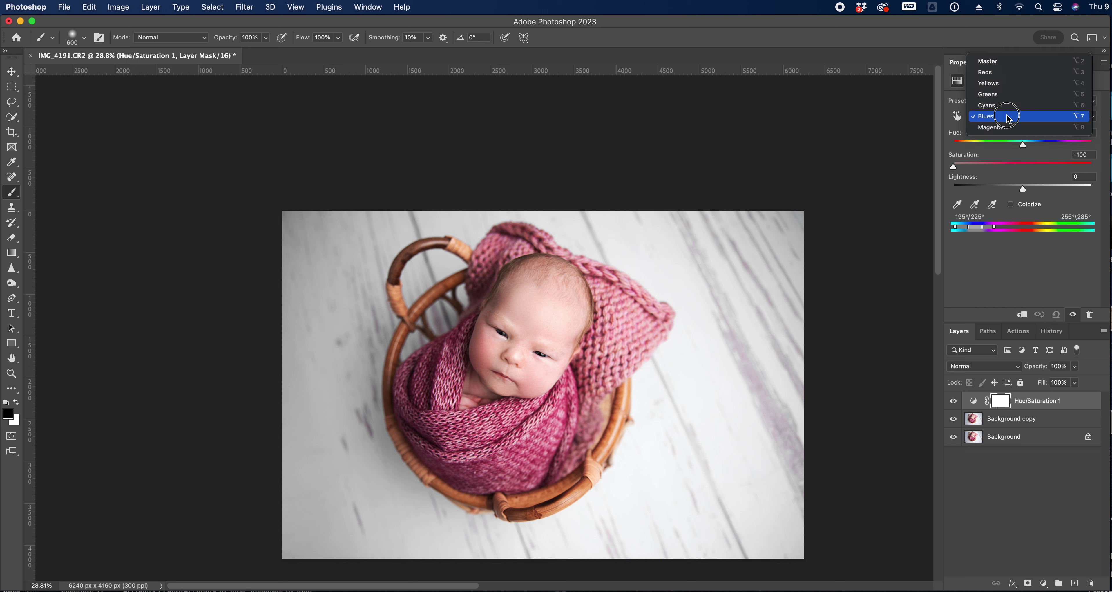
click(1006, 108)
drag(1047, 167, 910, 165)
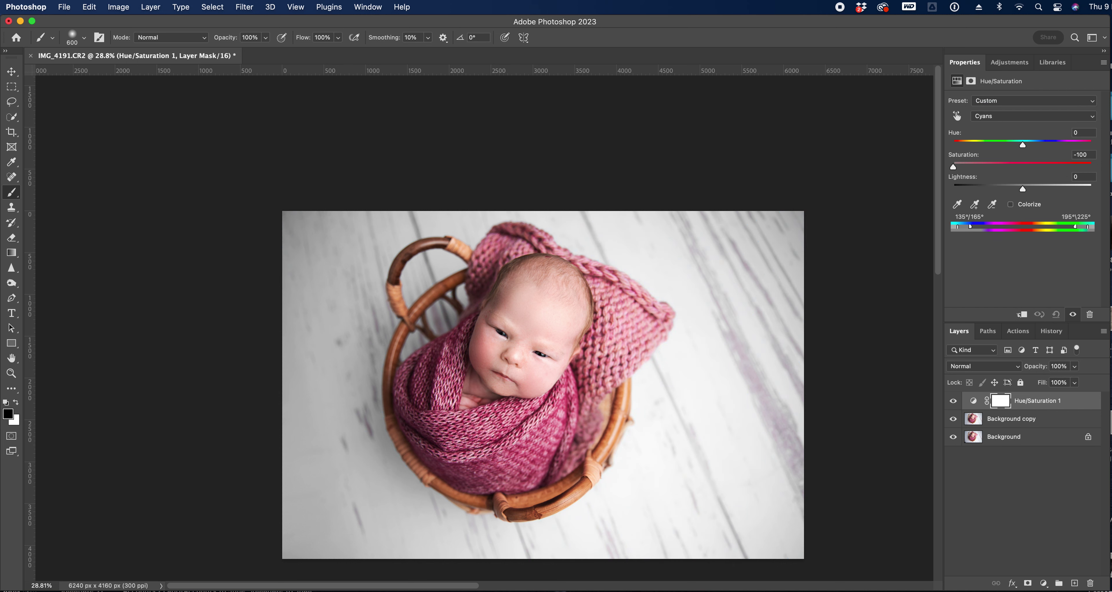
Step: Compare the image with and without the Hue/Saturation layer, and flatten it into the background
click(951, 402)
click(950, 403)
click(948, 404)
click(949, 403)
click(949, 403)
click(948, 404)
click(1104, 332)
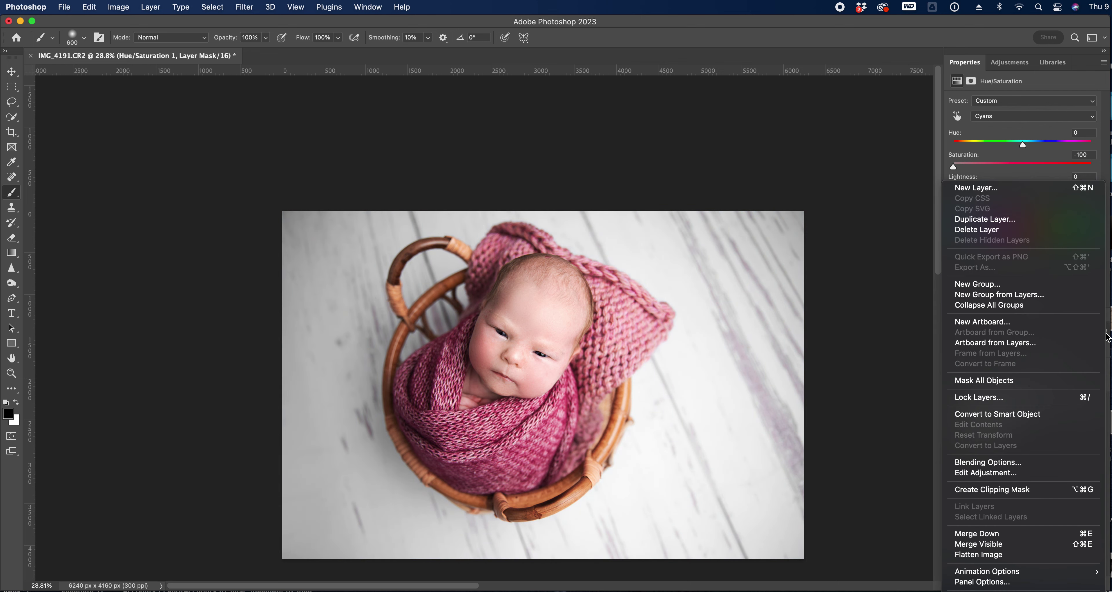
click(1016, 551)
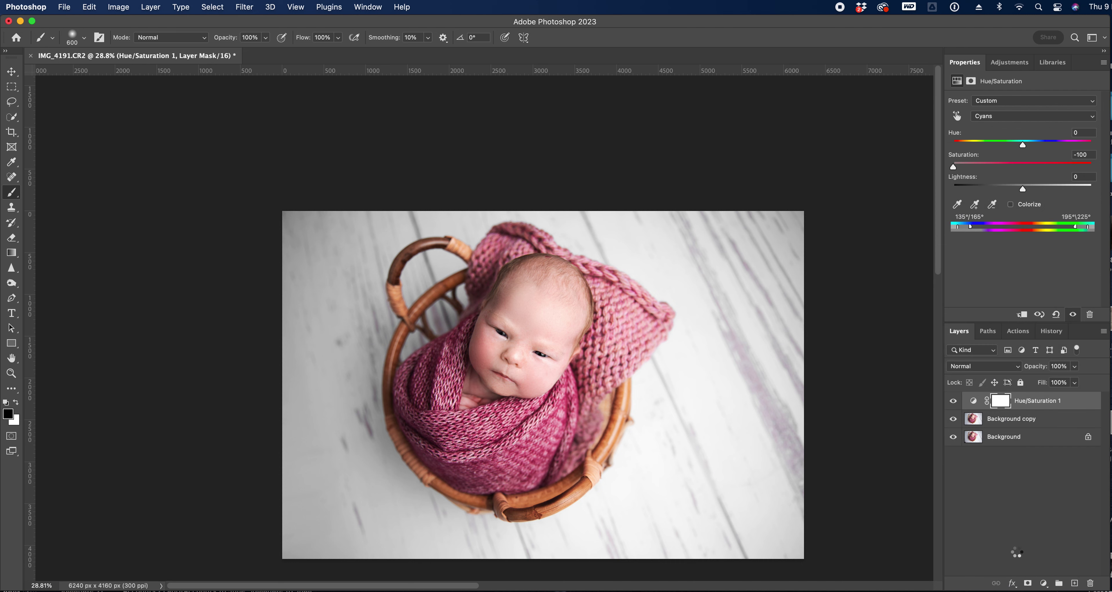
Step: Crop with the Front Image preset and Content-Aware fill, shifting the photo right and slightly down to centre the basket
click(17, 135)
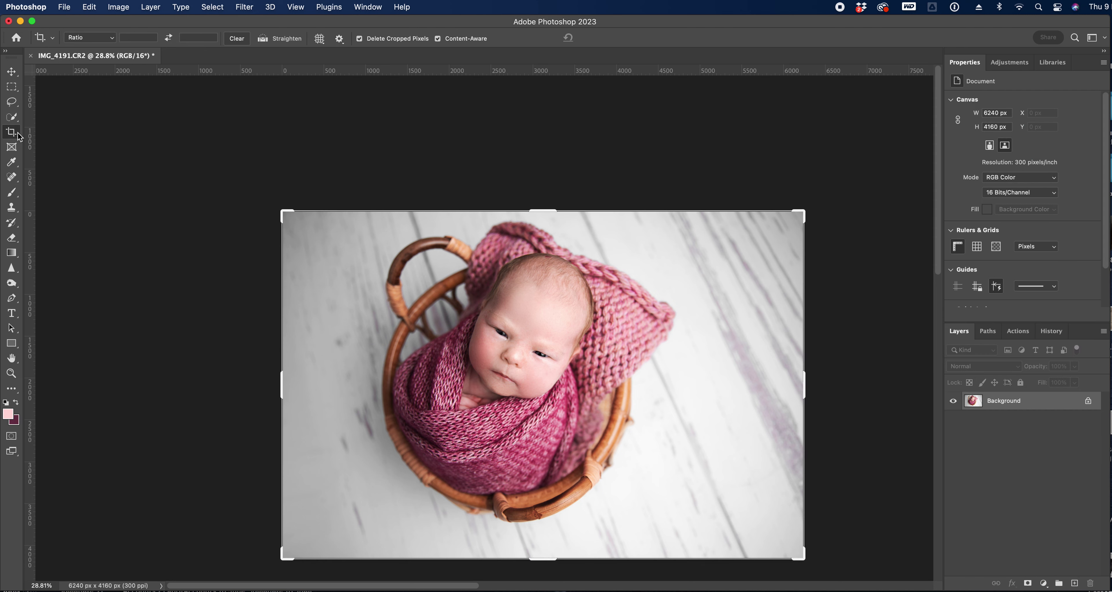
click(97, 40)
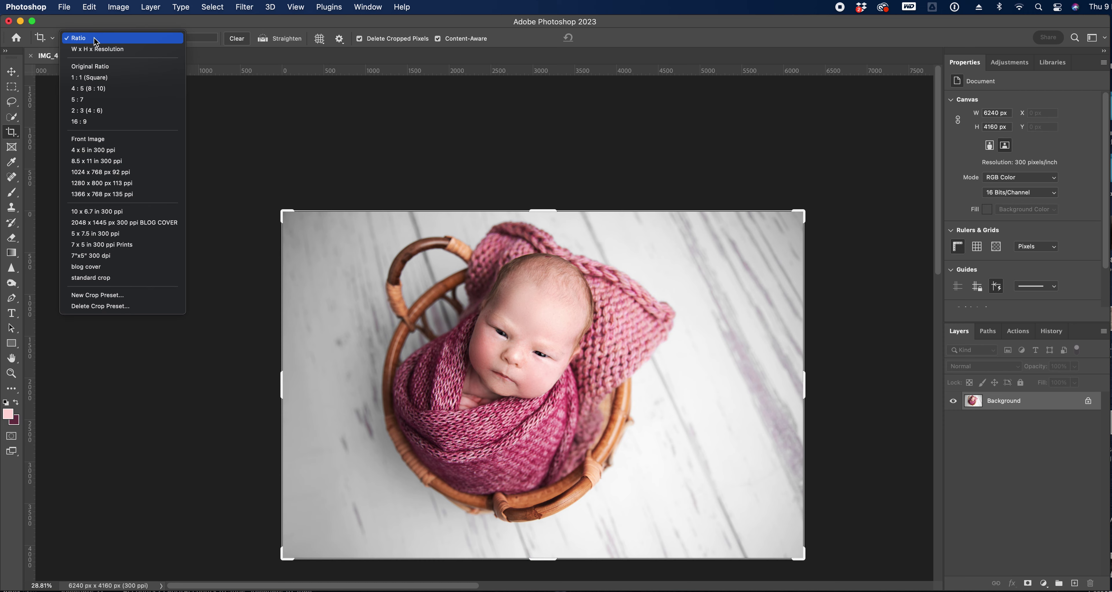
click(116, 140)
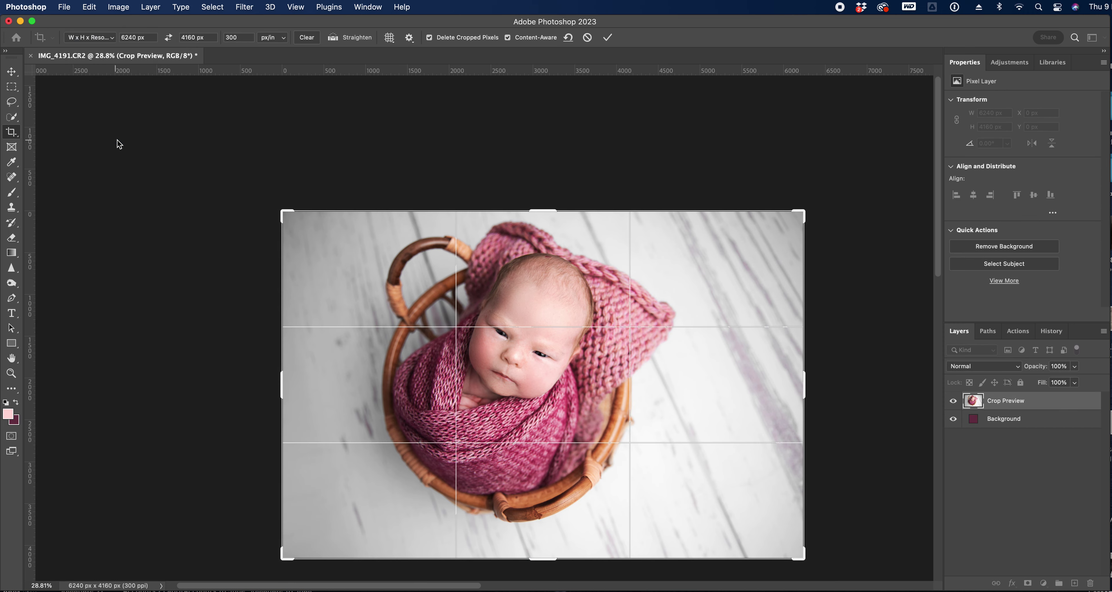
drag(504, 385, 544, 387)
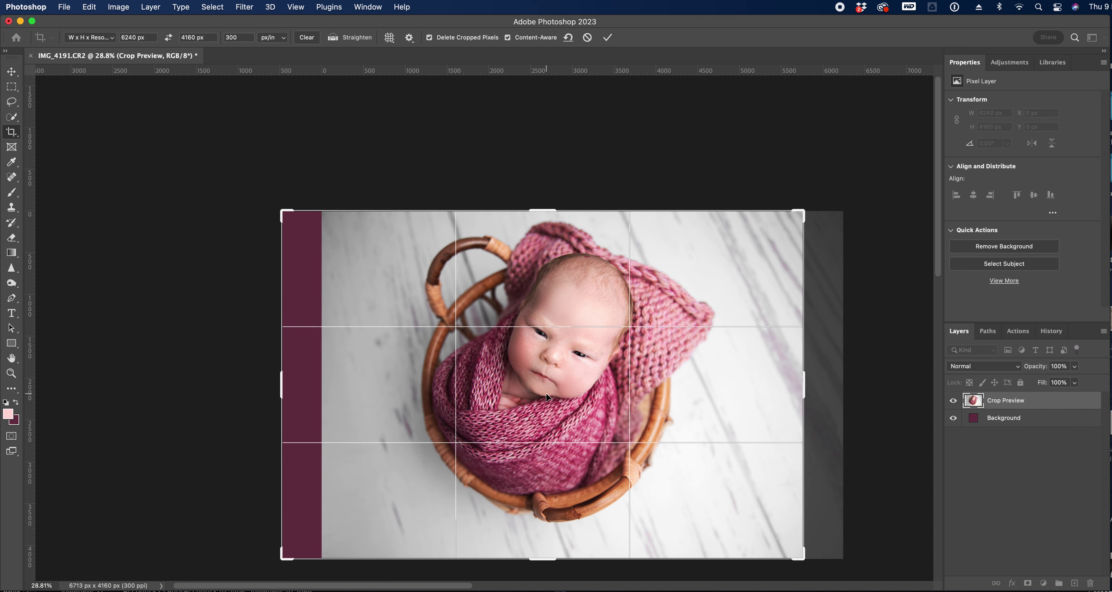
drag(547, 396, 571, 384)
key(Return)
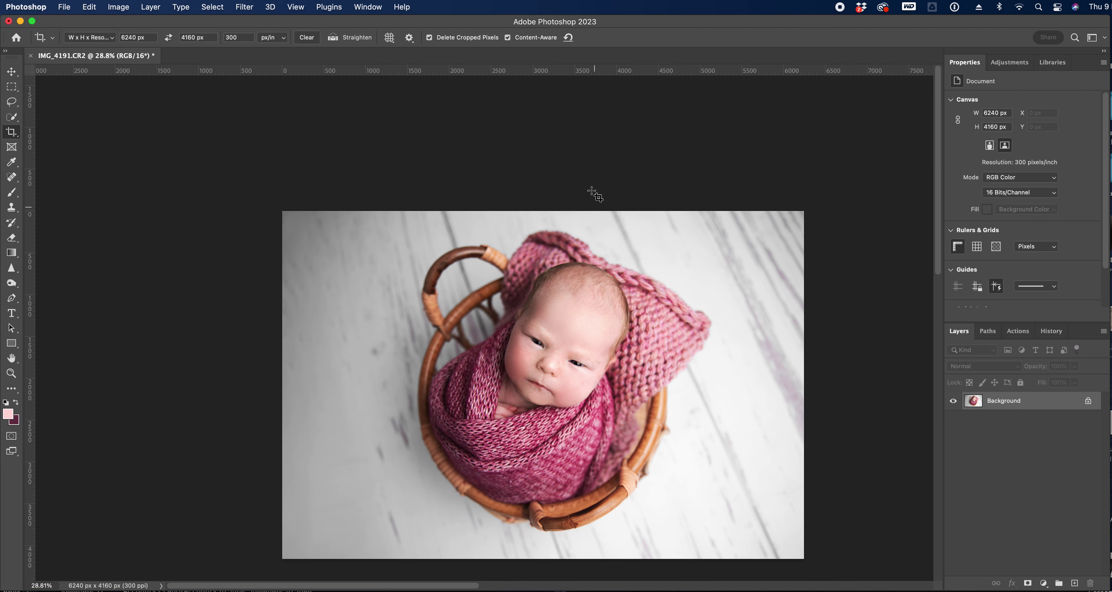
Step: Crop again at the same size, nudging the photo slightly left to refine the centring
click(624, 370)
key(Left)
key(Left)
key(Left)
key(Left)
key(Left)
key(Left)
key(Left)
key(Left)
key(Left)
key(Left)
key(Left)
key(Left)
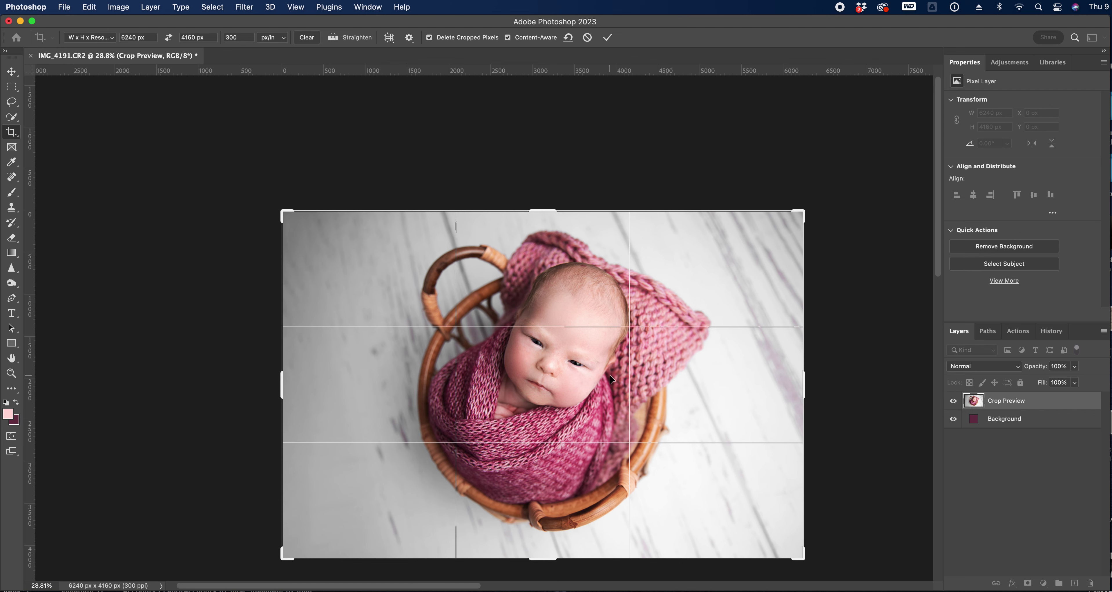
key(Left)
key(Left)
key(Left)
key(Left)
key(Left)
key(Left)
key(Left)
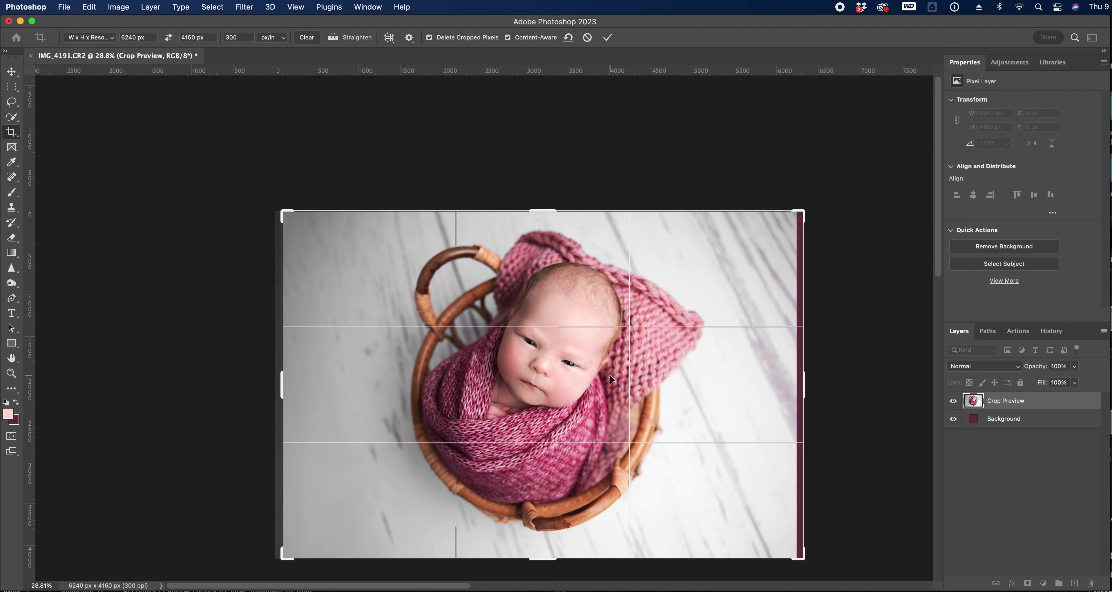
key(Return)
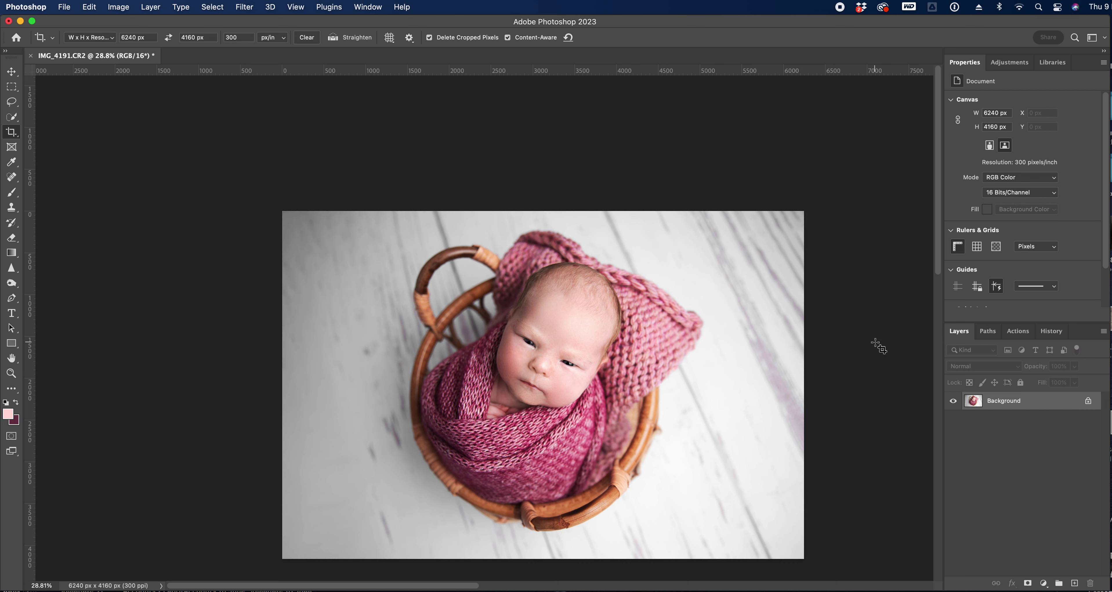
Step: Apply a Levels adjustment to the photo, pulling the white input point in very slightly
key(super+l)
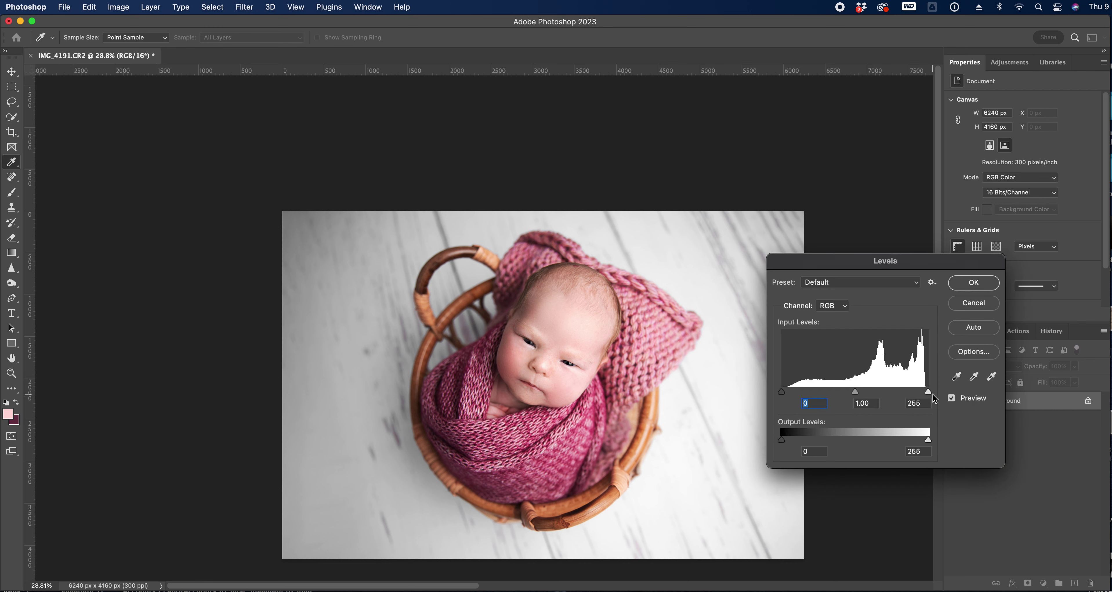
drag(929, 394, 927, 394)
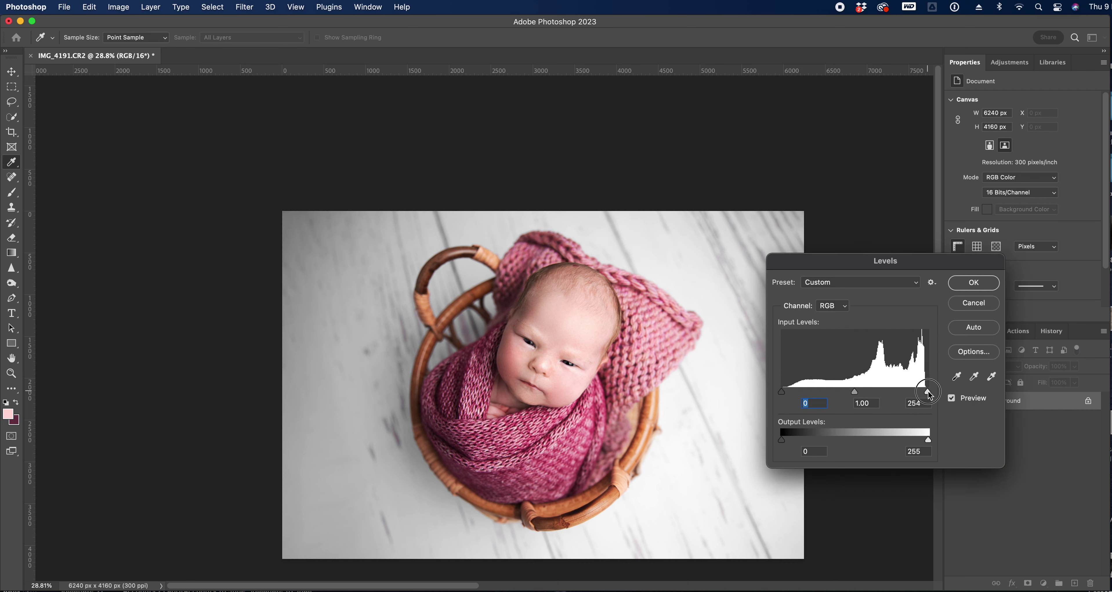
click(966, 285)
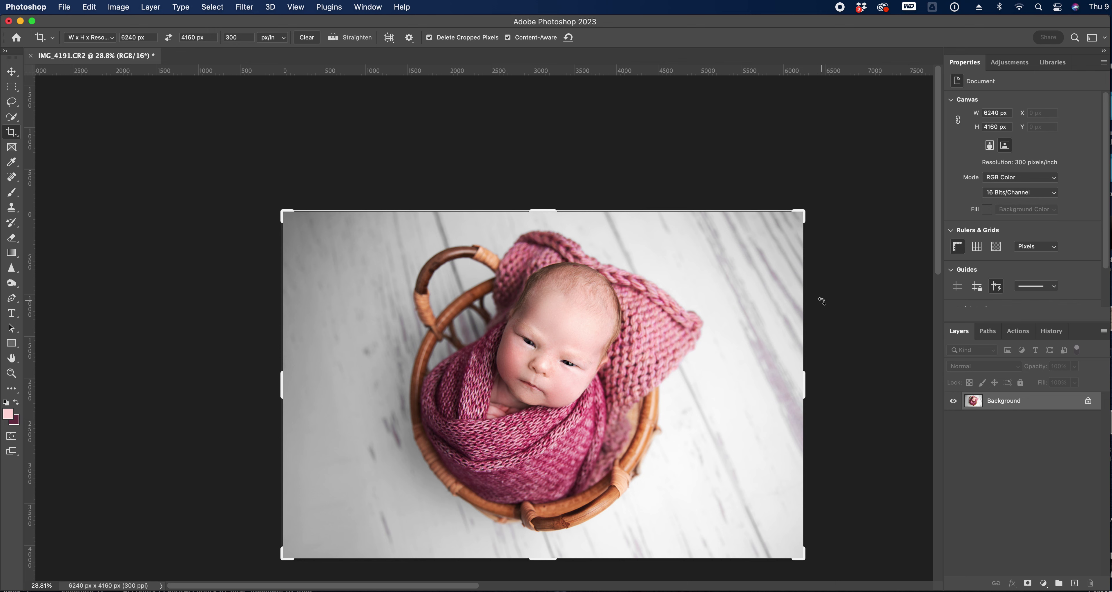
key(super+s)
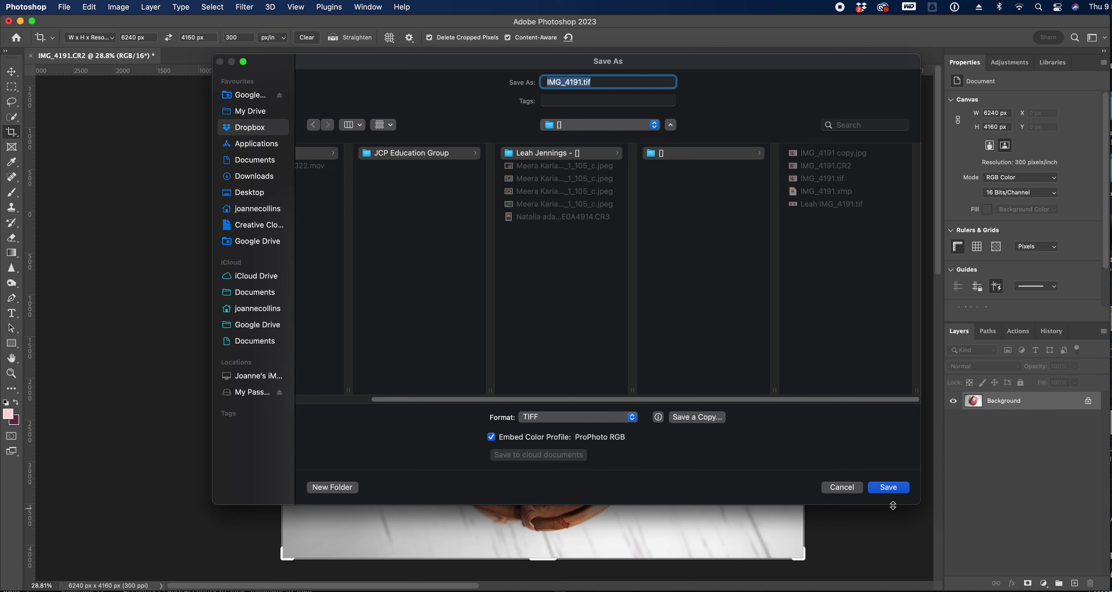
click(850, 487)
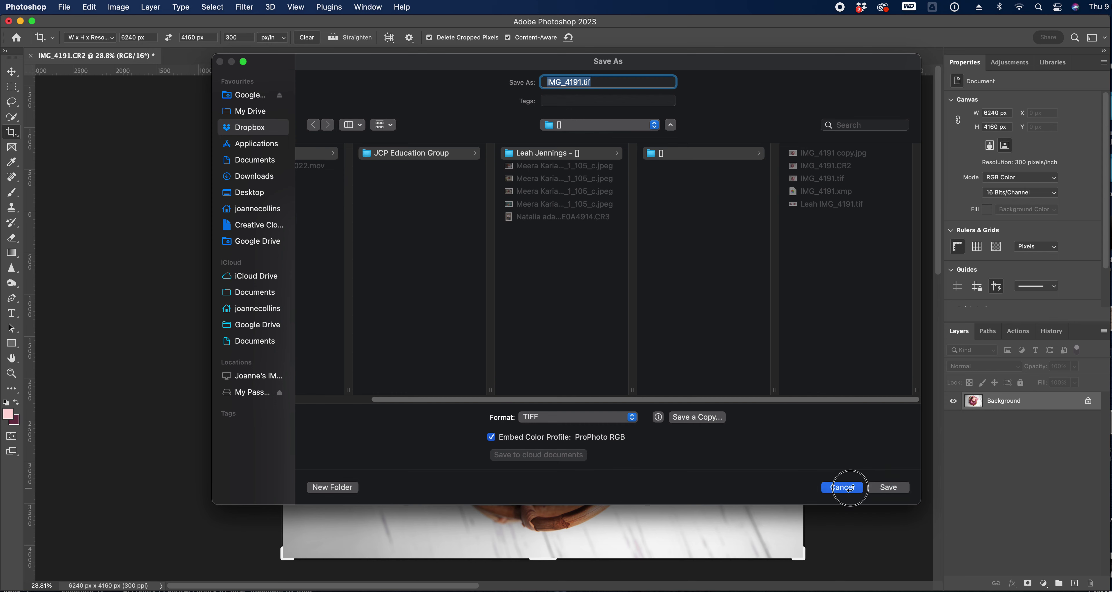
Step: Duplicate the Background layer and open the copy in the Camera Raw Filter with its Basic adjustments expanded
drag(1065, 399, 1073, 582)
click(244, 7)
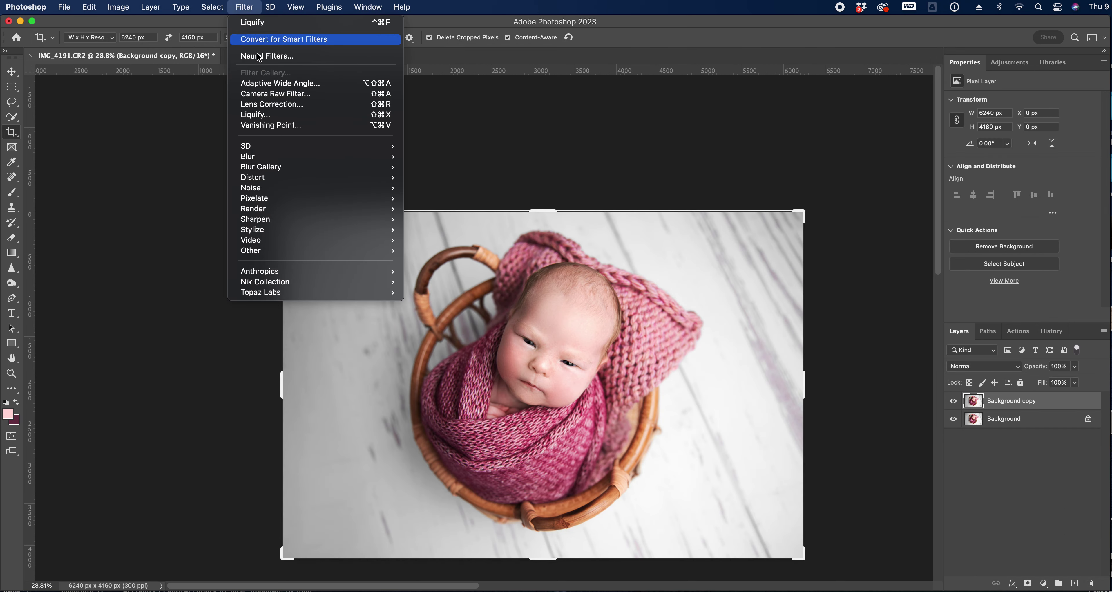
click(309, 96)
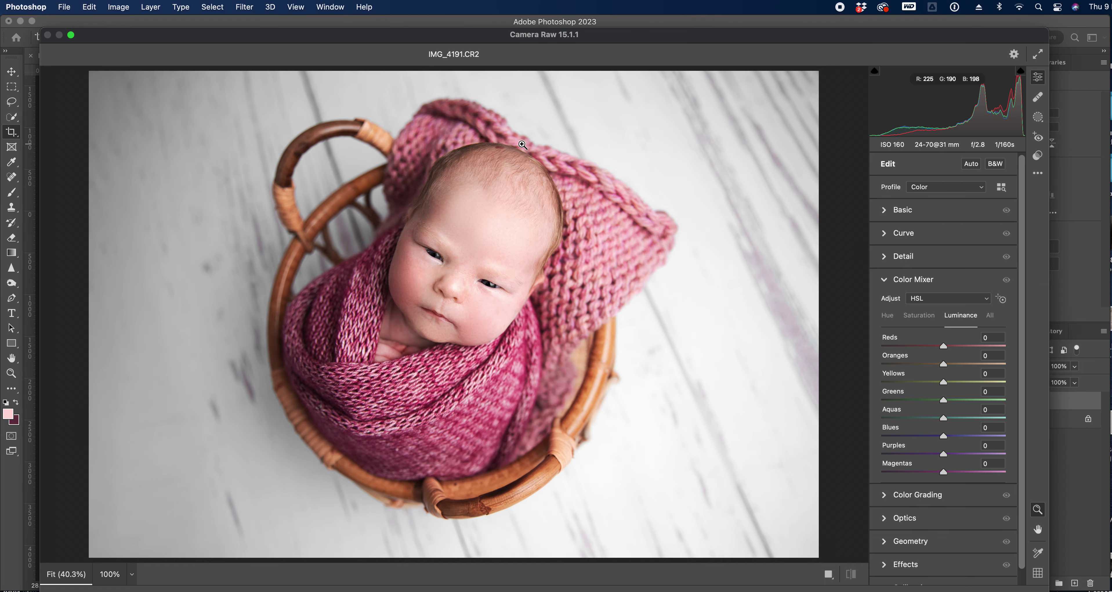
click(884, 211)
click(885, 212)
click(886, 211)
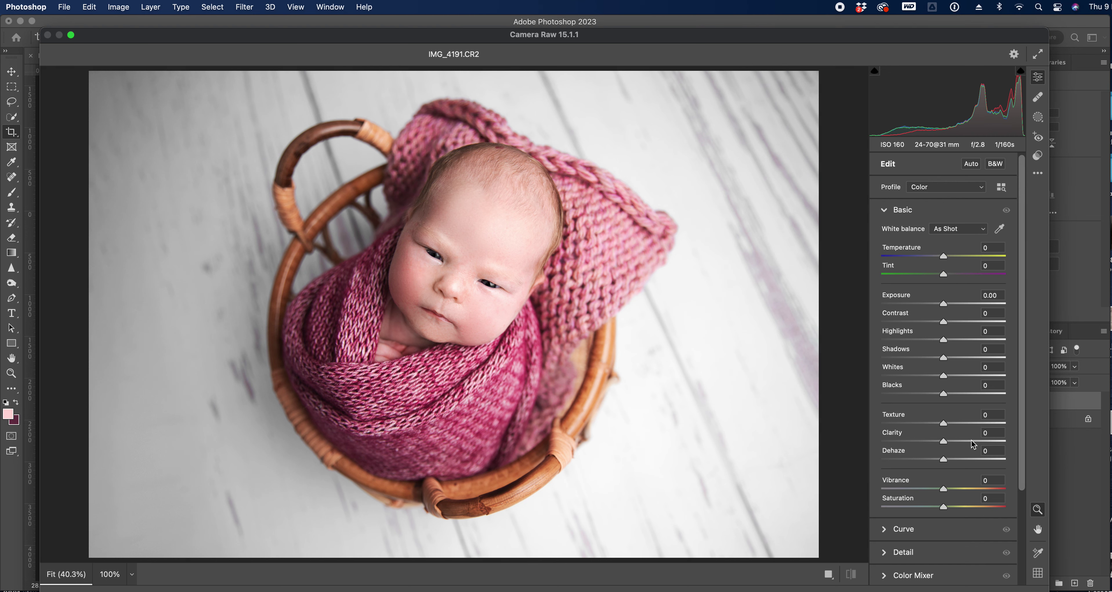
Step: Set Clarity to 10, leave Sharpening at 0, and apply the Camera Raw Filter
click(983, 432)
text(10)
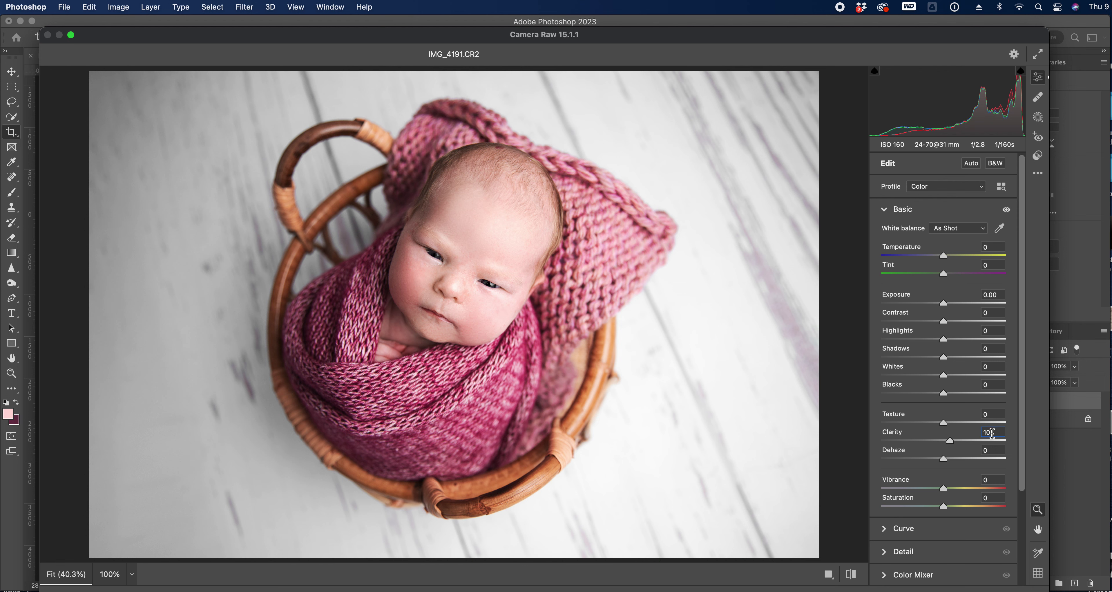
double_click(995, 433)
scroll(1023, 462, down, 3)
click(885, 495)
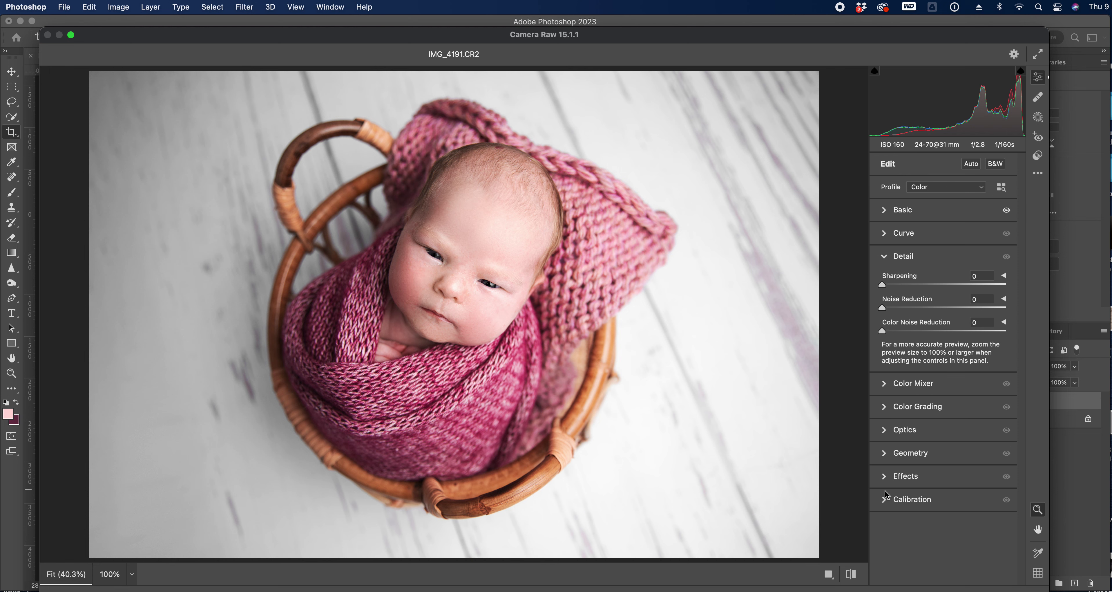
double_click(971, 277)
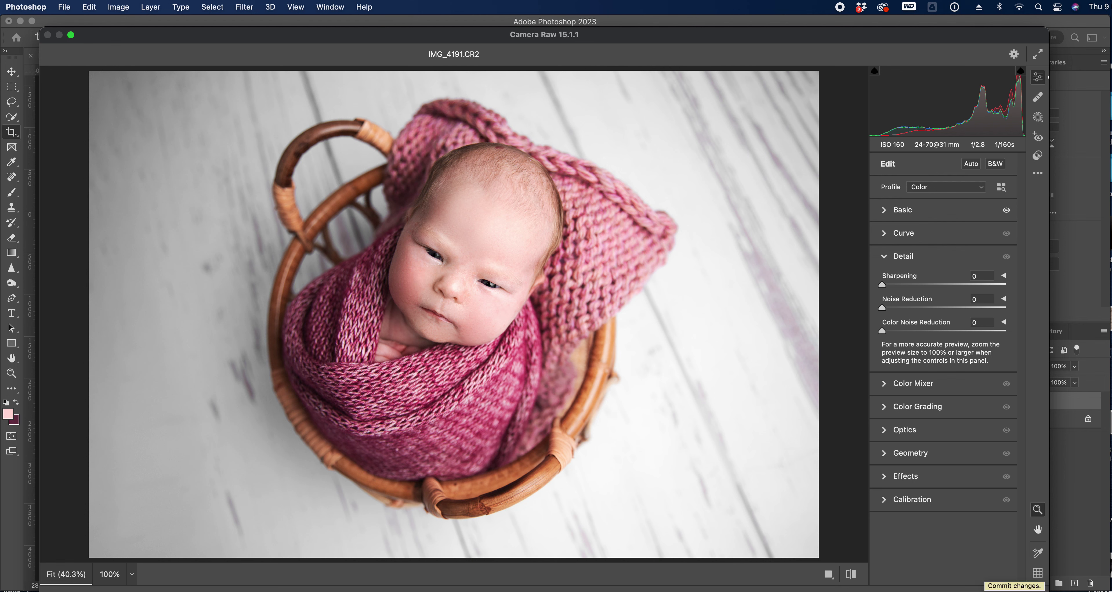
click(1015, 581)
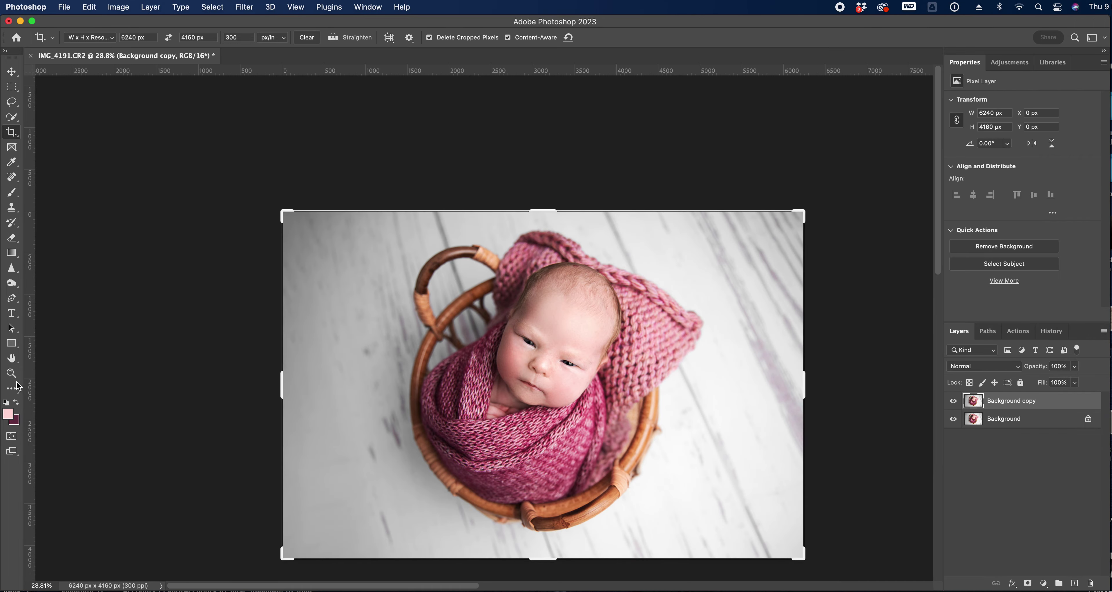
Step: Add a layer mask to the Background copy layer and invert it to black
click(11, 372)
mouse_move(566, 364)
mouse_down()
mouse_move(588, 372)
mouse_move(570, 378)
mouse_up()
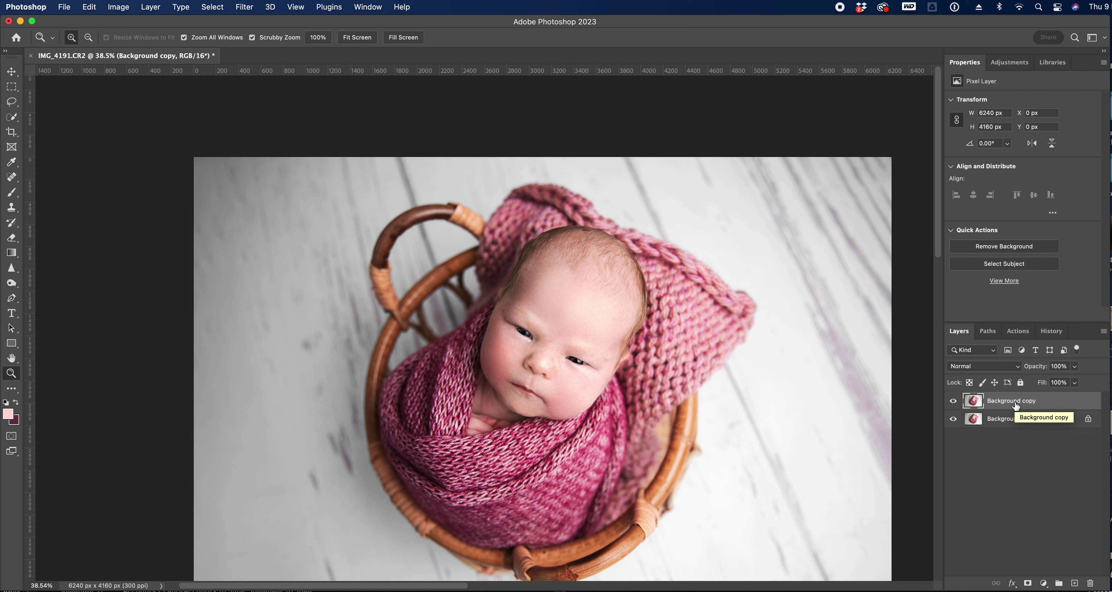
click(1028, 584)
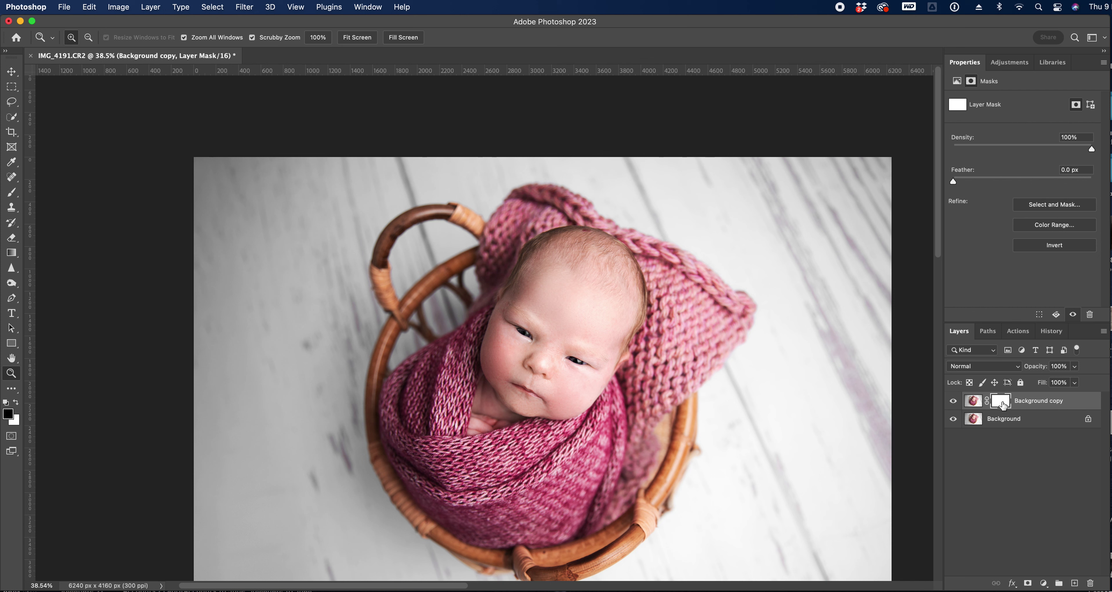
key(super+i)
Step: Paint white on the black mask with a reduced soft brush to bring the added clarity into the baby's facial features
click(12, 193)
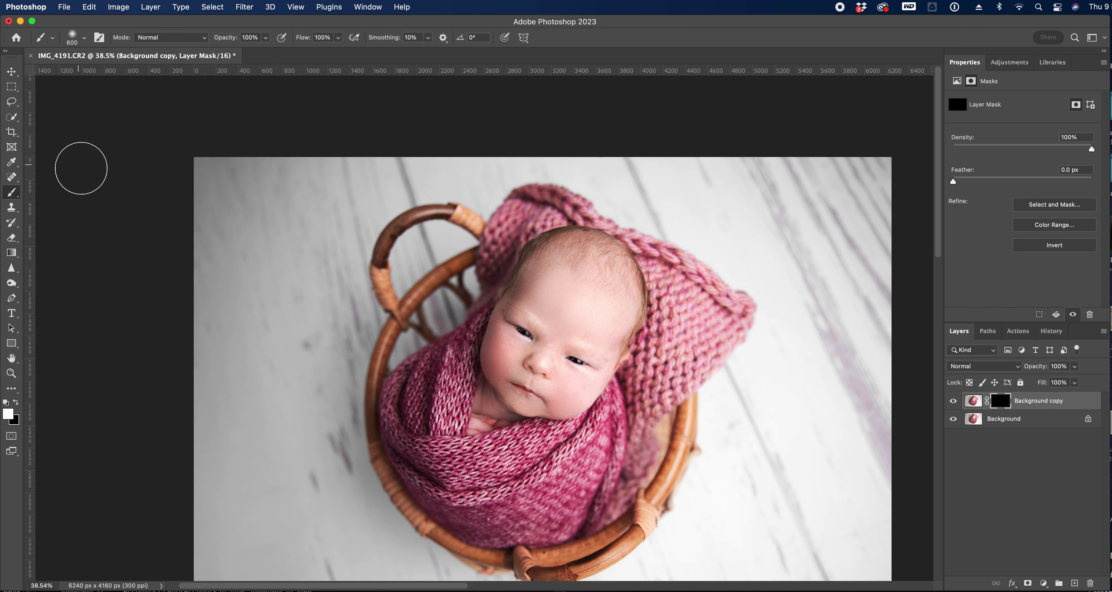
click(11, 373)
drag(540, 360, 592, 358)
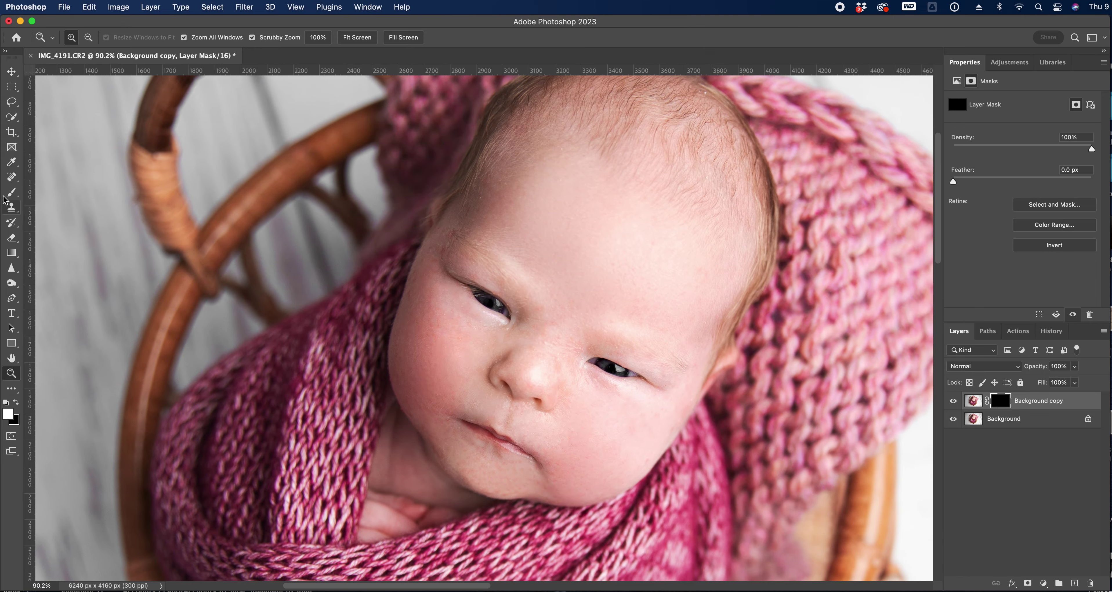
click(11, 192)
key(bracketleft)
key(bracketleft)
key(bracketleft)
key(bracketleft)
key(bracketleft)
click(566, 239)
key(bracketleft)
key(bracketleft)
key(bracketleft)
key(bracketleft)
key(bracketleft)
mouse_move(458, 368)
mouse_down()
mouse_move(435, 320)
mouse_move(432, 365)
mouse_move(453, 337)
mouse_move(436, 412)
mouse_move(434, 361)
mouse_up()
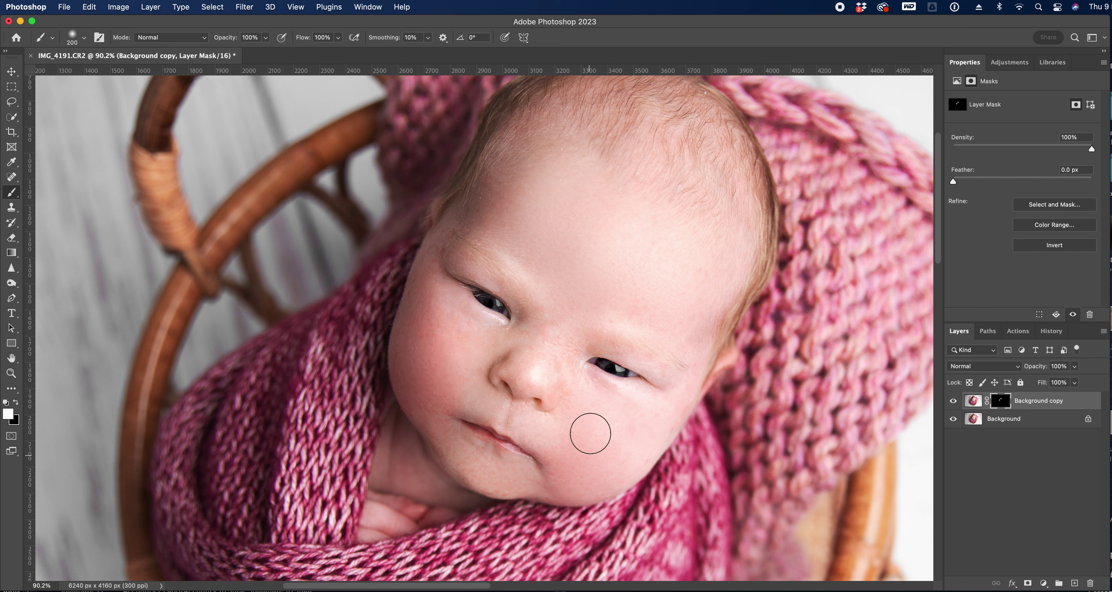
key(bracketright)
key(bracketleft)
key(bracketleft)
Step: Check the masked clarity on the whole photo and flatten the image
click(11, 373)
drag(554, 435, 632, 429)
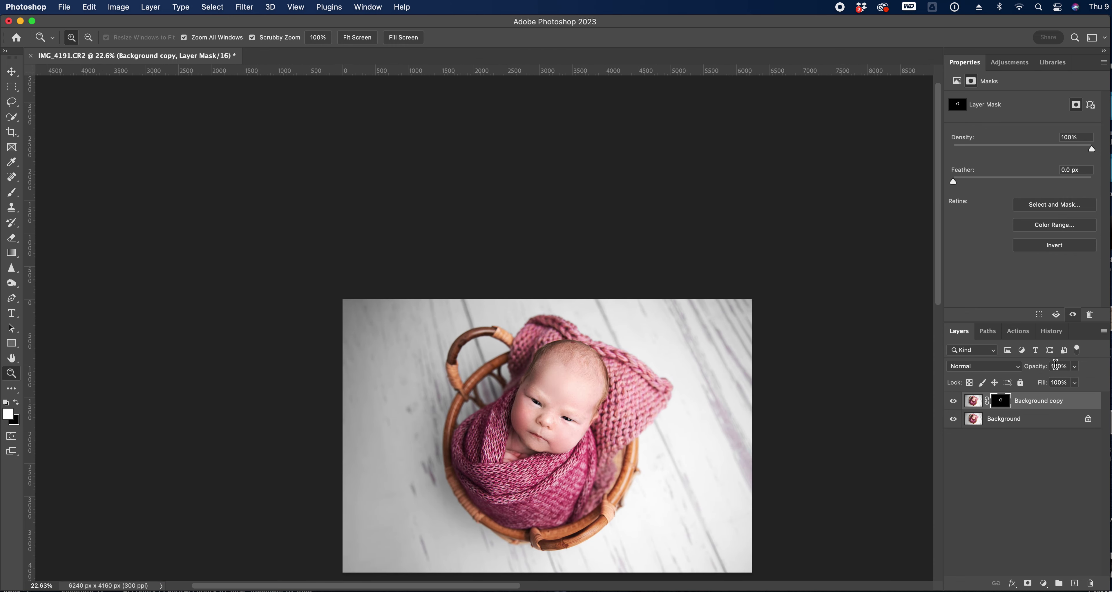
click(1103, 331)
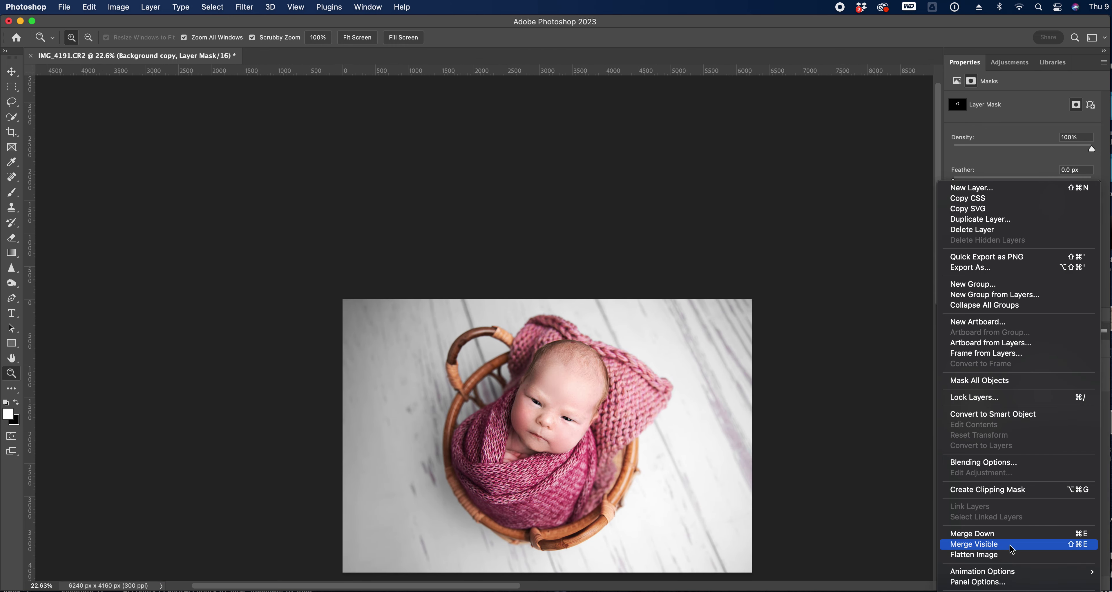
click(1009, 554)
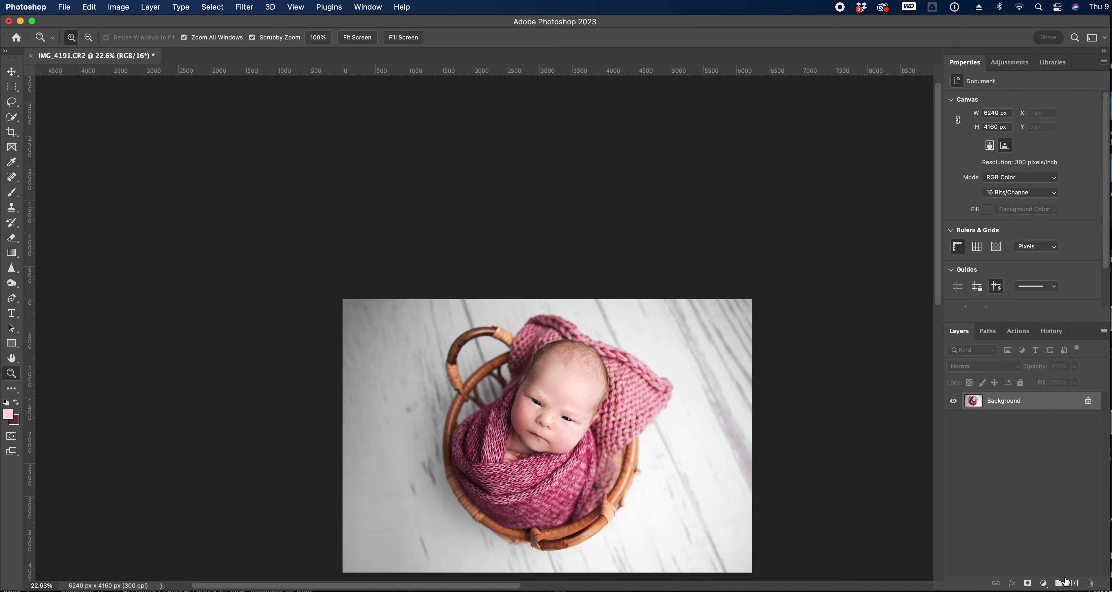
Step: Return the document to its original IMG_4191.CR2 history snapshot and show its layers
click(1048, 333)
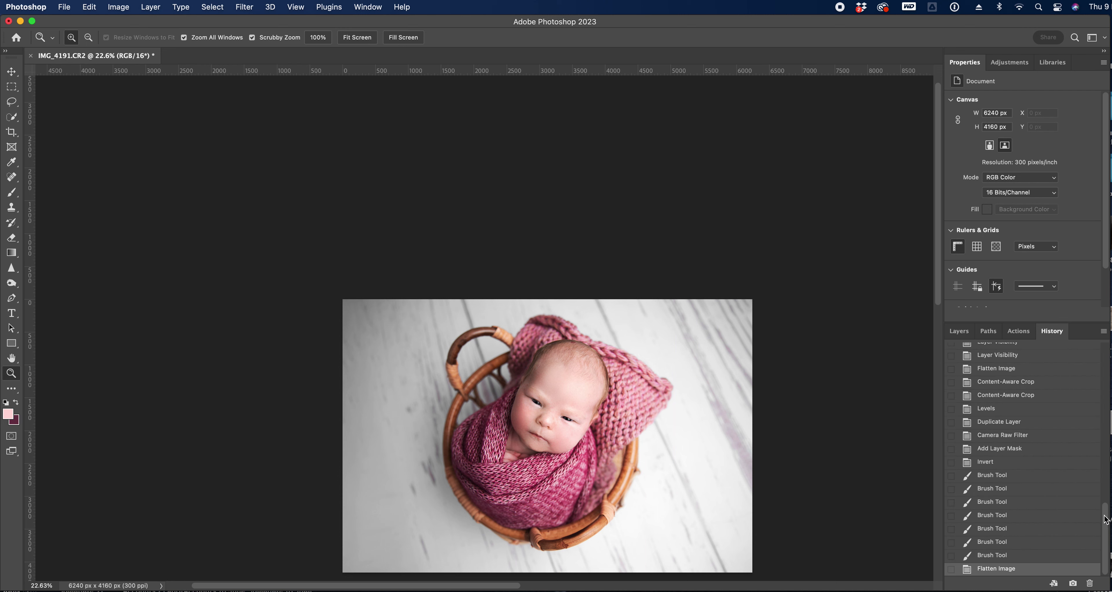
drag(1108, 518, 1109, 307)
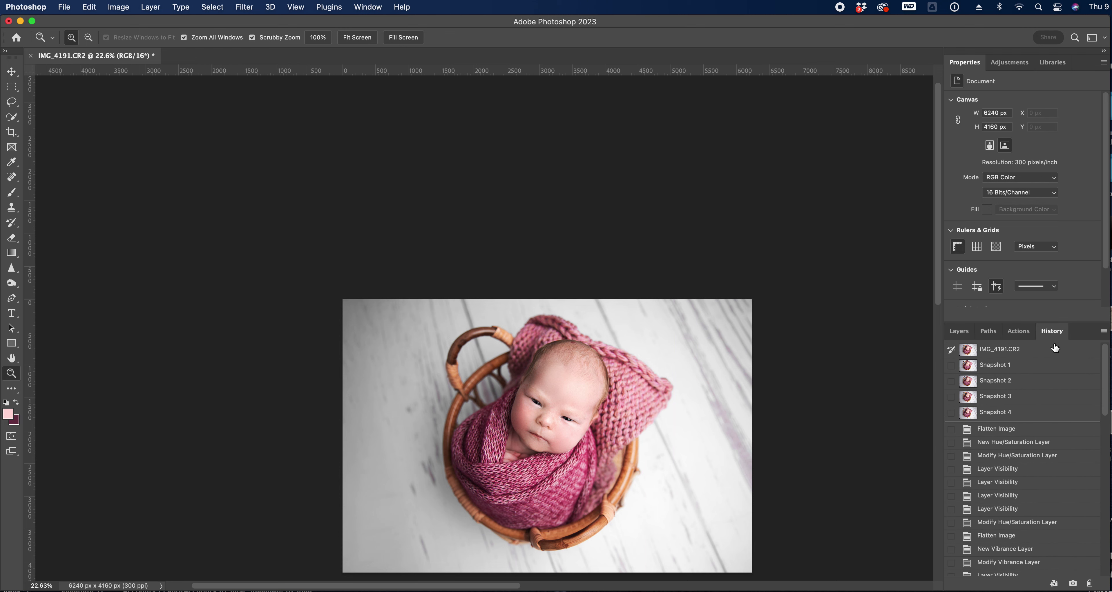
click(1039, 354)
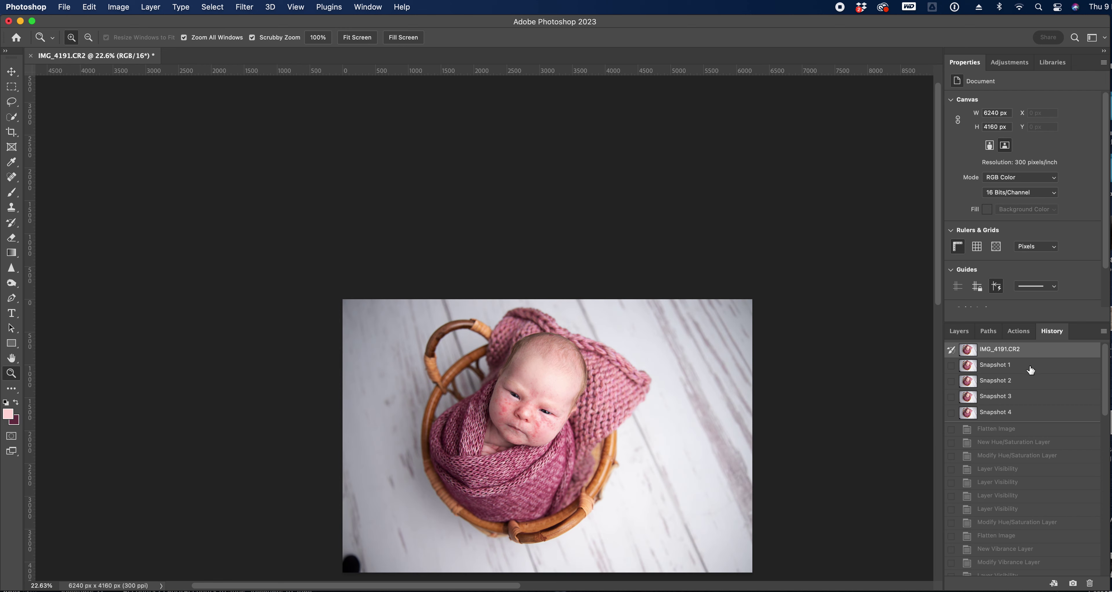
click(971, 334)
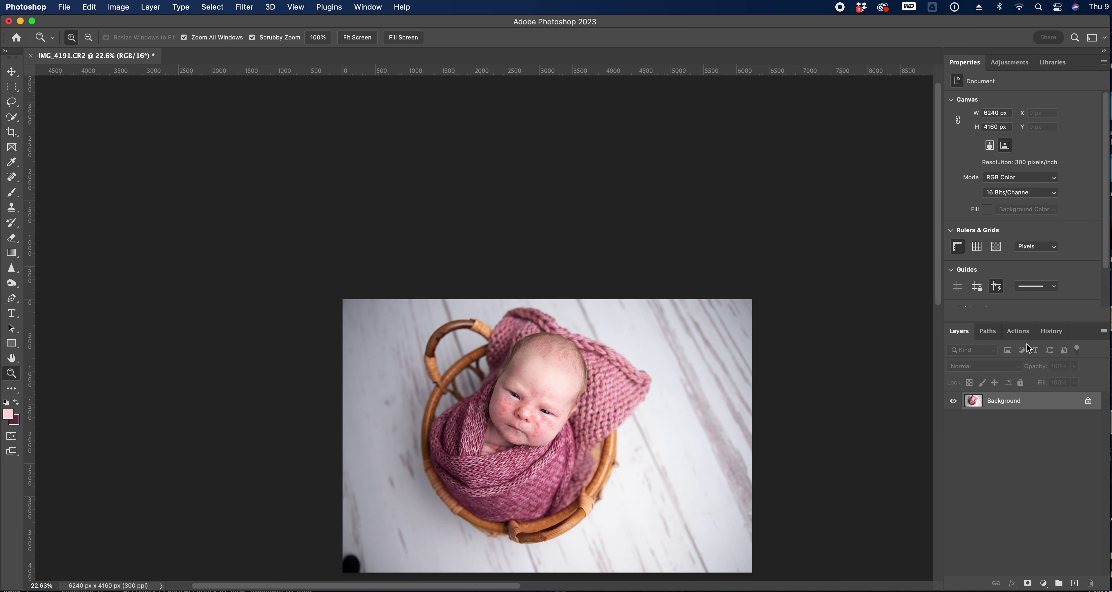
Step: Restore the last Flatten Image state in the document history to compare the finished edit with the original
click(1050, 330)
scroll(1106, 427, down, 3)
scroll(1106, 426, down, 10)
click(1045, 568)
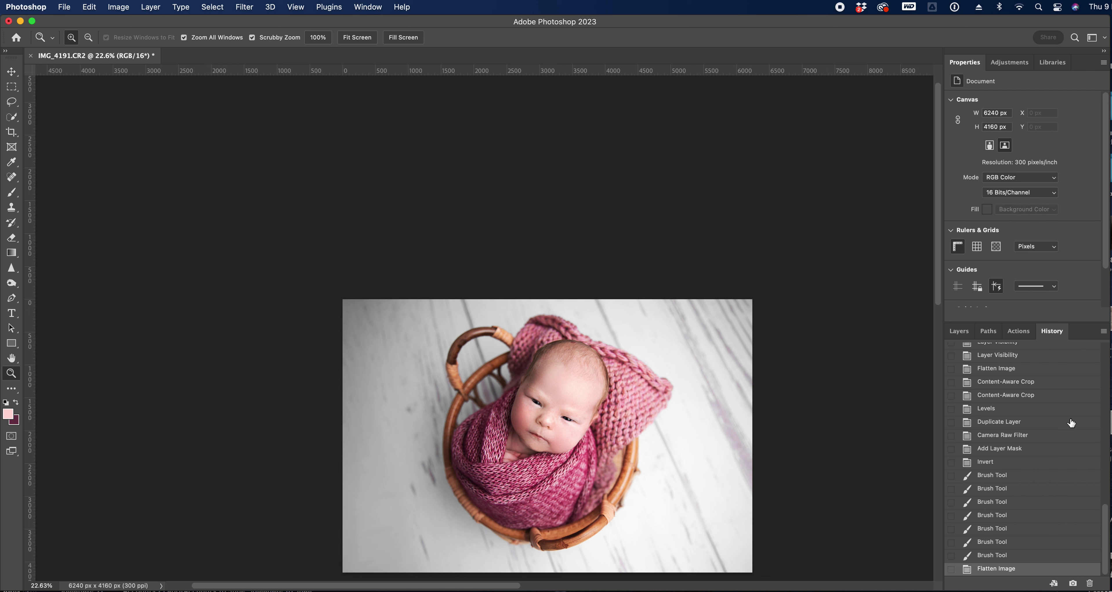
Step: Compare the editing stages from the IMG_4191.CR2 snapshot through Snapshots 1 to 5, stay on Snapshot 5, and show its layers
drag(1107, 532, 1111, 329)
click(1021, 352)
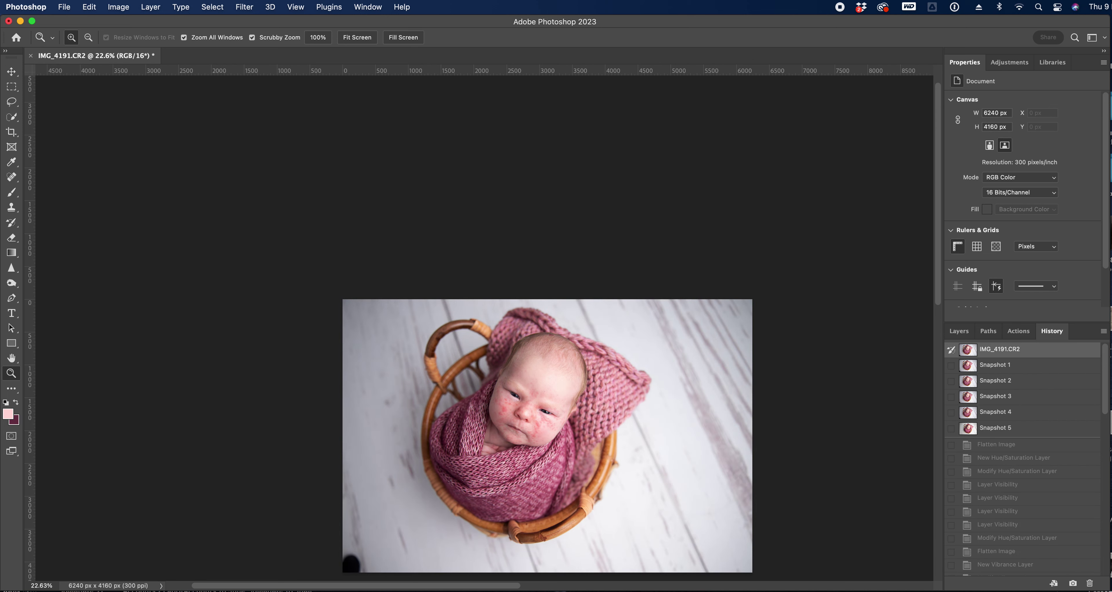
click(1040, 367)
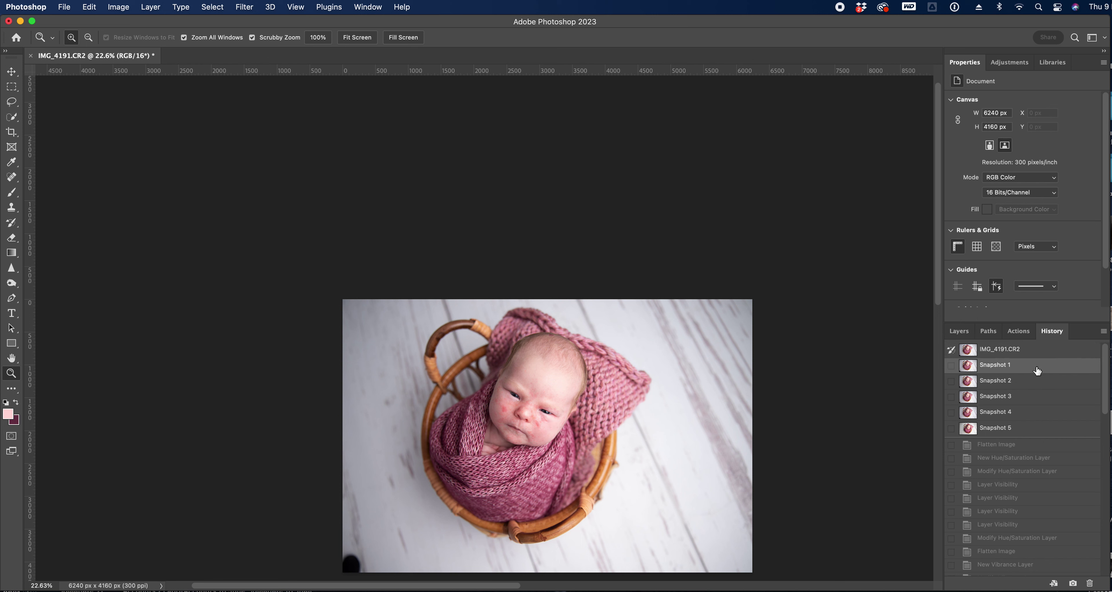
click(1040, 383)
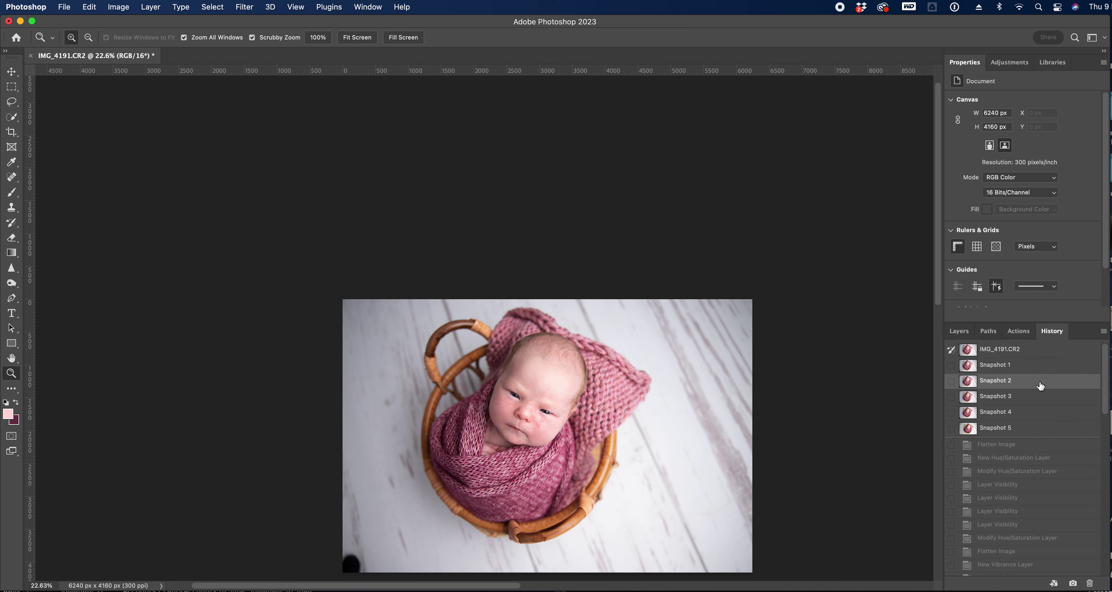
click(1035, 402)
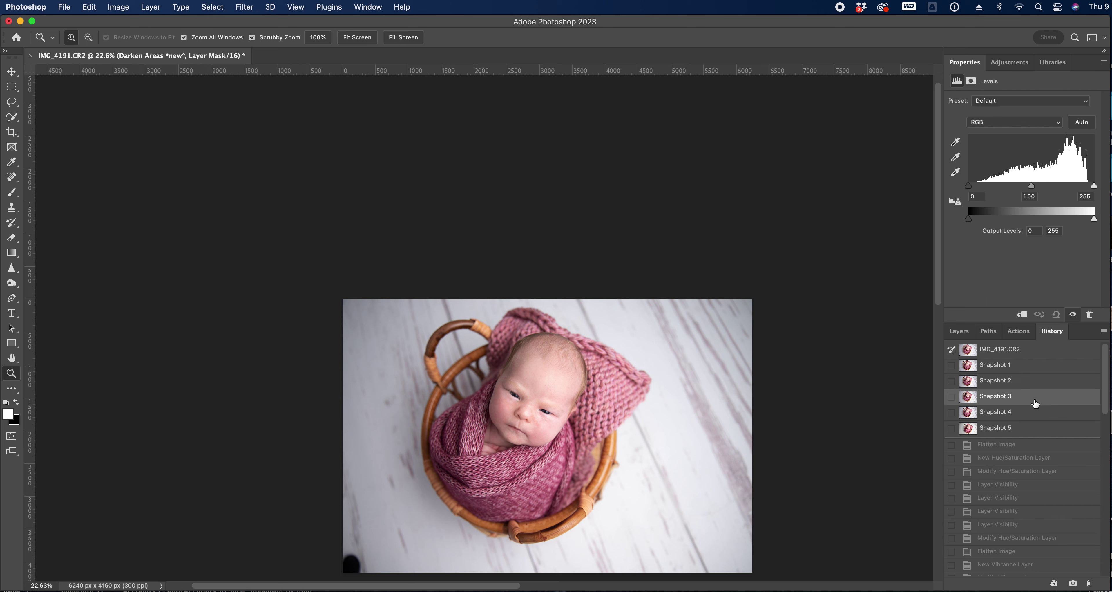
click(1028, 417)
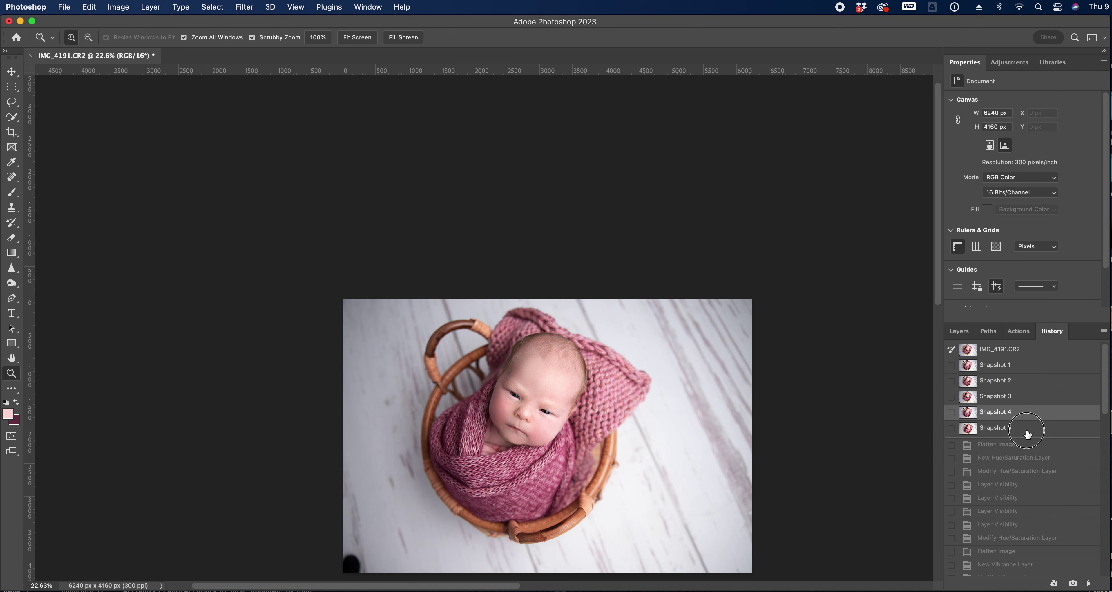
click(1027, 432)
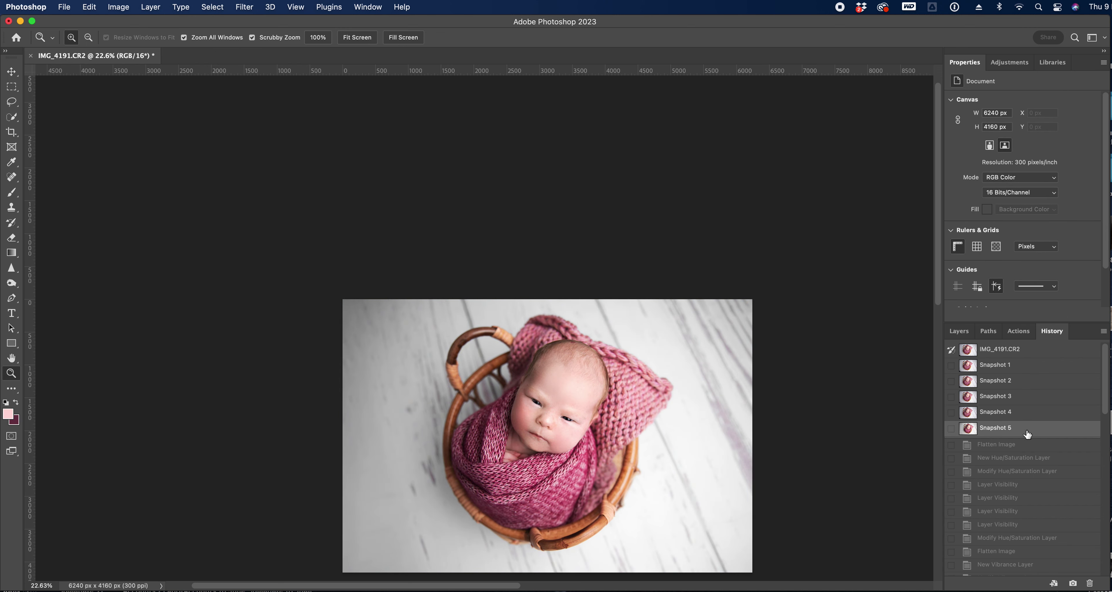
click(959, 331)
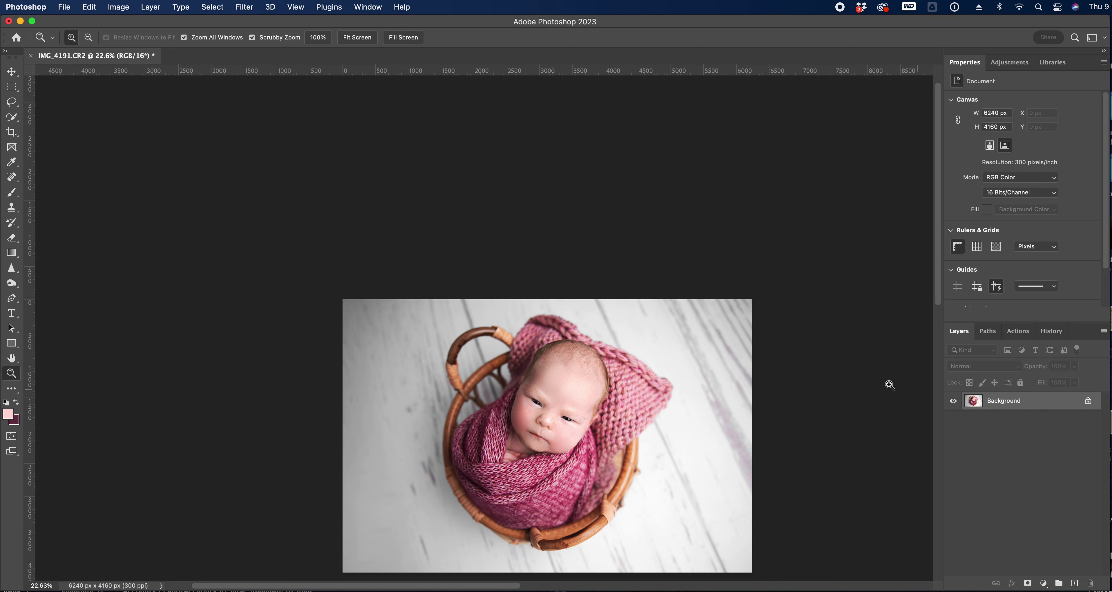